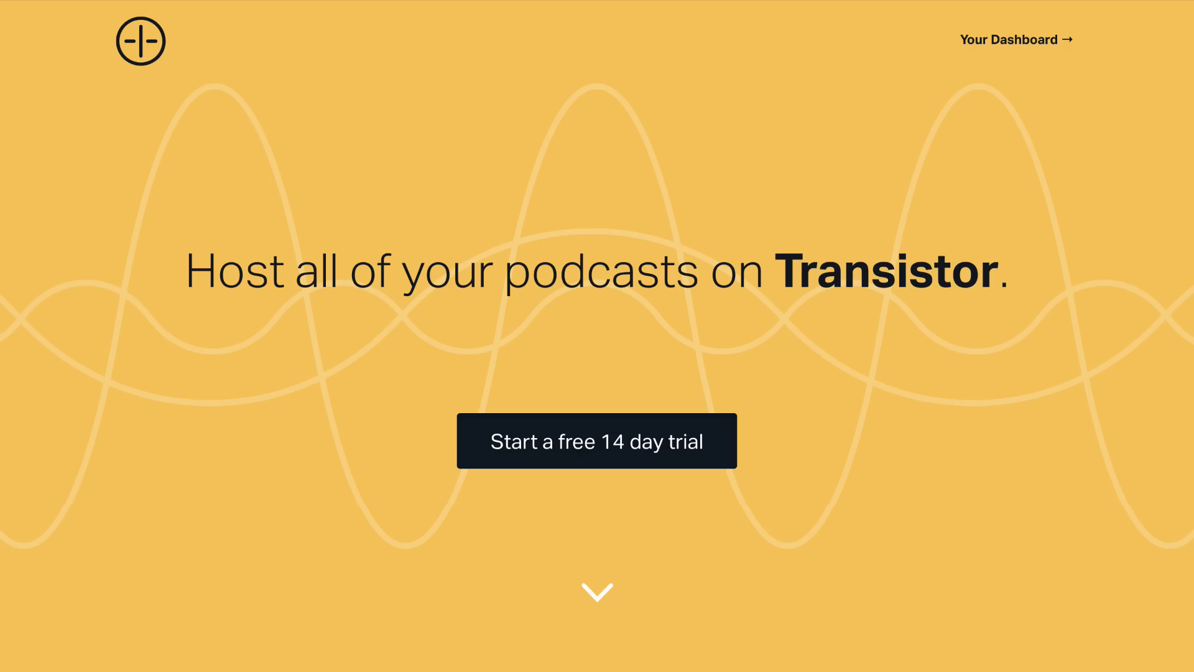
# Look over the Transistor home page, from the headline through the analytics preview to the customer tweet.
pyautogui.scroll(-4, 597, 336)
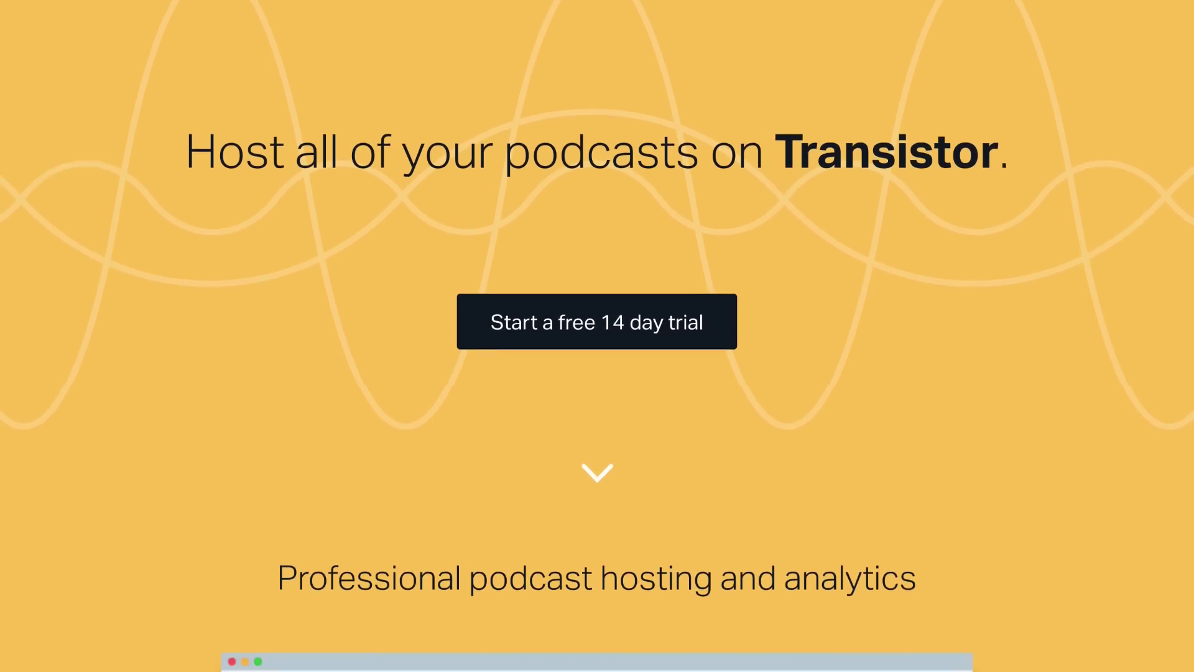
pyautogui.scroll(-4, 597, 335)
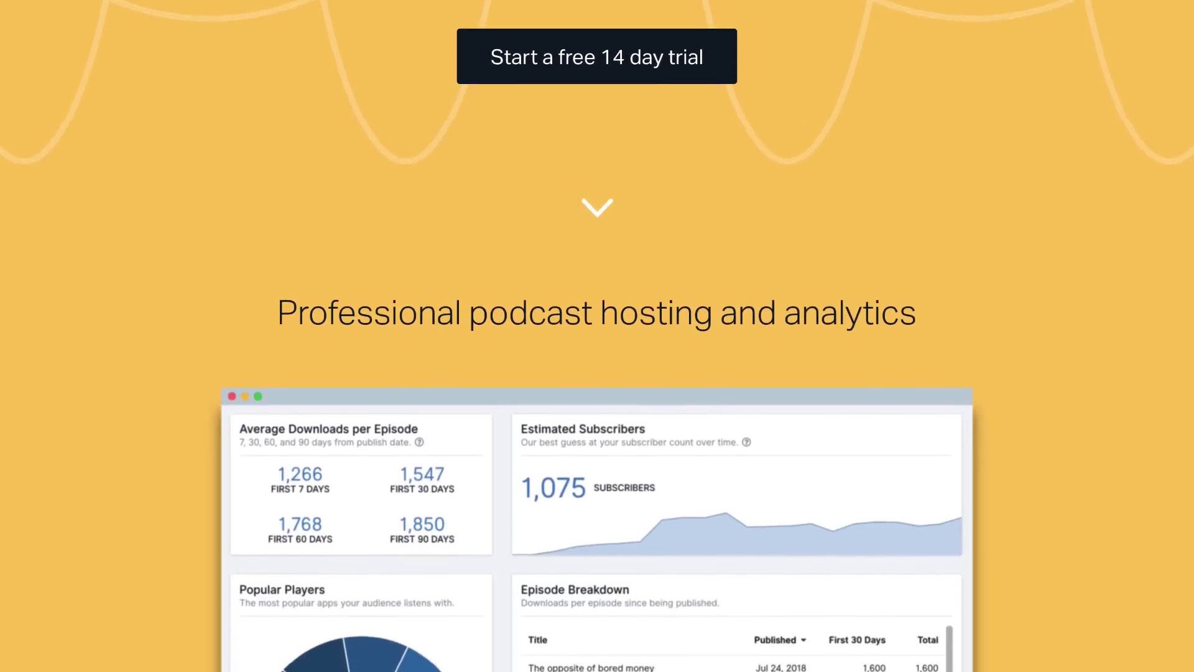
pyautogui.scroll(-4, 597, 336)
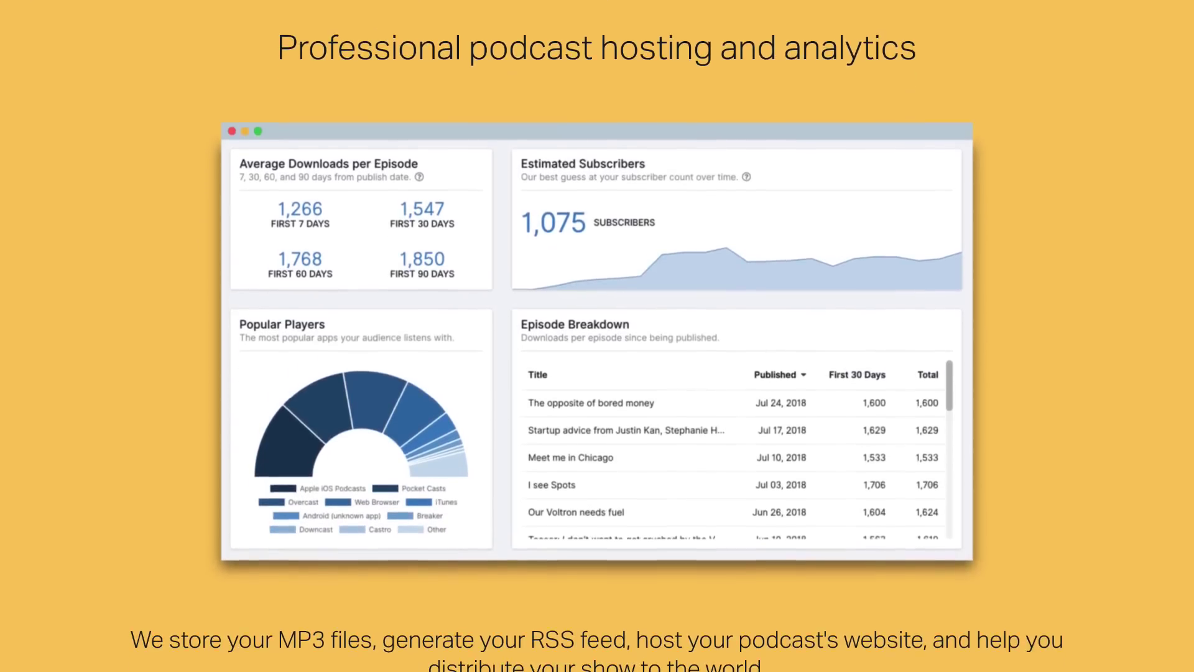
pyautogui.scroll(-4, 597, 336)
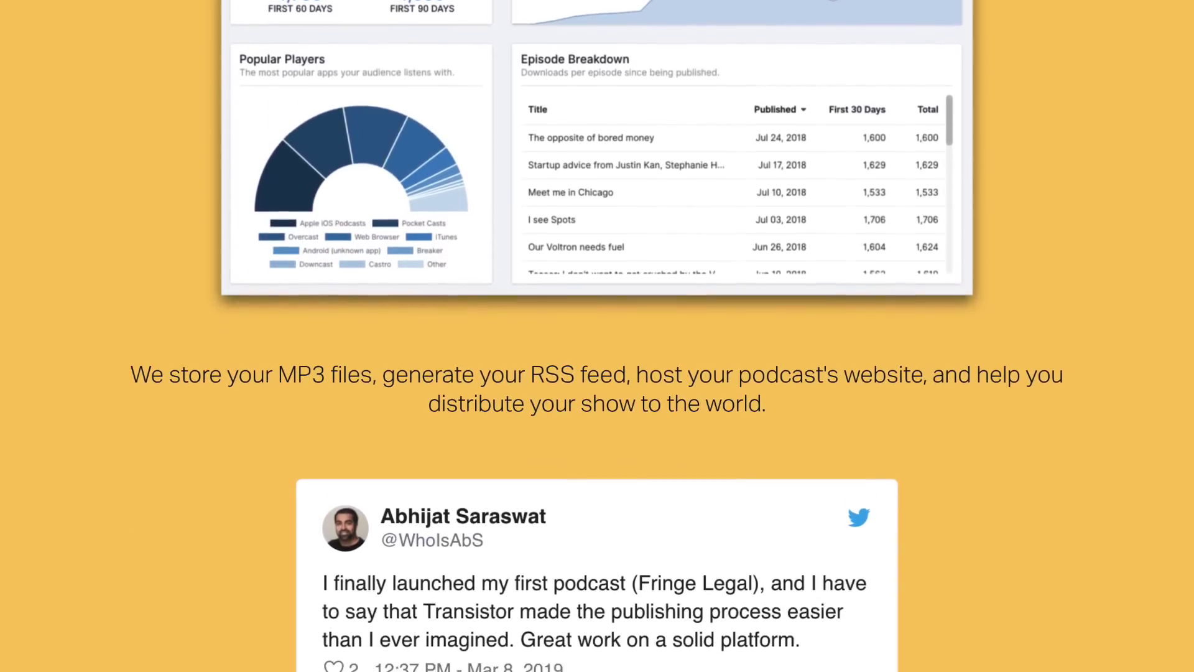
pyautogui.scroll(-4, 597, 336)
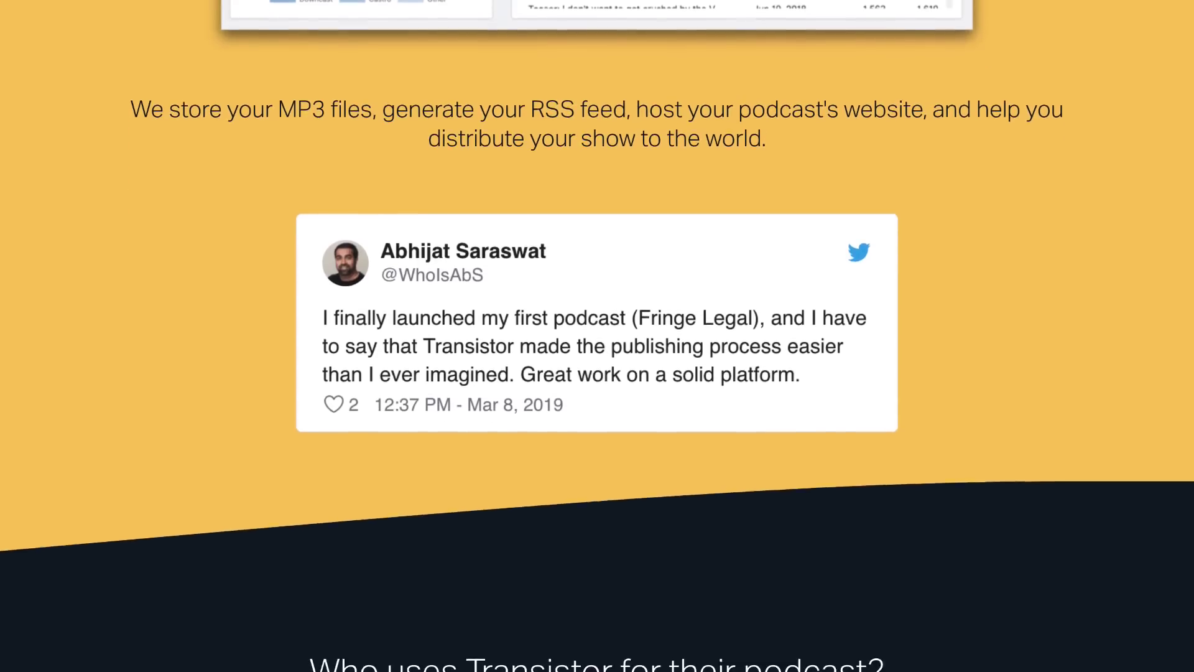
pyautogui.scroll(-2, 597, 336)
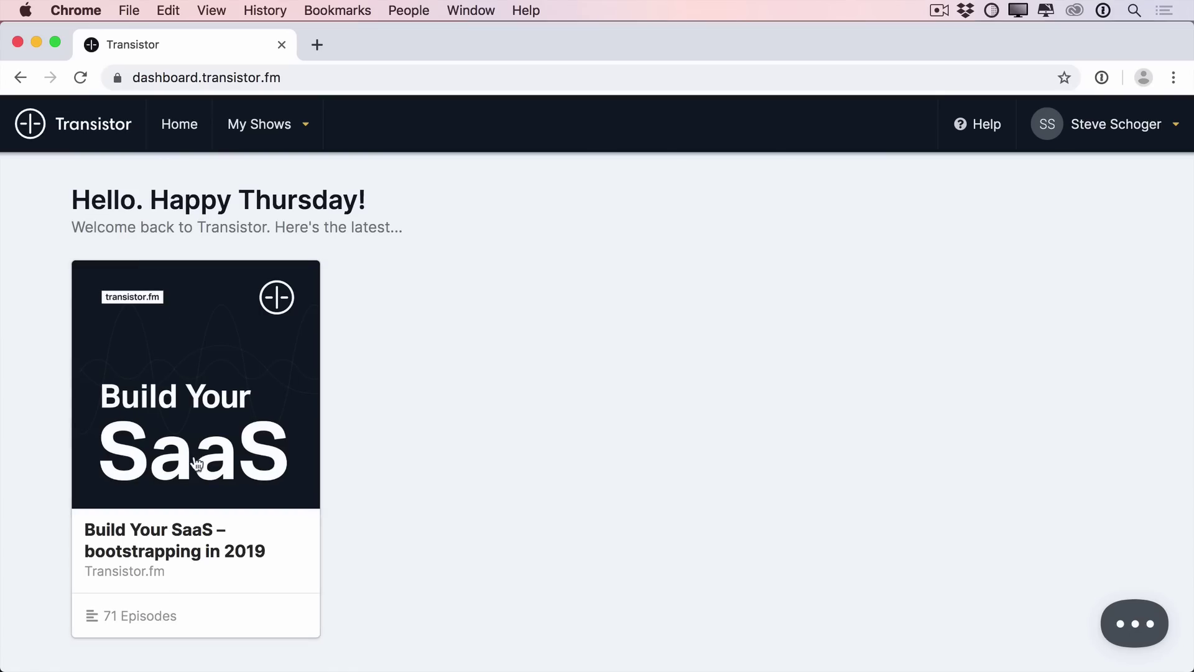
# Open the Build Your SaaS show and review its overview and episode list.
pyautogui.click(197, 463)
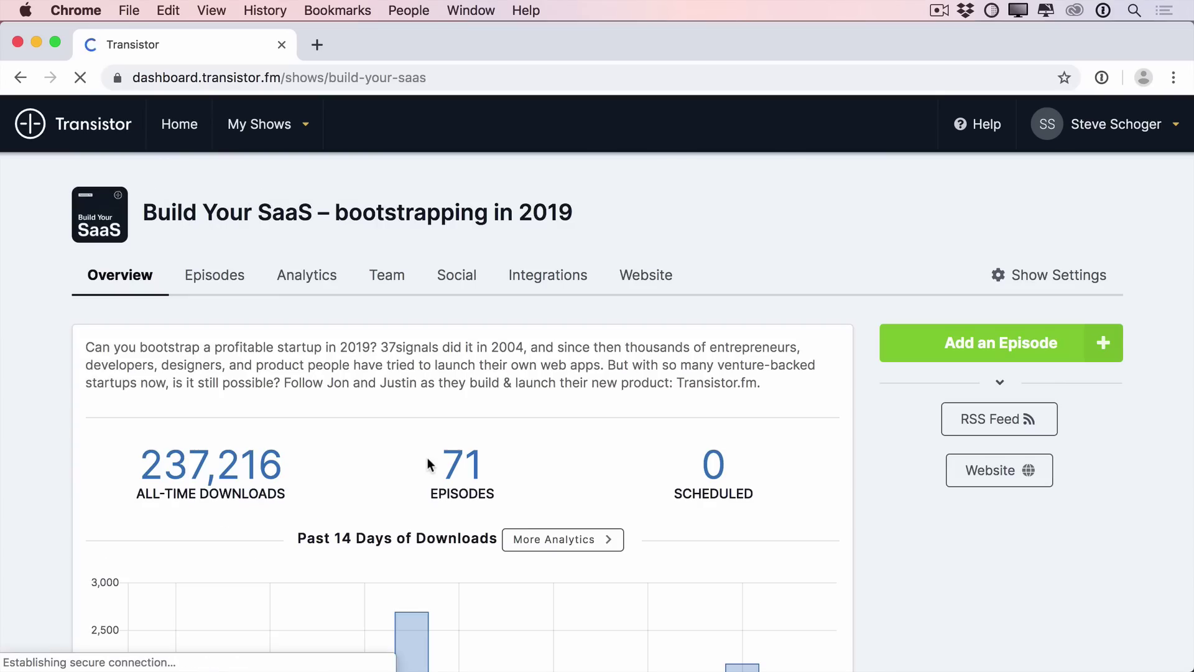
pyautogui.scroll(-2, 427, 463)
pyautogui.scroll(-5, 427, 464)
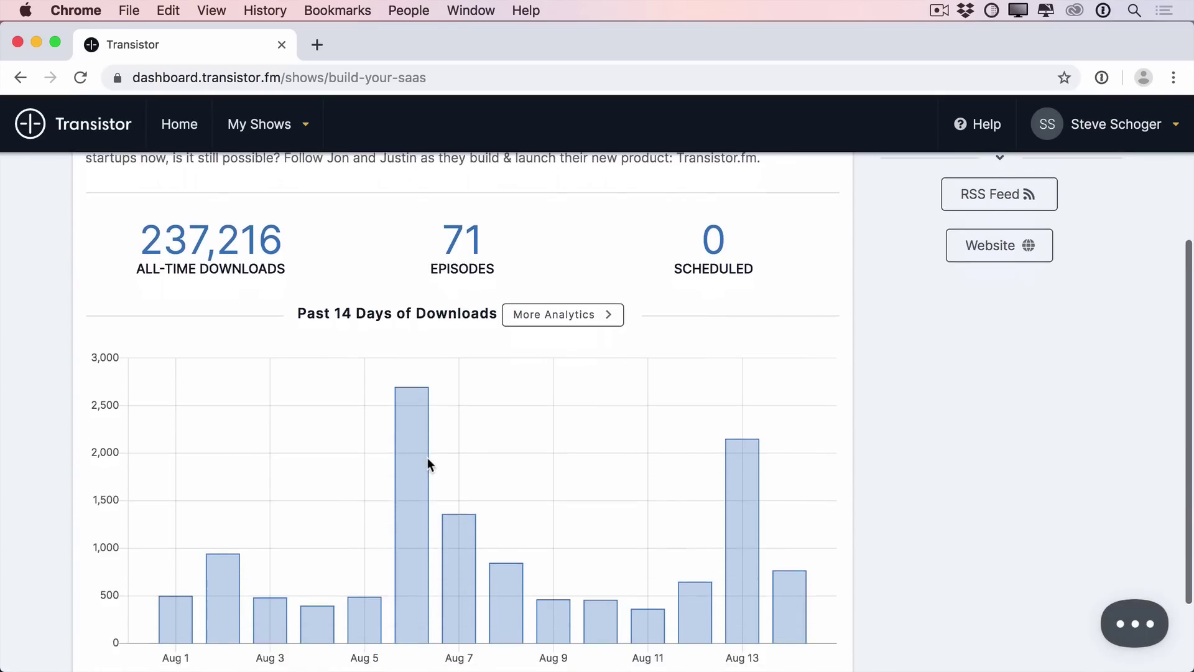
pyautogui.scroll(6, 428, 459)
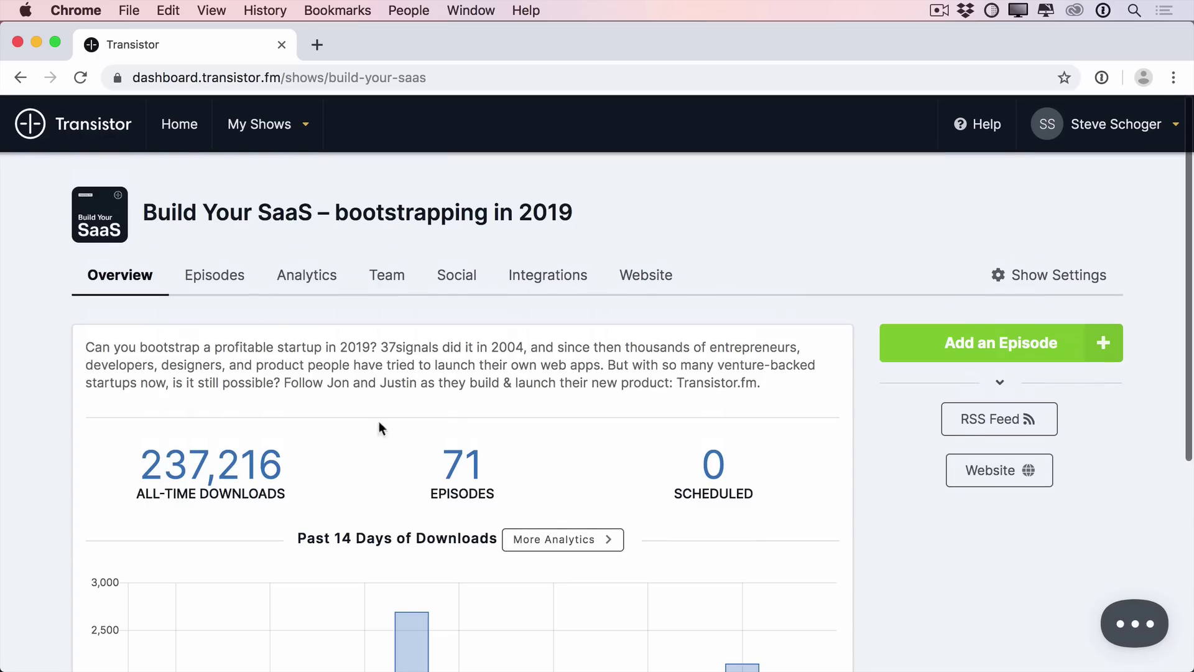
pyautogui.click(219, 281)
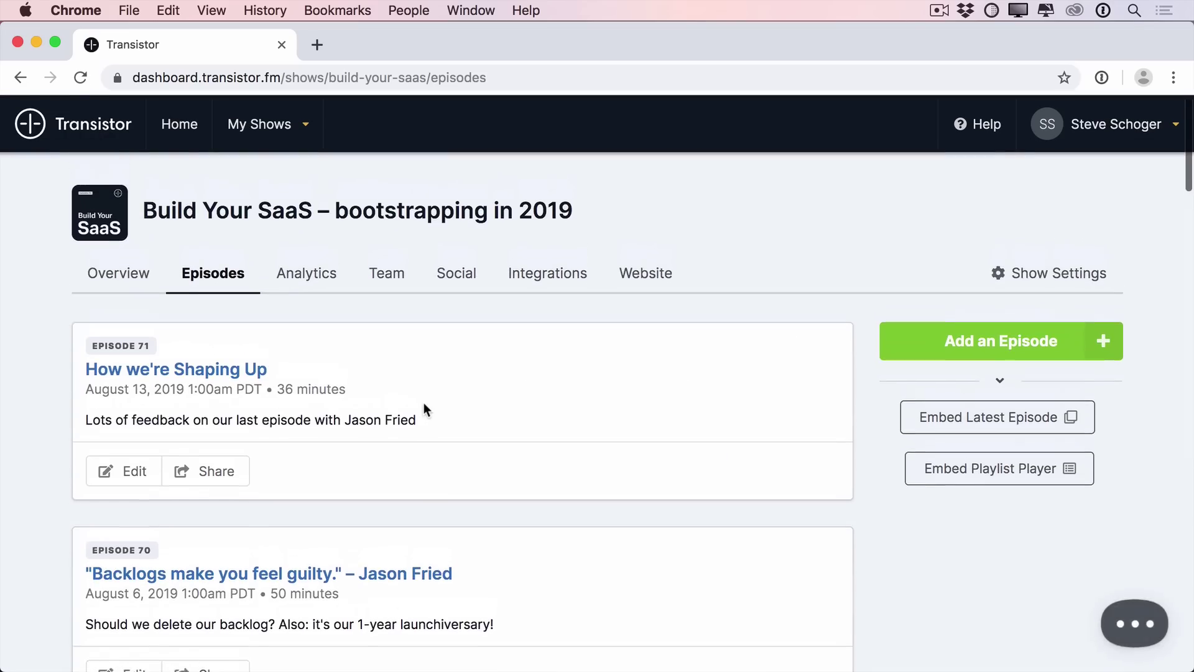
pyautogui.scroll(-6, 373, 380)
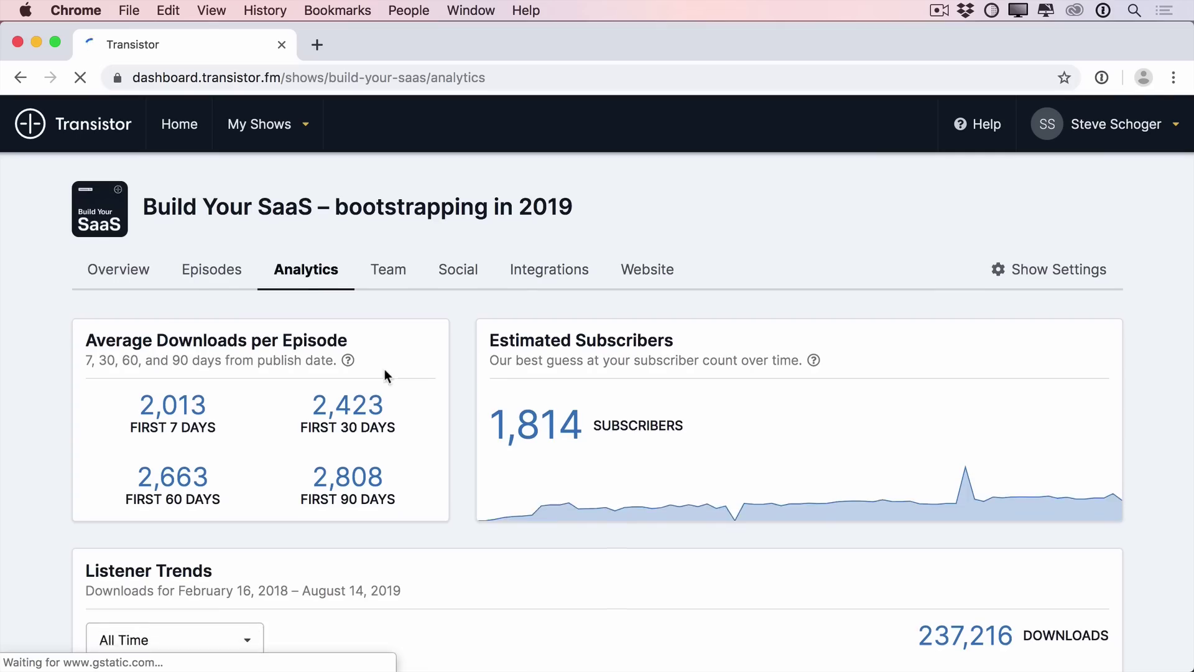
# Examine the show's analytics, from average downloads and listener trends to the worldwide listener locations.
pyautogui.scroll(-8, 385, 370)
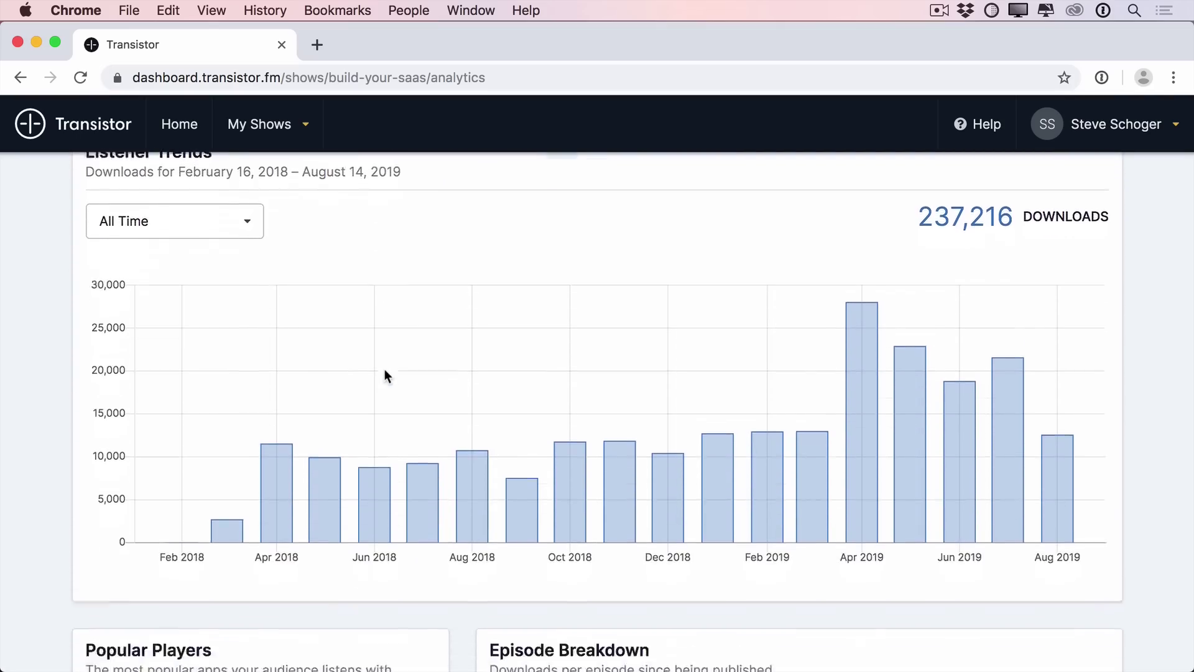
pyautogui.scroll(-13, 385, 375)
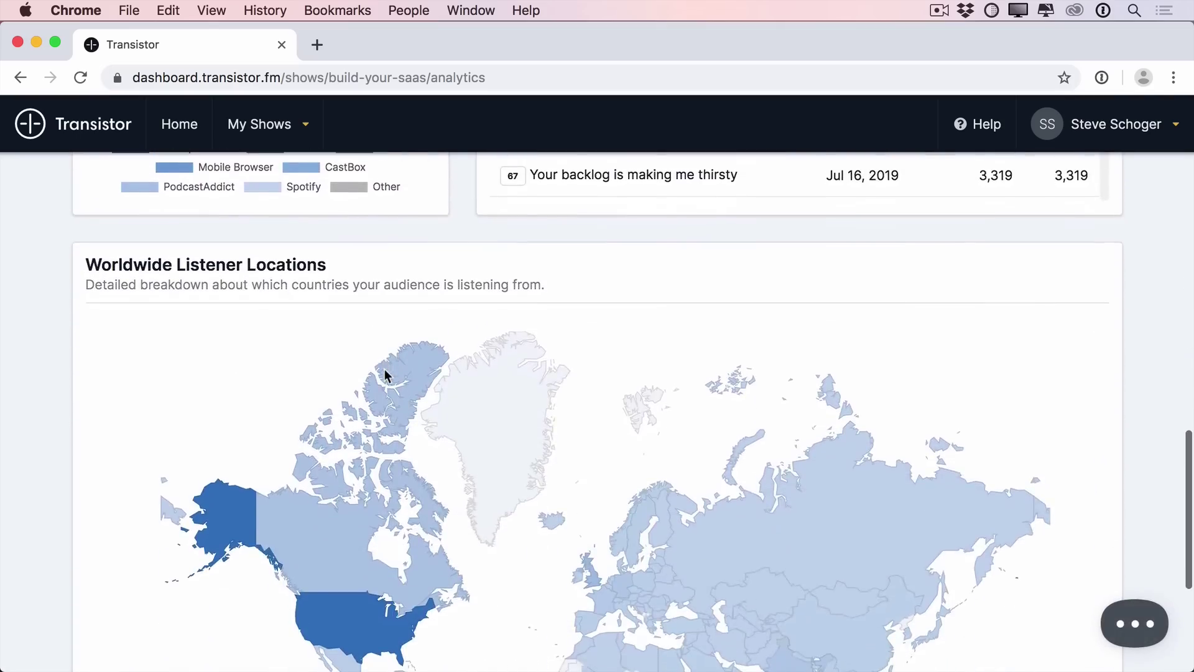
pyautogui.scroll(13, 384, 370)
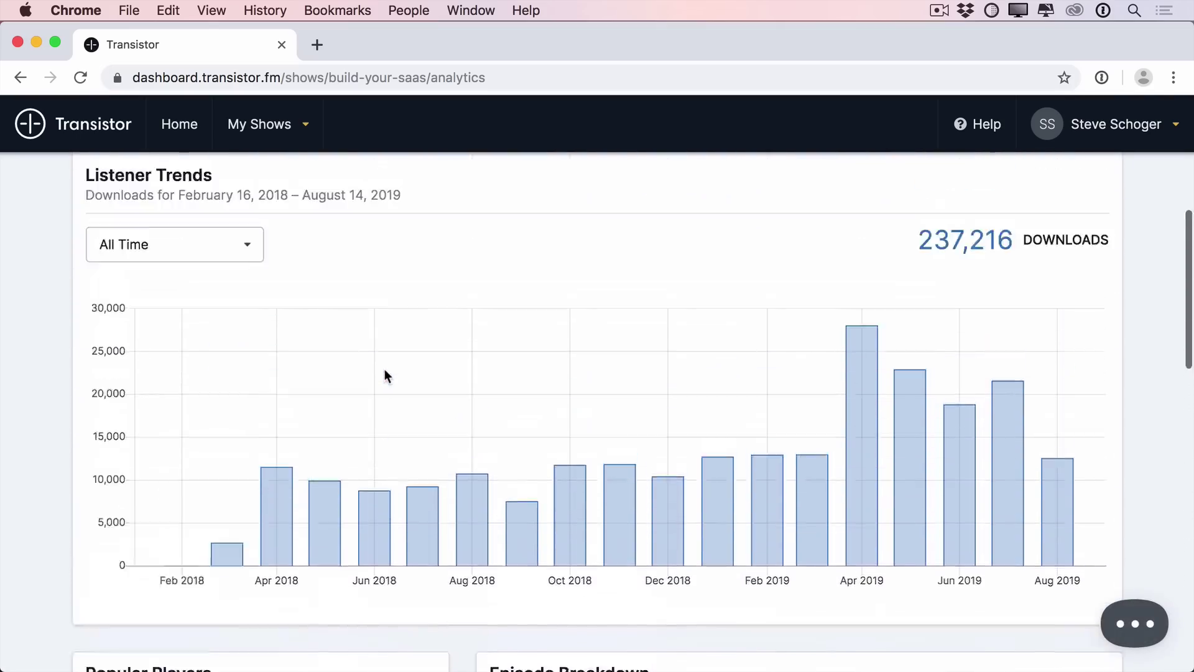
pyautogui.scroll(6, 384, 376)
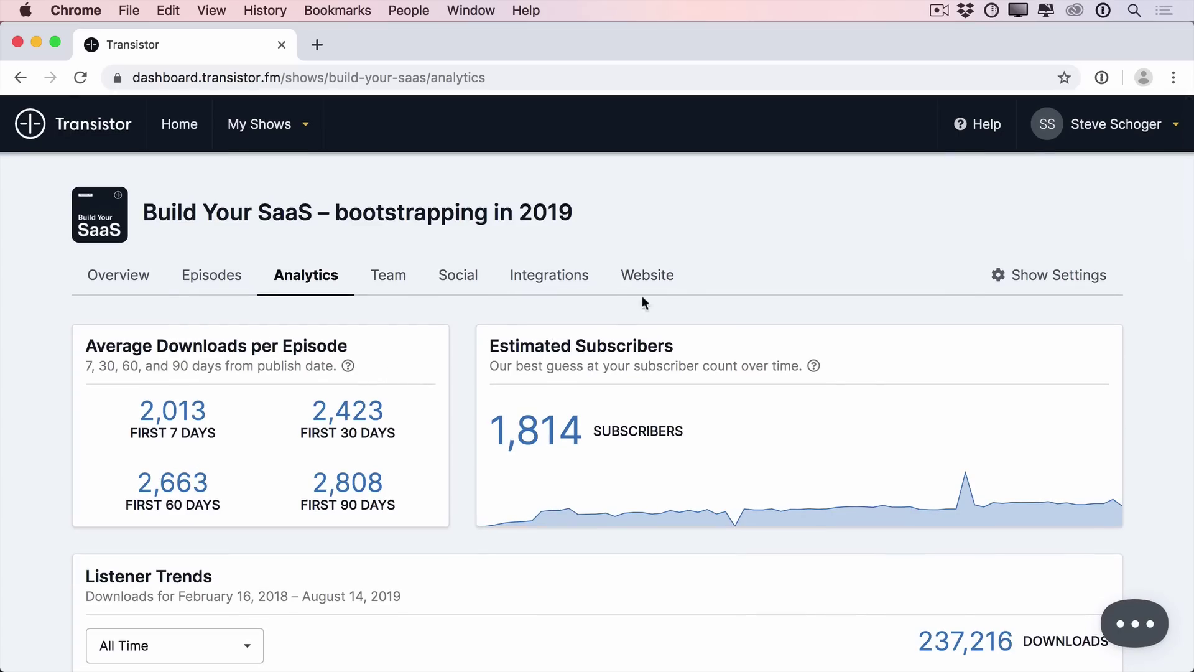
# Open the show's Integrations page and examine its cards through to YouTube Auto-posting.
pyautogui.click(662, 289)
pyautogui.click(550, 280)
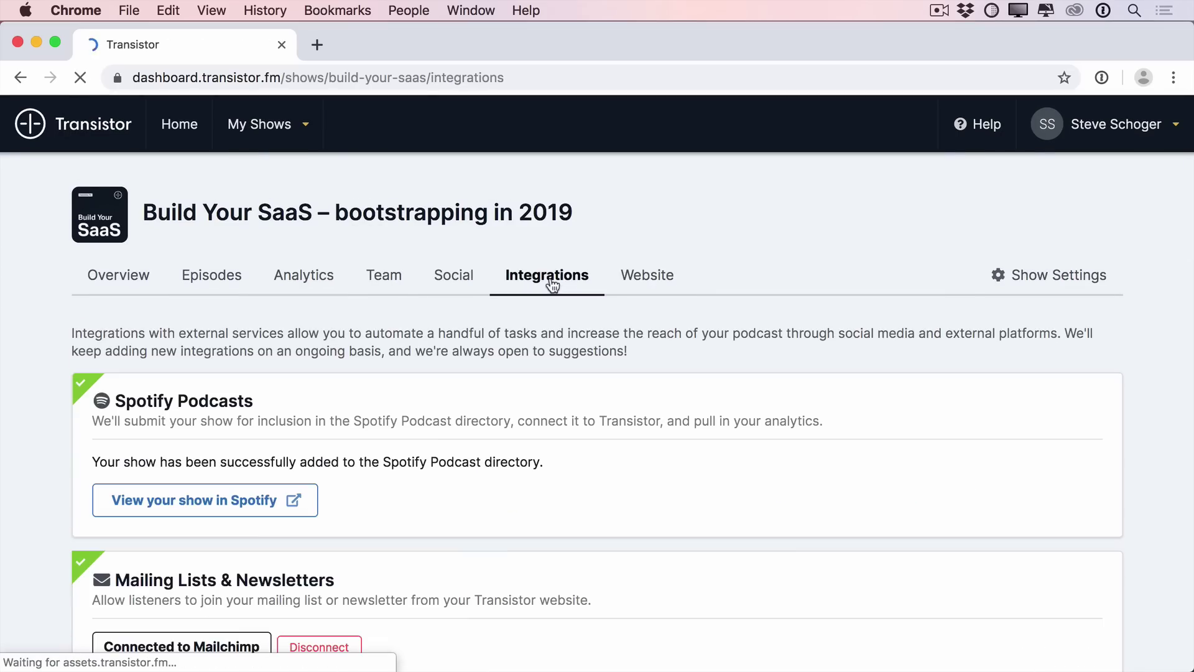
pyautogui.scroll(-1, 570, 347)
pyautogui.scroll(-7, 951, 352)
pyautogui.scroll(-8, 952, 350)
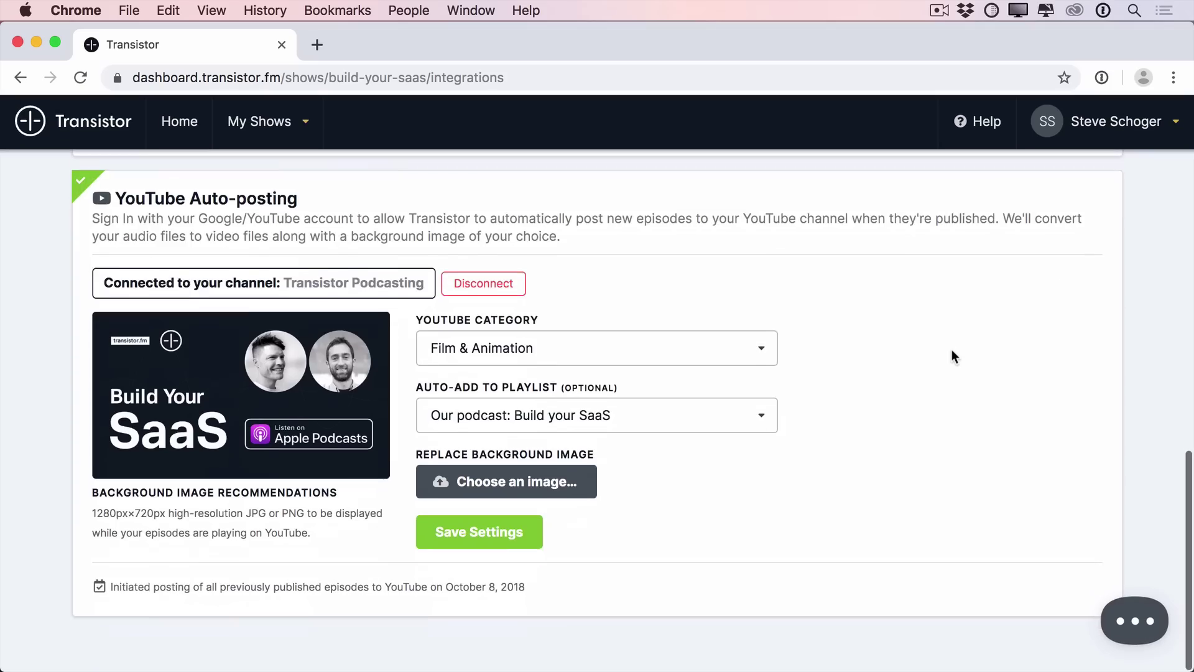
pyautogui.scroll(5, 953, 355)
pyautogui.scroll(10, 951, 352)
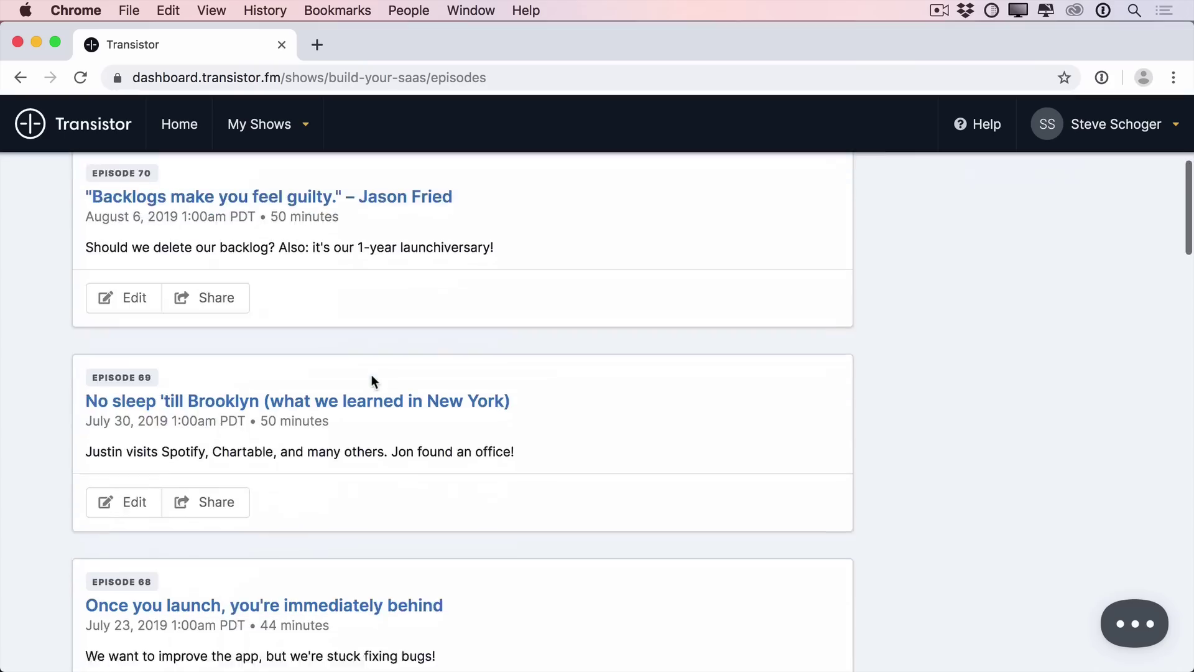
# Compare the layouts of the show's Episodes and Analytics pages and go back to Integrations.
pyautogui.scroll(-2, 372, 375)
pyautogui.scroll(8, 372, 374)
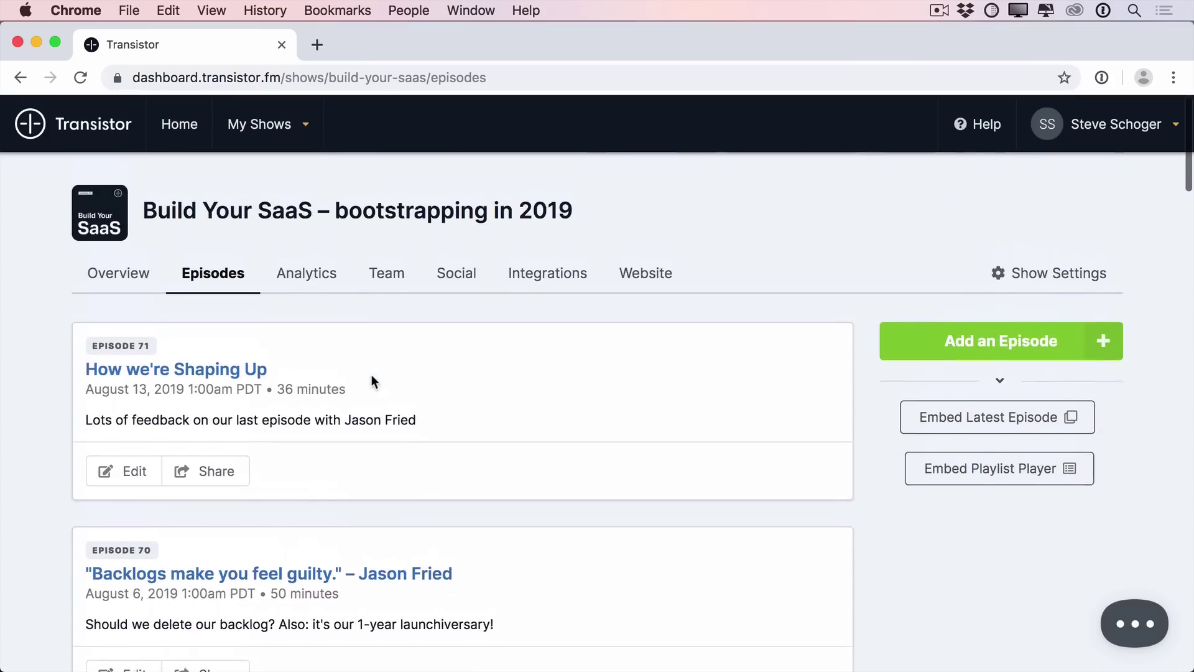
pyautogui.click(312, 277)
pyautogui.scroll(-1, 384, 368)
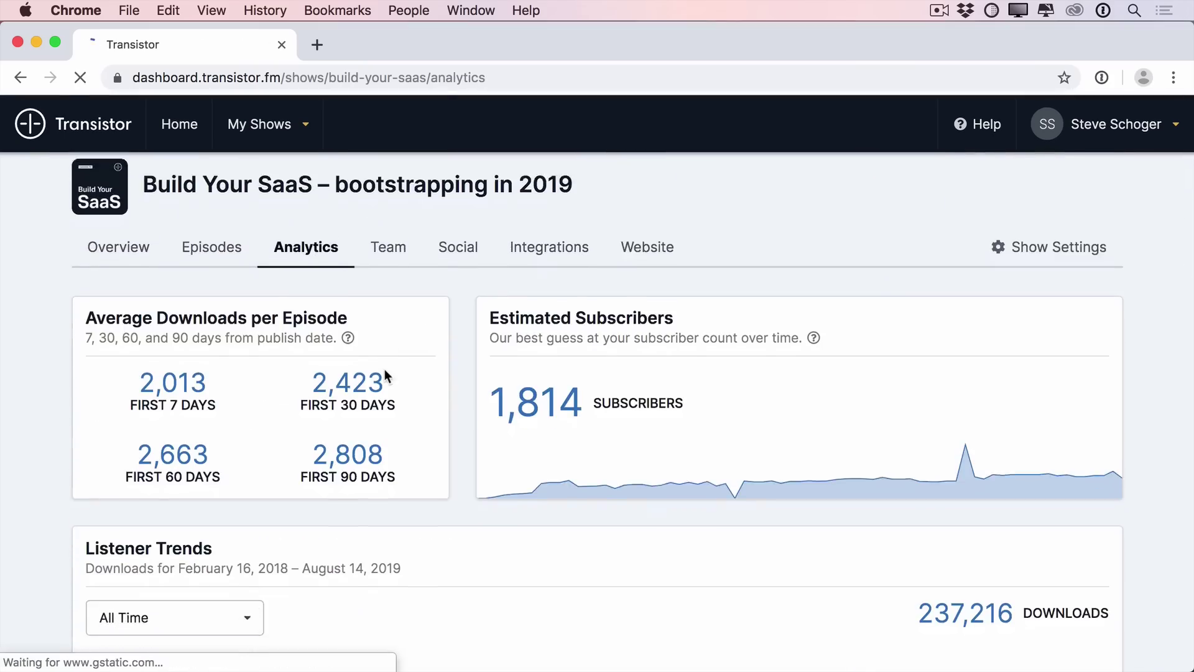
pyautogui.scroll(-8, 384, 368)
pyautogui.click(552, 283)
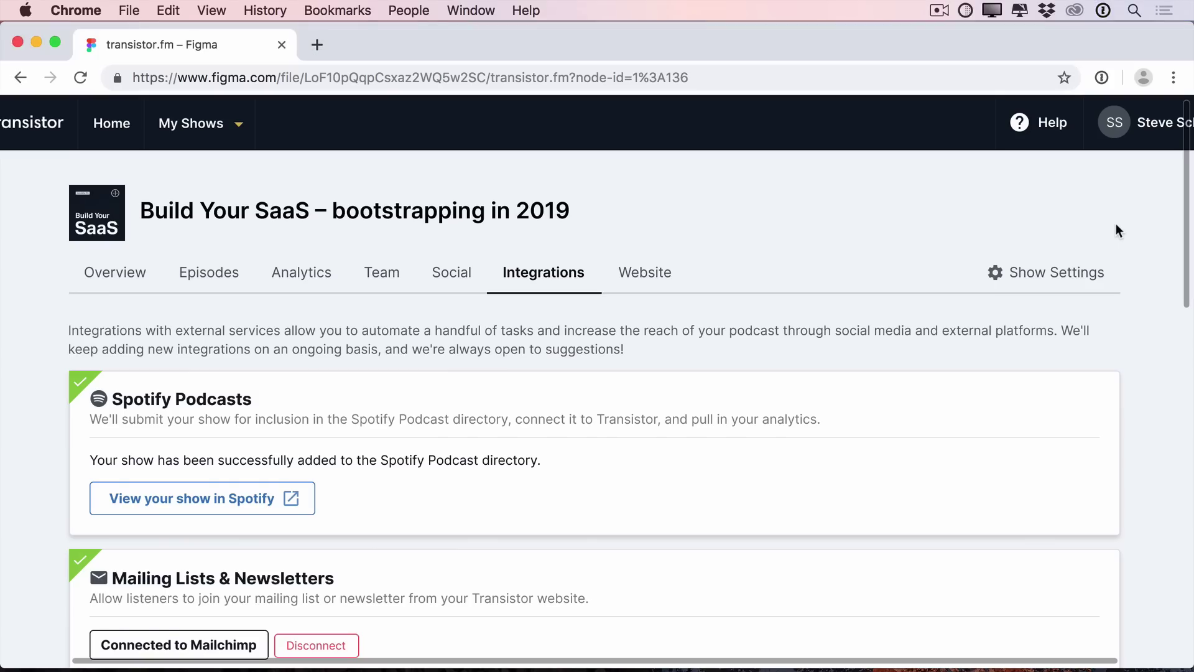
# Examine the Integrations page mockup in Figma, from the show header through the Spotify, Mailchimp, Twitter and YouTube cards.
pyautogui.scroll(-1, 1115, 225)
pyautogui.scroll(-1, 1116, 226)
pyautogui.scroll(2, 1115, 225)
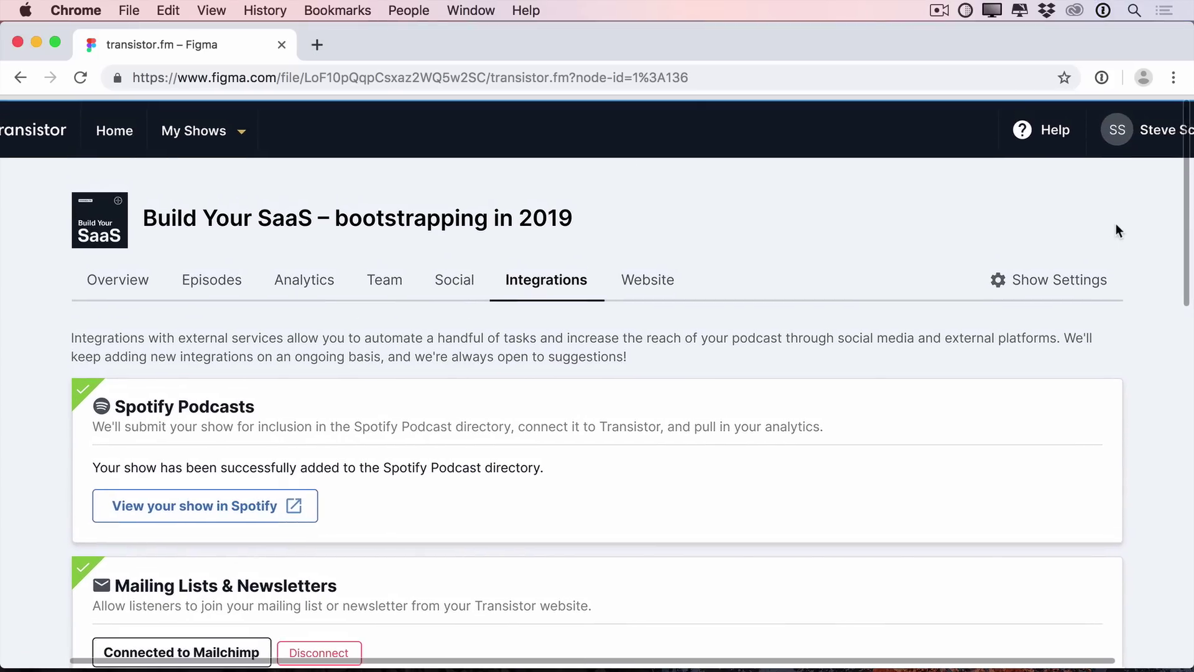
pyautogui.hscroll(1, 1115, 225)
pyautogui.scroll(-5, 1116, 225)
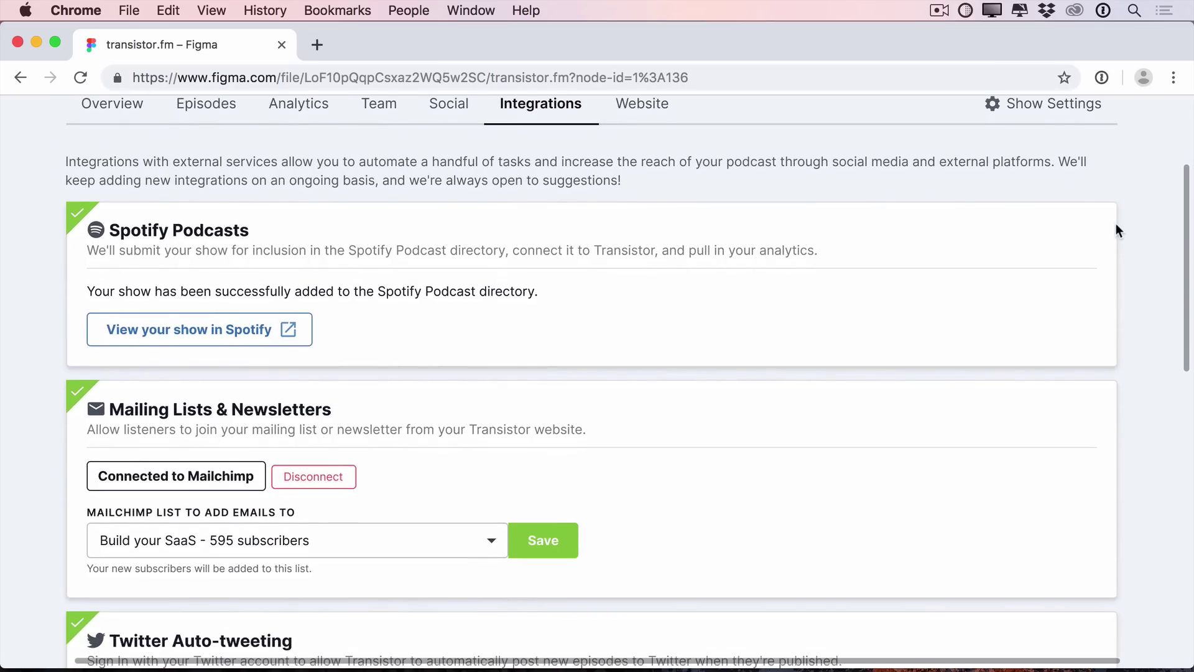
pyautogui.scroll(-3, 1115, 229)
pyautogui.scroll(-6, 1116, 225)
pyautogui.scroll(-6, 1116, 225)
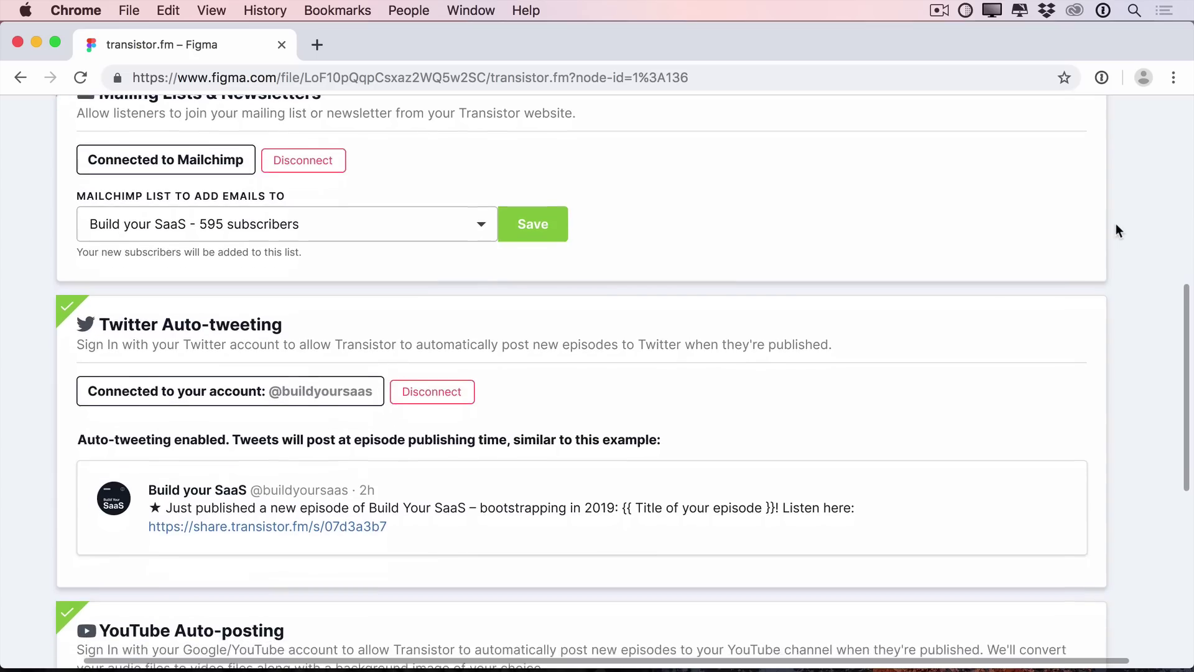
pyautogui.scroll(-6, 1116, 229)
pyautogui.scroll(-5, 1116, 231)
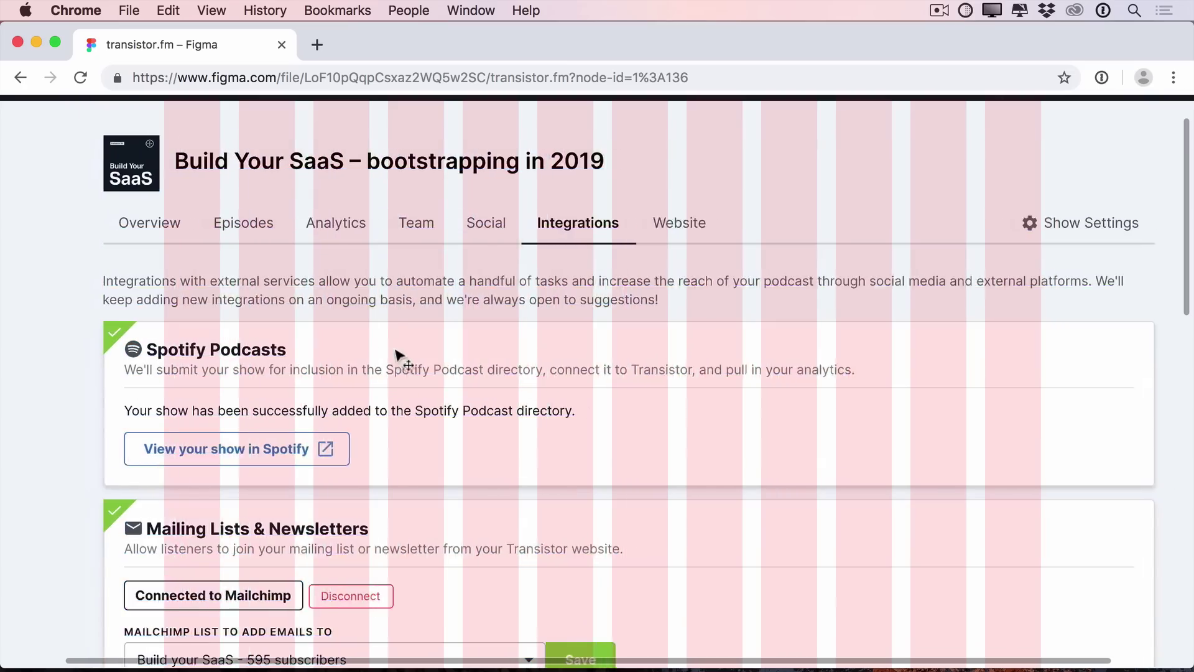
# Shift the page content onto the 12-column layout grid and narrow the header, cards and divider lines to the grid's width.
pyautogui.moveTo(397, 357); pyautogui.dragTo(440, 351)
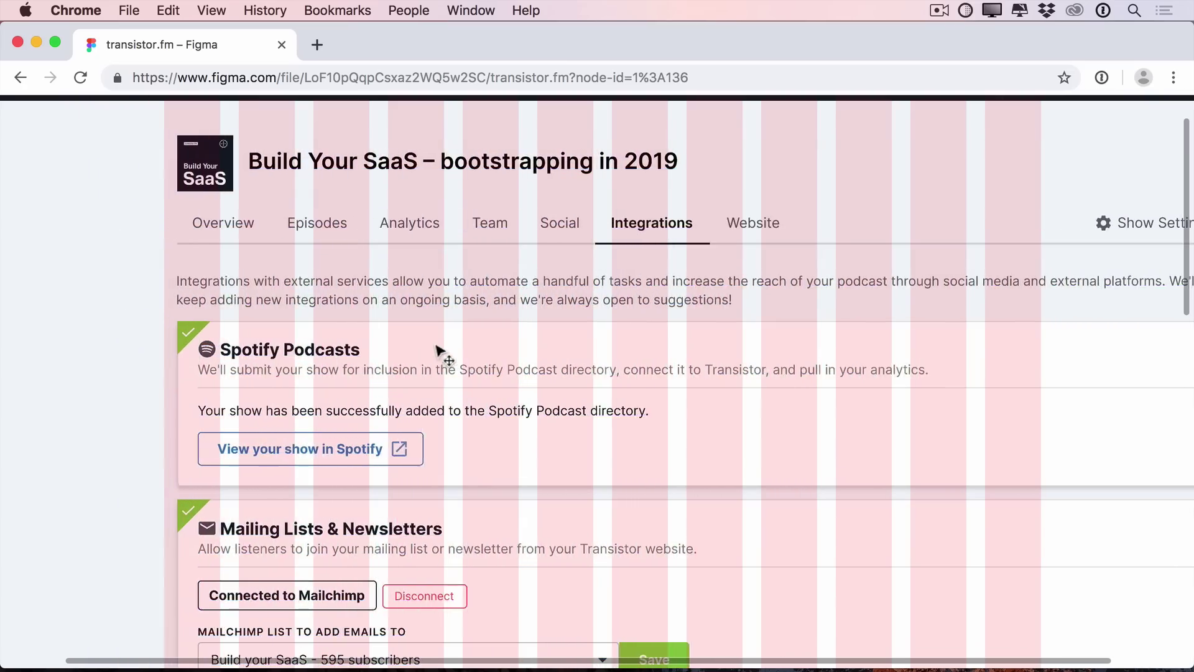
pyautogui.scroll(-15, 431, 396)
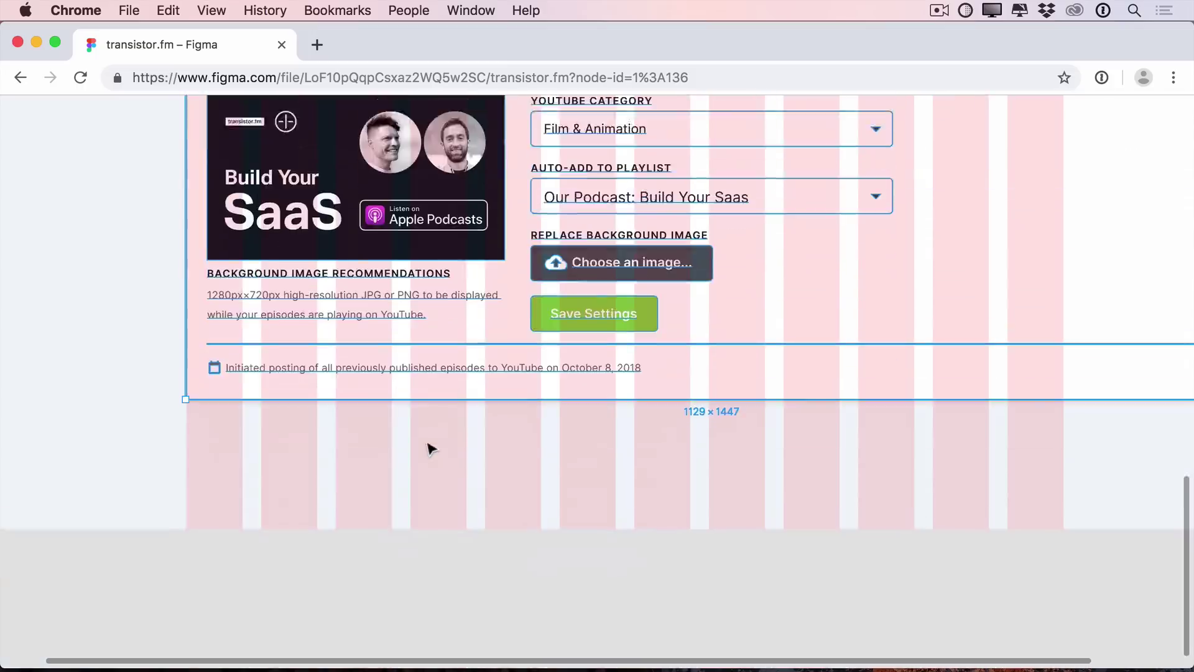
pyautogui.keyDown('shift'); pyautogui.click(1095, 461); pyautogui.keyUp('shift')
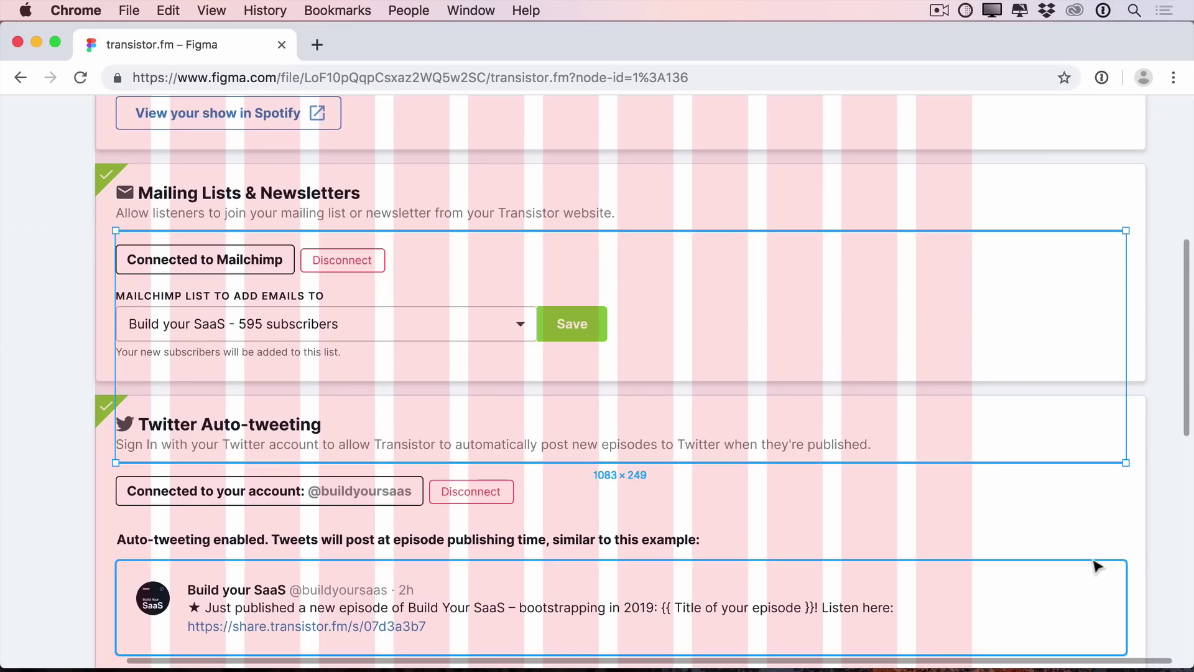
pyautogui.keyDown('shift'); pyautogui.click(1095, 561); pyautogui.keyUp('shift')
pyautogui.scroll(-9, 1083, 264)
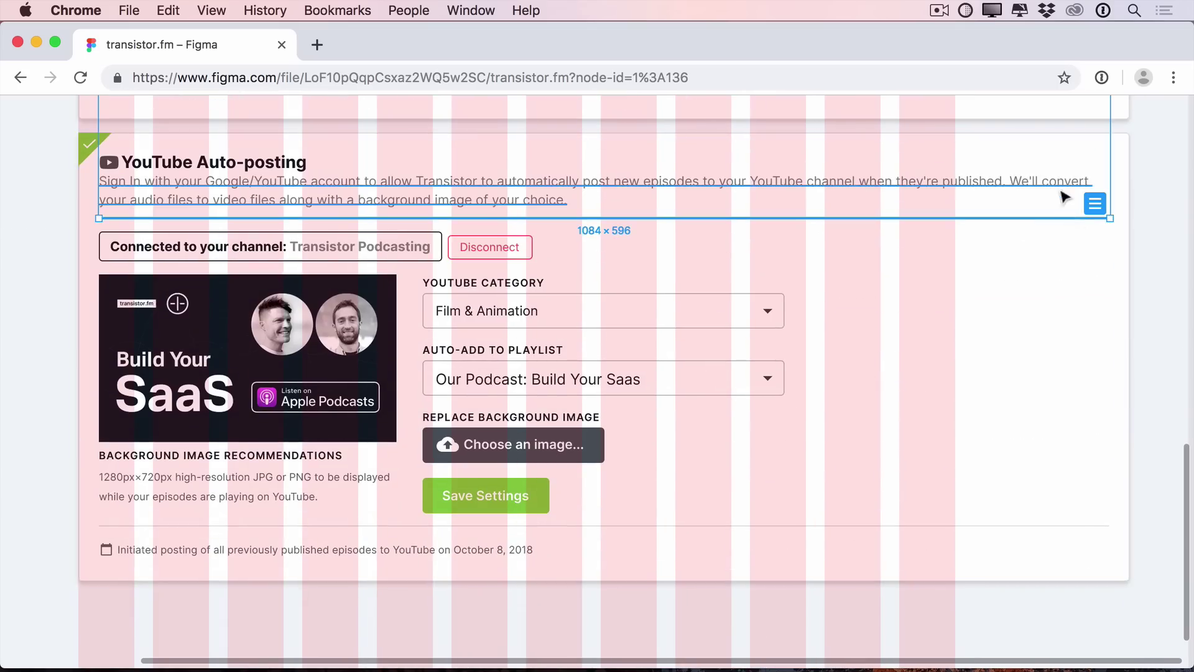
pyautogui.scroll(-3, 1064, 196)
pyautogui.scroll(8, 987, 386)
pyautogui.scroll(3, 1076, 401)
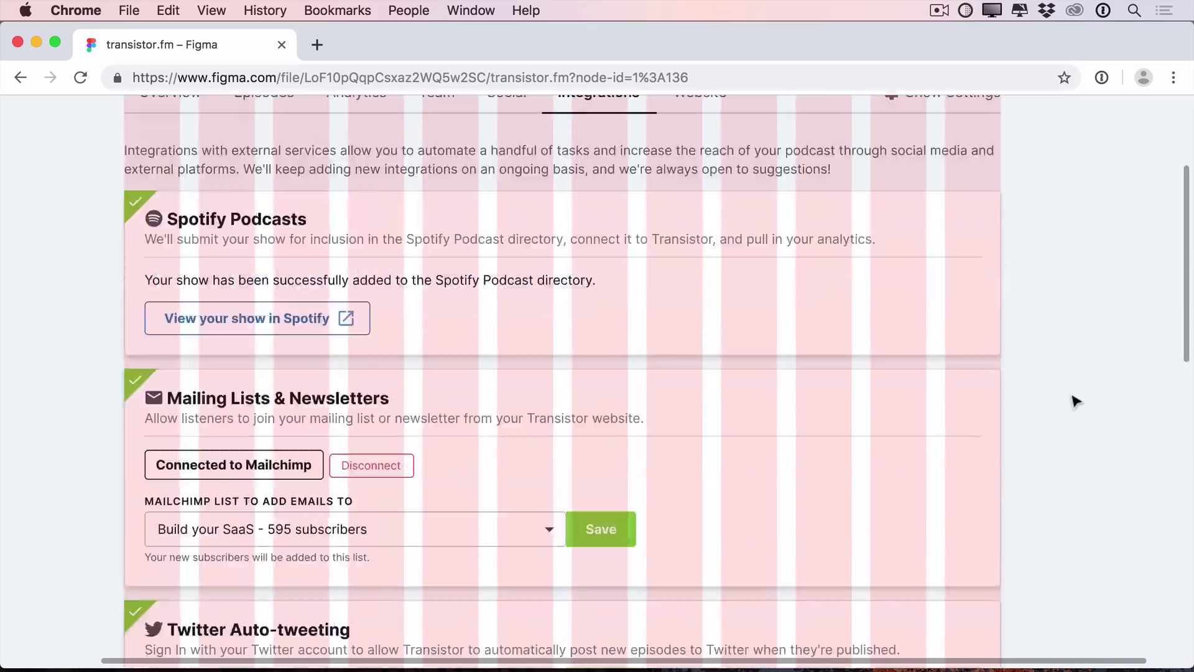
pyautogui.scroll(-5, 1075, 400)
pyautogui.scroll(10, 1075, 400)
# Hide the layout grids, bring back the editor interface and clear the selection.
pyautogui.hotkey('ctrl', 'g')
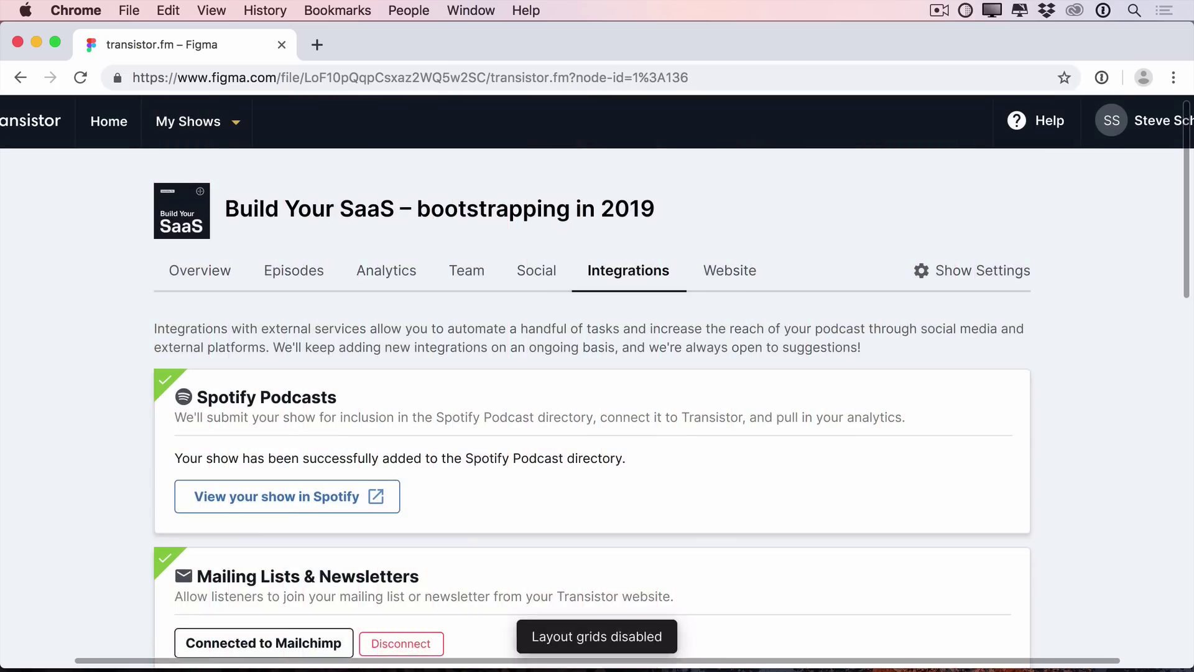
pyautogui.scroll(-1, 1098, 420)
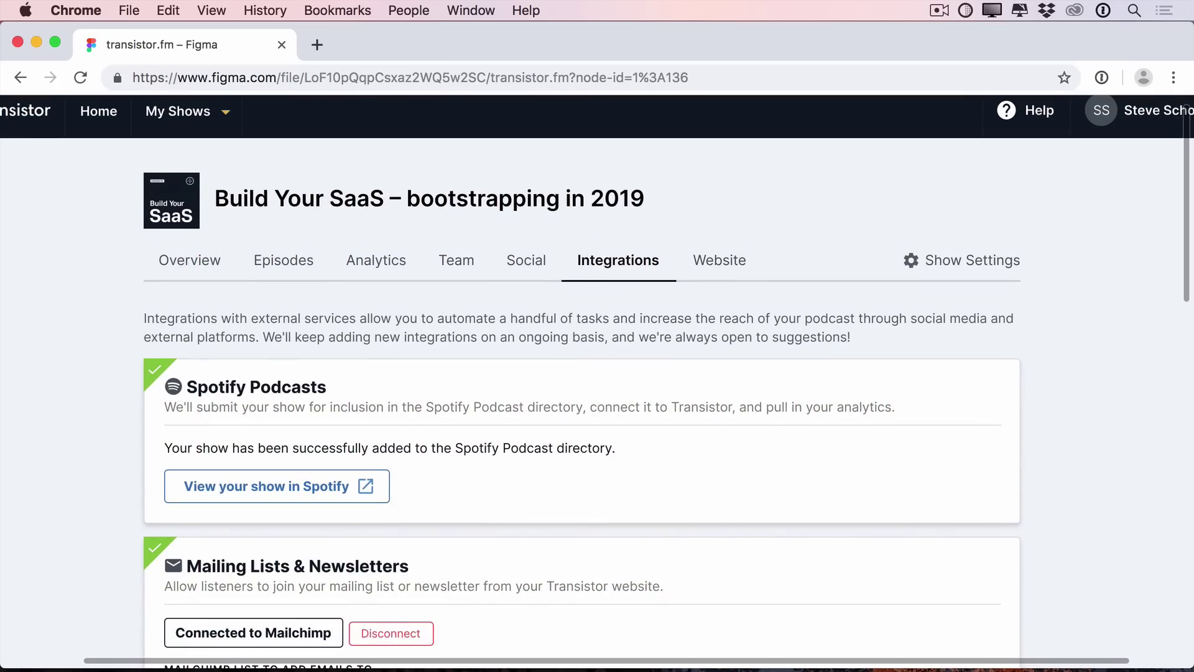
pyautogui.moveTo(103, 240); pyautogui.dragTo(955, 269)
pyautogui.press('super+backslash')
pyautogui.press('super+shift+period')
pyautogui.hscroll(3, 827, 351)
pyautogui.click(851, 341)
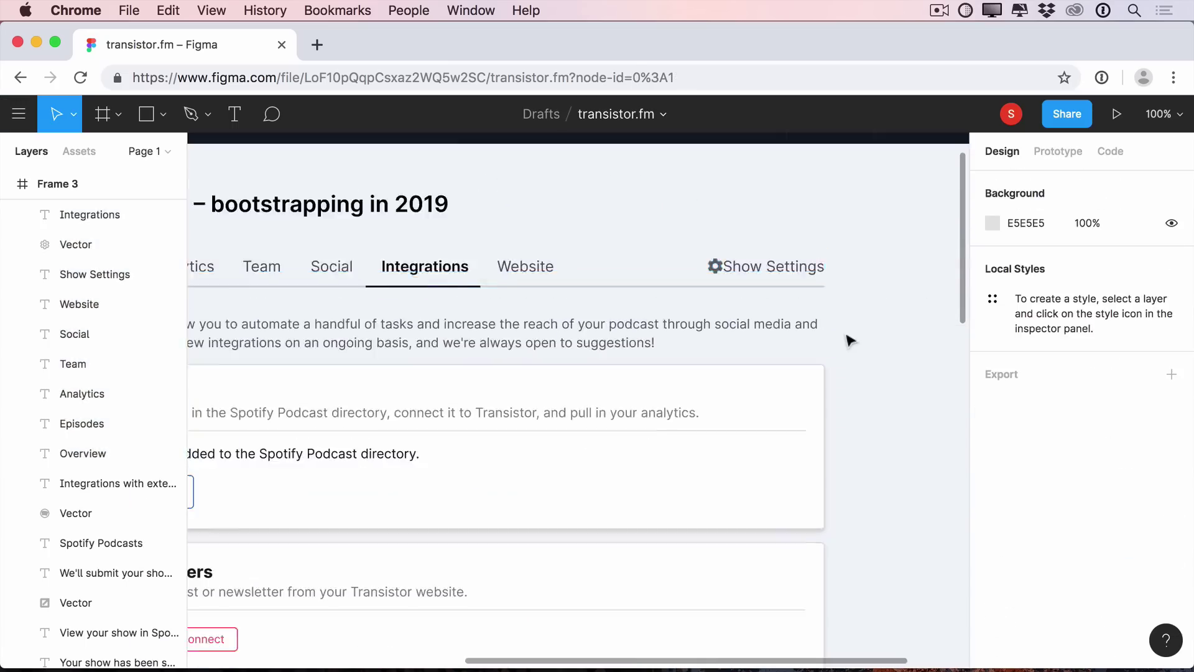
# Set the font size of the description text in the Spotify Podcasts card to 16.
pyautogui.hscroll(-5, 850, 341)
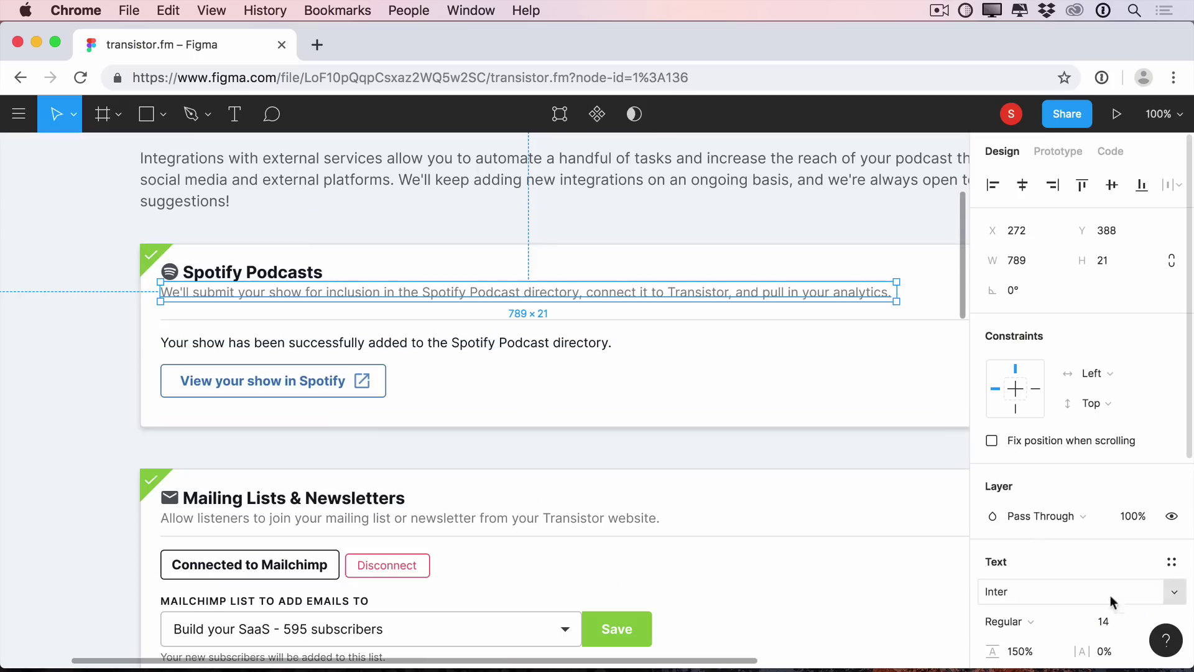
pyautogui.write('16')
pyautogui.press('Return')
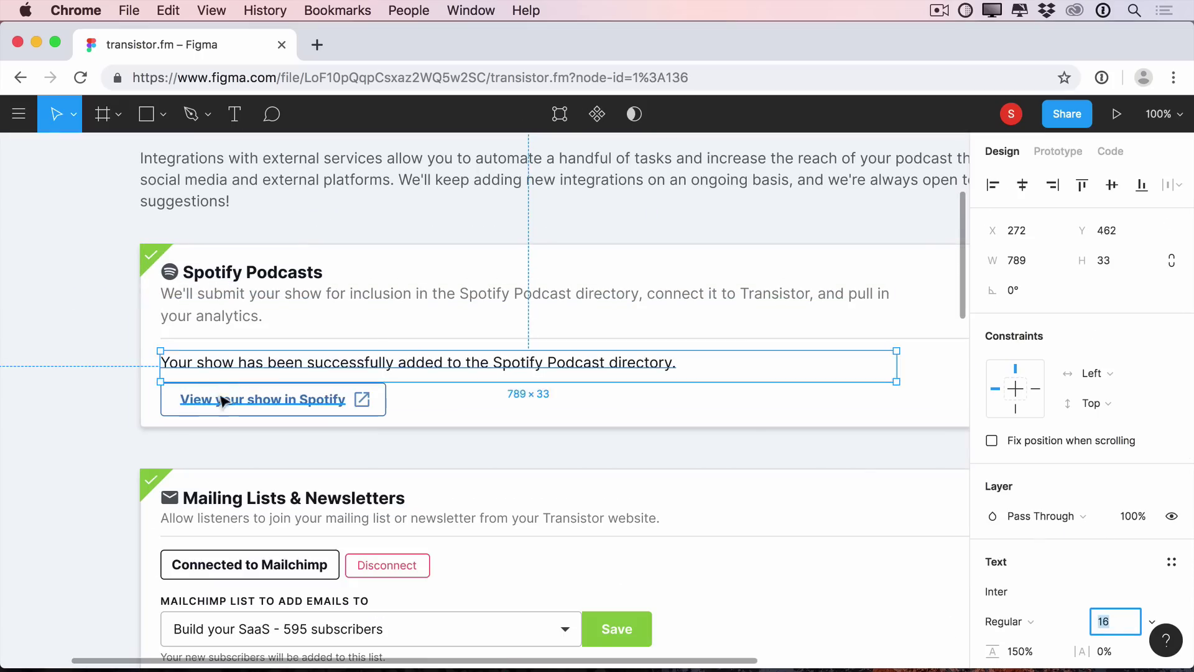
# Set the "View your show in Spotify" button text to size 16 and widen the button to fit it on one line.
pyautogui.click(222, 399)
pyautogui.click(1114, 621)
pyautogui.write('16')
pyautogui.press('Return')
pyautogui.click(473, 445)
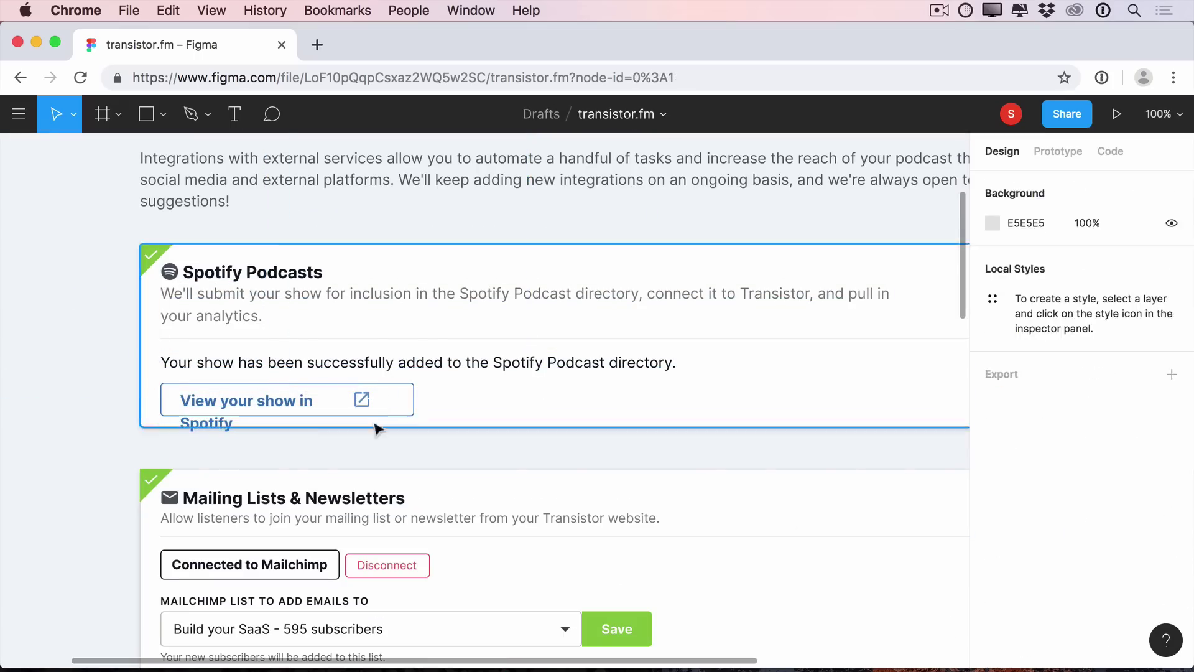
pyautogui.moveTo(362, 399)
pyautogui.mouseDown()
pyautogui.moveTo(395, 402)
pyautogui.moveTo(374, 402)
pyautogui.mouseUp()
pyautogui.click(280, 407)
pyautogui.click(133, 425)
# Set the "Connected to Mailchimp" label and the Mailchimp list dropdown text to size 16, widening the label's outline to fit.
pyautogui.click(1116, 628)
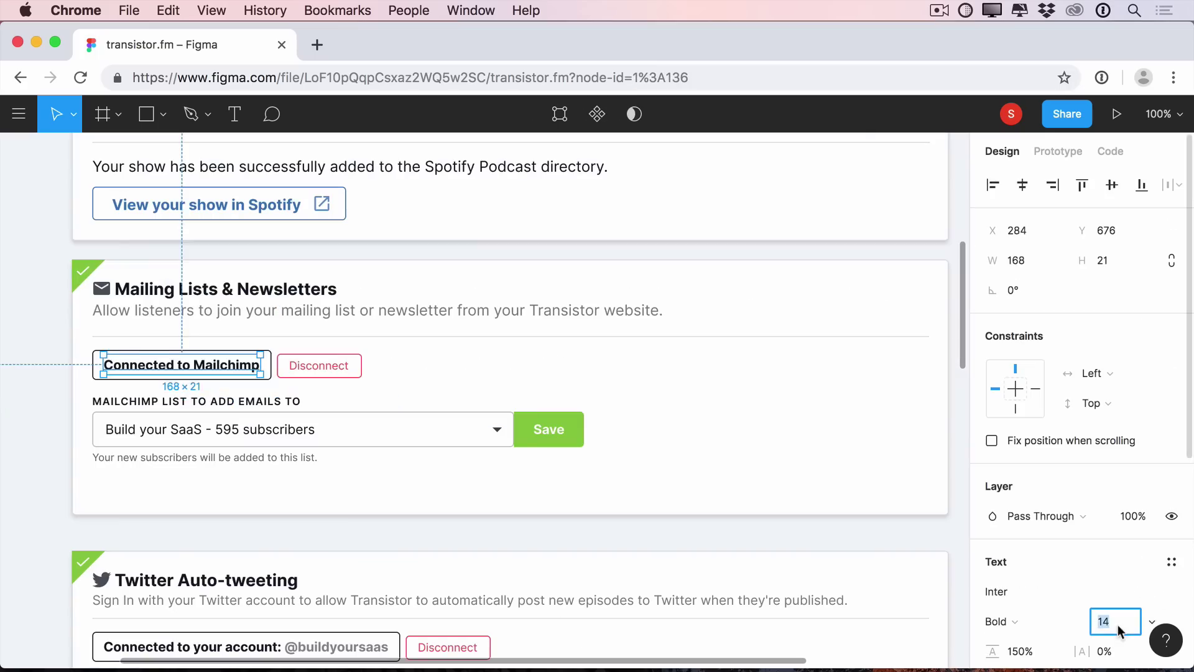
pyautogui.write('16')
pyautogui.press('Return')
pyautogui.click(94, 372)
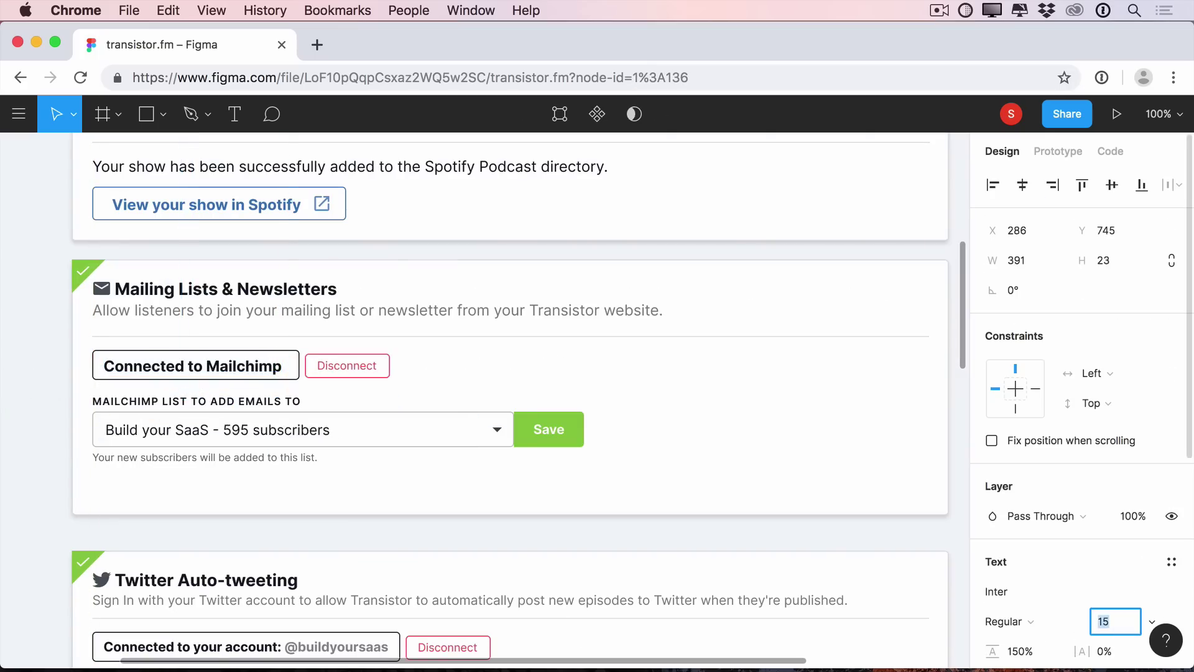
pyautogui.press('Up')
pyautogui.click(211, 482)
# Nudge the new-subscribers note below the Mailchimp list dropdown down a few pixels and set its font size to 12.
pyautogui.scroll(-2, 199, 467)
pyautogui.click(181, 390)
pyautogui.press('Down')
pyautogui.press('Down')
pyautogui.press('Down')
pyautogui.press('Down')
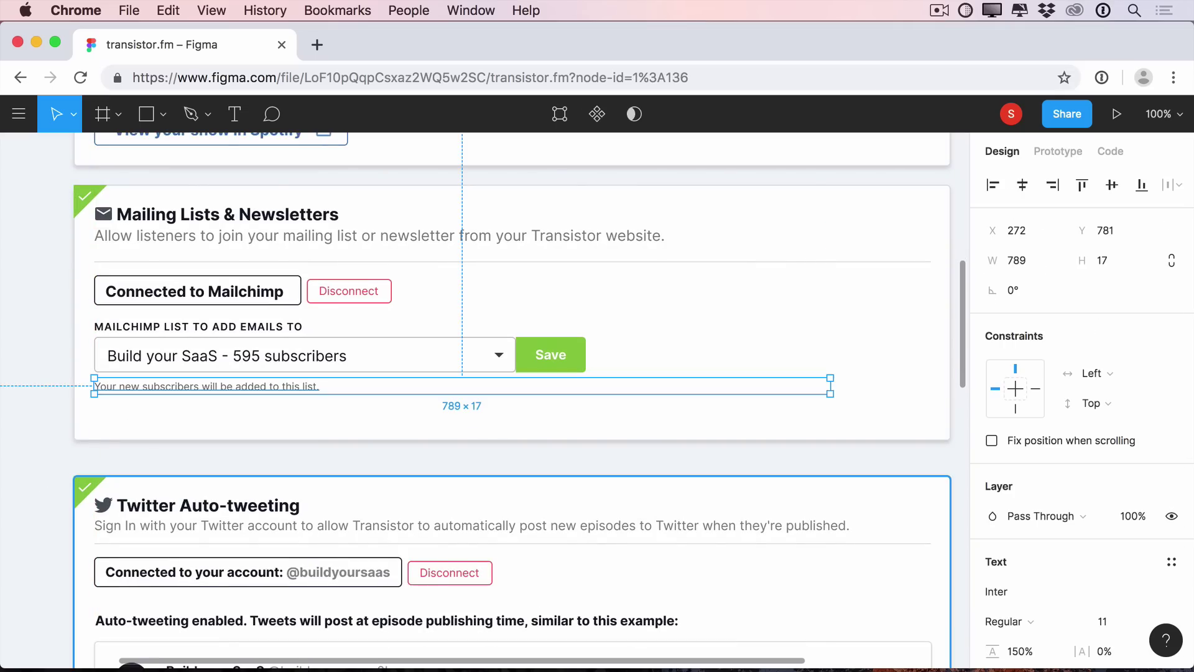
pyautogui.click(1102, 621)
pyautogui.press('Up')
# Shorten the Mailing Lists & Newsletters card from its lower edge to fit its content and enlarge the Save button's text.
pyautogui.click(39, 411)
pyautogui.click(112, 420)
pyautogui.moveTo(116, 438); pyautogui.dragTo(119, 421)
pyautogui.click(11, 432)
pyautogui.click(548, 354)
# Increase the font size of the YouTube category, playlist and background image labels in the YouTube card by 1.
pyautogui.scroll(-10, 547, 355)
pyautogui.click(553, 247)
pyautogui.click(500, 281)
pyautogui.keyDown('shift'); pyautogui.click(510, 348); pyautogui.keyUp('shift')
pyautogui.keyDown('shift'); pyautogui.click(492, 416); pyautogui.keyUp('shift')
pyautogui.click(1102, 651)
pyautogui.press('Up')
# Set the text in the YouTube card's category and playlist dropdowns to size 16.
pyautogui.click(566, 384)
pyautogui.keyDown('shift'); pyautogui.click(522, 314); pyautogui.keyUp('shift')
pyautogui.scroll(-2, 1120, 547)
pyautogui.click(1109, 521)
pyautogui.write('16')
pyautogui.press('Return')
# Increase the text size of the "Choose an image..." and "Save Settings" buttons by 2 and nudge the image button's text up.
pyautogui.click(572, 449)
pyautogui.keyDown('shift'); pyautogui.click(517, 494); pyautogui.keyUp('shift')
pyautogui.click(1110, 519)
pyautogui.press('Up')
pyautogui.press('Up')
pyautogui.click(576, 455)
pyautogui.press('Up')
# Widen the "Choose an image..." button by 12 pixels and the "Save Settings" button by 10, nudging the latter's text up.
pyautogui.click(449, 510)
pyautogui.click(446, 455)
pyautogui.press('super+shift+Right')
pyautogui.press('super+Right')
pyautogui.press('super+Right')
pyautogui.click(450, 502)
pyautogui.press('super+shift+Right')
pyautogui.click(492, 501)
pyautogui.press('Up')
# Increase the font size of the background image recommendation caption in the YouTube card by 1.
pyautogui.click(327, 498)
pyautogui.click(1103, 489)
pyautogui.press('Up')
# Enlarge the navigation bar to a height of 80 with matching dividers, and scale the Transistor logo group to 144 wide.
pyautogui.click(124, 454)
pyautogui.press('super+shift+Down')
pyautogui.press('super+shift+Down')
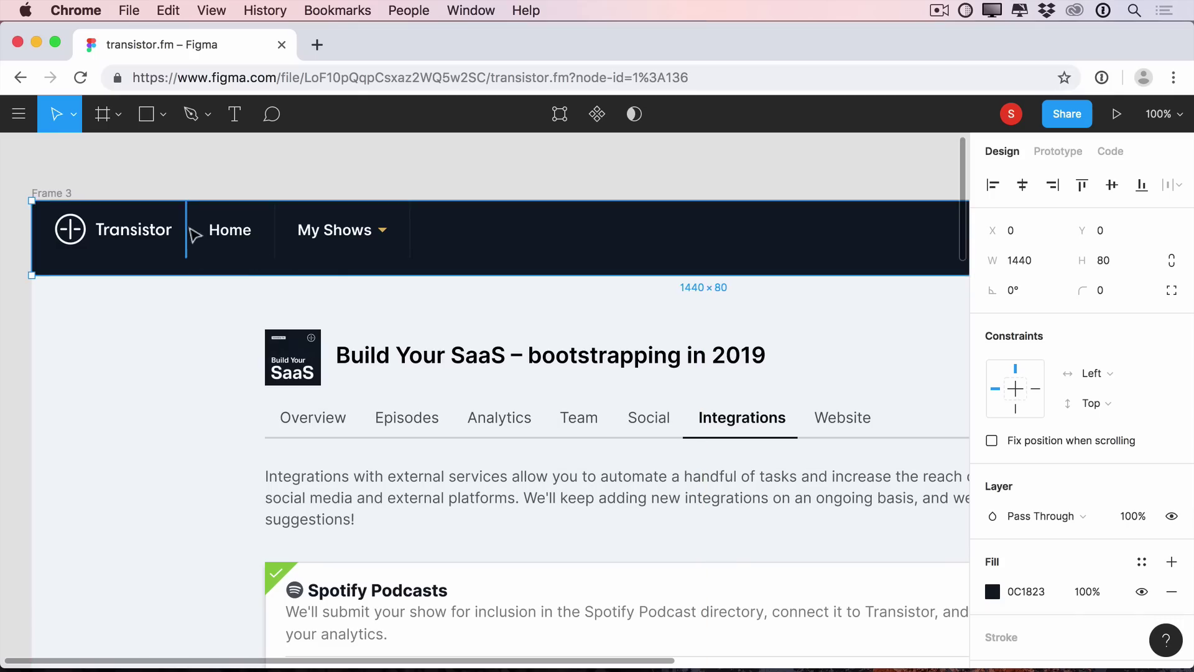
pyautogui.click(189, 229)
pyautogui.press('super+shift+Down')
pyautogui.press('super+shift+Down')
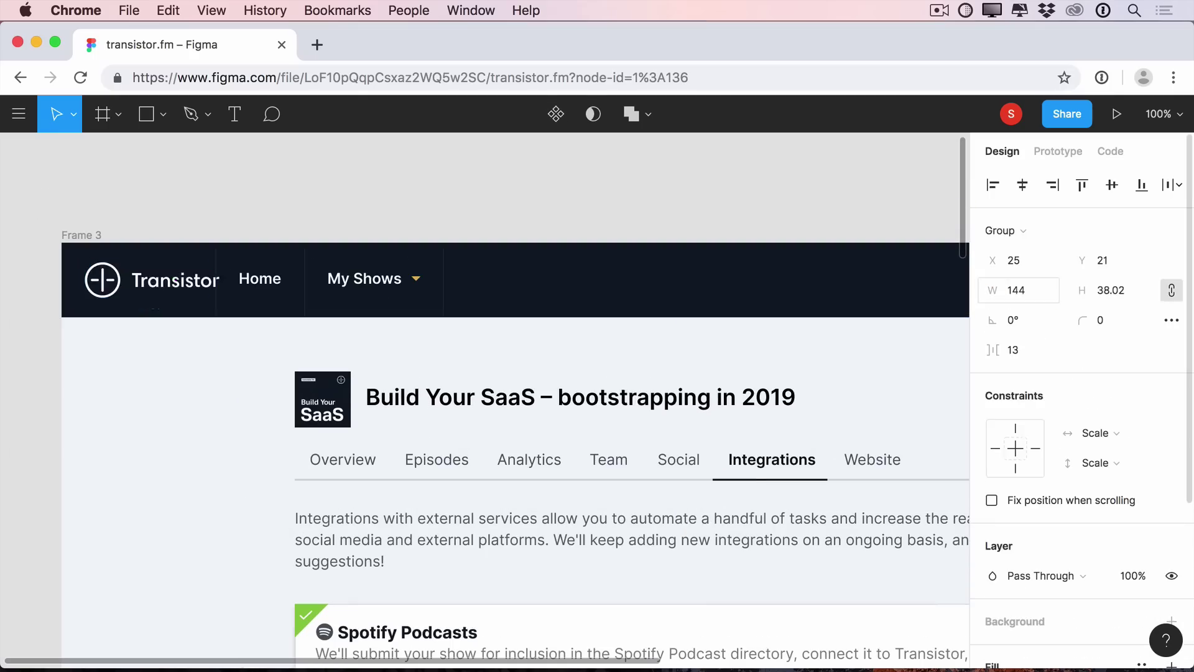
pyautogui.click(281, 223)
pyautogui.click(496, 255)
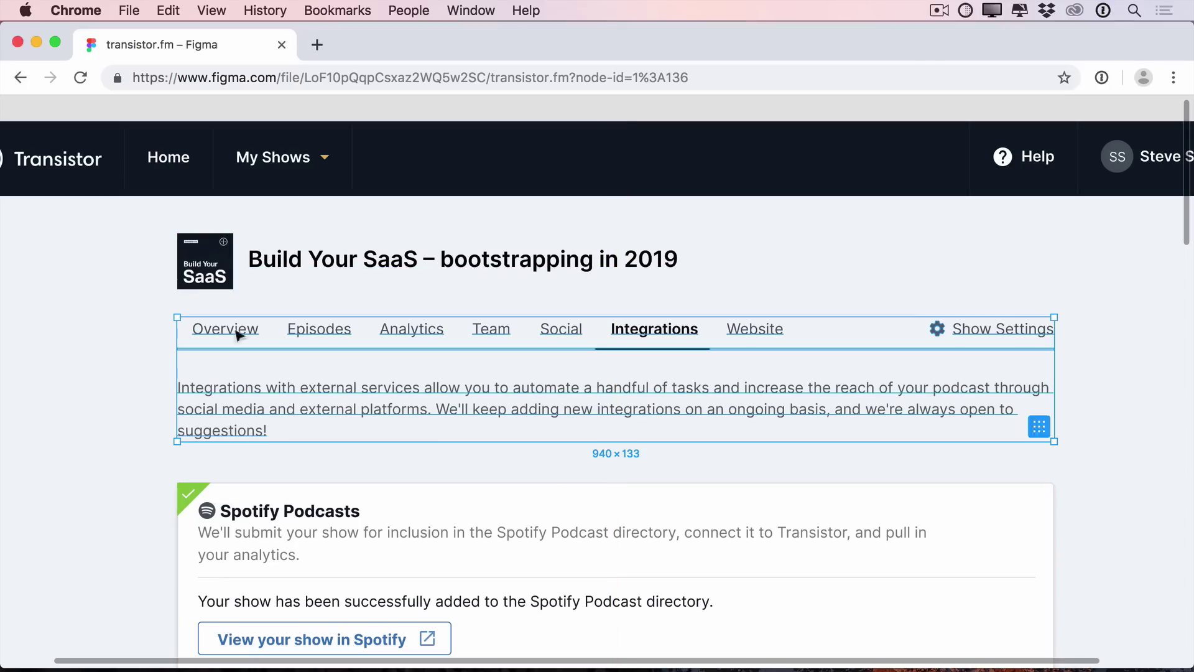
# Move the divider line and the active Integrations underline down slightly to add space below the tab labels.
pyautogui.press('super+Tab')
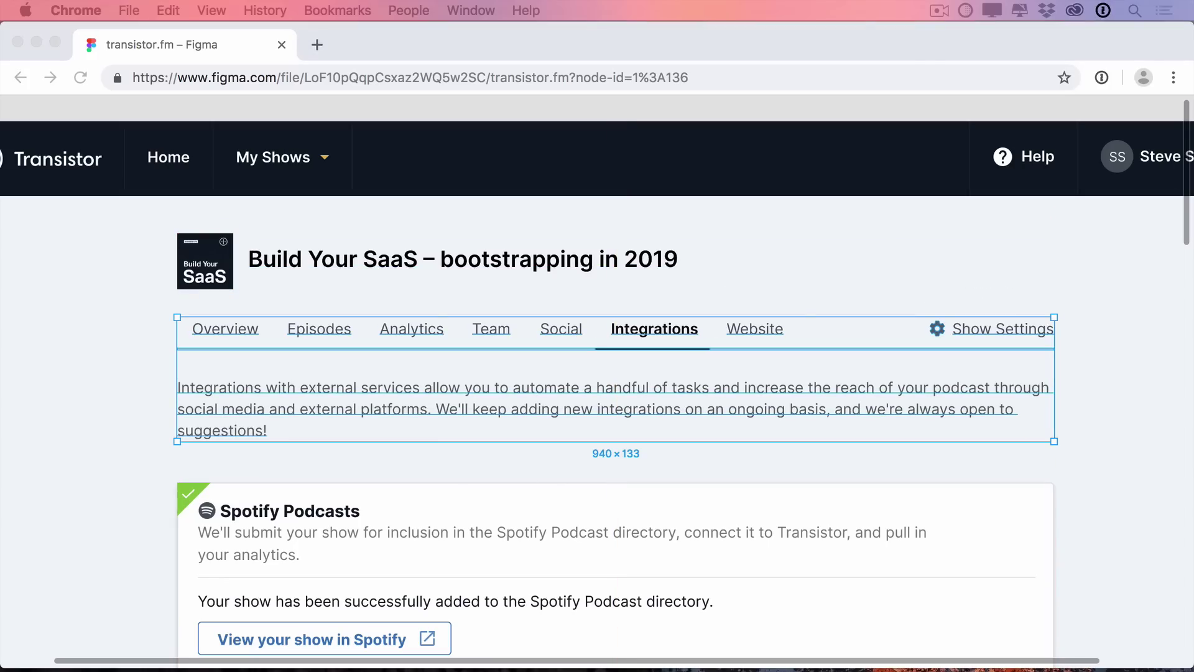
pyautogui.click(110, 26)
pyautogui.click(168, 339)
pyautogui.moveTo(181, 348); pyautogui.dragTo(180, 353)
pyautogui.press('Escape')
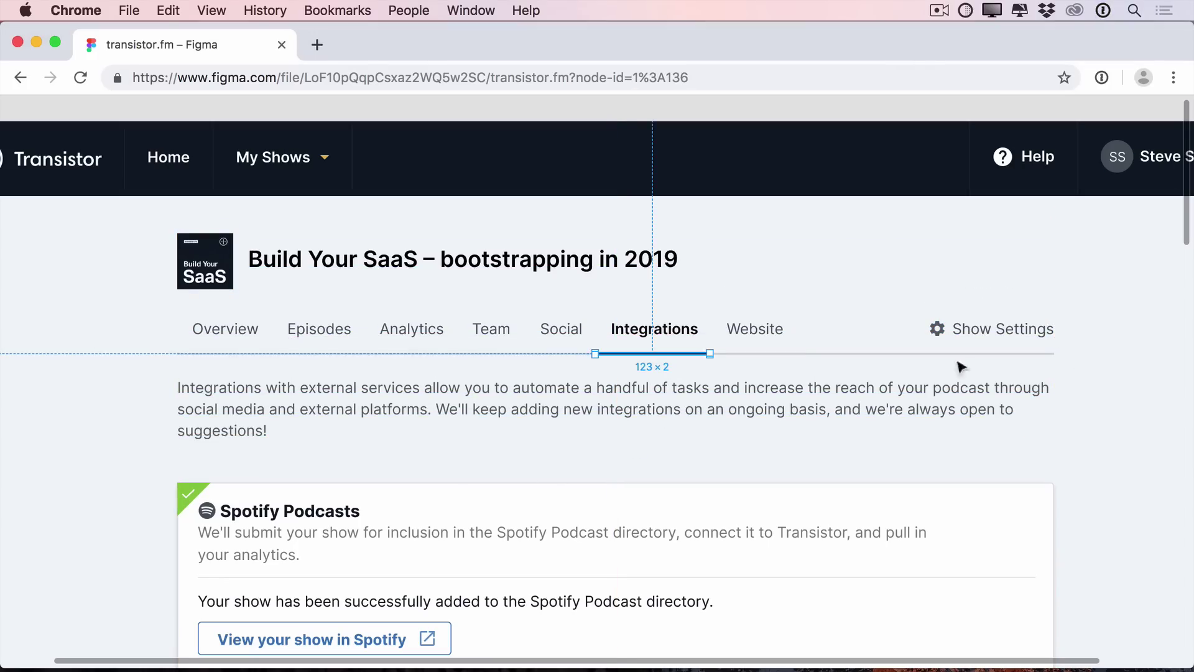
# Move the intro paragraph down slightly to increase its distance from the tab divider line.
pyautogui.click(673, 385)
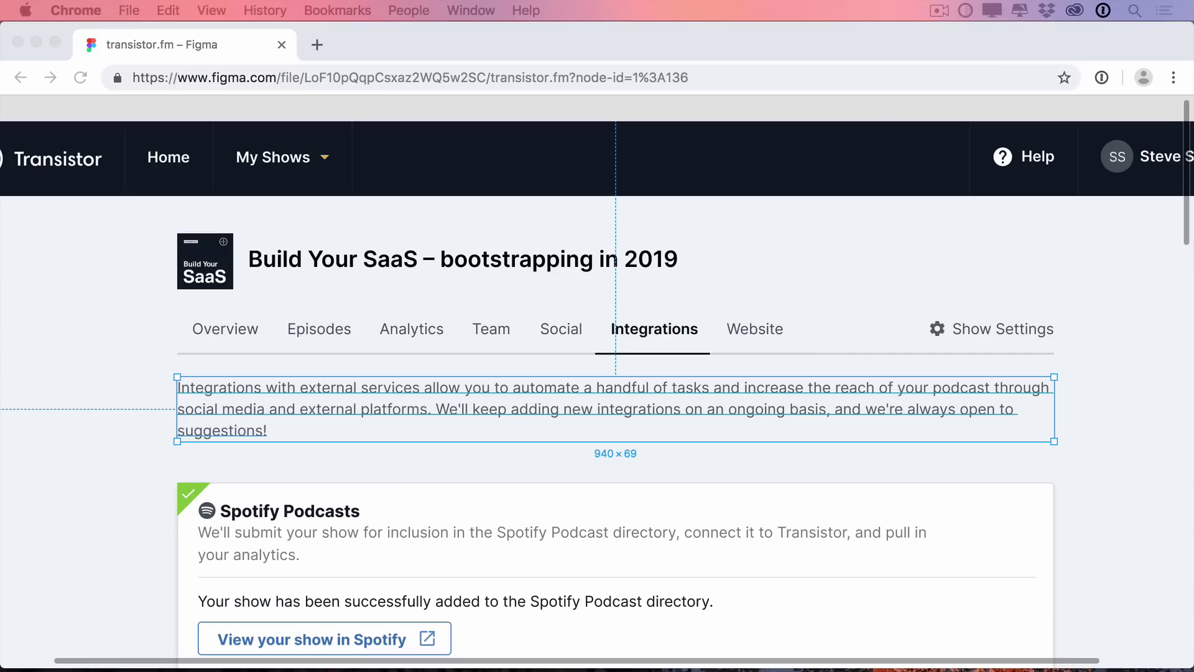
pyautogui.click(251, 382)
pyautogui.moveTo(250, 382)
pyautogui.mouseDown()
pyautogui.moveTo(237, 373)
pyautogui.moveTo(237, 387)
pyautogui.mouseUp()
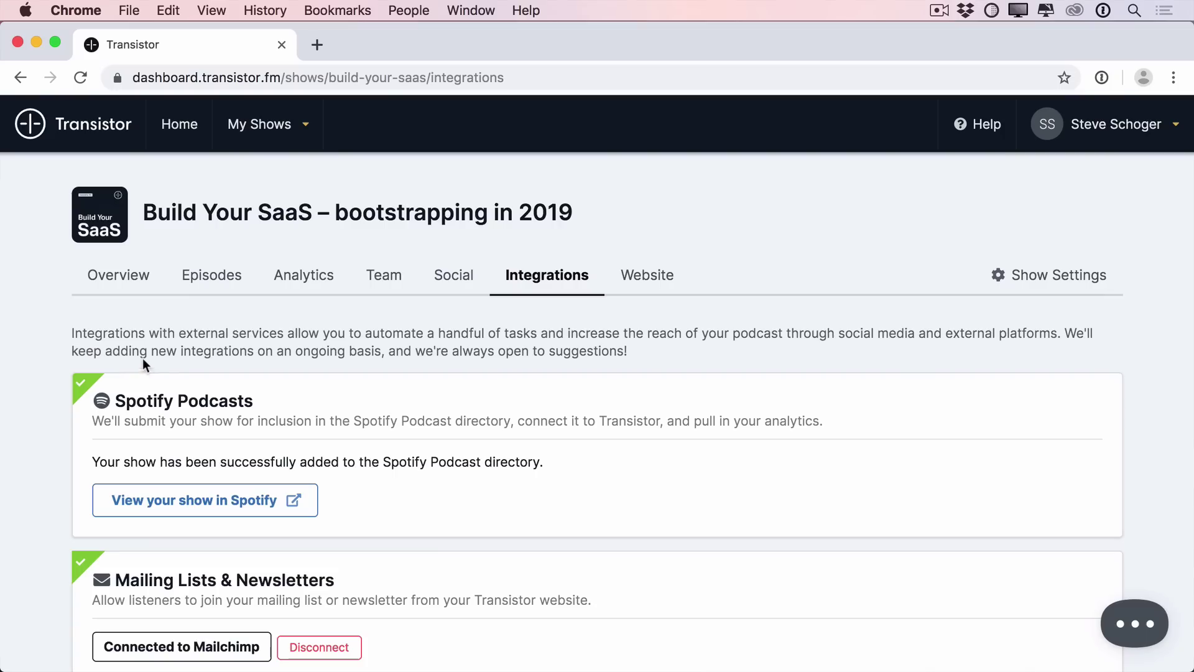
# Switch to the live Integrations page and examine the text colours of the show title, tabs, intro paragraph and Spotify description up close.
pyautogui.scroll(5, 139, 300)
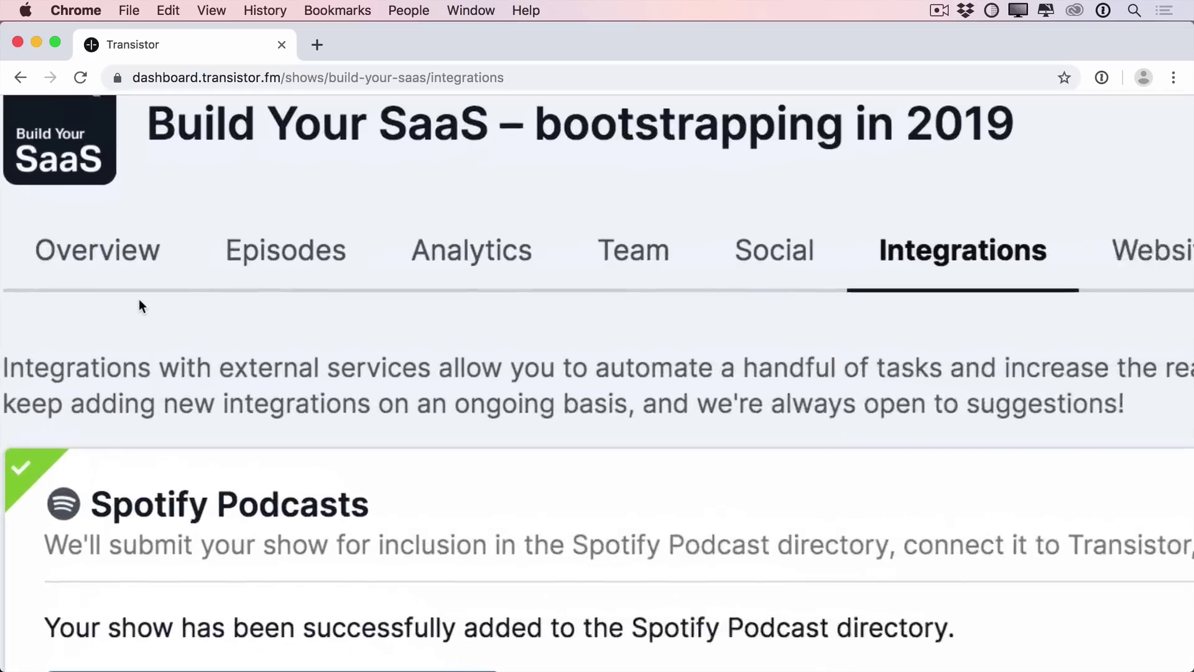
pyautogui.scroll(5, 140, 299)
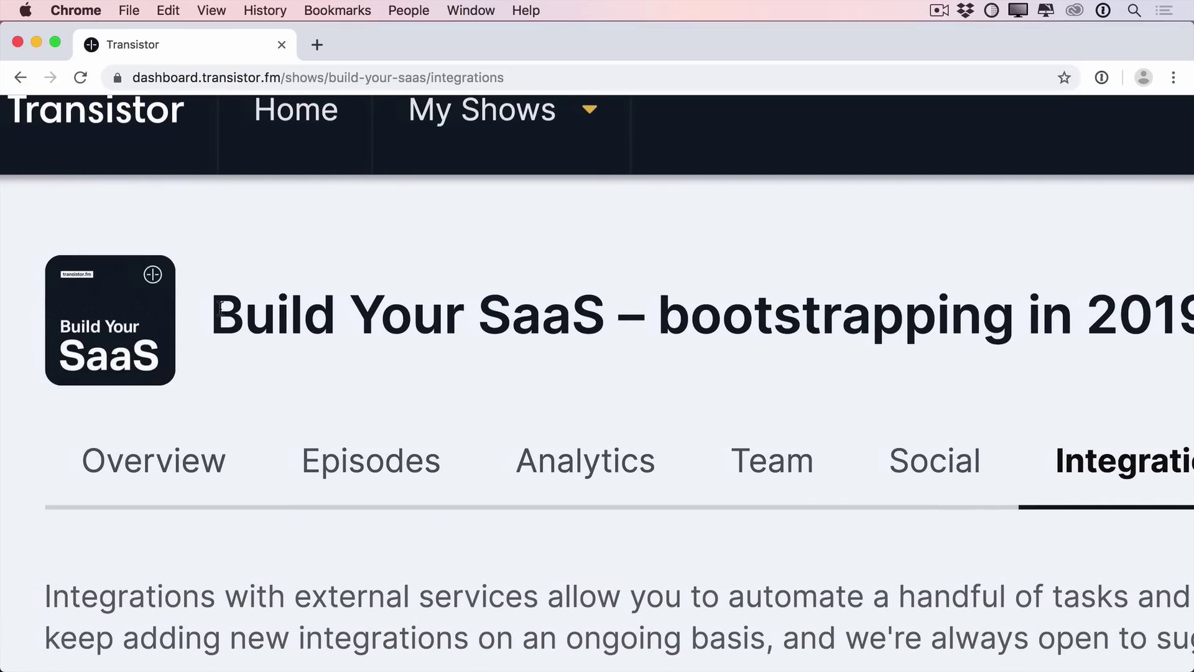
pyautogui.moveTo(212, 311); pyautogui.dragTo(751, 353)
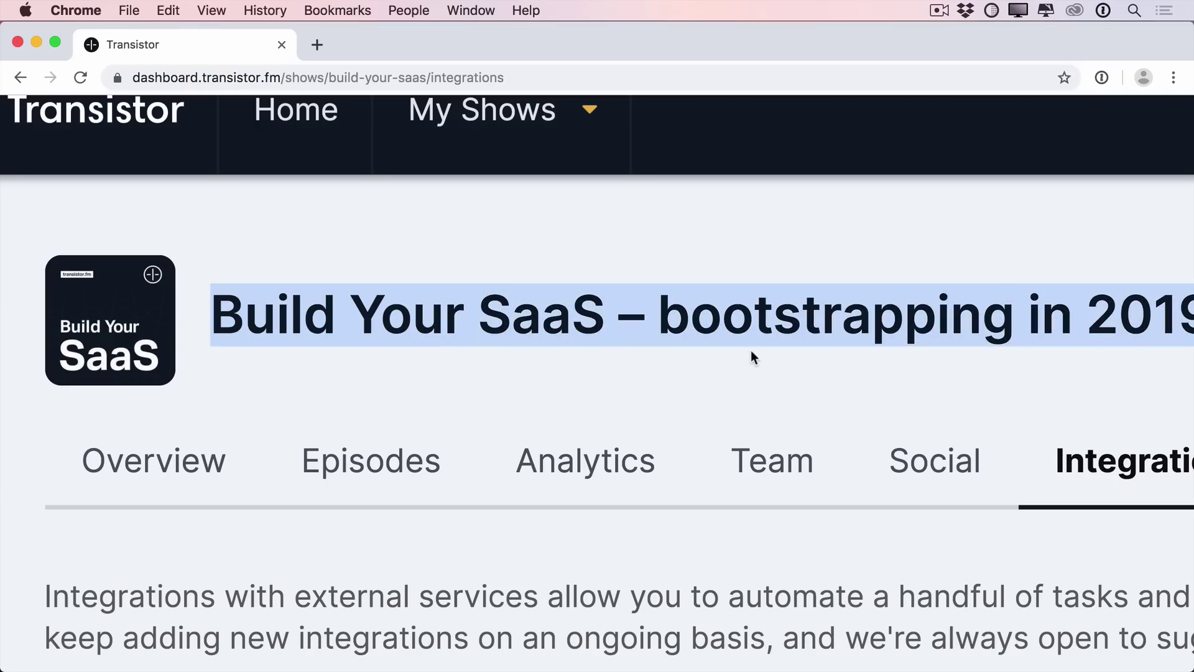
pyautogui.click(705, 407)
pyautogui.hscroll(5, 699, 418)
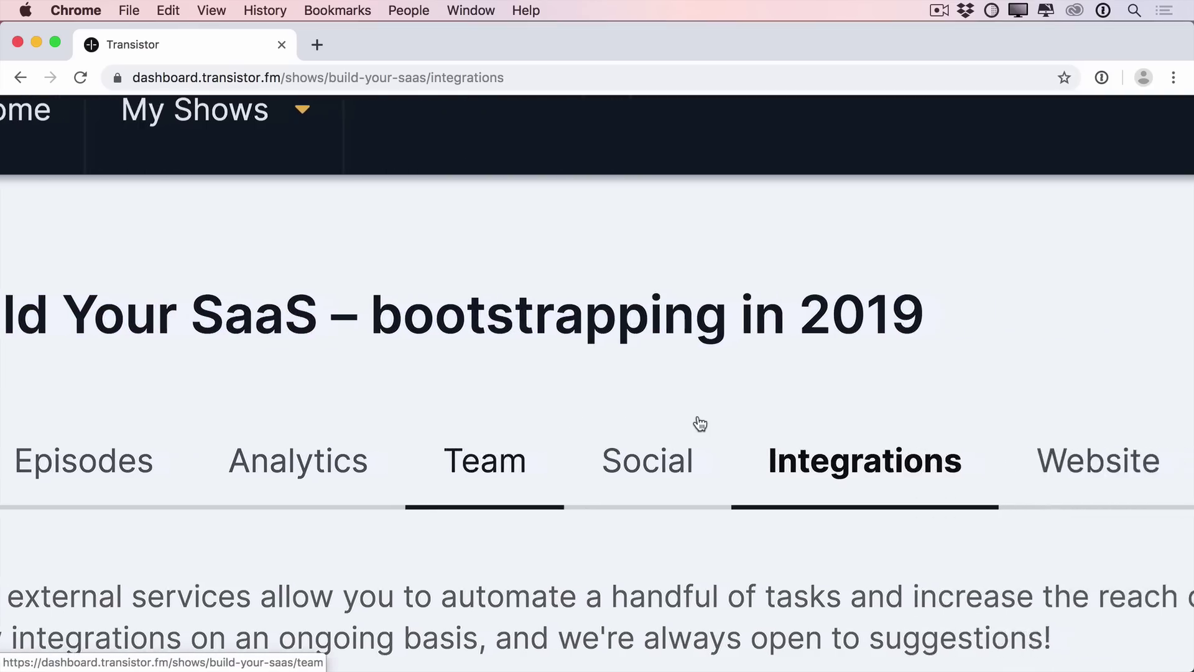
pyautogui.scroll(-3, 700, 423)
pyautogui.hscroll(4, 700, 423)
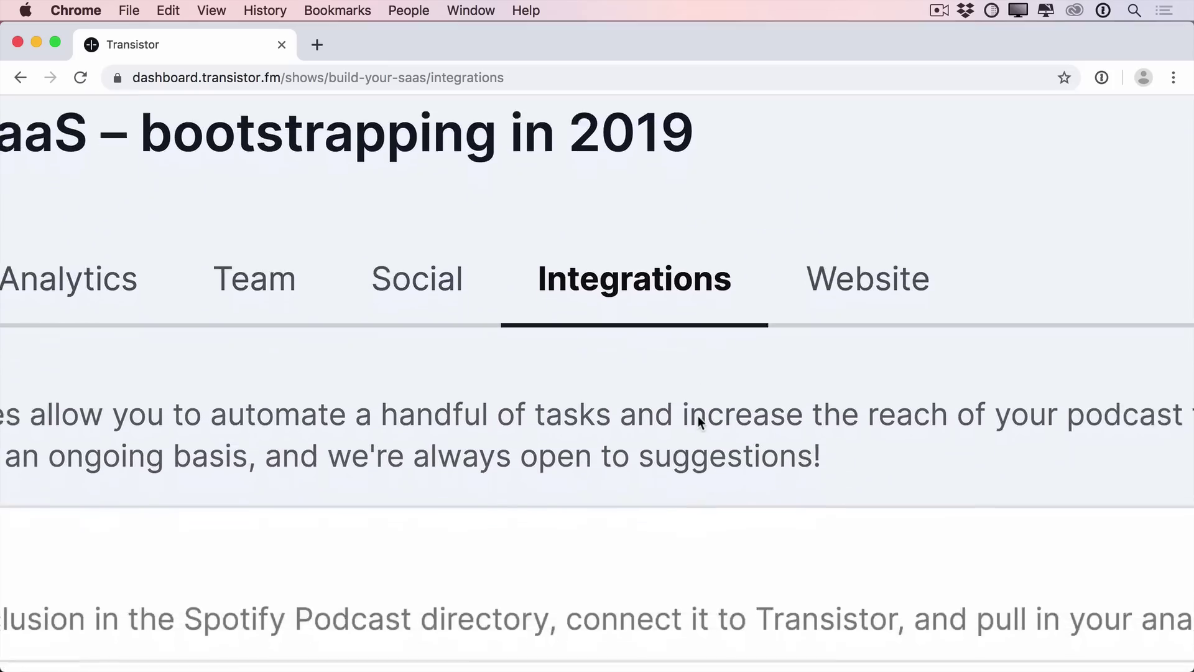
pyautogui.scroll(-4, 698, 416)
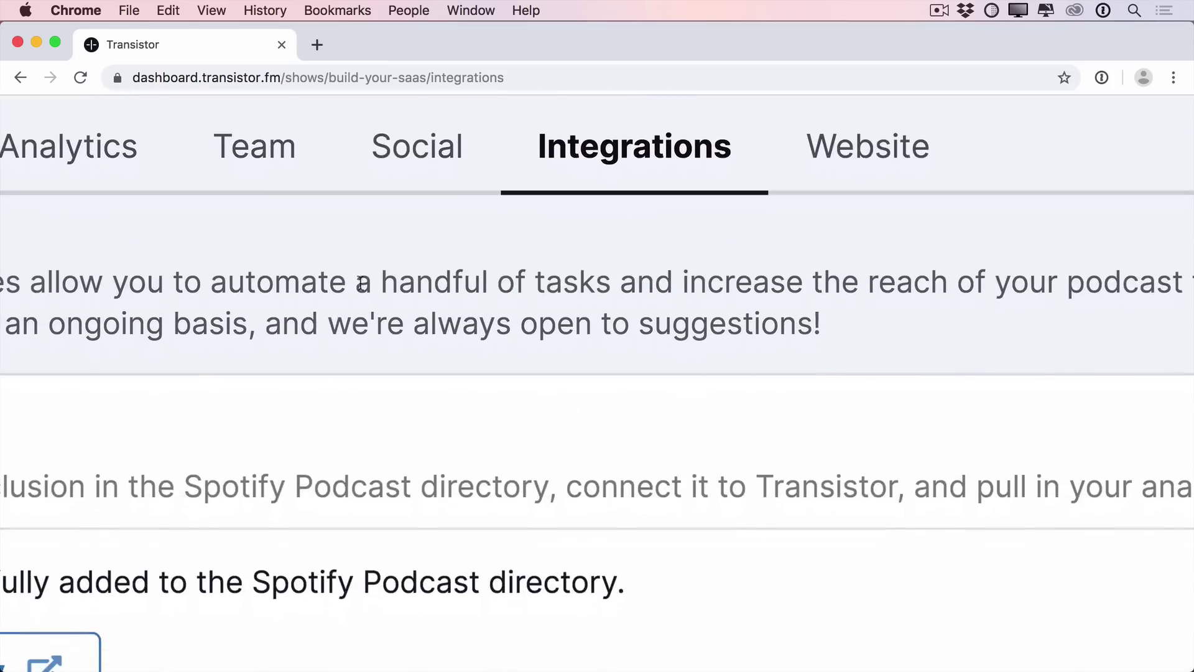
pyautogui.moveTo(299, 283); pyautogui.dragTo(715, 334)
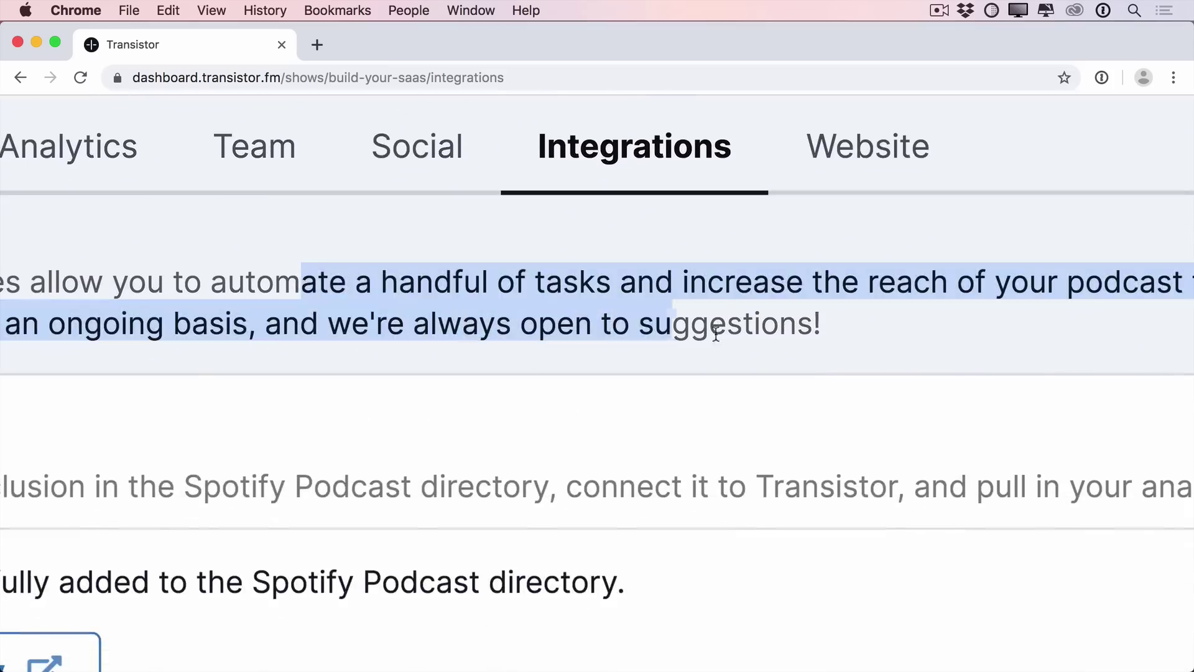
pyautogui.click(555, 374)
pyautogui.moveTo(240, 486); pyautogui.dragTo(592, 513)
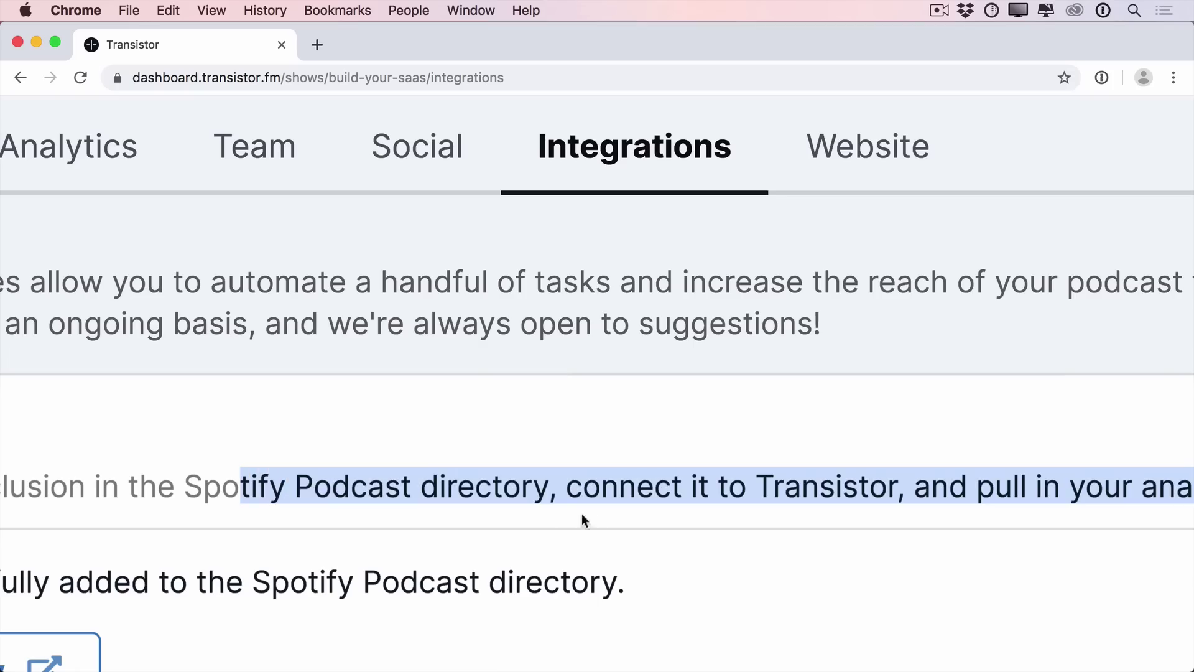
pyautogui.click(587, 557)
pyautogui.hscroll(-10, 588, 558)
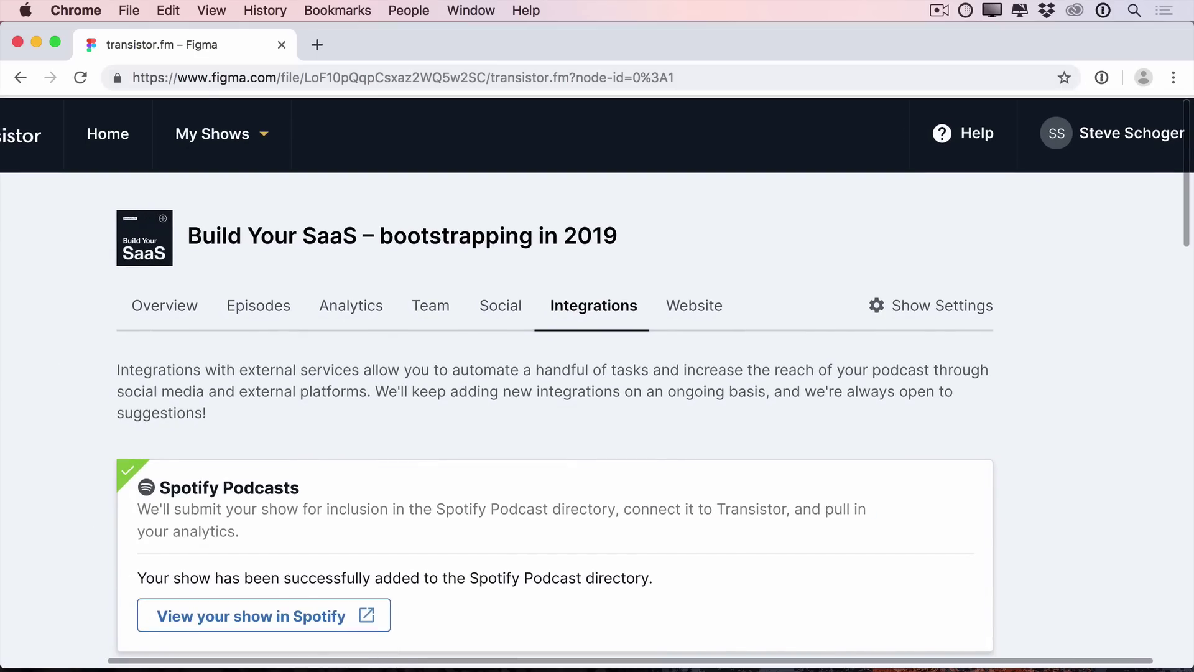
# Switch to the Tailwind CSS site and examine the gray shades in the default color palette documentation.
pyautogui.press('super+Tab')
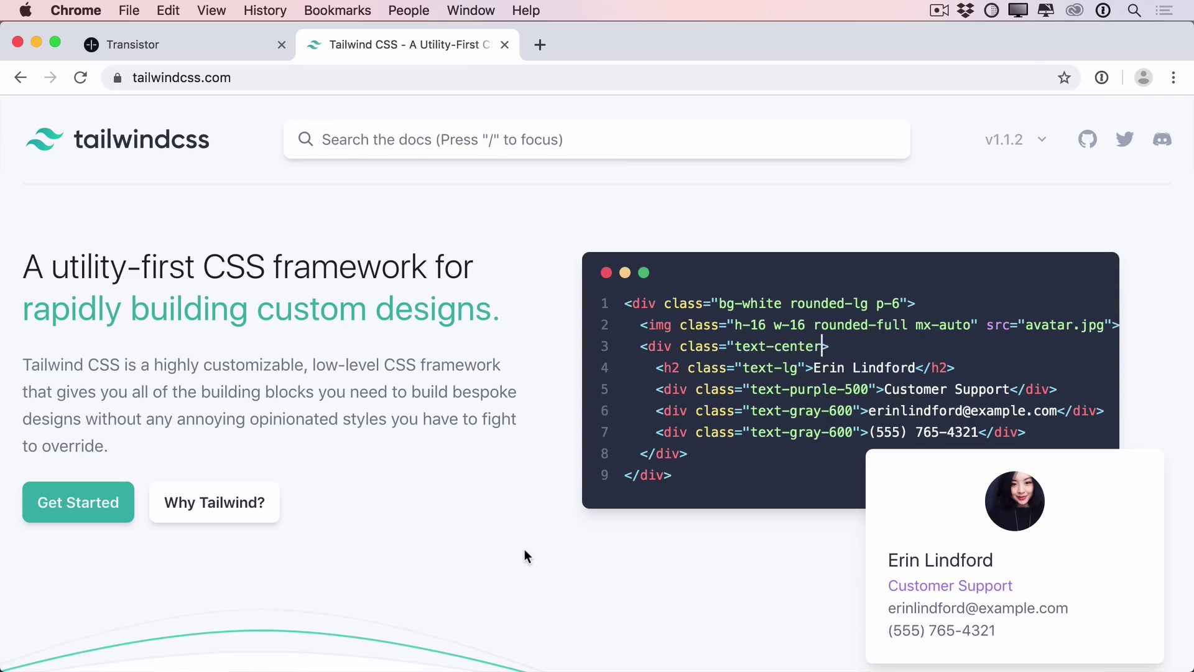
pyautogui.scroll(-8, 524, 548)
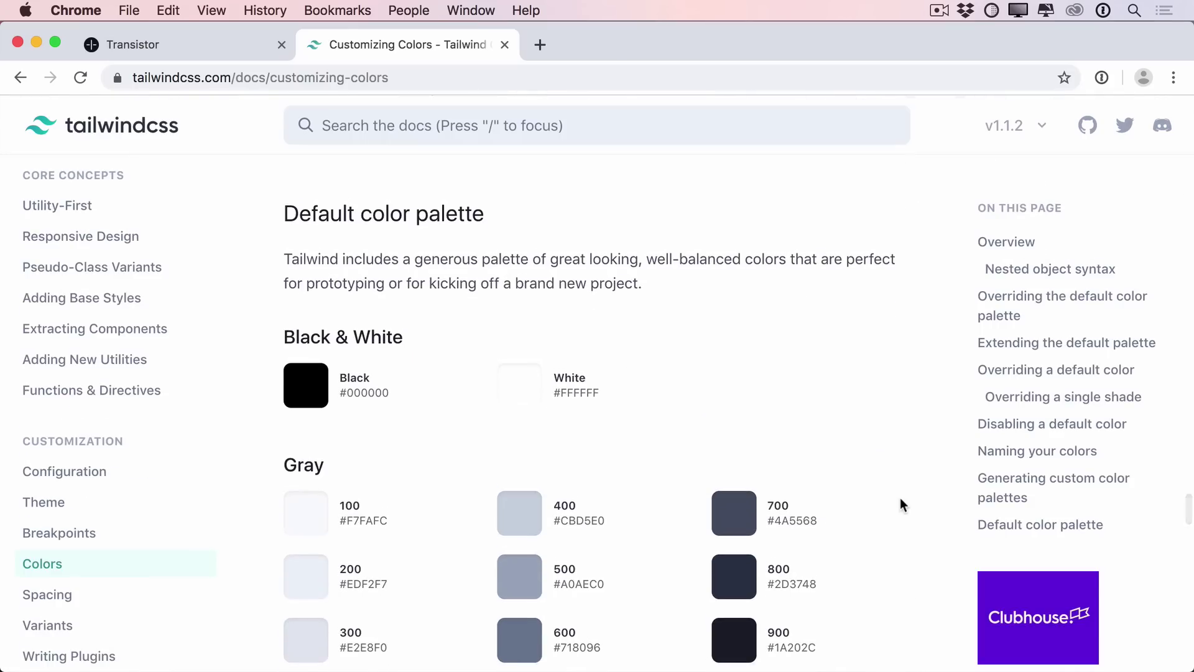
pyautogui.scroll(-5, 900, 499)
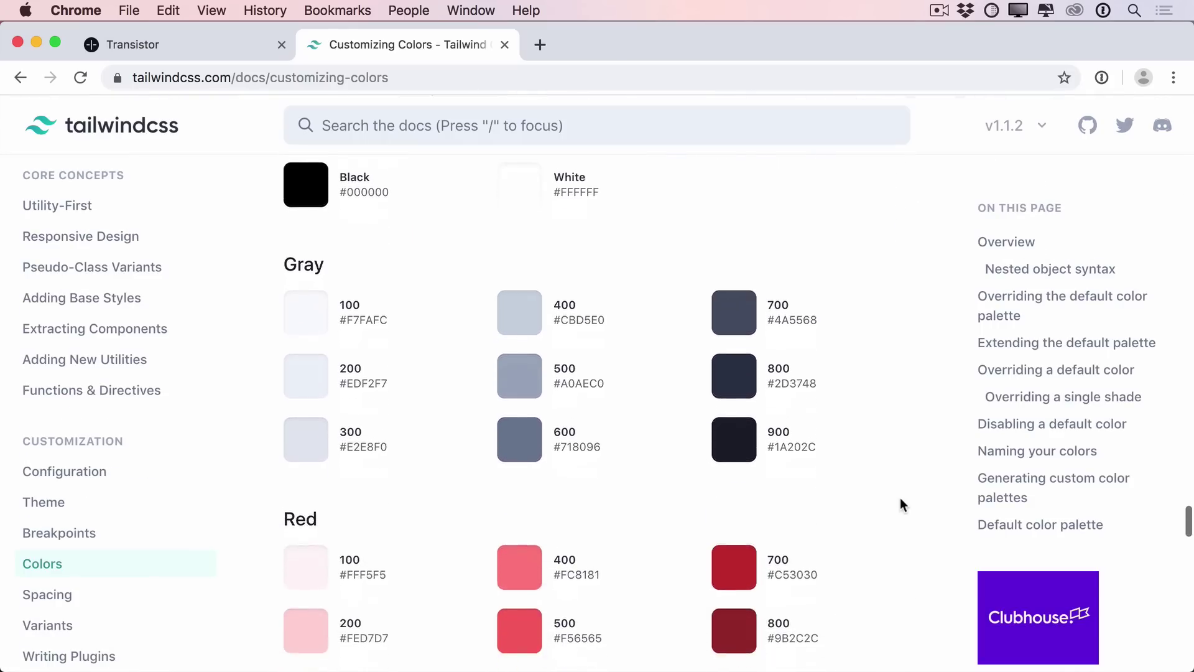
pyautogui.scroll(1, 900, 498)
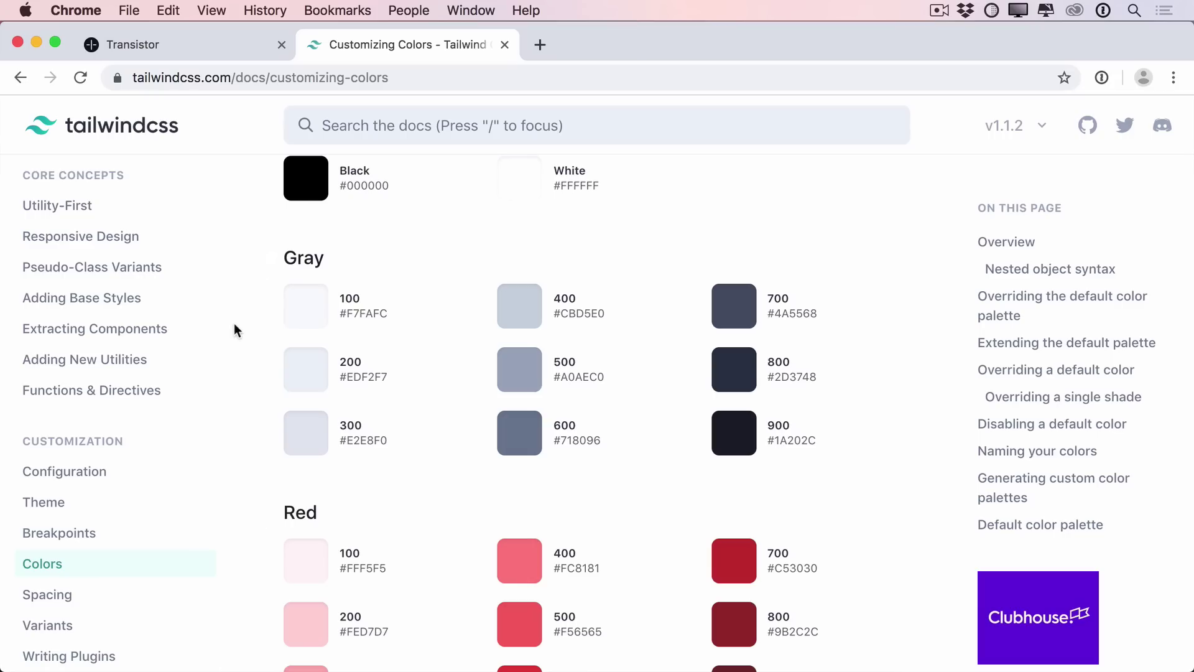
pyautogui.scroll(2, 234, 322)
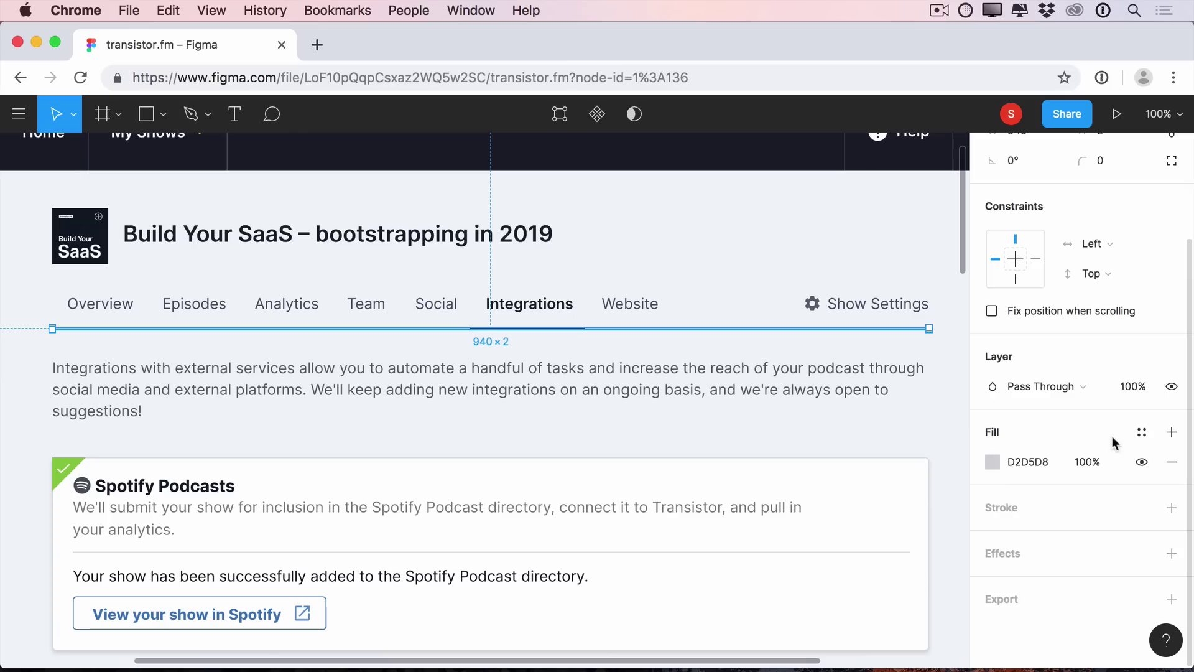
# Apply the CoolGray 400 color style to the divider line below the show's tabs.
pyautogui.click(1141, 327)
pyautogui.scroll(-10, 1127, 531)
pyautogui.scroll(-5, 1127, 532)
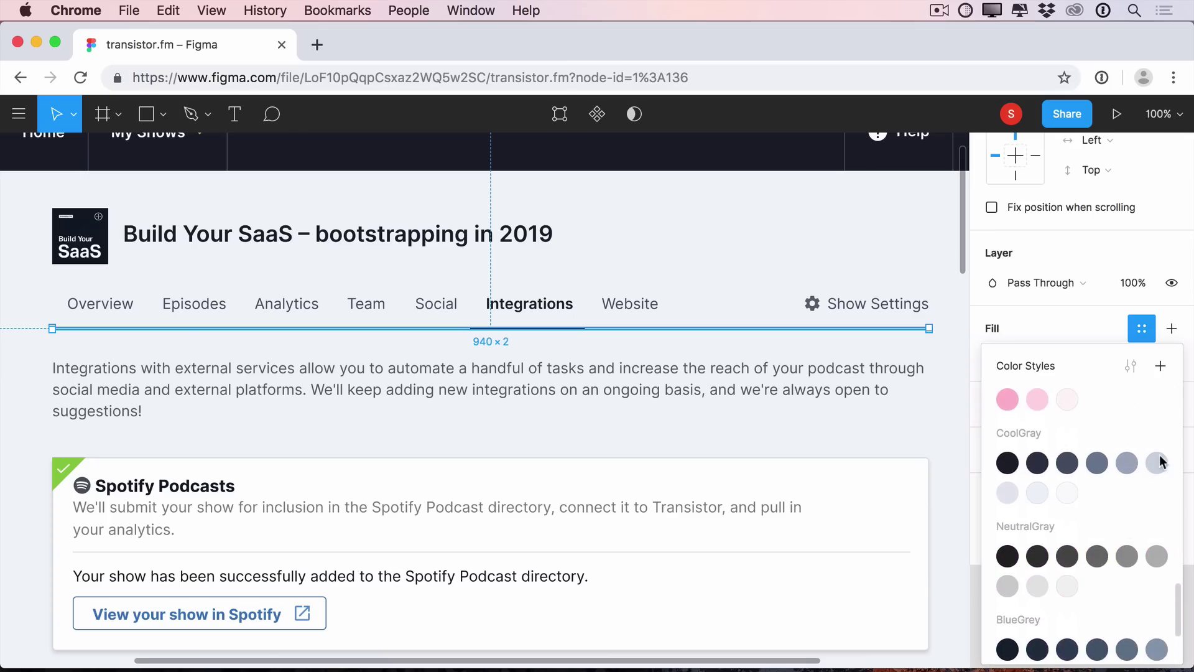
pyautogui.click(1160, 461)
# Apply the darkest CoolGray color style to the card headings, the dark body text and the YouTube form text.
pyautogui.keyDown('shift'); pyautogui.click(344, 439); pyautogui.keyUp('shift')
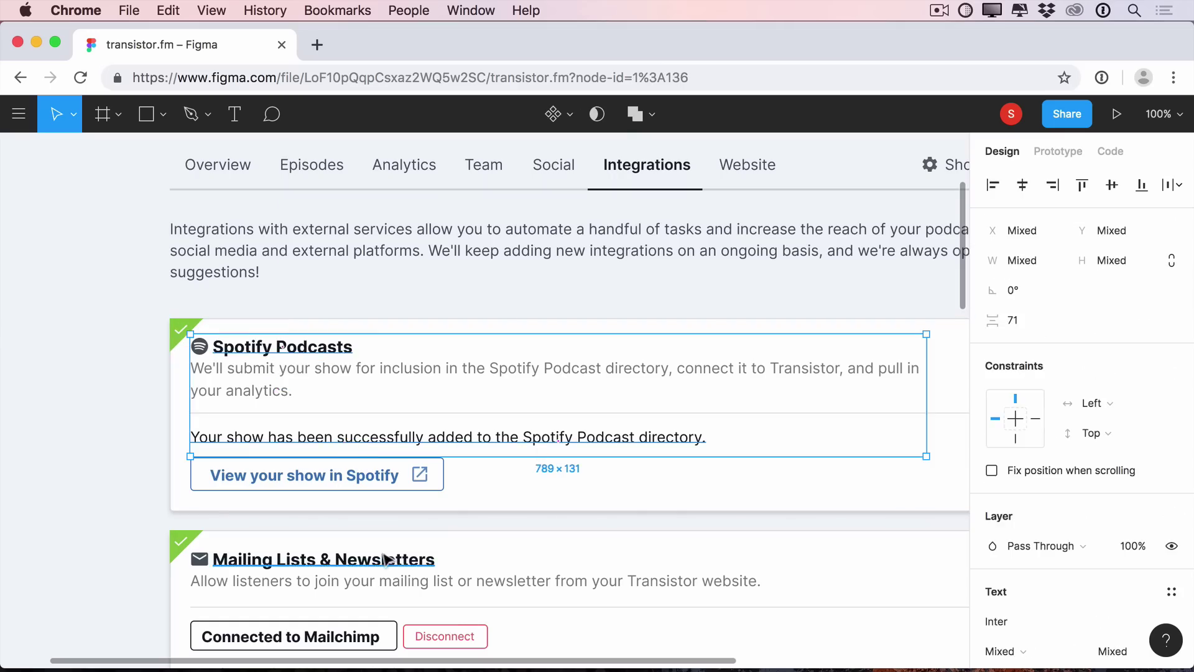
pyautogui.keyDown('shift'); pyautogui.click(385, 558); pyautogui.keyUp('shift')
pyautogui.keyDown('shift'); pyautogui.click(330, 640); pyautogui.keyUp('shift')
pyautogui.scroll(-5, 330, 640)
pyautogui.scroll(-7, 356, 350)
pyautogui.keyDown('shift'); pyautogui.click(336, 203); pyautogui.keyUp('shift')
pyautogui.keyDown('shift'); pyautogui.click(298, 373); pyautogui.keyUp('shift')
pyautogui.scroll(-2, 319, 498)
pyautogui.keyDown('shift'); pyautogui.click(538, 453); pyautogui.keyUp('shift')
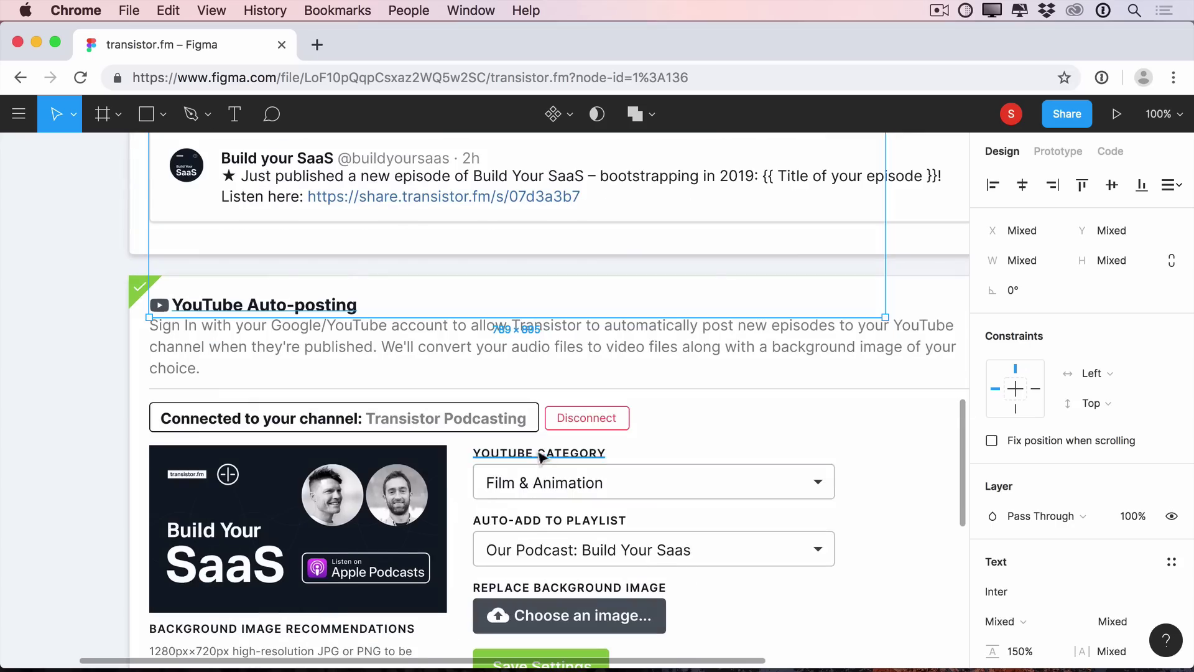
pyautogui.keyDown('shift'); pyautogui.click(539, 482); pyautogui.keyUp('shift')
pyautogui.keyDown('shift'); pyautogui.click(539, 520); pyautogui.keyUp('shift')
pyautogui.moveTo(537, 535); pyautogui.dragTo(535, 575)
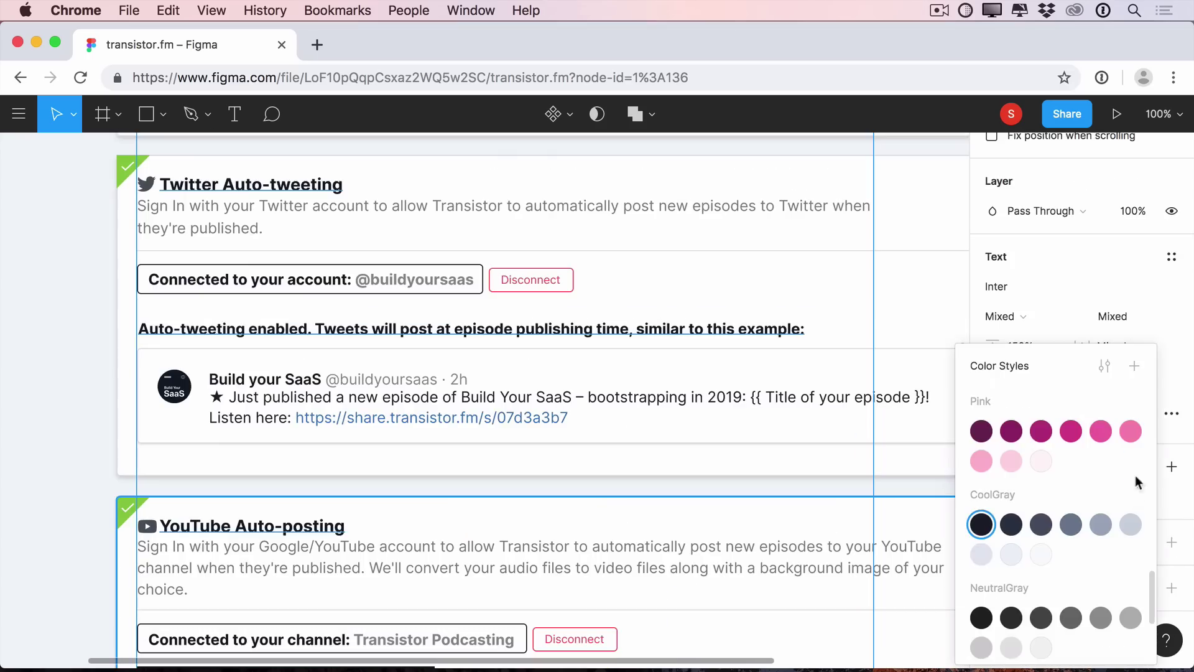
pyautogui.scroll(-2, 1128, 547)
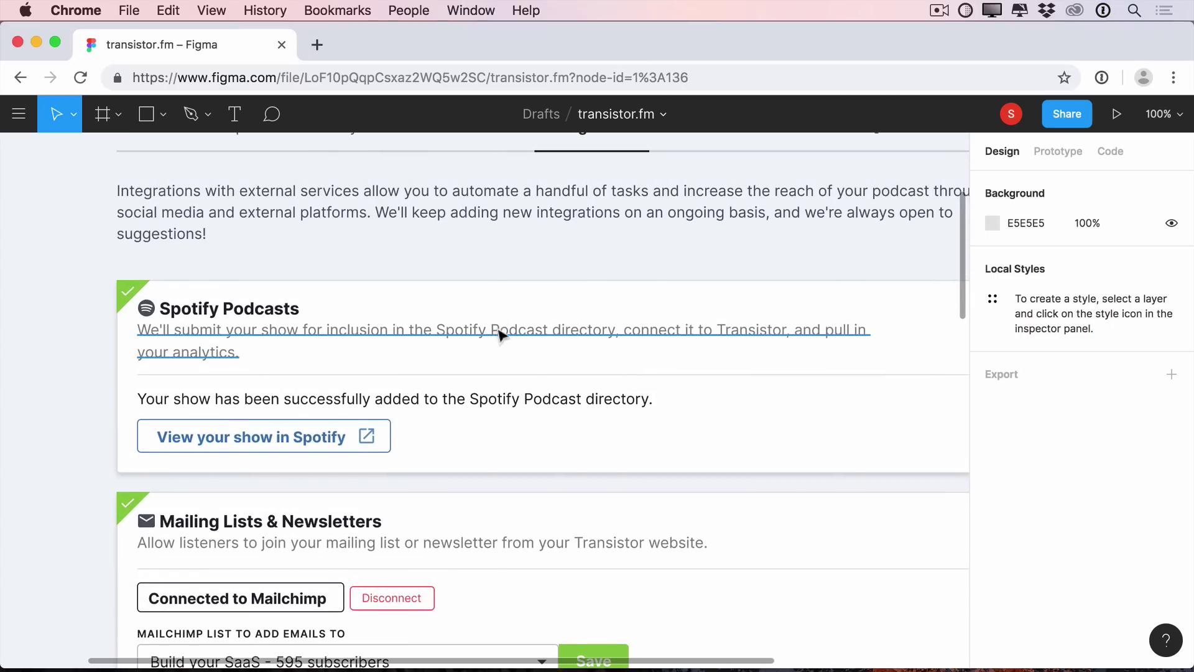
# Apply the CoolGray/600 color style to the description texts of the Spotify, Mailing Lists, Twitter and YouTube cards.
pyautogui.click(498, 345)
pyautogui.keyDown('shift'); pyautogui.click(499, 547); pyautogui.keyUp('shift')
pyautogui.scroll(-6, 499, 553)
pyautogui.scroll(-1, 497, 554)
pyautogui.keyDown('shift'); pyautogui.click(488, 488); pyautogui.keyUp('shift')
pyautogui.scroll(-5, 482, 522)
pyautogui.keyDown('shift'); pyautogui.click(495, 516); pyautogui.keyUp('shift')
pyautogui.scroll(-3, 494, 516)
pyautogui.scroll(-3, 495, 512)
pyautogui.scroll(-5, 1069, 566)
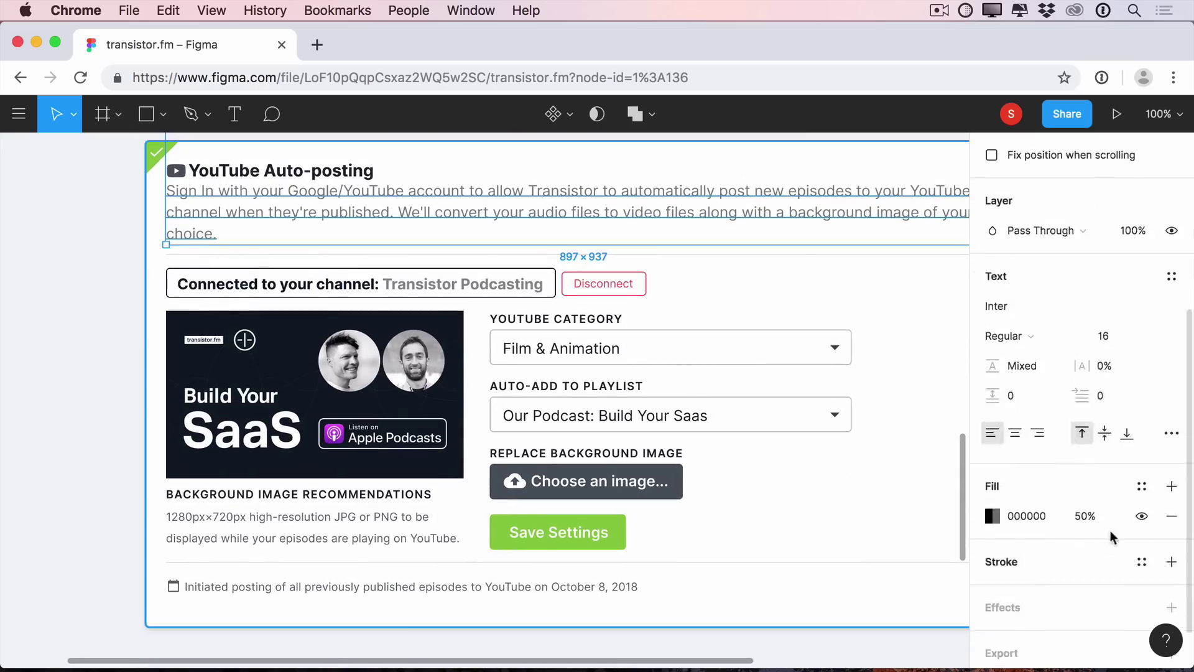
pyautogui.click(1141, 487)
pyautogui.scroll(-5, 1126, 546)
pyautogui.scroll(-5, 1126, 547)
pyautogui.scroll(1, 1127, 547)
pyautogui.click(1097, 461)
pyautogui.scroll(-3, 138, 507)
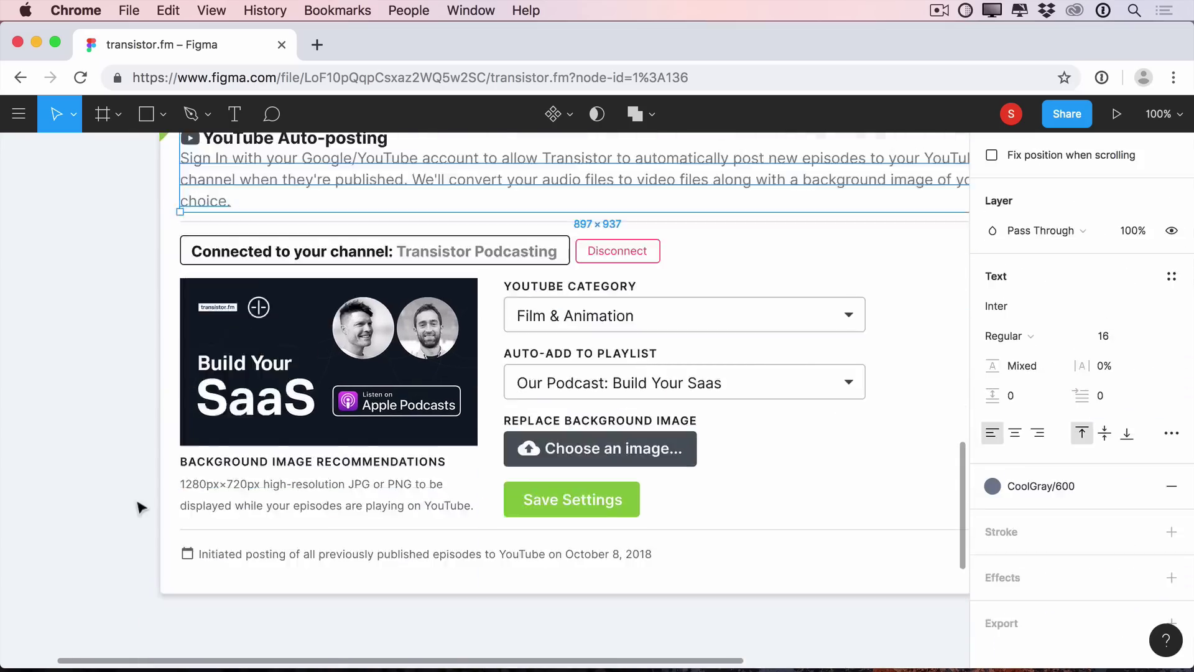
pyautogui.click(138, 506)
# Select the "Connected to your account" label in the Twitter Auto-tweeting card.
pyautogui.scroll(10, 140, 504)
pyautogui.click(288, 336)
pyautogui.scroll(-3, 299, 436)
pyautogui.click(320, 526)
pyautogui.scroll(-1, 415, 435)
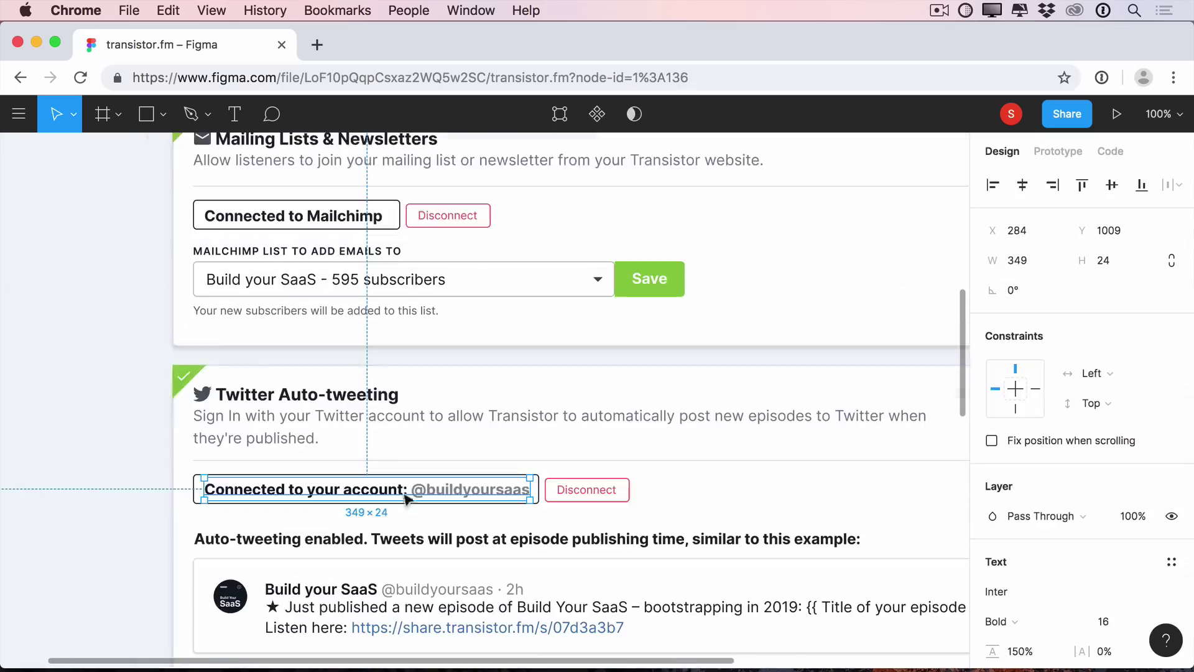
pyautogui.scroll(-7, 261, 493)
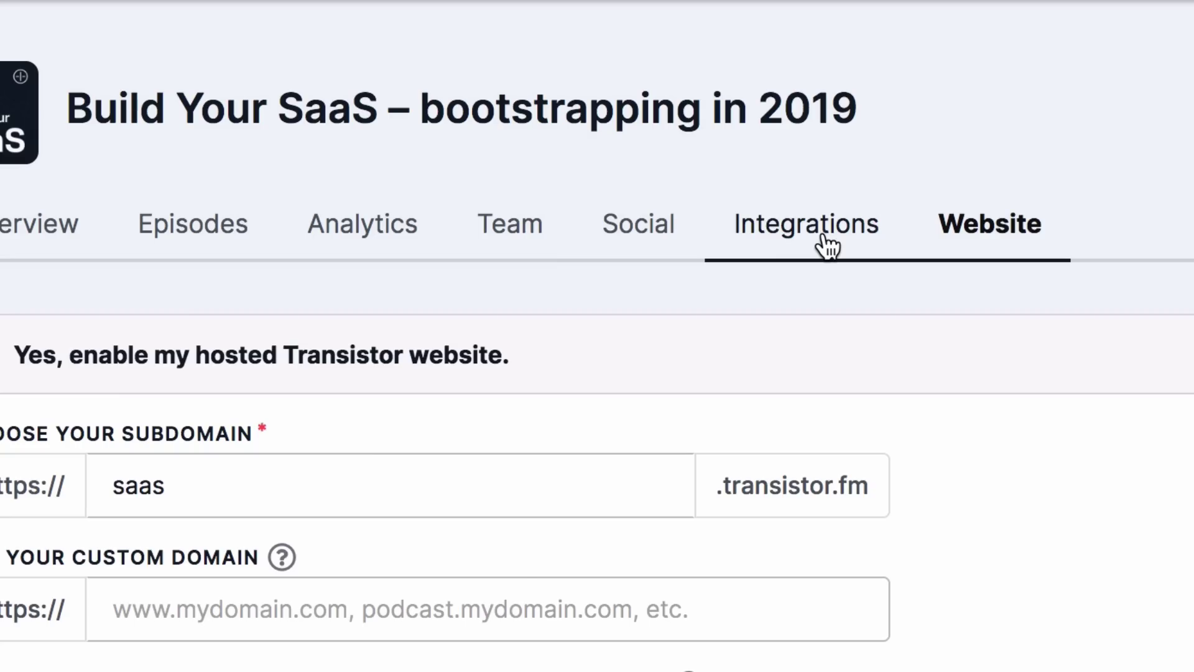
# Open the Integrations page of the show in the live Transistor dashboard.
pyautogui.click(827, 247)
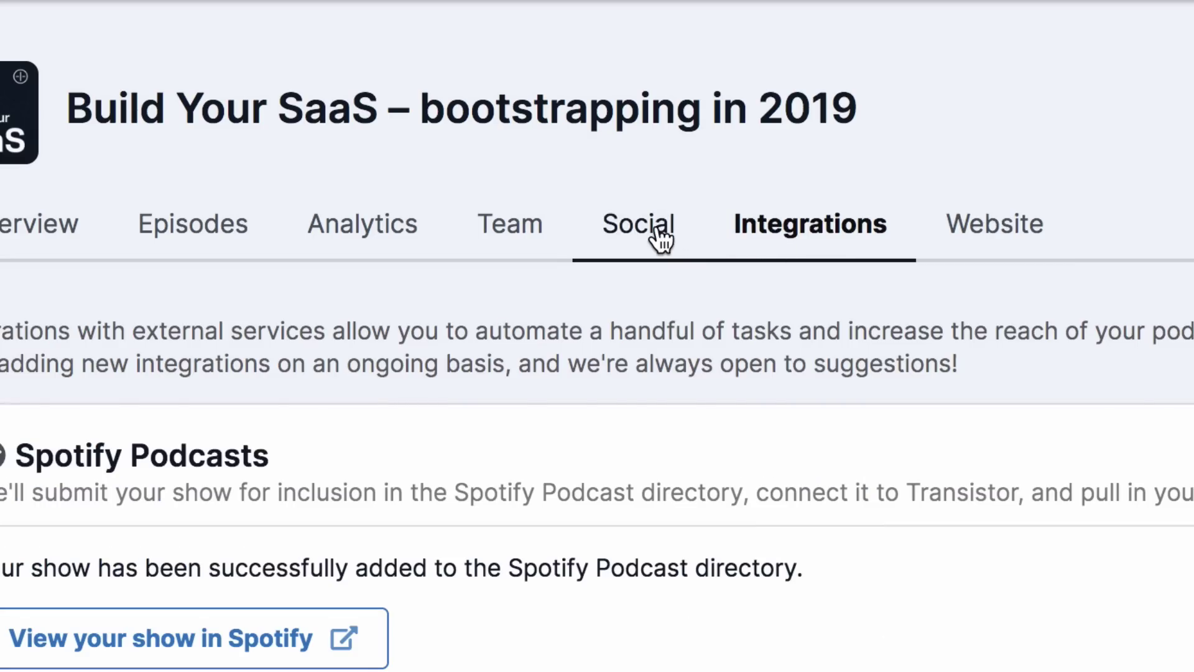
# Compare the active tab's appearance across the Social, Team and Analytics pages of the live dashboard.
pyautogui.click(660, 240)
pyautogui.click(507, 247)
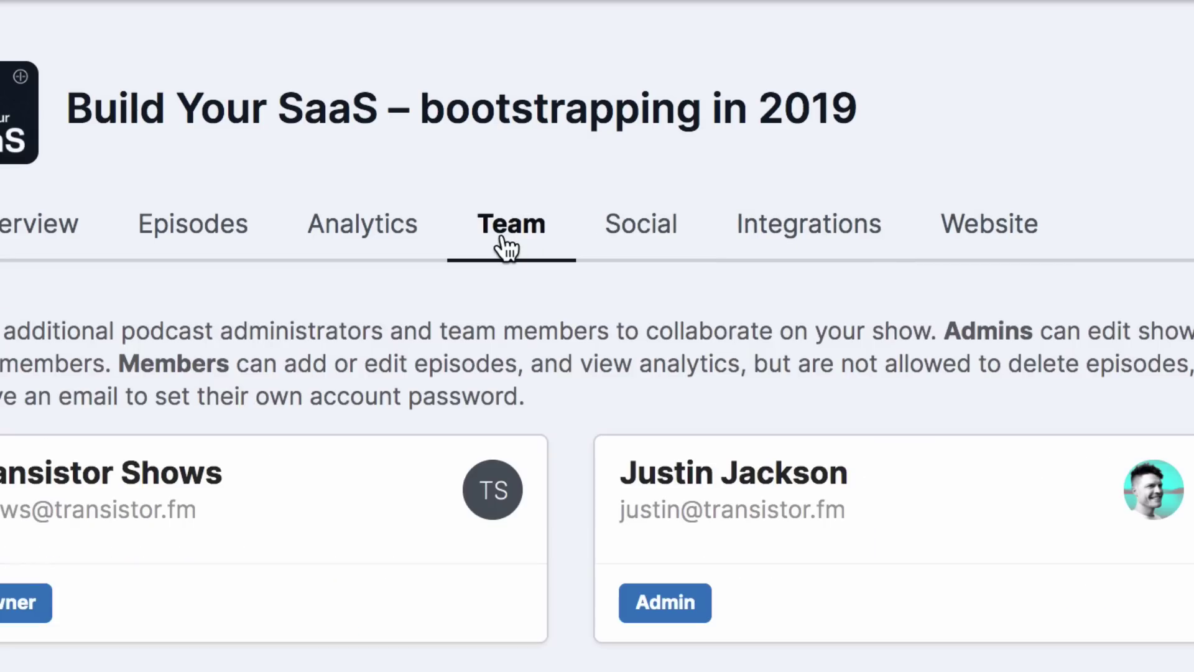
pyautogui.click(395, 246)
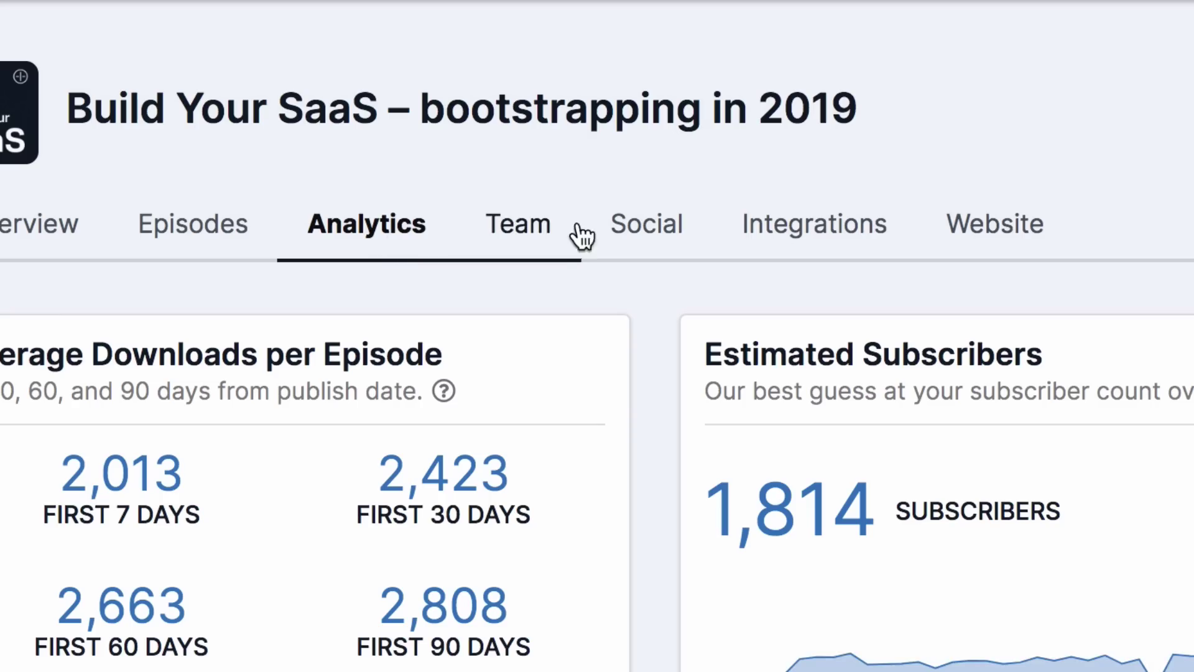
pyautogui.click(631, 238)
pyautogui.click(533, 247)
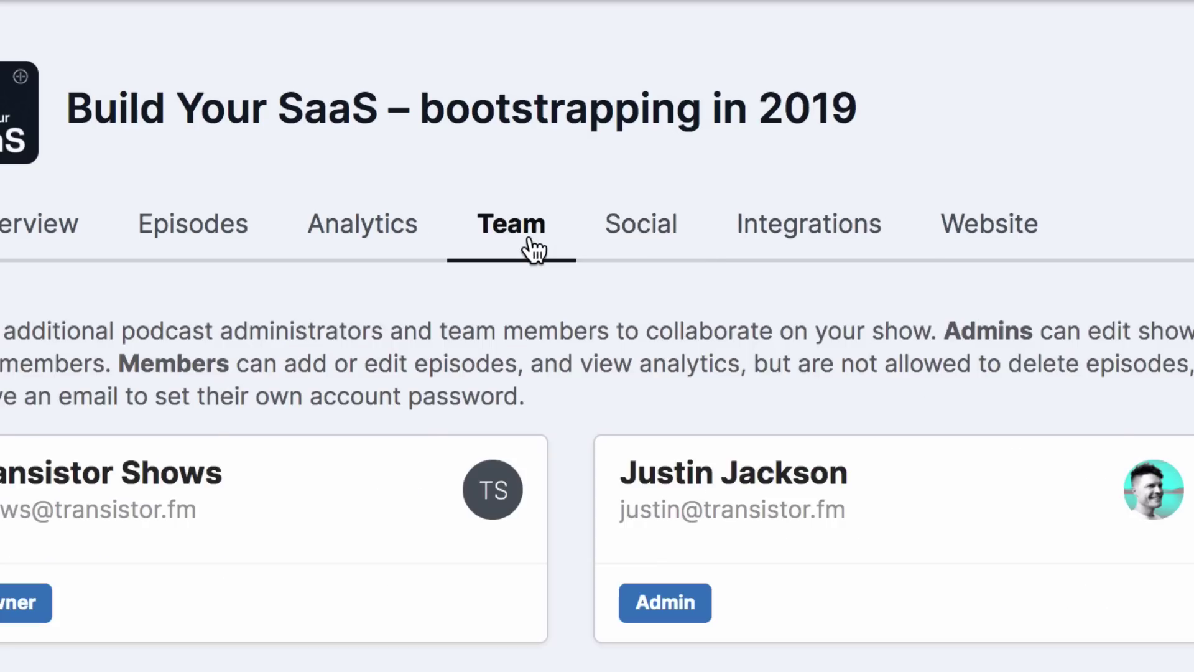
pyautogui.click(657, 247)
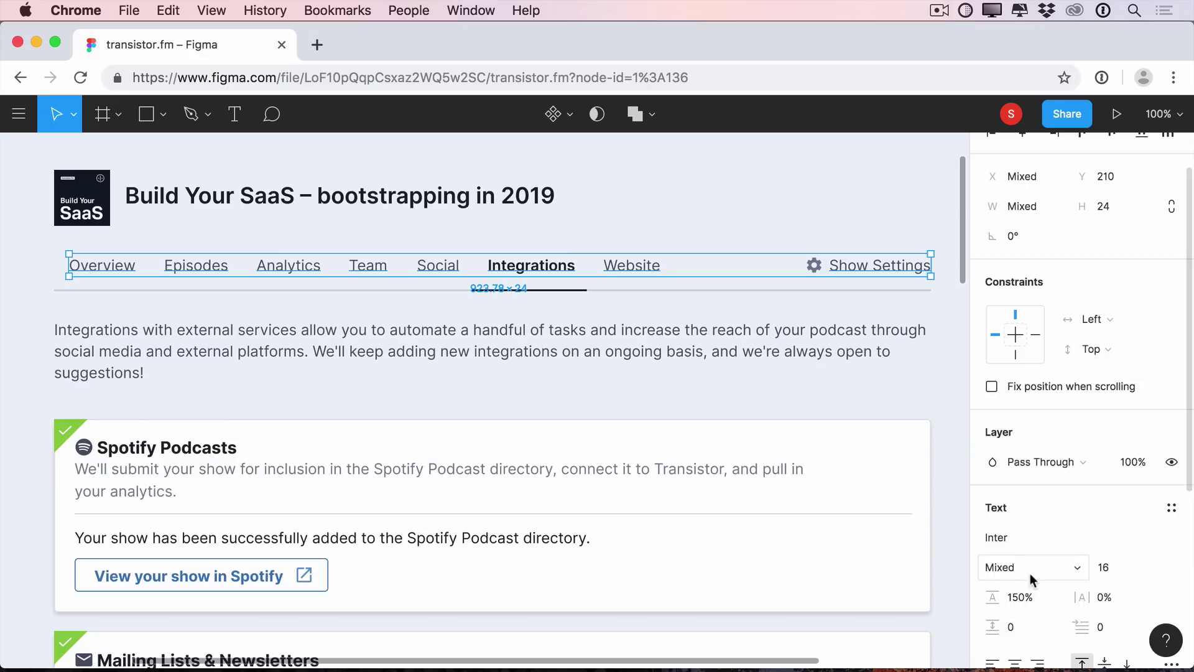
# Set the font weight of all navigation tab labels, including Show Settings, to Semi Bold in the Figma design.
pyautogui.click(1029, 573)
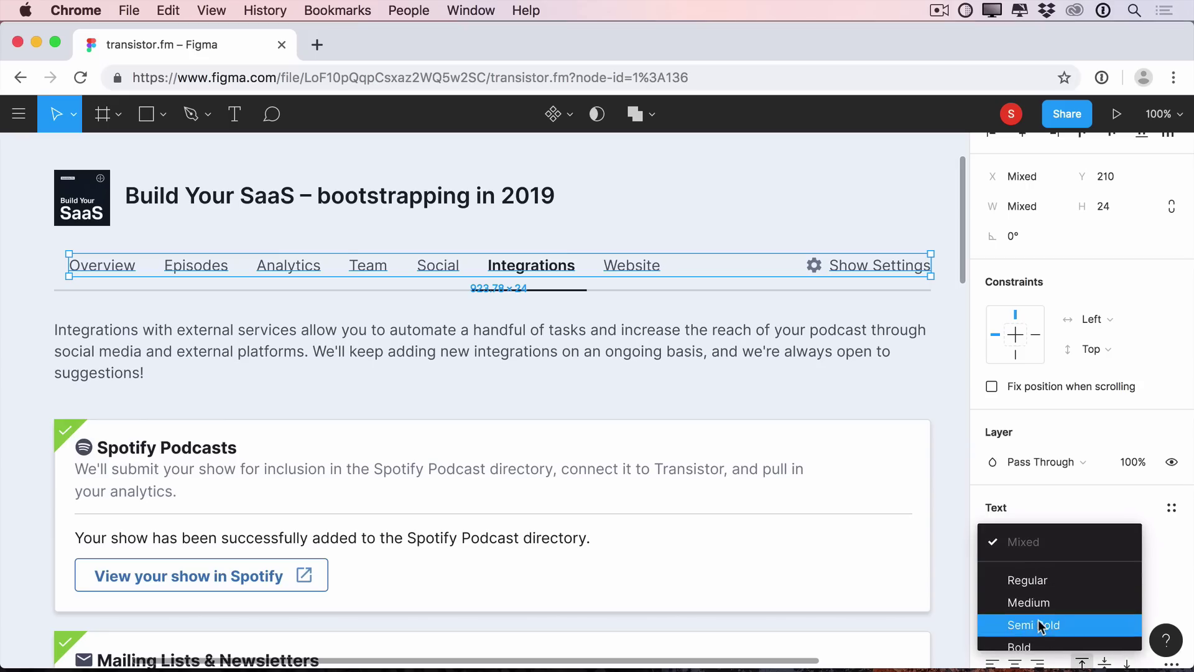
pyautogui.click(1048, 622)
pyautogui.click(707, 199)
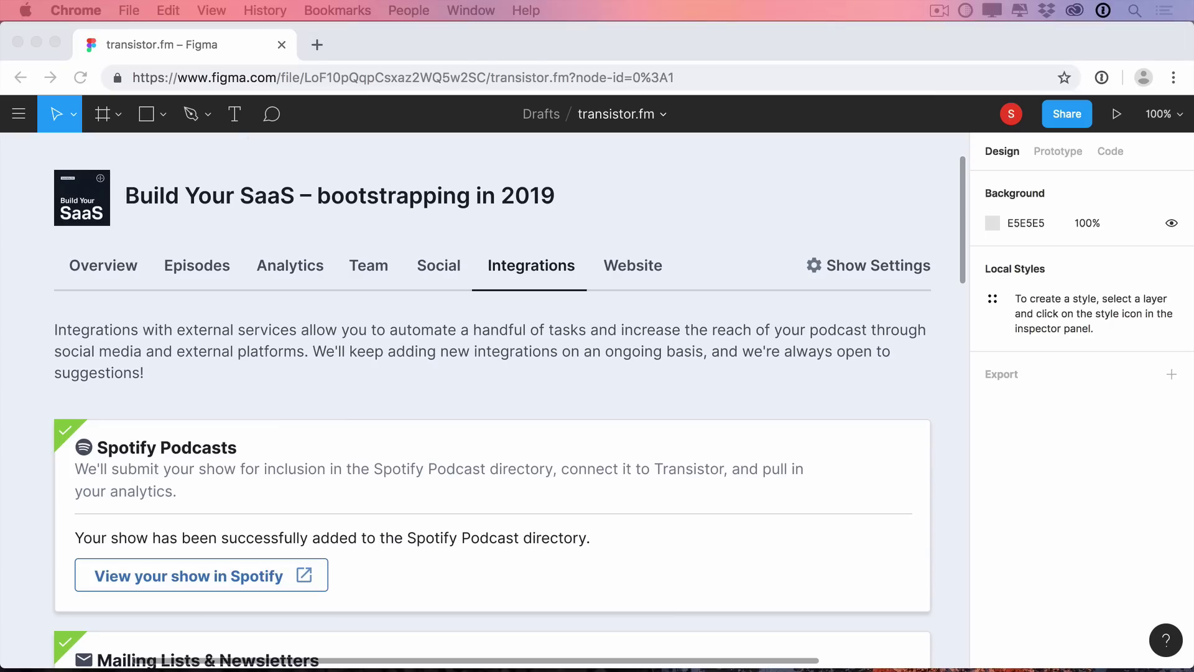
# Try narrowing the intro paragraph below the tabs to about 734 px, and restore its full 940 px width.
pyautogui.press('super+backslash')
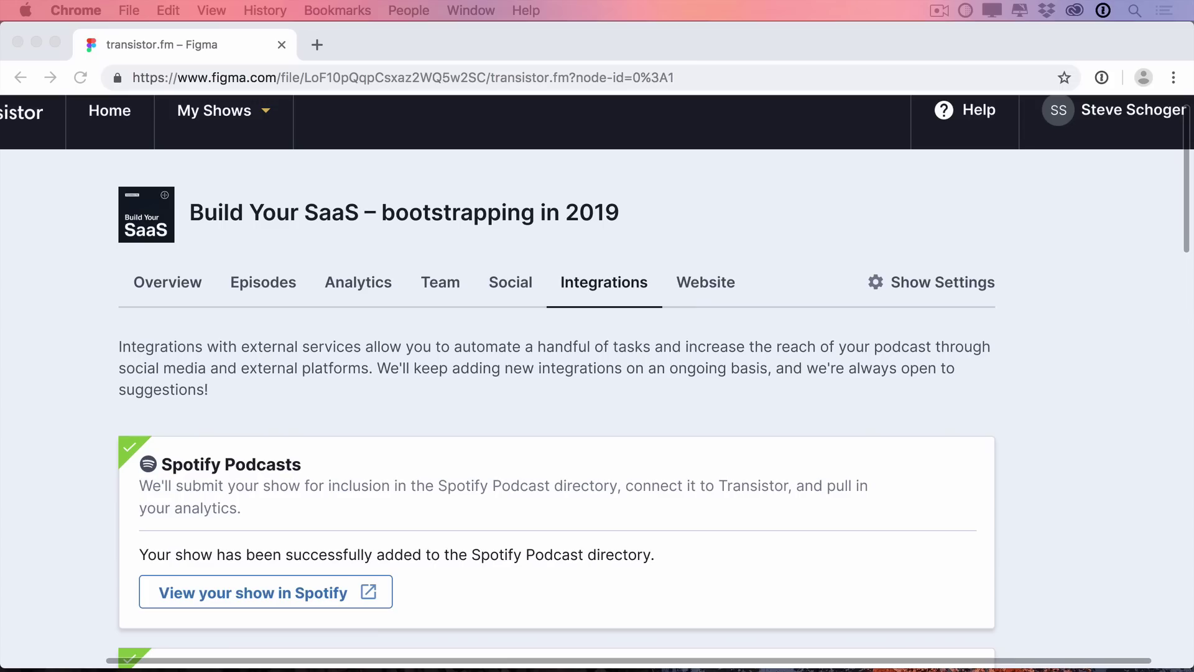
pyautogui.click(426, 404)
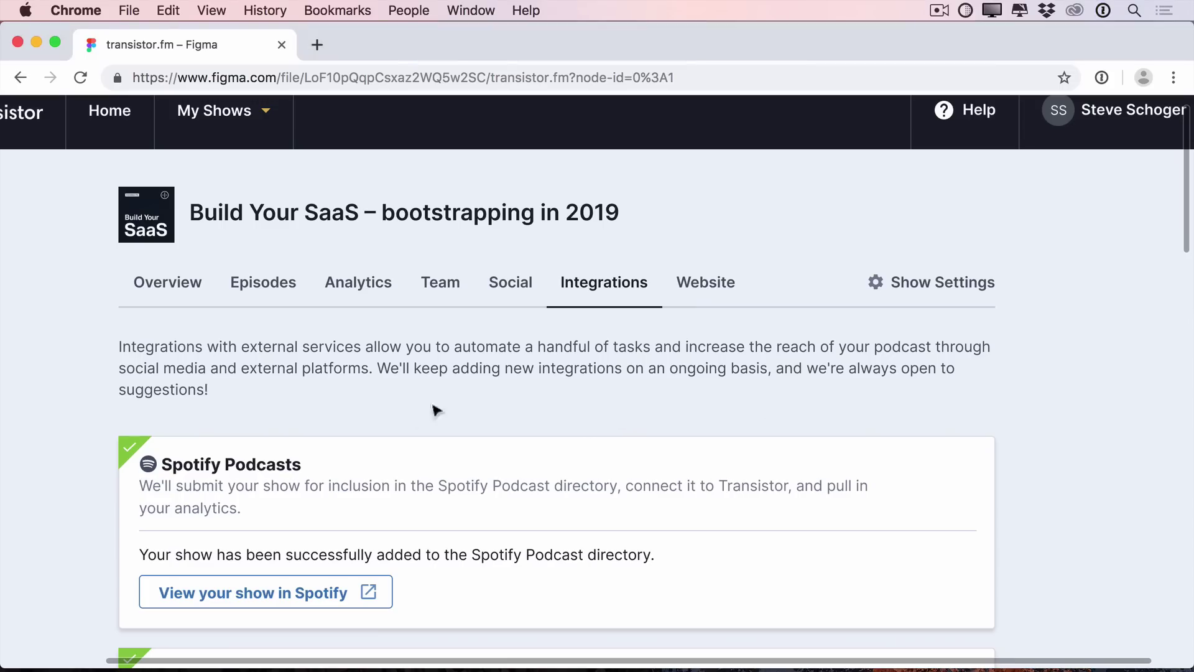
pyautogui.click(539, 391)
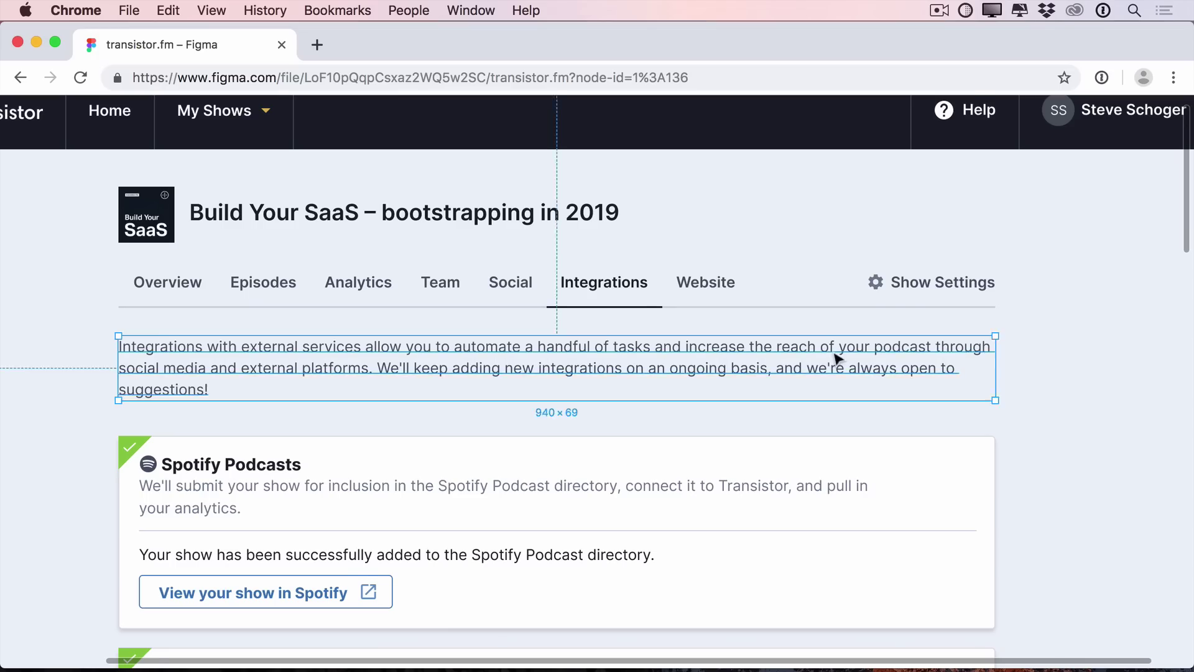
pyautogui.moveTo(995, 368); pyautogui.dragTo(817, 368)
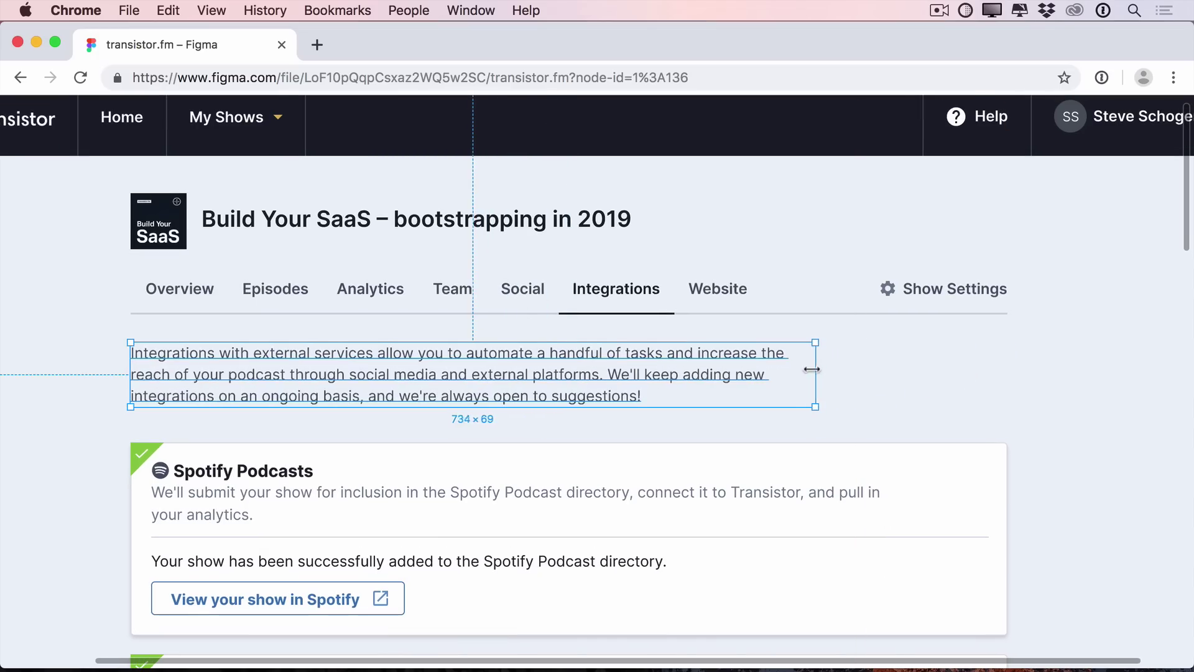
pyautogui.click(1051, 292)
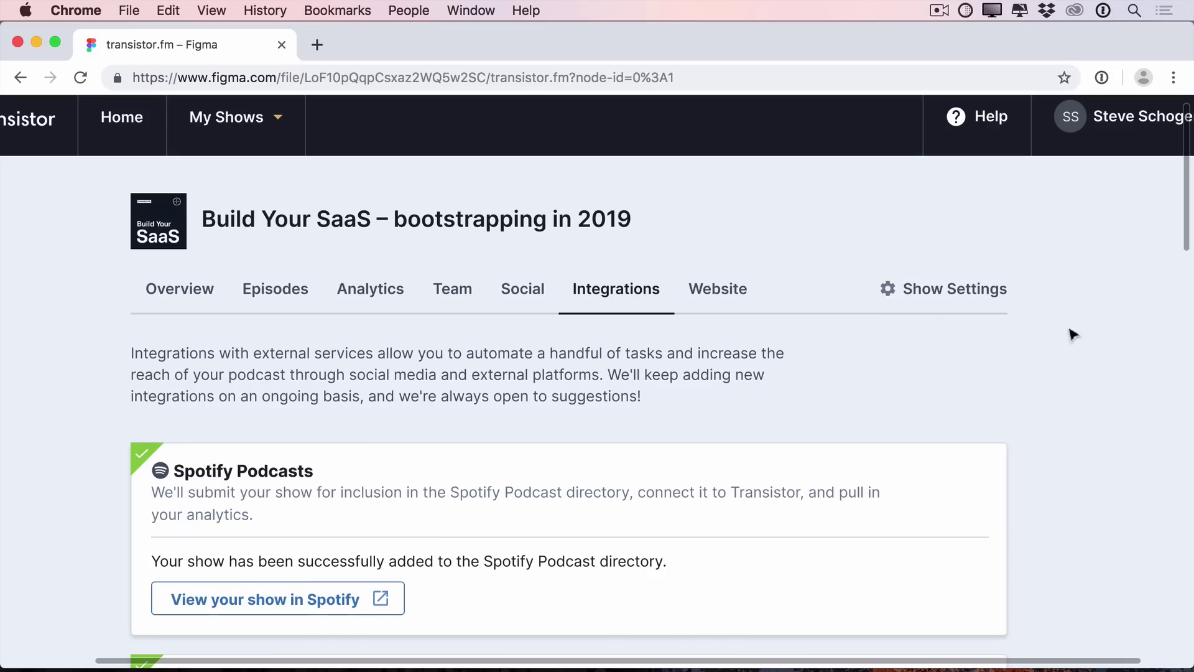
pyautogui.click(812, 373)
pyautogui.moveTo(811, 373); pyautogui.dragTo(1009, 371)
# Set the font size of the intro paragraph below the tabs to 18.
pyautogui.hotkey('ctrl', '\\')
pyautogui.click(1104, 620)
pyautogui.write('18')
pyautogui.press('Return')
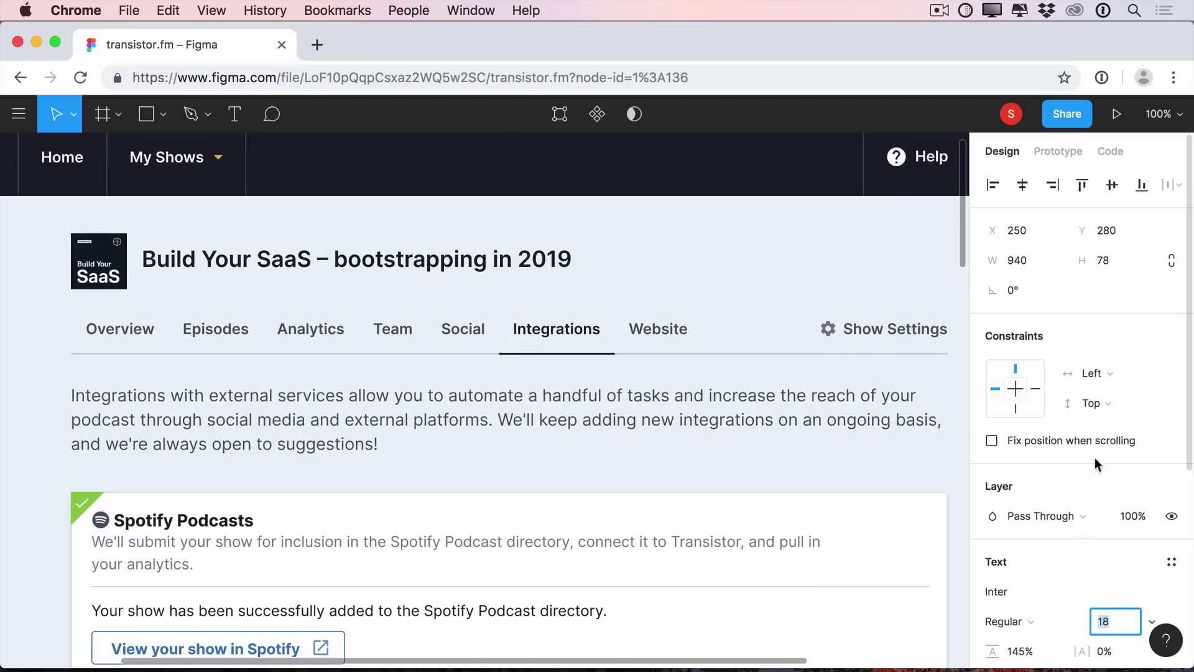
pyautogui.scroll(-4, 1099, 522)
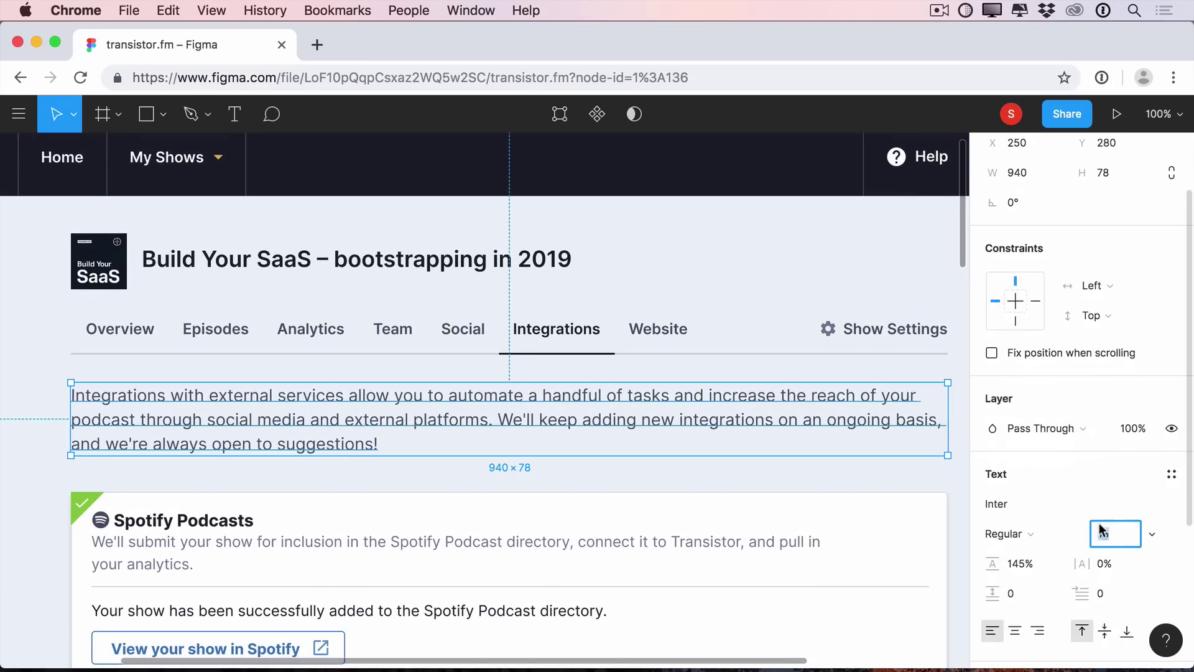
pyautogui.click(905, 485)
pyautogui.scroll(-2, 909, 484)
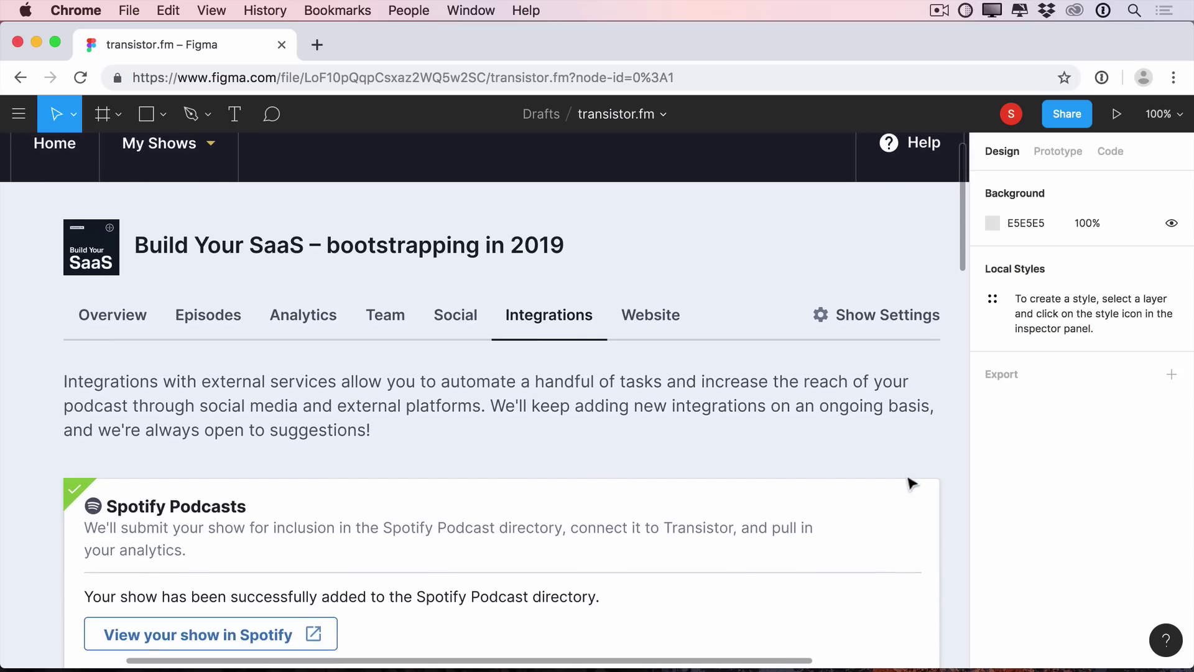
# Apply the CoolGray/600 color style to the intro paragraph below the tabs.
pyautogui.press('super+backslash')
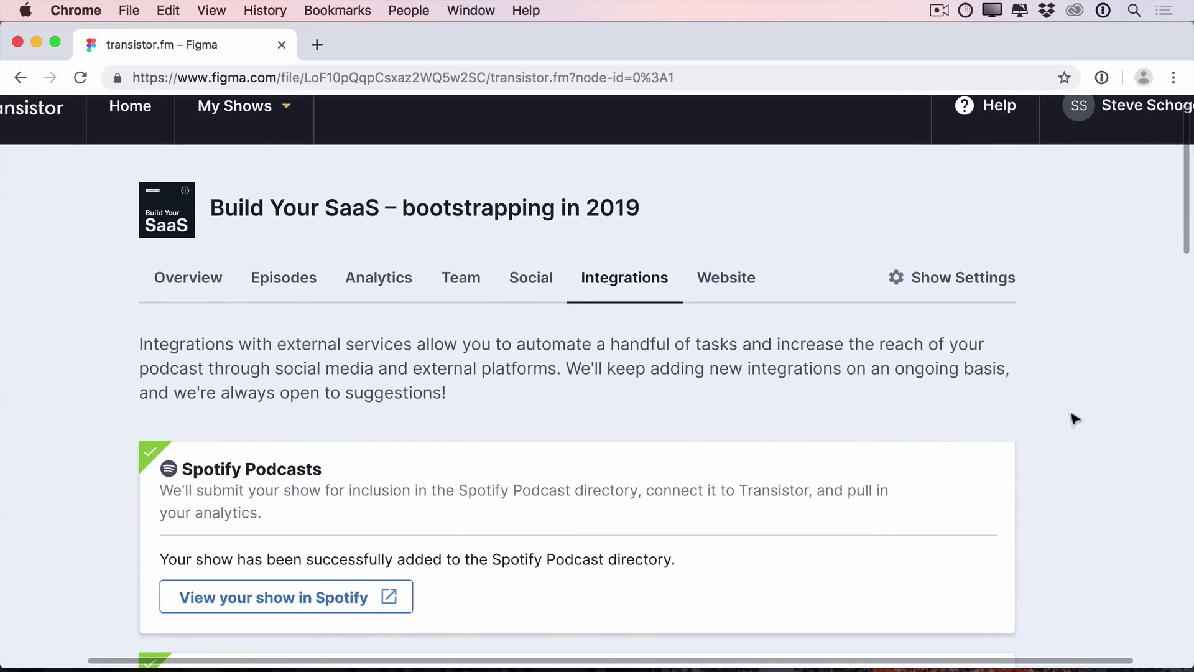
pyautogui.click(973, 390)
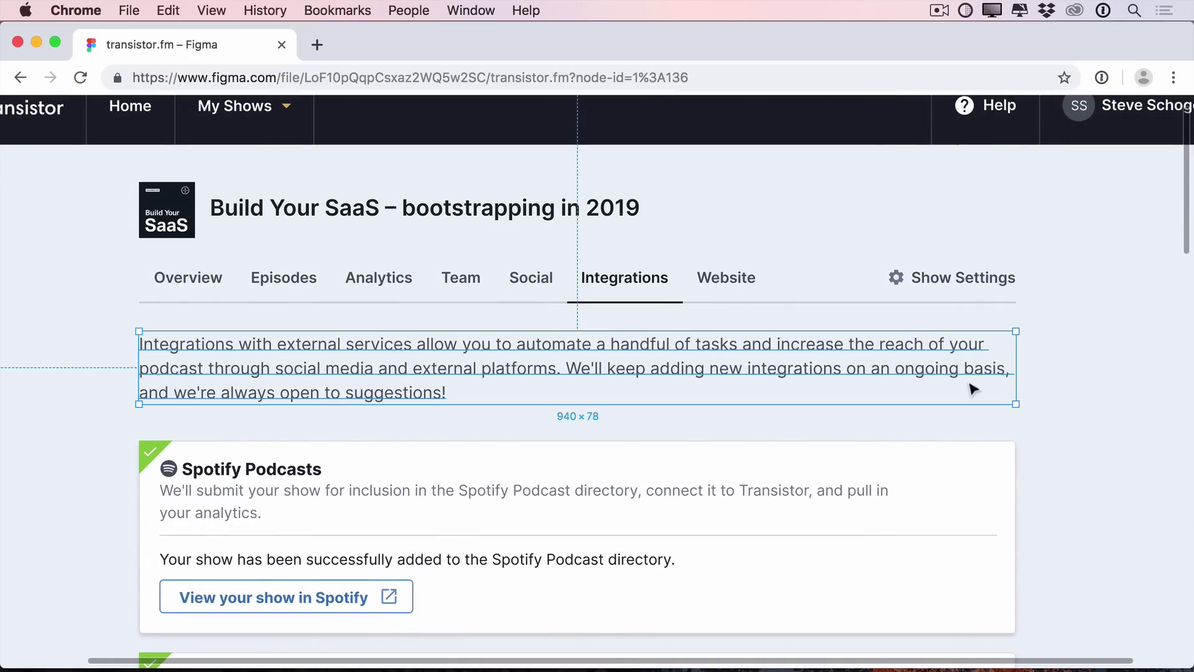
pyautogui.press('super+backslash')
pyautogui.scroll(-5, 1051, 473)
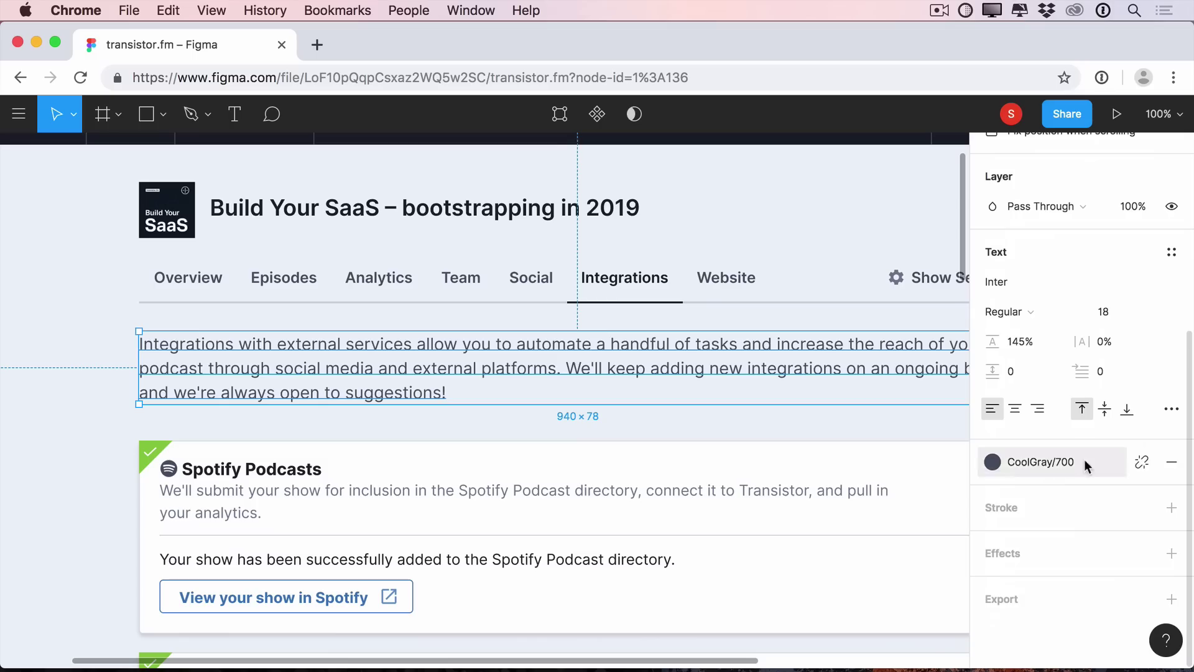
pyautogui.click(1051, 462)
pyautogui.click(1098, 525)
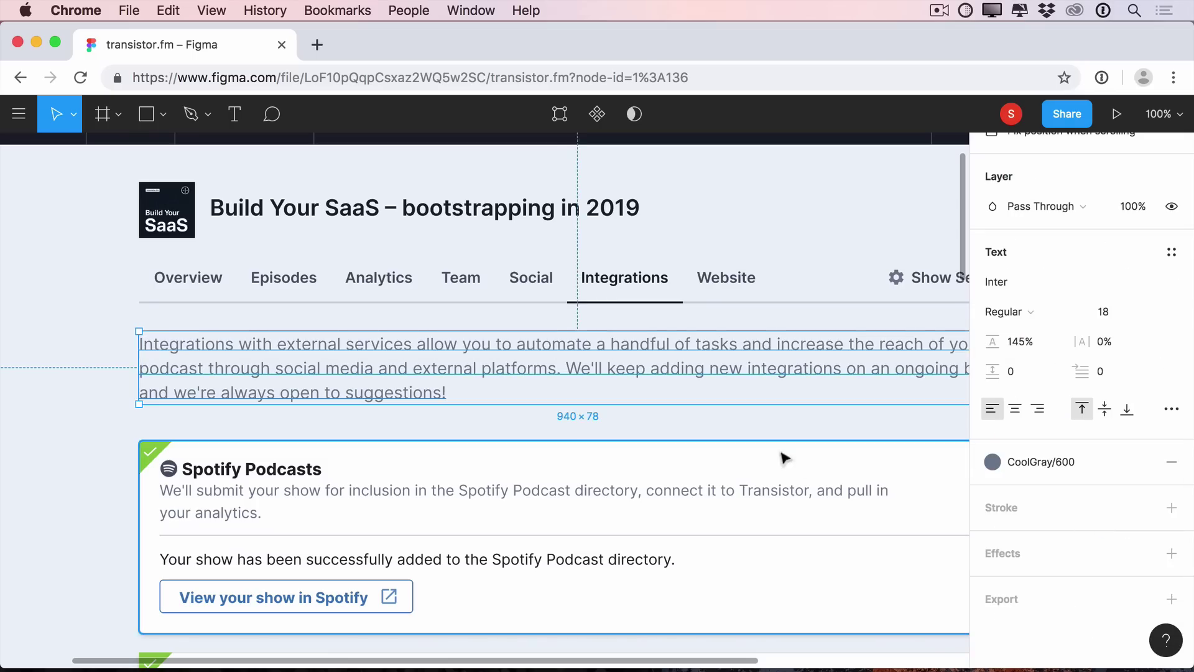
pyautogui.click(558, 424)
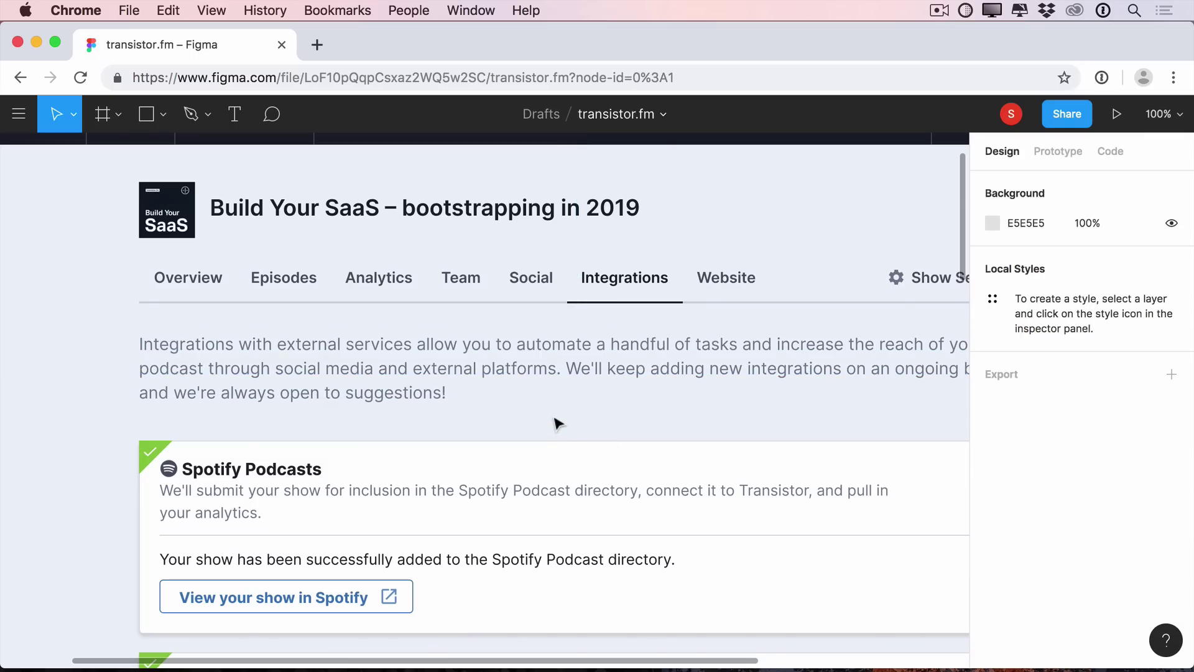
# Review the layout of the Spotify, Mailing Lists, Twitter and YouTube cards down the page.
pyautogui.scroll(-10, 21, 423)
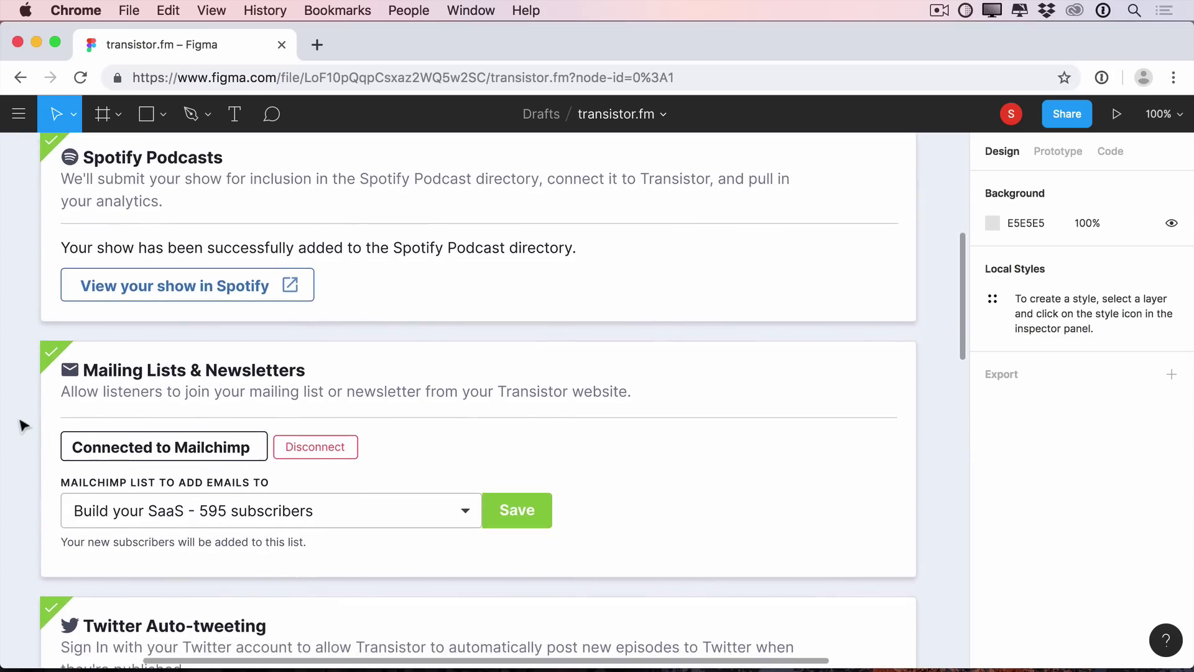
pyautogui.scroll(-6, 23, 425)
pyautogui.scroll(-1, 22, 425)
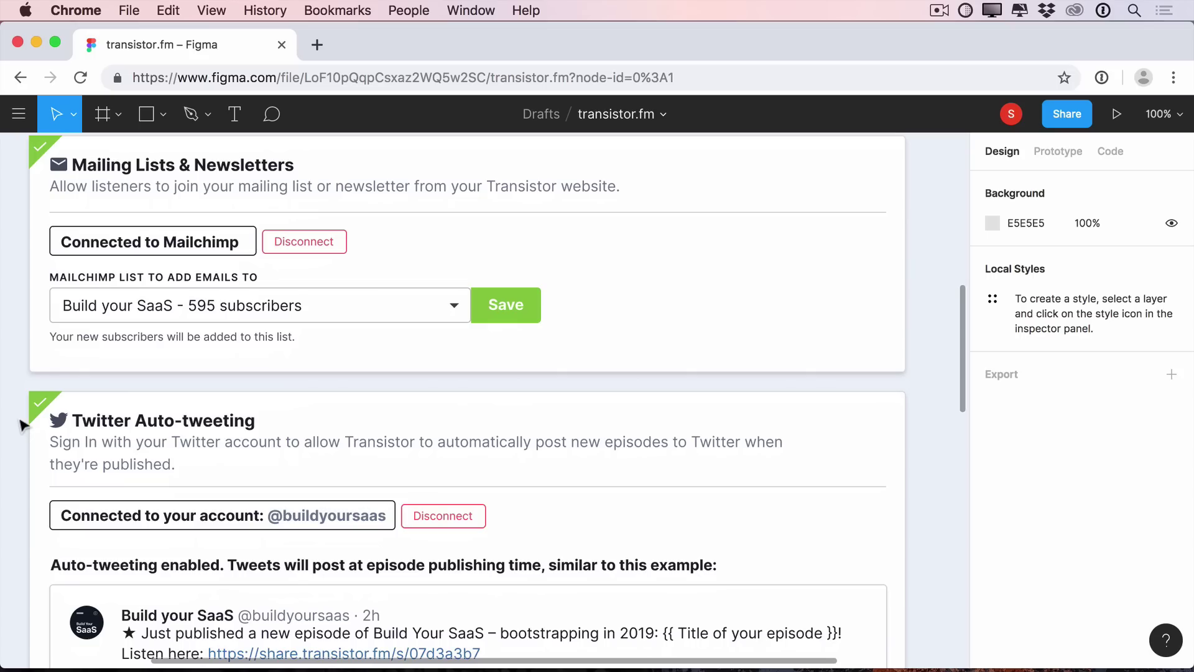
pyautogui.scroll(-5, 22, 425)
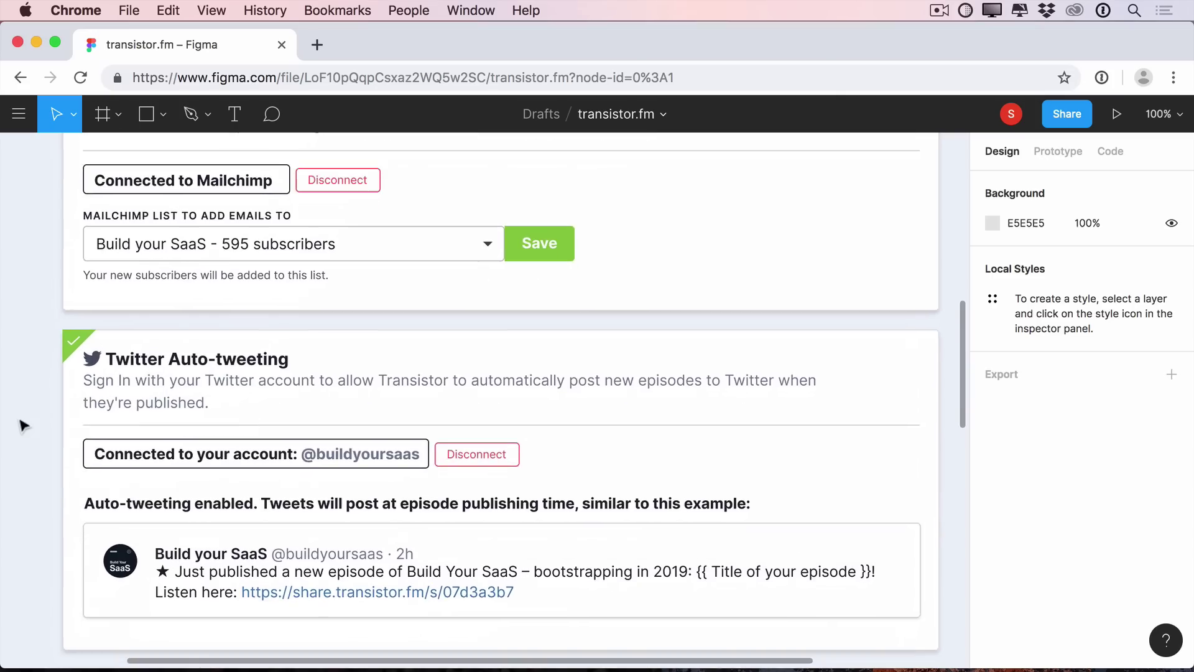
pyautogui.scroll(-4, 22, 425)
pyautogui.scroll(-2, 23, 425)
pyautogui.scroll(-1, 23, 425)
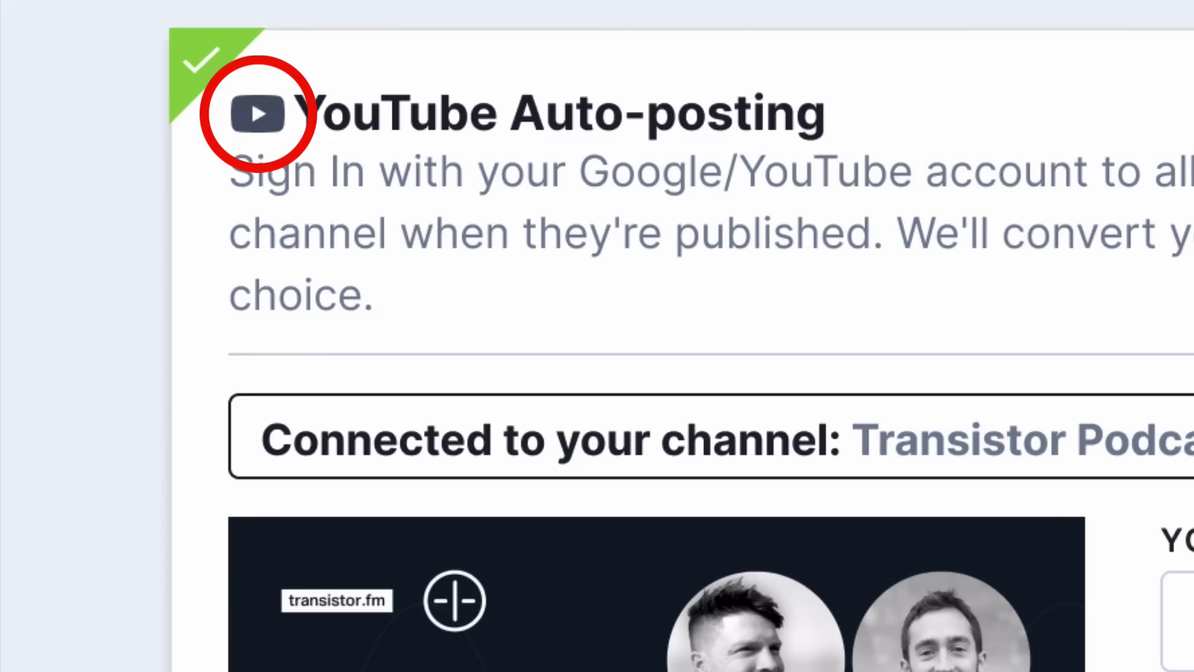
# Move the YouTube card's heading and description right, clear of the YouTube icon.
pyautogui.click(424, 194)
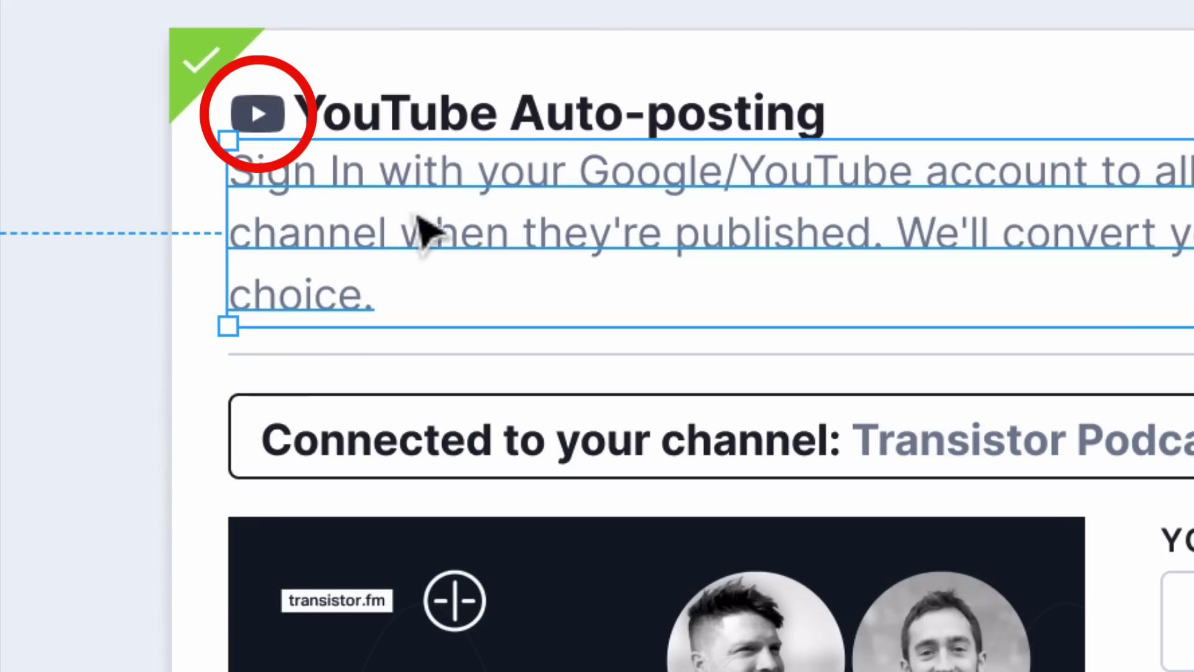
pyautogui.keyDown('shift'); pyautogui.click(481, 120); pyautogui.keyUp('shift')
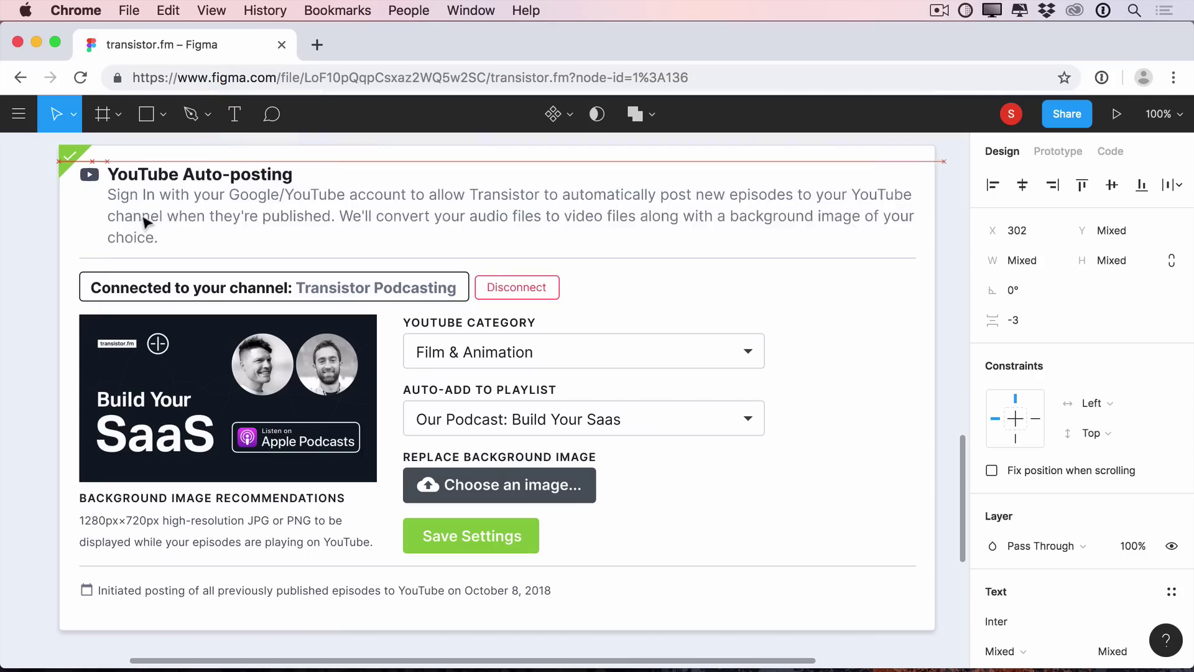
pyautogui.hotkey('shift', 'Right')
pyautogui.hotkey('shift', 'Right')
pyautogui.hotkey('shift', 'Right')
pyautogui.hotkey('shift', 'Right')
pyautogui.hotkey('shift', 'Right')
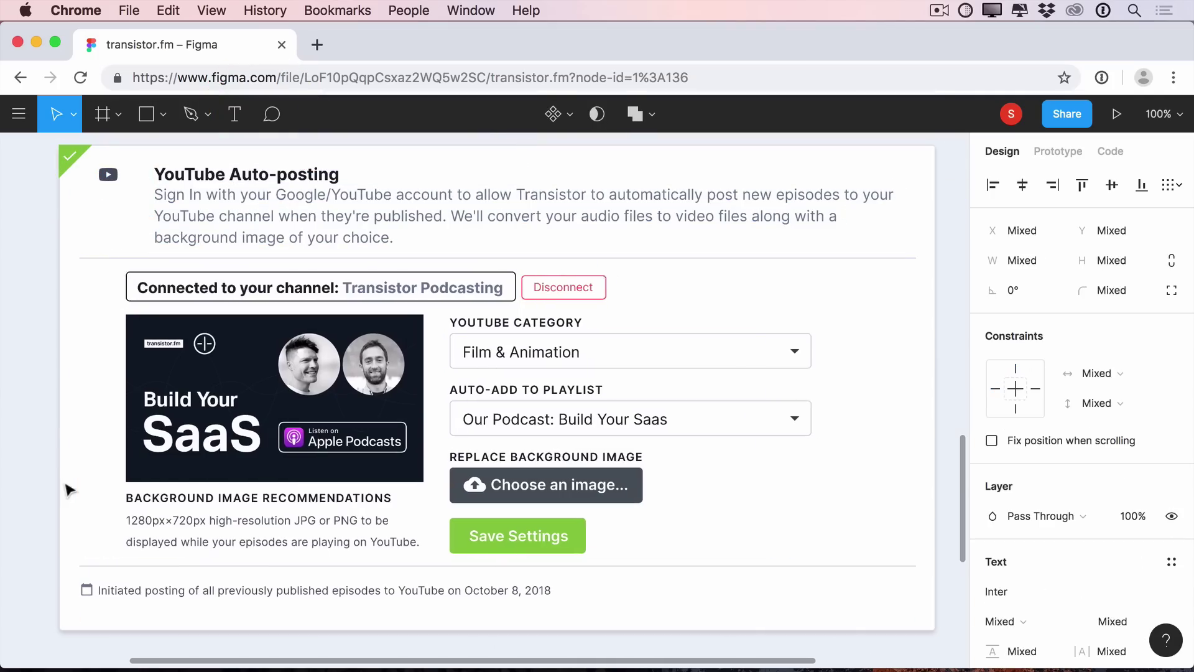
# Shift the YouTube card's channel label, Disconnect button, background image and form fields right to line up with the heading.
pyautogui.hotkey('shift', 'Right')
pyautogui.hotkey('shift', 'Right')
pyautogui.hotkey('shift', 'Right')
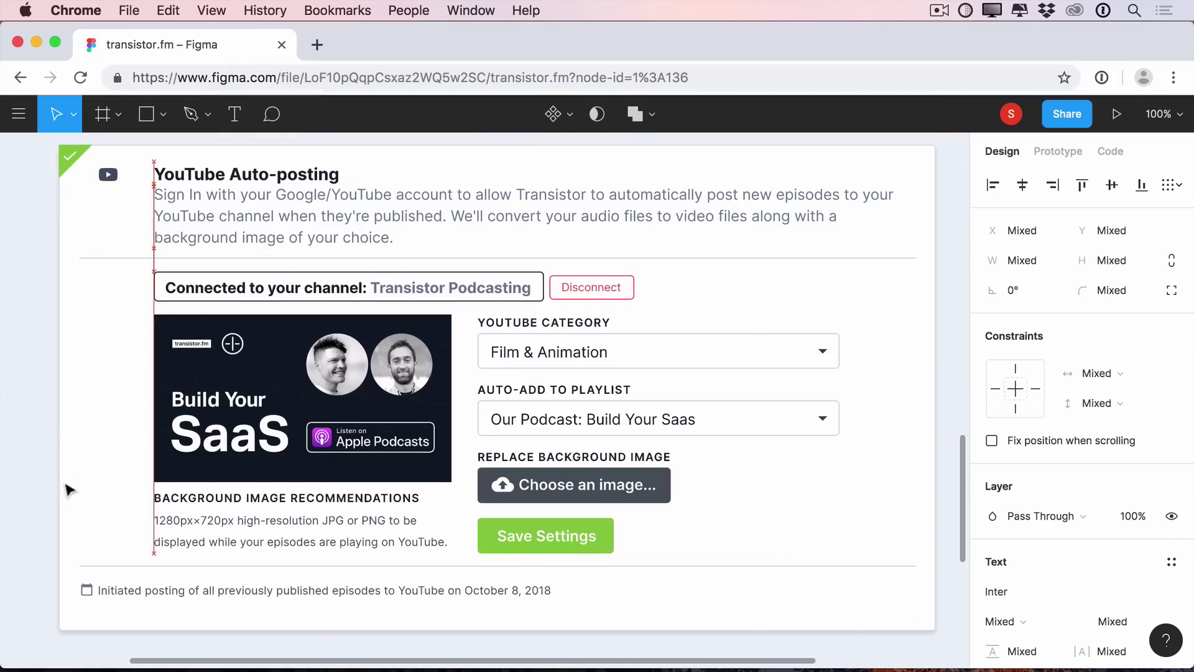
# Move the calendar icon and the posting note at the card's foot right to line up with the indented content.
pyautogui.click(105, 590)
pyautogui.click(87, 589)
pyautogui.keyDown('shift'); pyautogui.click(141, 590); pyautogui.keyUp('shift')
pyautogui.hotkey('shift', 'Right')
pyautogui.hotkey('shift', 'Right')
pyautogui.hotkey('shift', 'Right')
pyautogui.hotkey('shift', 'Right')
pyautogui.hotkey('shift', 'Right')
pyautogui.hotkey('shift', 'Right')
pyautogui.hotkey('shift', 'Right')
pyautogui.hotkey('shift', 'Right')
pyautogui.press('Left')
pyautogui.press('Left')
pyautogui.click(38, 458)
pyautogui.scroll(1, 41, 461)
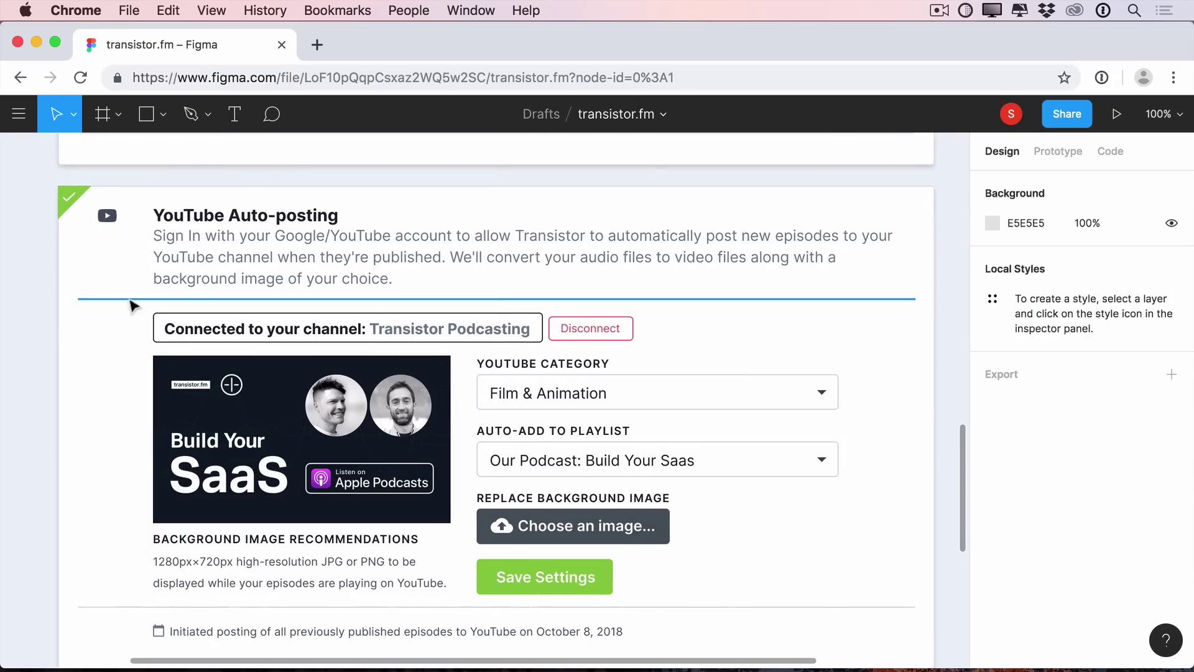
# Shift both divider lines in the YouTube card right by 80 px and shorten them by 80 px to match the indent.
pyautogui.click(130, 299)
pyautogui.keyDown('shift'); pyautogui.click(107, 606); pyautogui.keyUp('shift')
pyautogui.hotkey('shift', 'Right')
pyautogui.hotkey('shift', 'Right')
pyautogui.hotkey('shift', 'Right')
pyautogui.hotkey('shift', 'Right')
pyautogui.hotkey('shift', 'Right')
pyautogui.hotkey('shift', 'Right')
pyautogui.hotkey('shift', 'Right')
pyautogui.hotkey('shift', 'Right')
pyautogui.press('shift+super+Left')
pyautogui.press('shift+super+Left')
pyautogui.press('shift+super+Left')
pyautogui.press('shift+super+Left')
pyautogui.press('shift+super+Left')
pyautogui.press('shift+super+Left')
pyautogui.press('shift+super+Left')
pyautogui.press('shift+super+Left')
pyautogui.click(12, 567)
pyautogui.scroll(-1, 12, 567)
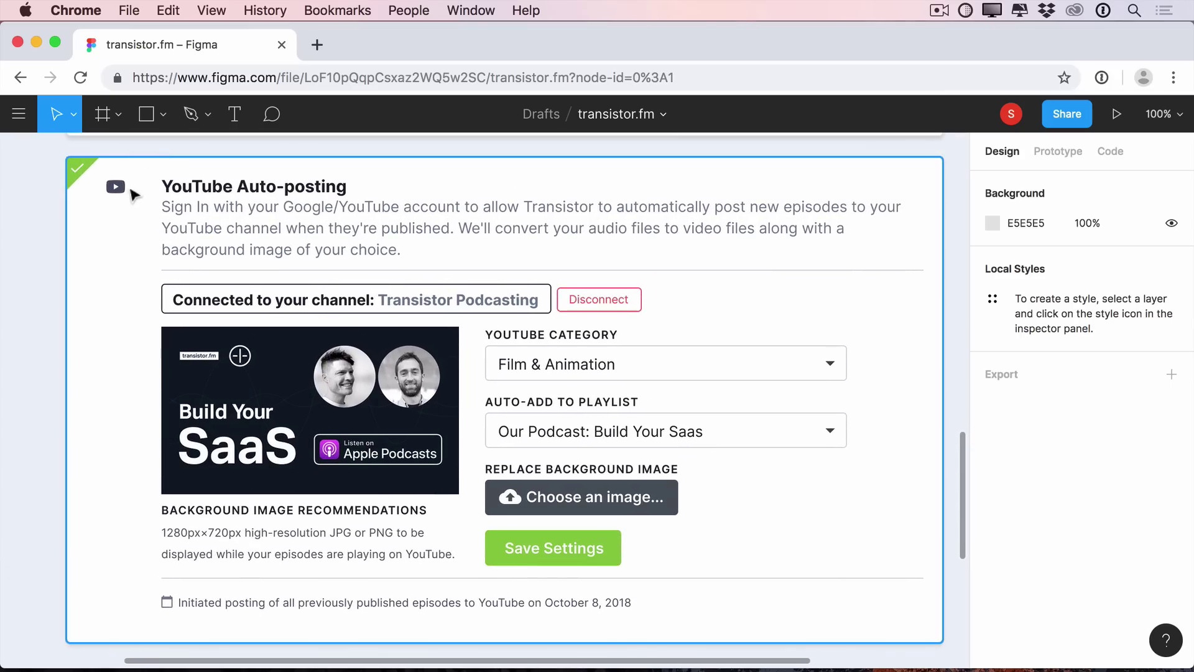
# Try enlarging the YouTube icon beside the card heading and nudging it left.
pyautogui.click(119, 188)
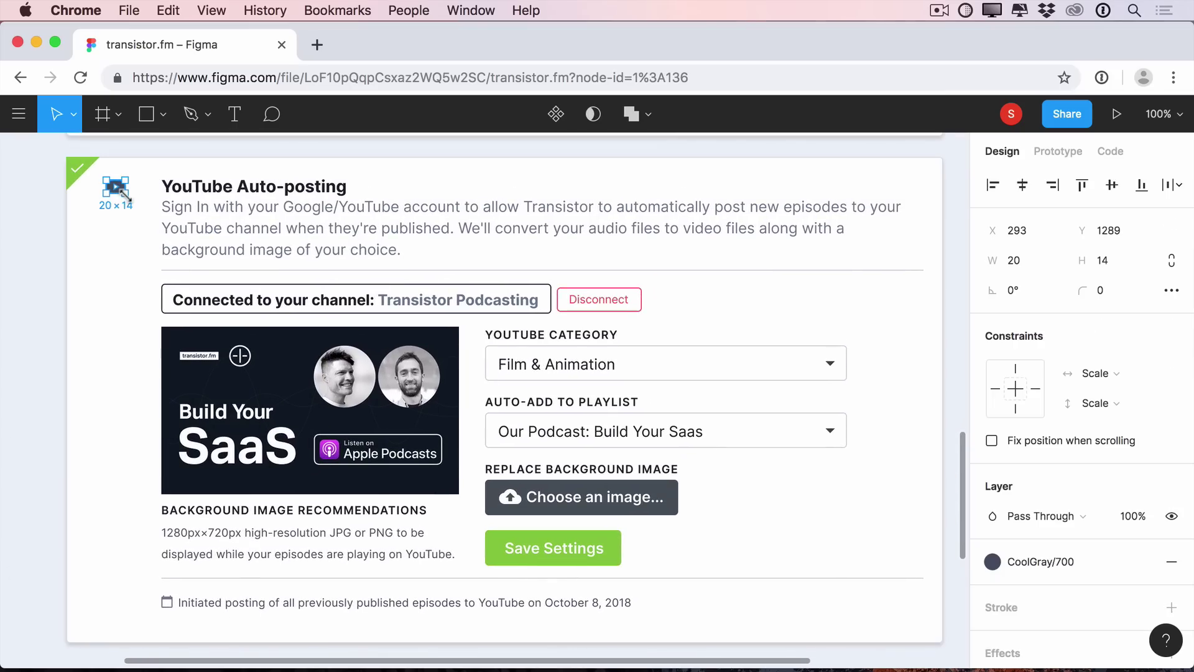
pyautogui.moveTo(127, 197); pyautogui.dragTo(145, 209)
pyautogui.press('Left')
pyautogui.press('Left')
pyautogui.press('Left')
pyautogui.press('Left')
pyautogui.press('Left')
pyautogui.press('Left')
pyautogui.press('Left')
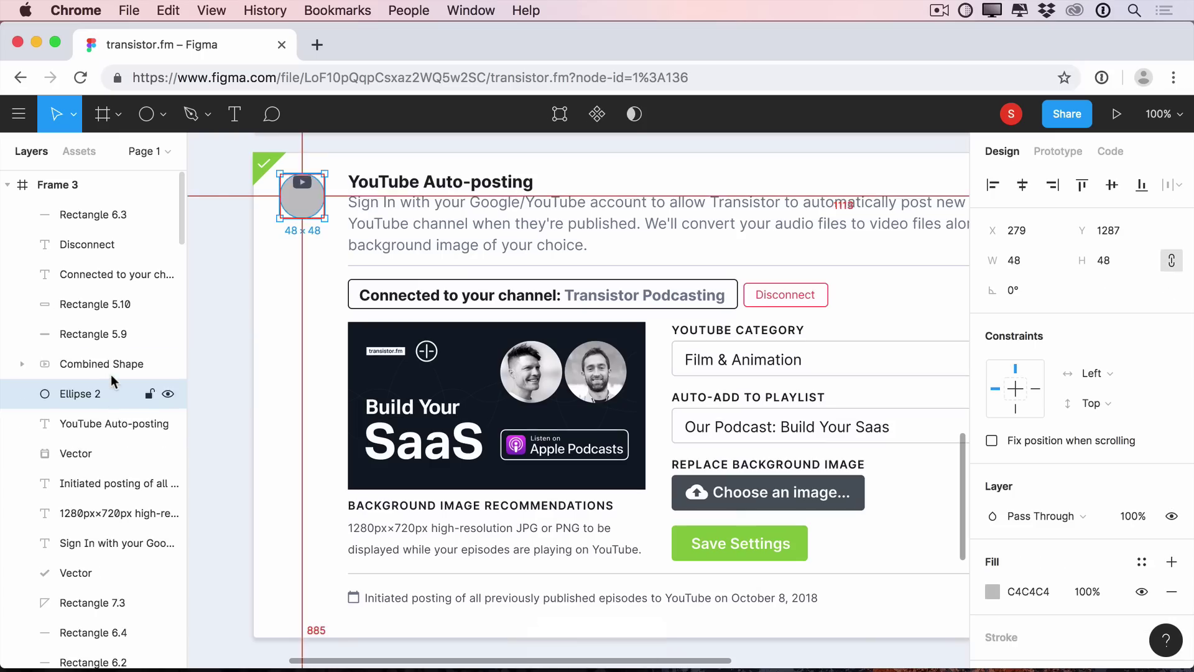
# Move the YouTube icon down to the middle of the grey 48 × 48 circle behind it.
pyautogui.click(234, 259)
pyautogui.press('super+slash')
pyautogui.press('super+backslash')
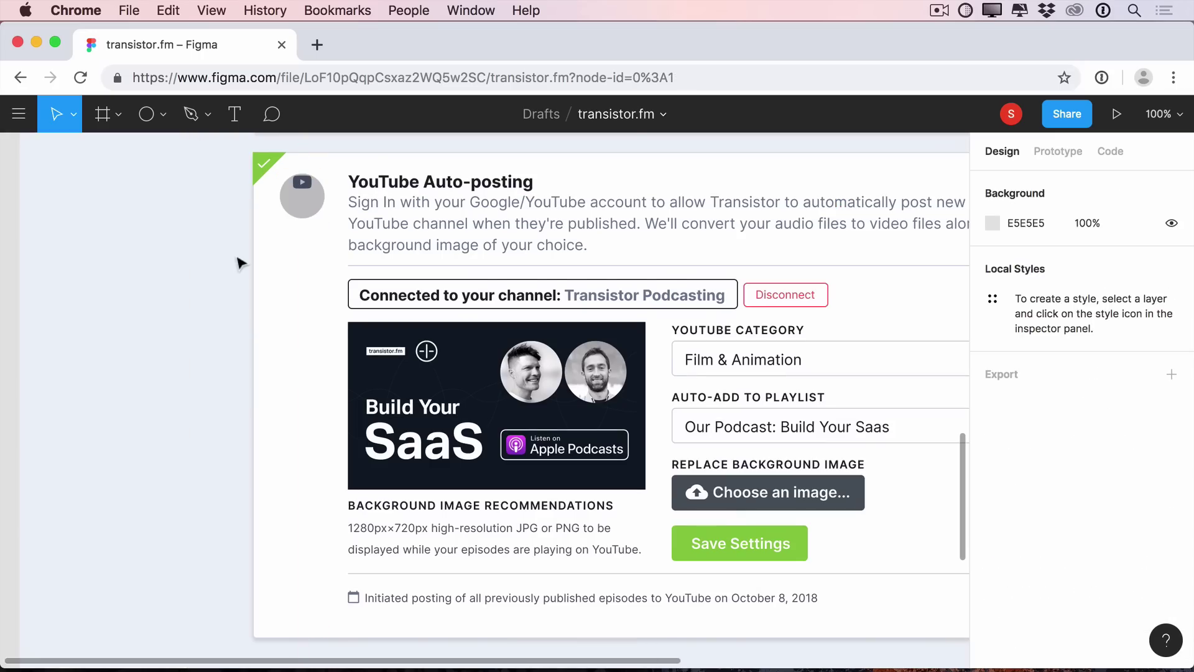
pyautogui.scroll(2, 239, 263)
pyautogui.hscroll(2, 239, 263)
pyautogui.click(235, 233)
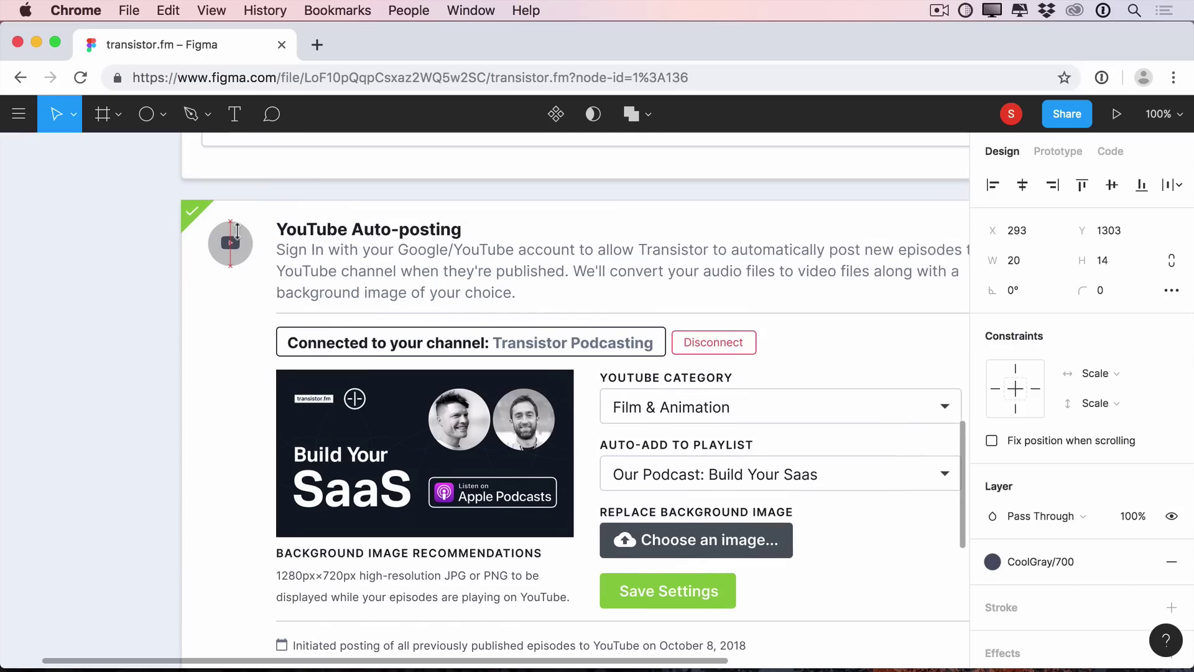
# Align the vertical centers of the YouTube icon and its grey circle.
pyautogui.click(155, 299)
pyautogui.click(250, 246)
pyautogui.keyDown('shift'); pyautogui.click(237, 245); pyautogui.keyUp('shift')
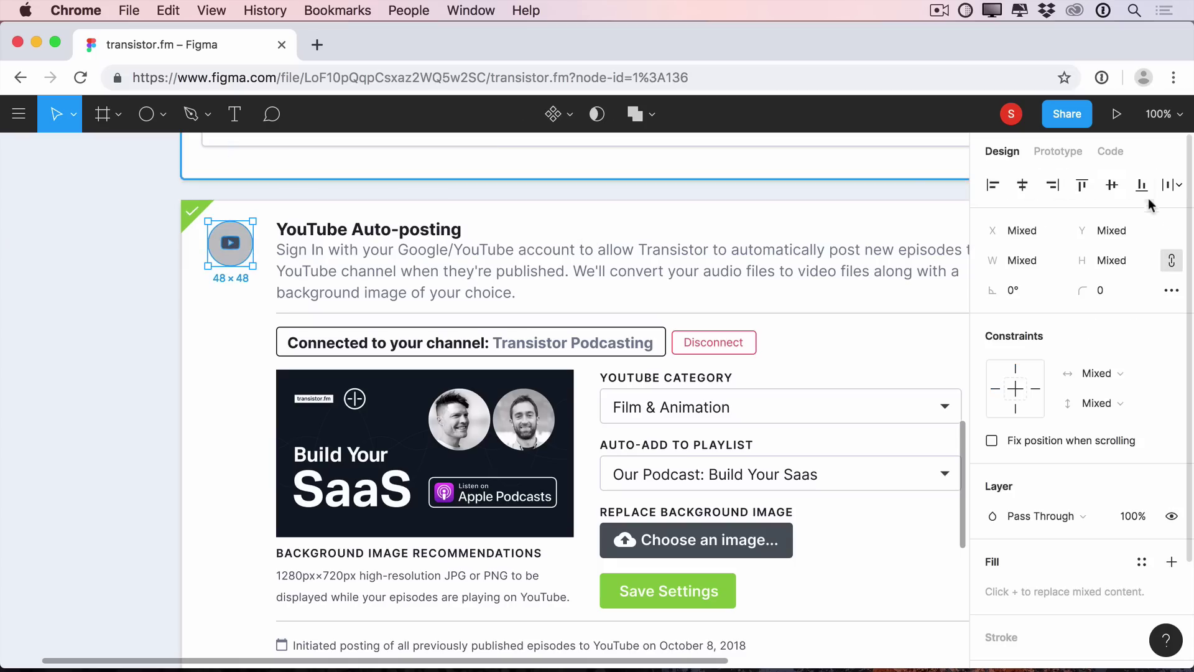
pyautogui.click(1111, 185)
pyautogui.press('Escape')
# Detach the YouTube icon's colour style and fill the icon with white.
pyautogui.click(237, 248)
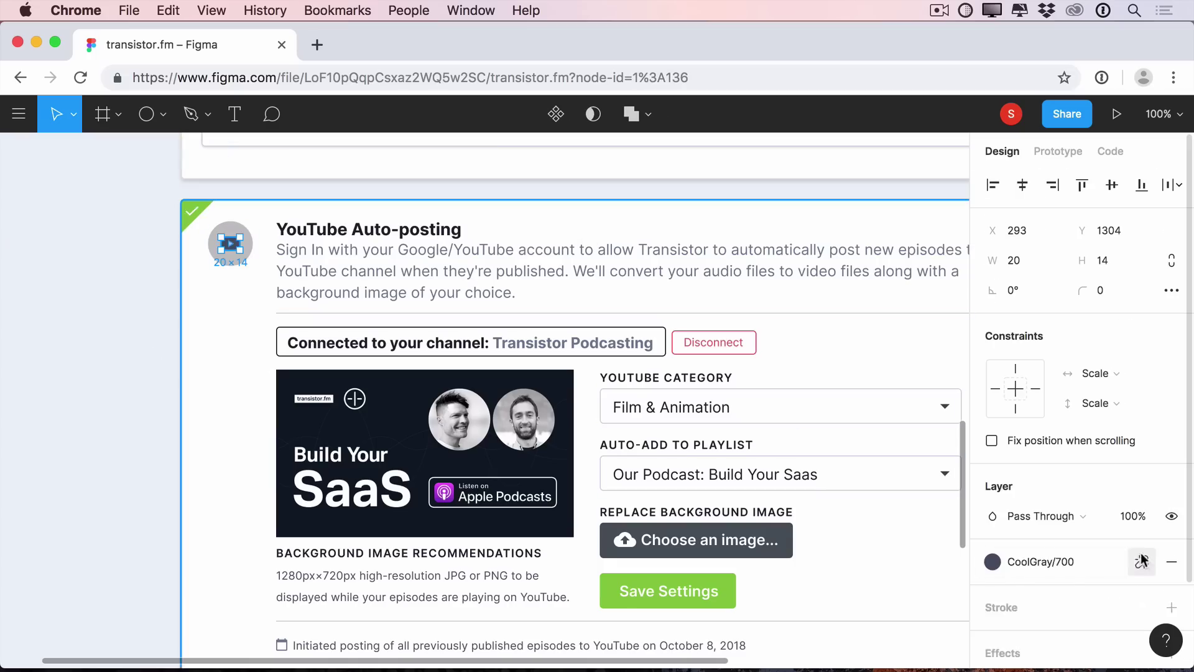
pyautogui.click(1141, 561)
pyautogui.click(993, 590)
pyautogui.moveTo(867, 395); pyautogui.dragTo(634, 116)
# Fill the circle behind the YouTube icon with the darkest Tailwind cool-gray style.
pyautogui.click(219, 255)
pyautogui.click(1142, 561)
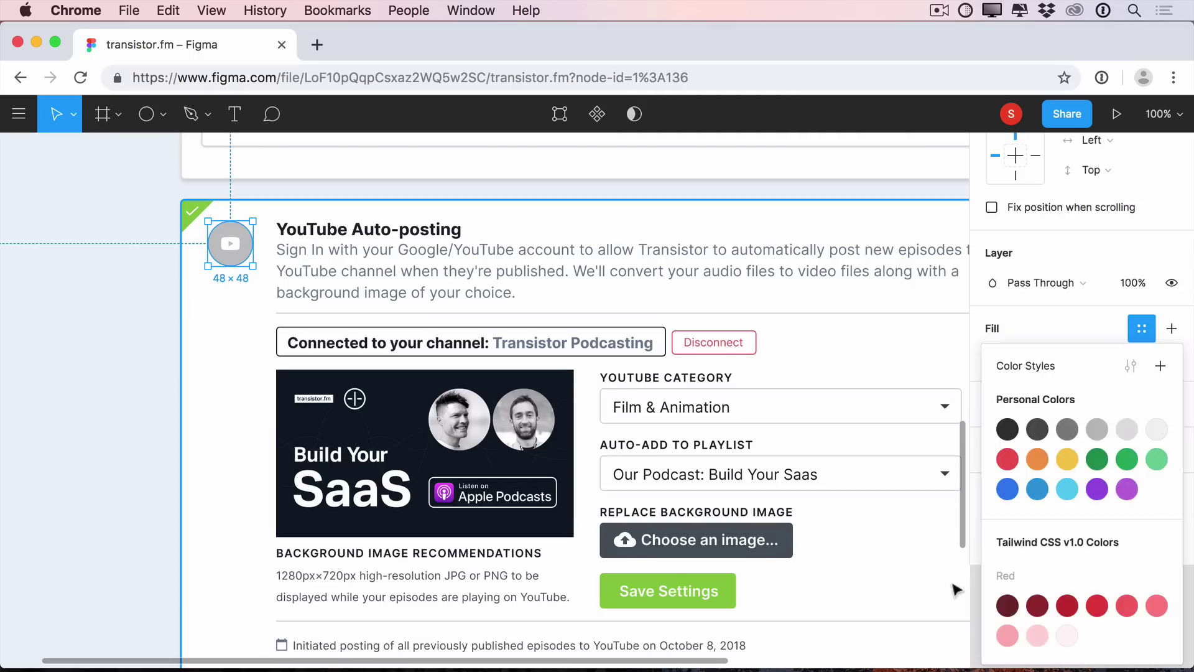
pyautogui.scroll(-15, 1053, 577)
pyautogui.click(1003, 532)
pyautogui.click(154, 344)
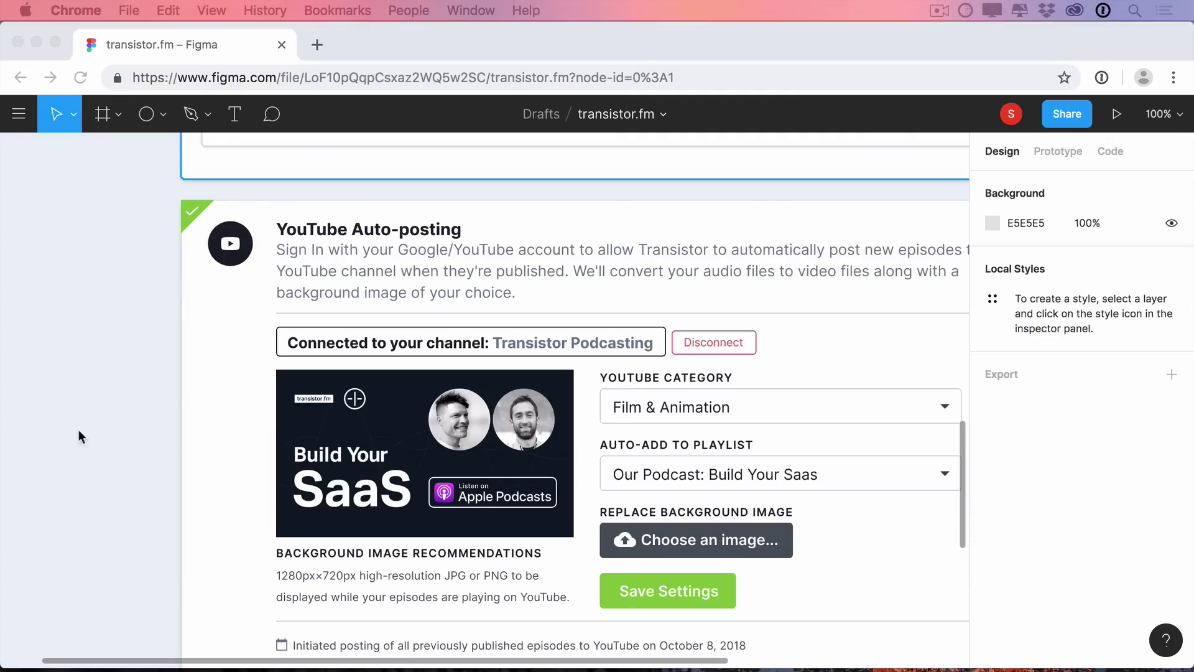
# Set the font size of the "YouTube Auto-posting" heading to 20.
pyautogui.click(323, 229)
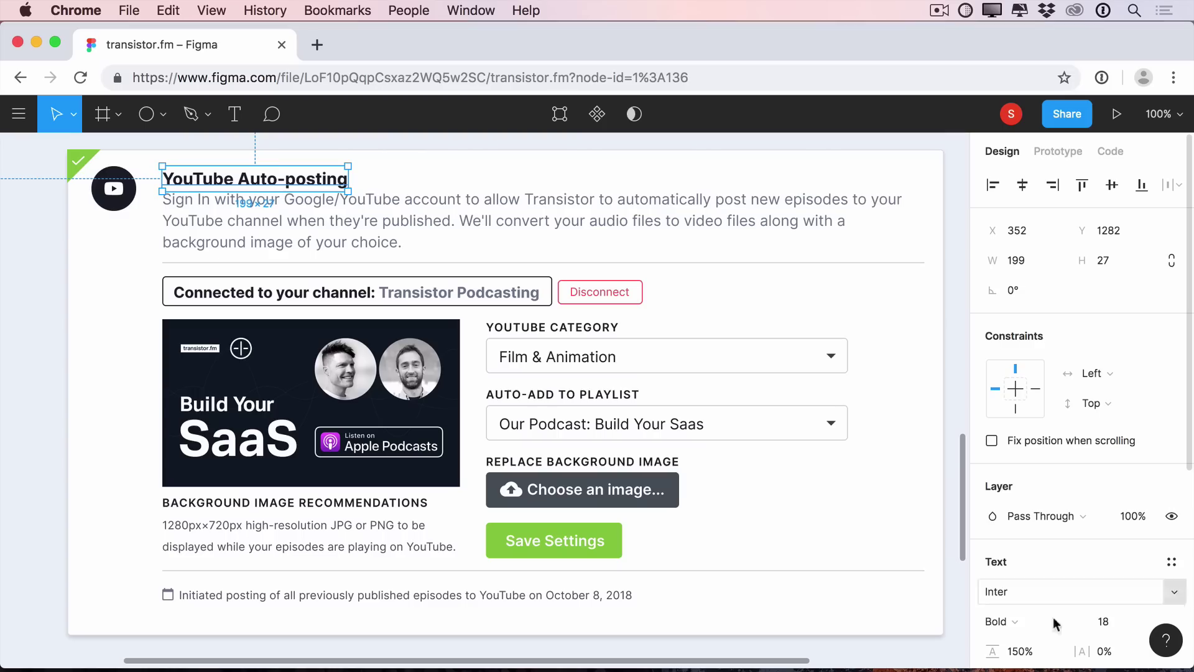
pyautogui.click(1113, 623)
pyautogui.write('20')
pyautogui.press('Return')
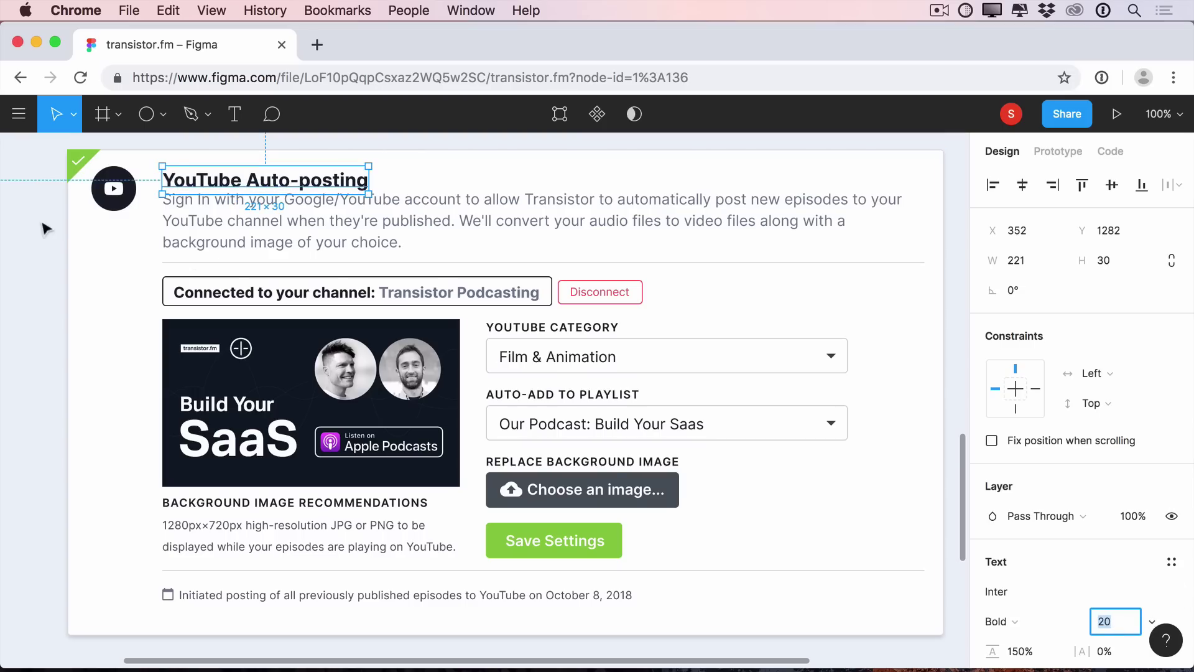
pyautogui.click(39, 231)
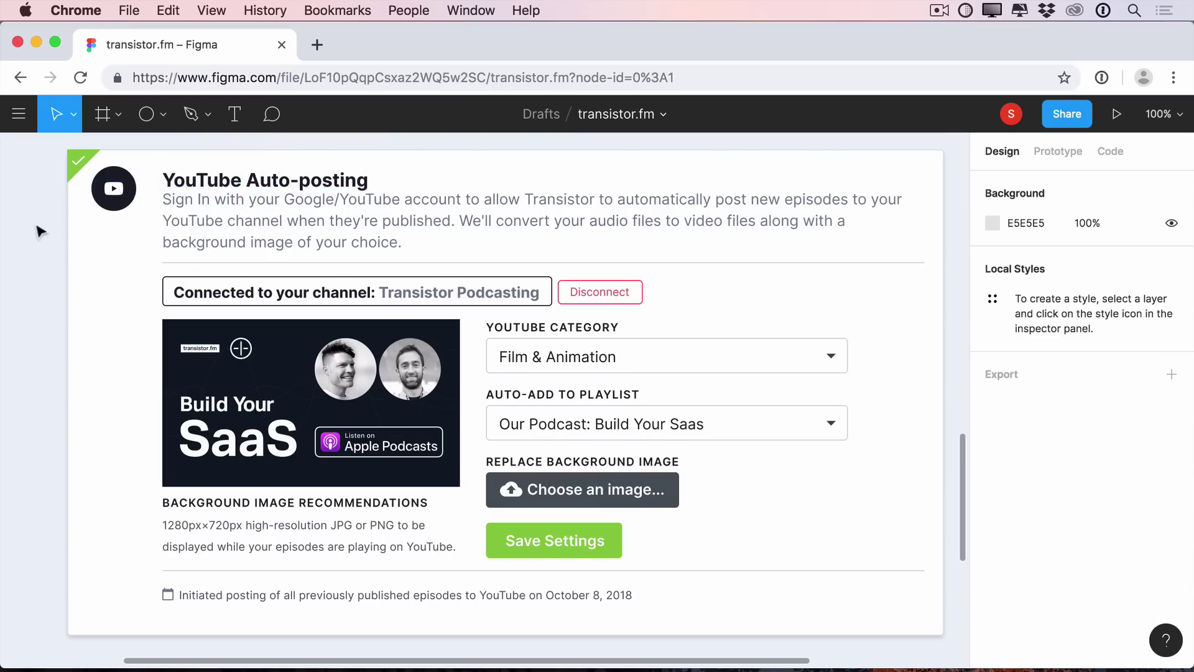
# Move the YouTube card's contents down for more top padding and widen the gap between heading and description.
pyautogui.click(115, 207)
pyautogui.keyDown('shift'); pyautogui.click(253, 182); pyautogui.keyUp('shift')
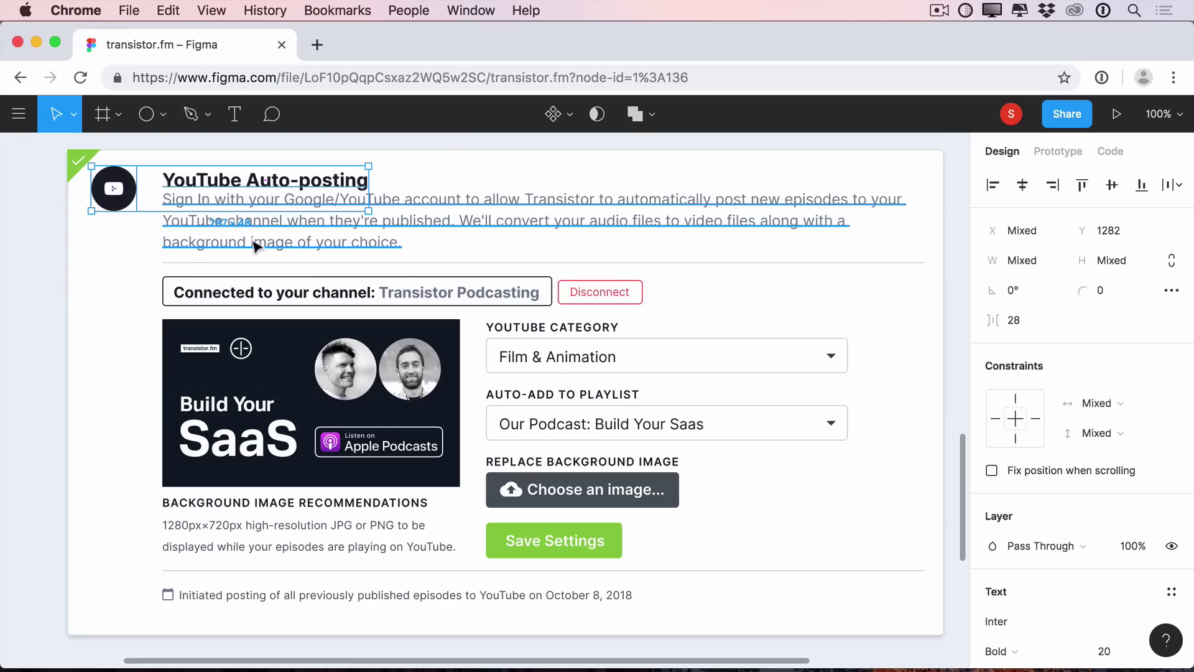
pyautogui.moveTo(277, 182); pyautogui.dragTo(278, 171)
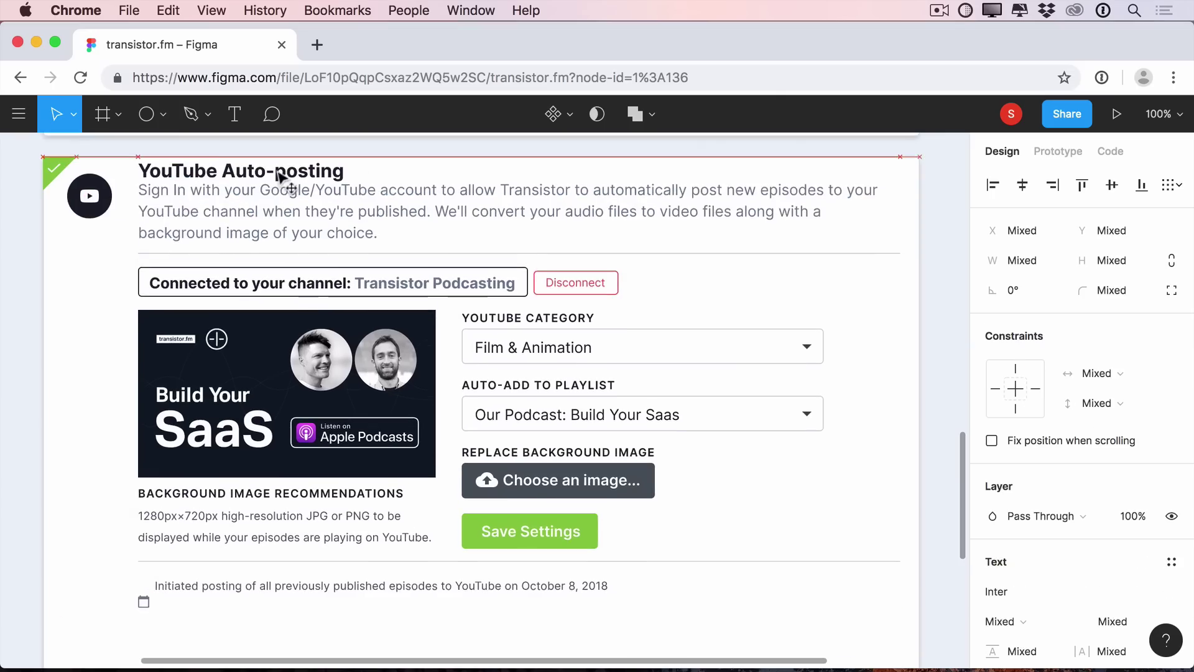
pyautogui.hotkey('shift', 'Down')
pyautogui.hotkey('shift', 'Down')
pyautogui.hotkey('shift', 'Down')
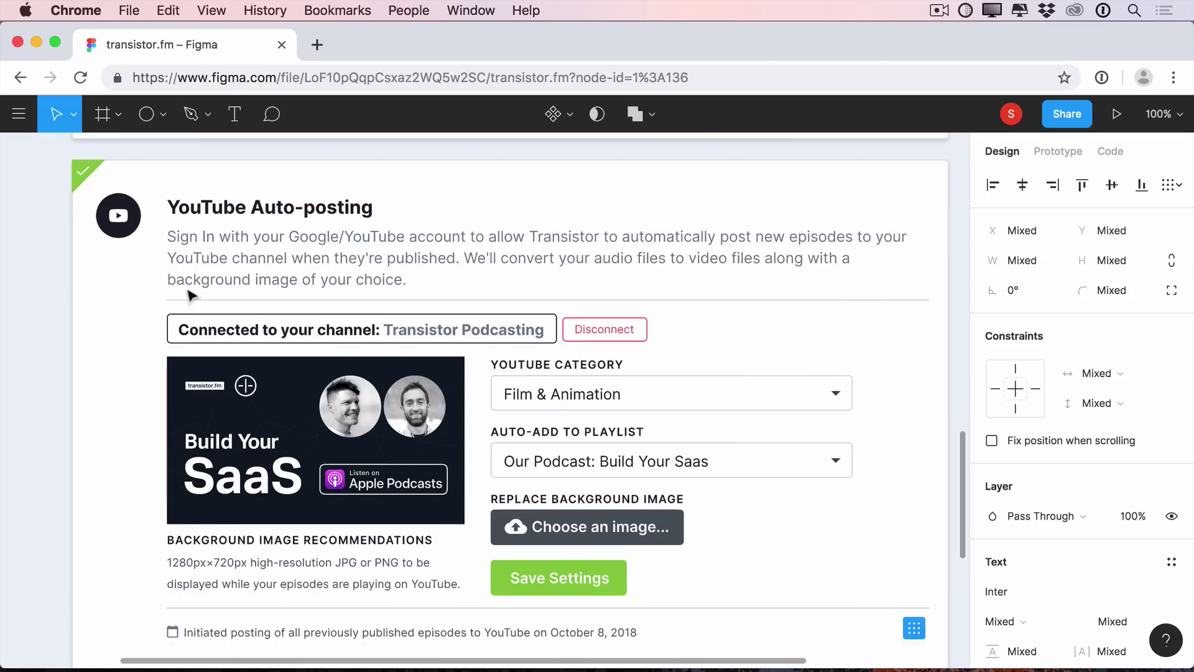
pyautogui.click(51, 342)
pyautogui.scroll(-1, 50, 341)
# Set the line height of the YouTube card's description paragraph to 150%.
pyautogui.click(436, 225)
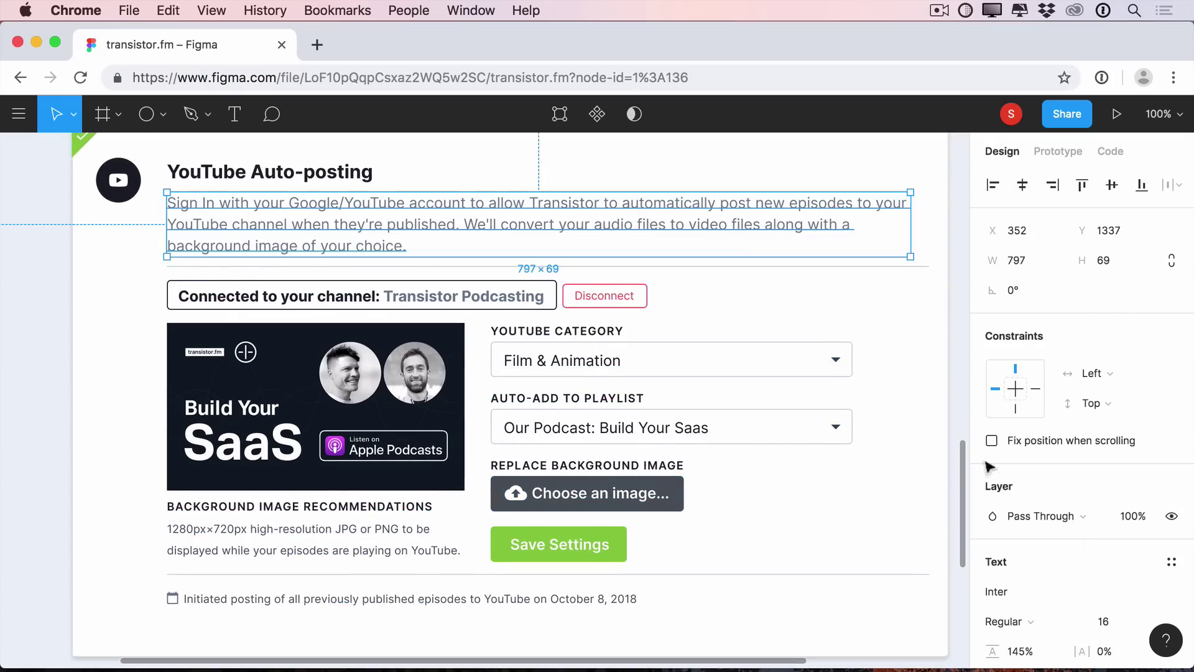
pyautogui.click(1022, 651)
pyautogui.press('Up')
pyautogui.press('Up')
pyautogui.press('Up')
pyautogui.press('Up')
pyautogui.press('Up')
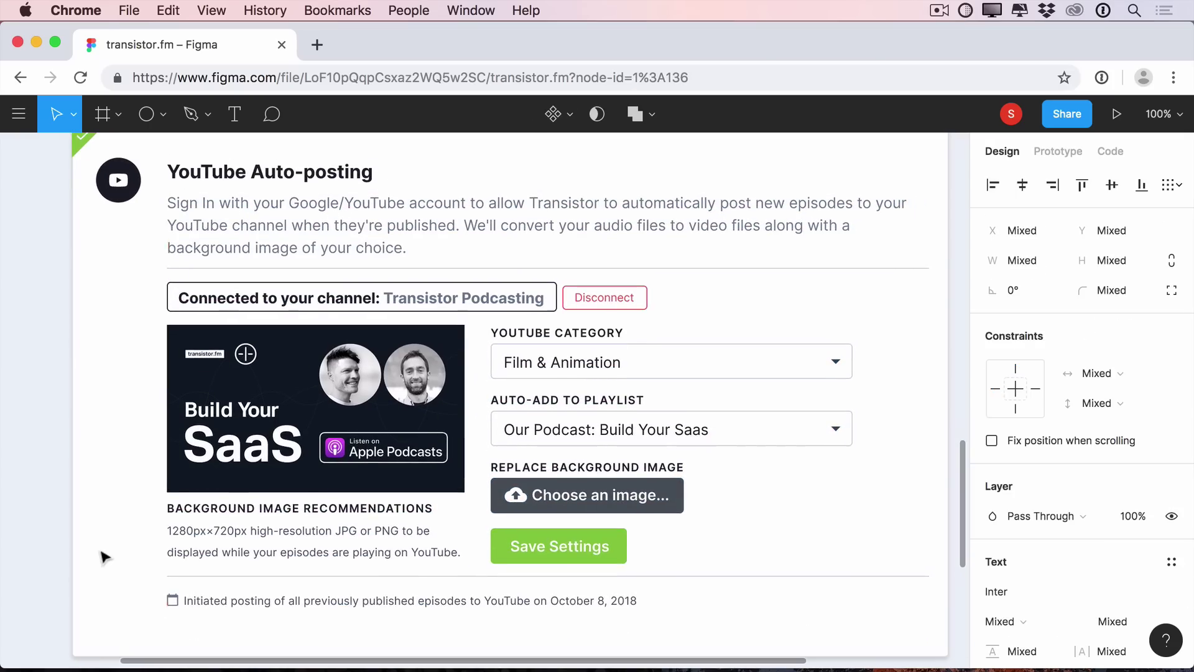
# Move the first divider and everything below it down to add space under the description.
pyautogui.hotkey('shift', 'Down')
pyautogui.hotkey('shift', 'Down')
pyautogui.press('Down')
pyautogui.press('Down')
pyautogui.press('Down')
pyautogui.press('Down')
pyautogui.press('Down')
pyautogui.press('Down')
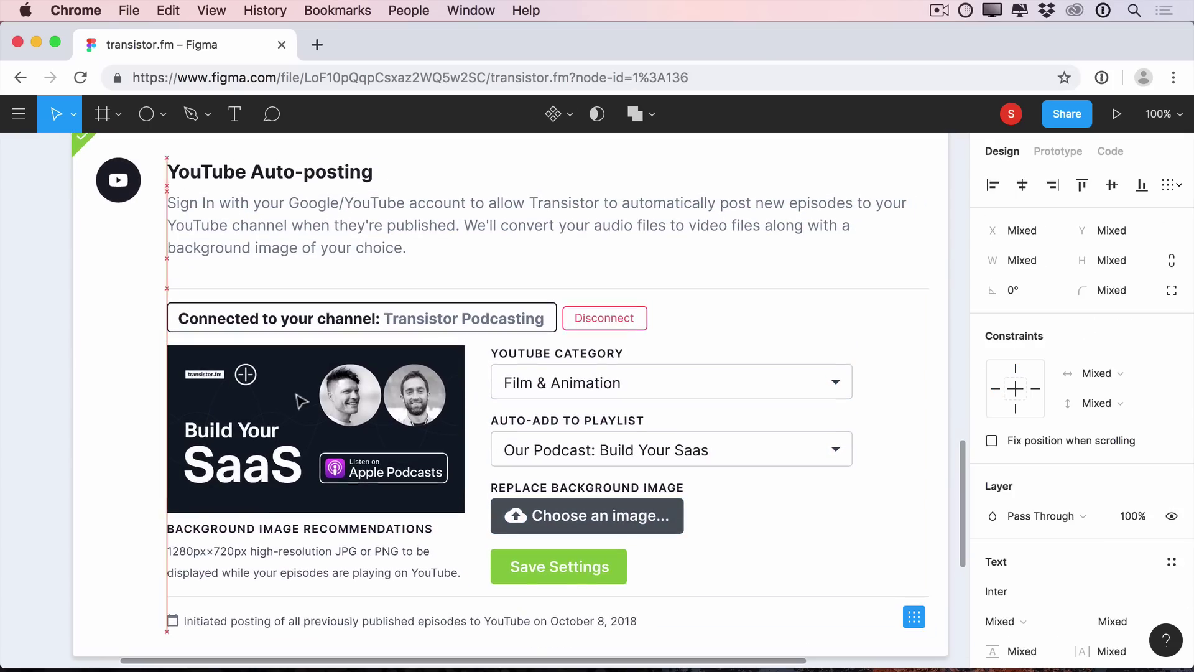
# Move the channel row and all content beneath it down to widen the gap below the first divider.
pyautogui.scroll(-2, 868, 584)
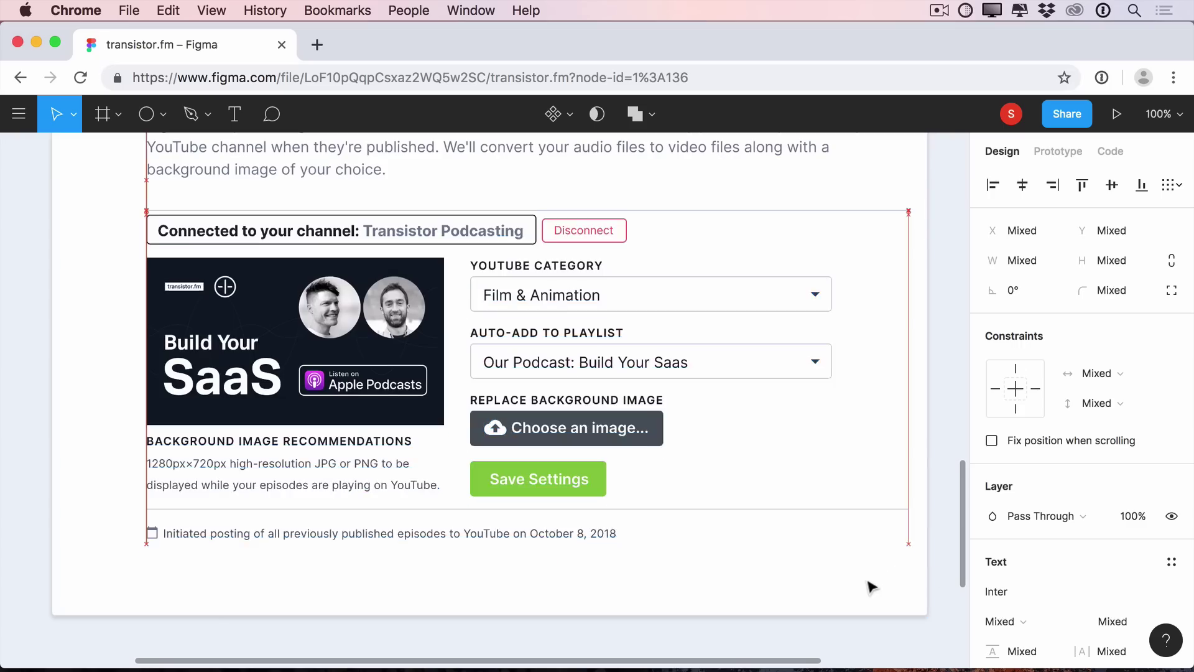
pyautogui.press('Up')
pyautogui.press('Up')
pyautogui.press('Up')
pyautogui.press('Up')
pyautogui.press('Up')
pyautogui.hotkey('shift', 'Down')
pyautogui.hotkey('shift', 'Down')
pyautogui.hotkey('shift', 'Down')
pyautogui.press('Down')
pyautogui.press('Down')
pyautogui.press('Down')
pyautogui.press('Down')
pyautogui.press('Down')
pyautogui.press('Down')
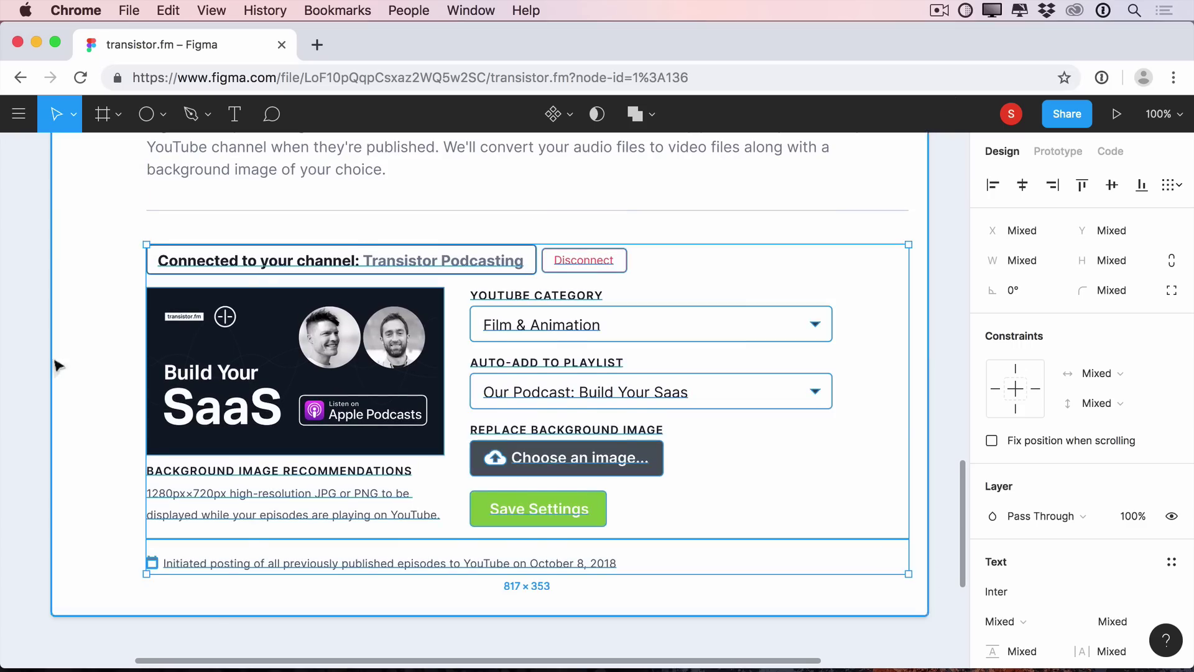
# Add vertical space below the channel row and between the category, playlist and background image groups.
pyautogui.press('Down')
pyautogui.press('Down')
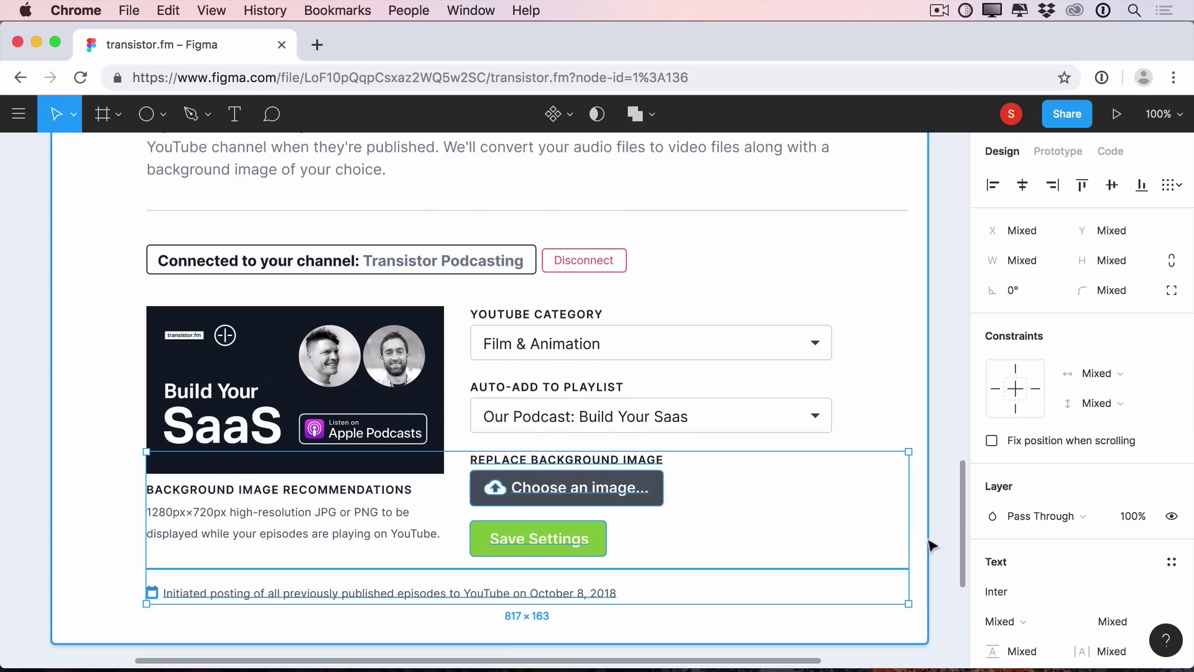
pyautogui.click(930, 541)
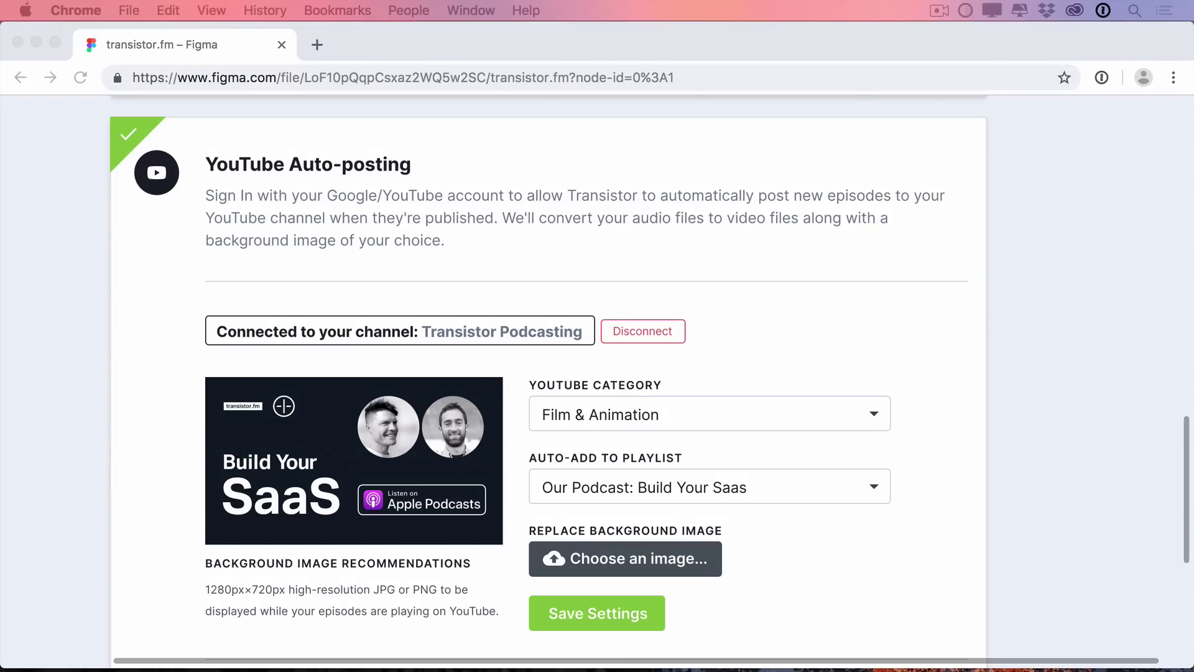
pyautogui.click(35, 337)
pyautogui.scroll(-1, 35, 337)
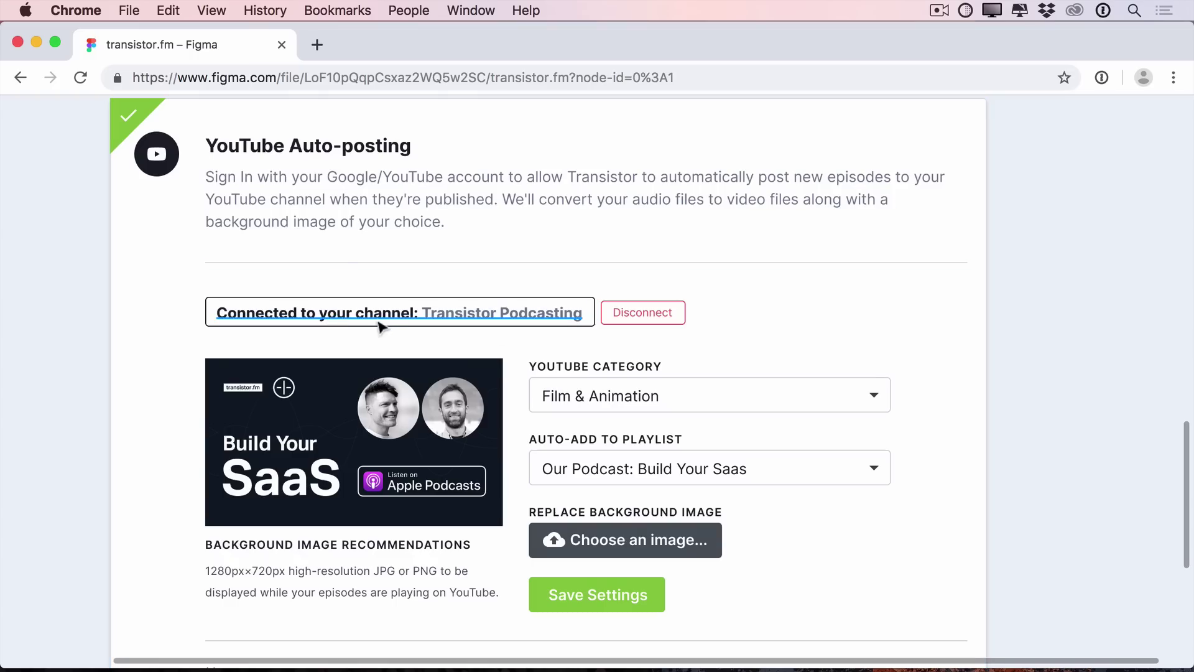
# Delete the border box around the connected-channel text and shift the text left to line up with the card content.
pyautogui.click(207, 325)
pyautogui.press('BackSpace')
pyautogui.click(280, 315)
pyautogui.hotkey('shift', 'Left')
pyautogui.click(281, 320)
# Set the connected-channel text's font size to 18.
pyautogui.press('super+backslash')
pyautogui.click(1116, 601)
pyautogui.press('Up')
pyautogui.press('Up')
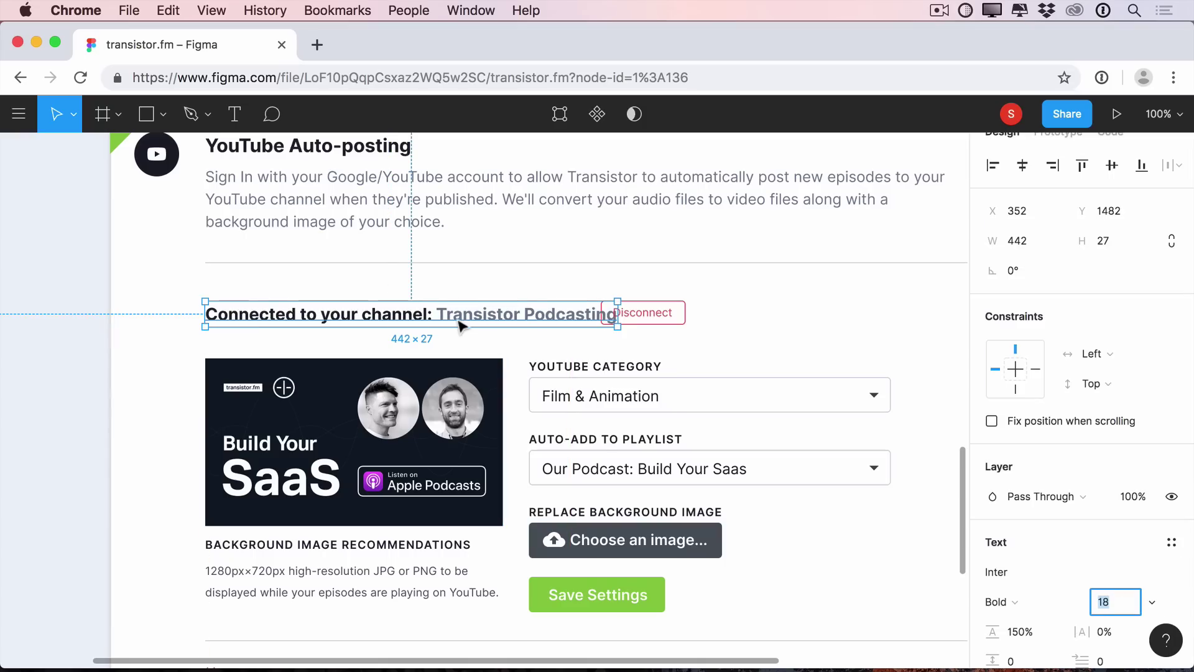
# Split "Connected to your channel:" out of the channel text into its own text layer above "Transistor Podcasting".
pyautogui.doubleClick(435, 314)
pyautogui.moveTo(435, 314); pyautogui.dragTo(177, 305)
pyautogui.press('super+c')
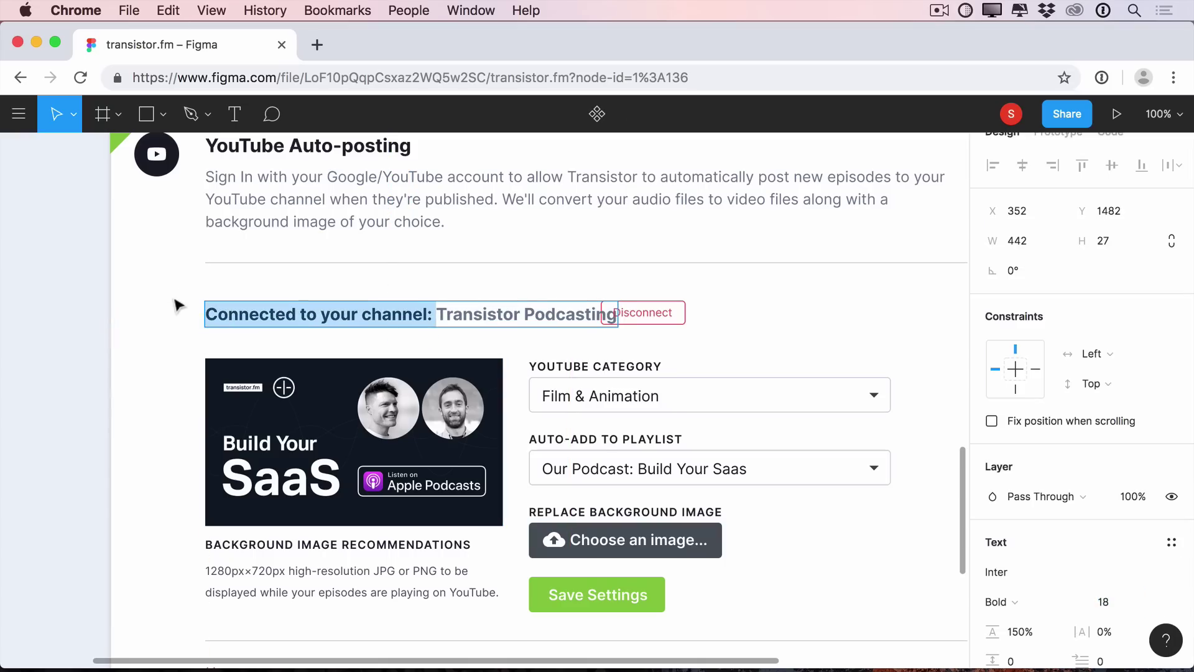
pyautogui.press('BackSpace')
pyautogui.press('Escape')
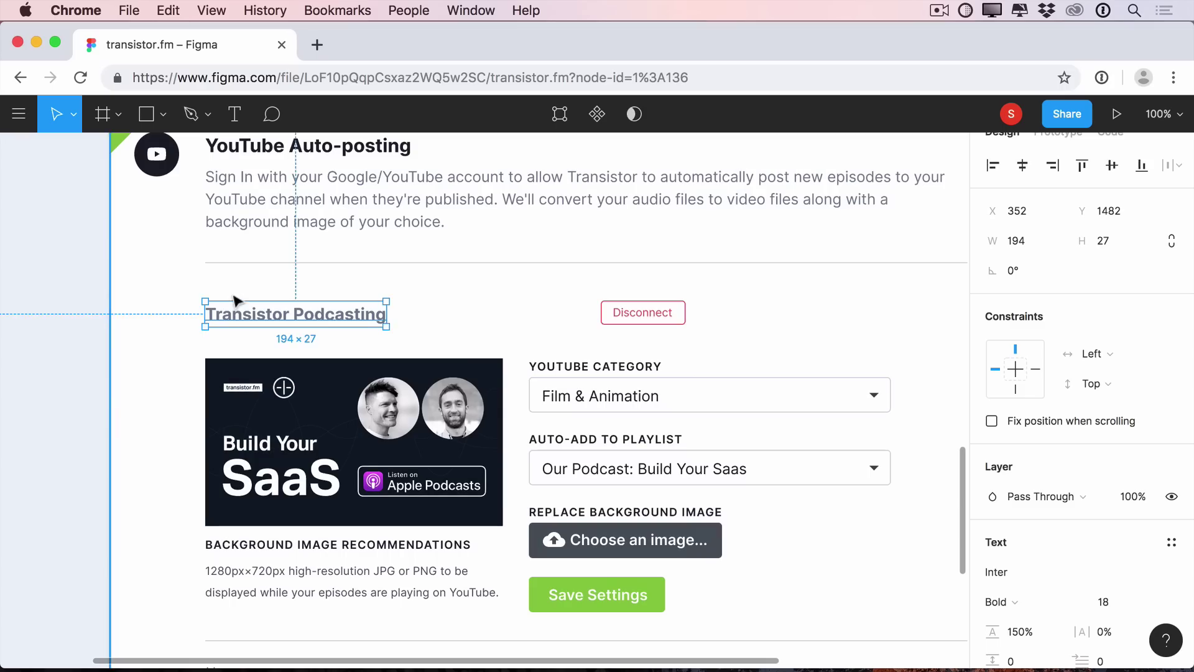
pyautogui.press('super+v')
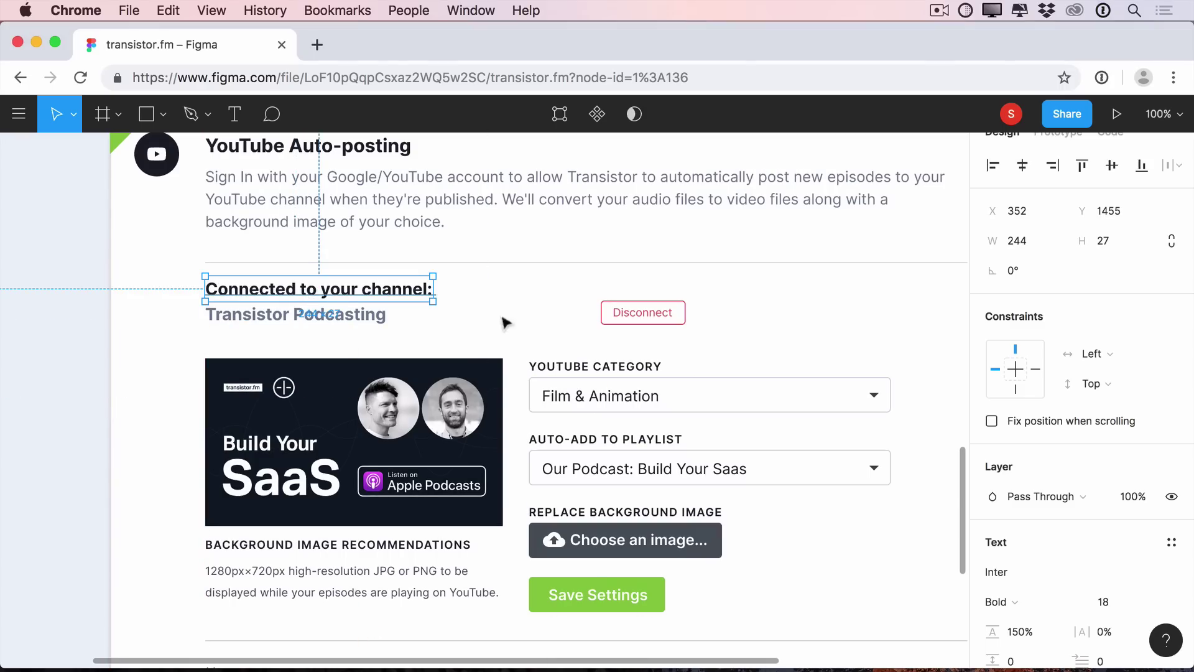
# Set the "Connected to your channel" label to size 14 in Regular weight and remove its trailing colon.
pyautogui.click(1112, 601)
pyautogui.write('14')
pyautogui.press('Return')
pyautogui.press('super+b')
# Apply CoolGray/700 to the "Connected to your channel" label and CoolGray/900 to "Transistor Podcasting".
pyautogui.scroll(-2, 1033, 529)
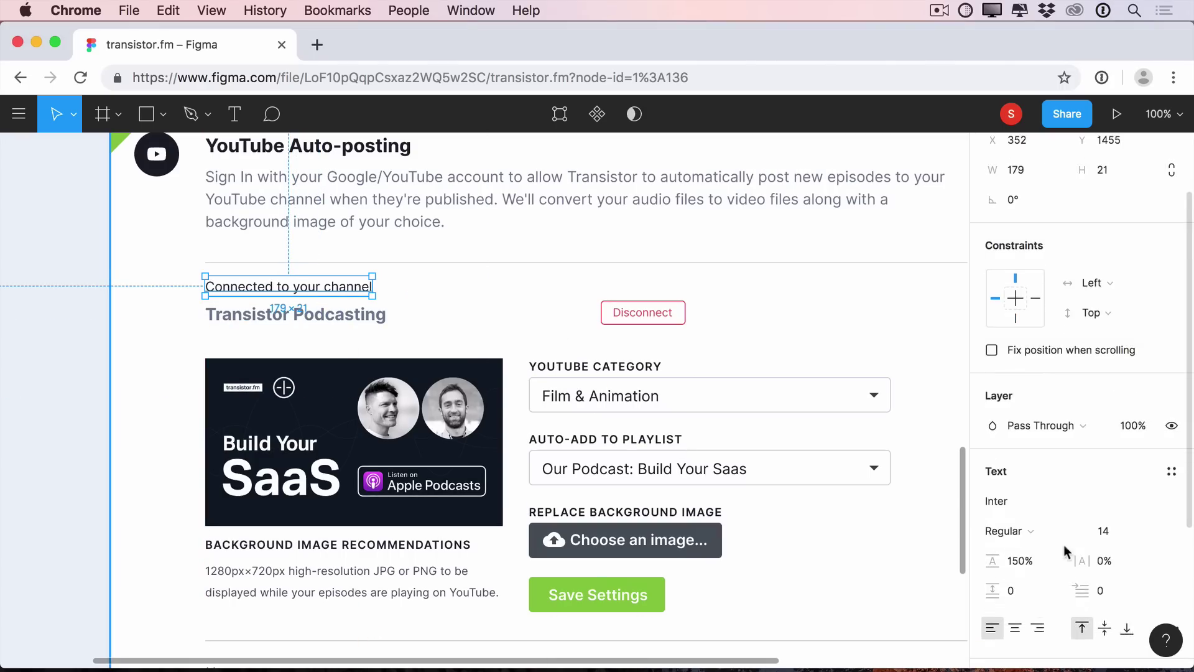
pyautogui.scroll(-2, 1042, 516)
pyautogui.click(1089, 598)
pyautogui.click(1067, 525)
pyautogui.click(336, 314)
pyautogui.click(1051, 591)
pyautogui.click(1005, 525)
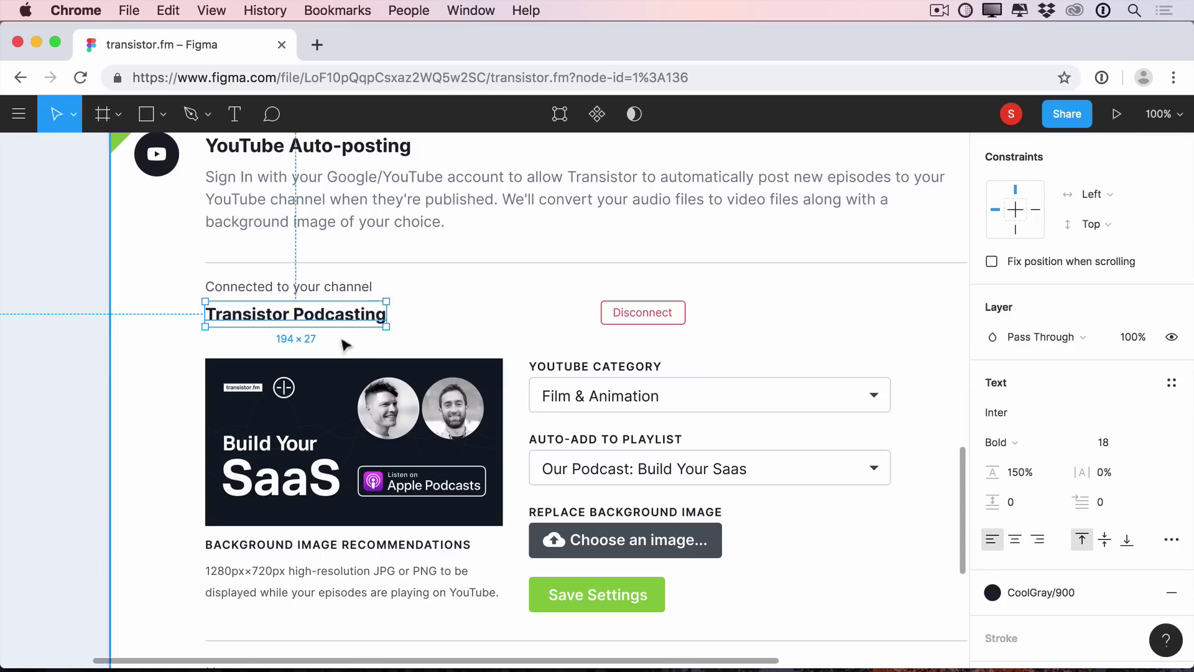
pyautogui.click(315, 292)
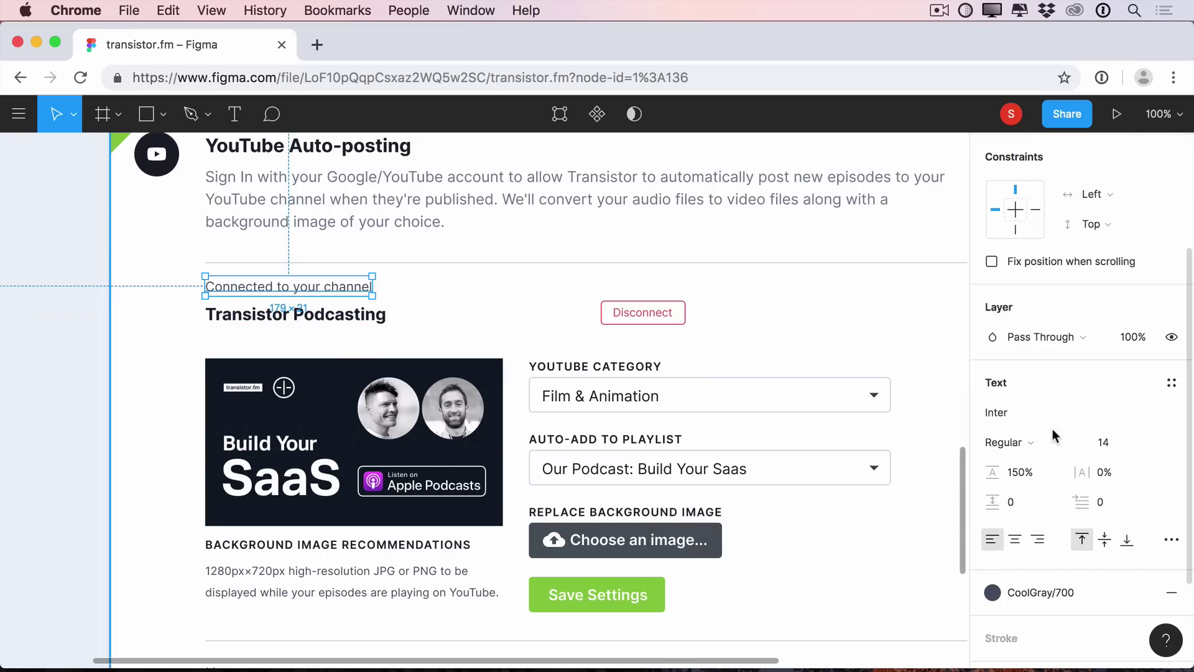
pyautogui.scroll(-3, 1053, 434)
pyautogui.scroll(2, 1052, 429)
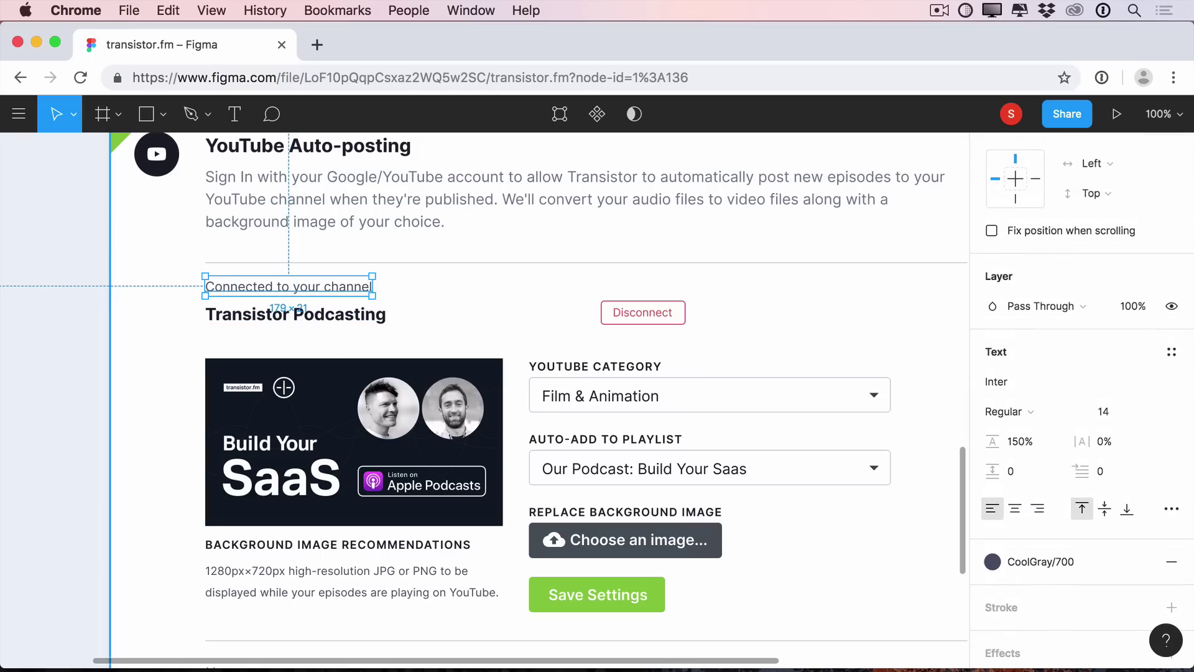
# Move the channel label and name slightly down and place a 24 × 24 external-link icon just after "Transistor Podcasting".
pyautogui.press('super+Tab')
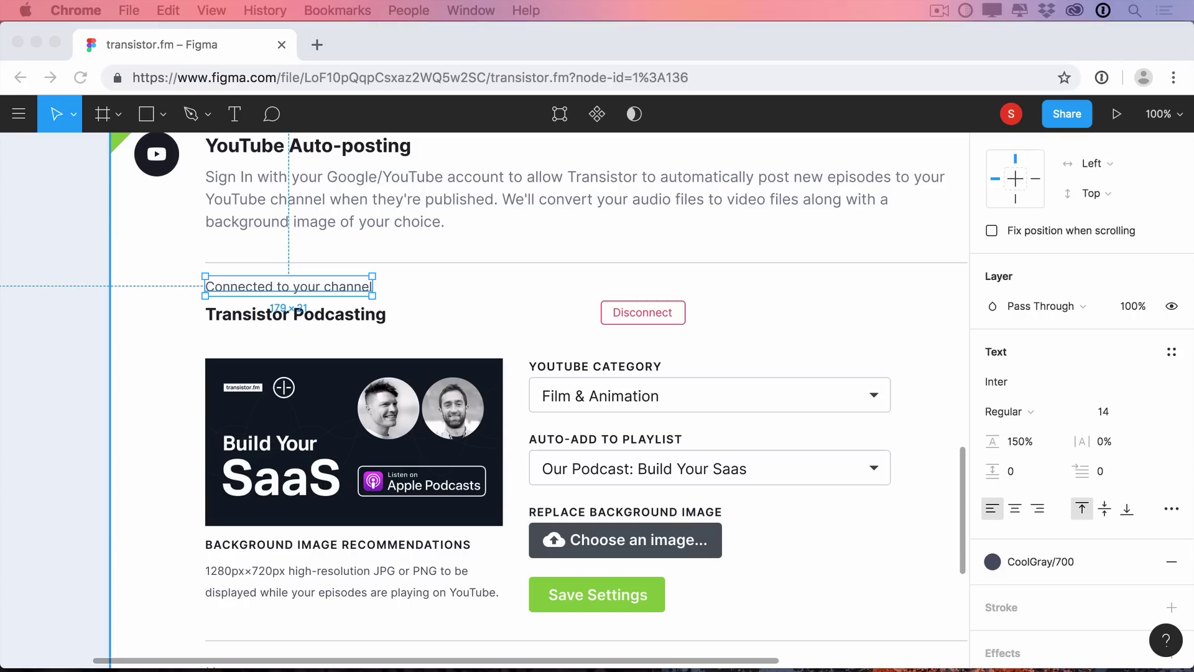
pyautogui.click(326, 284)
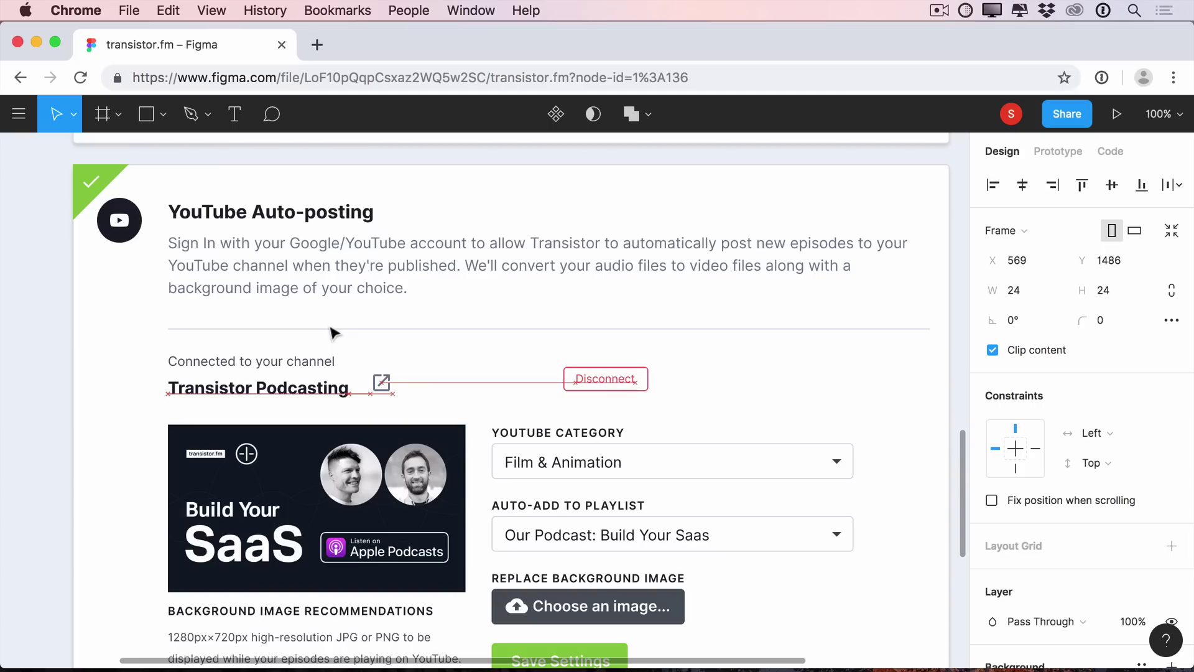
pyautogui.press('Down')
pyautogui.hotkey('shift', 'Left')
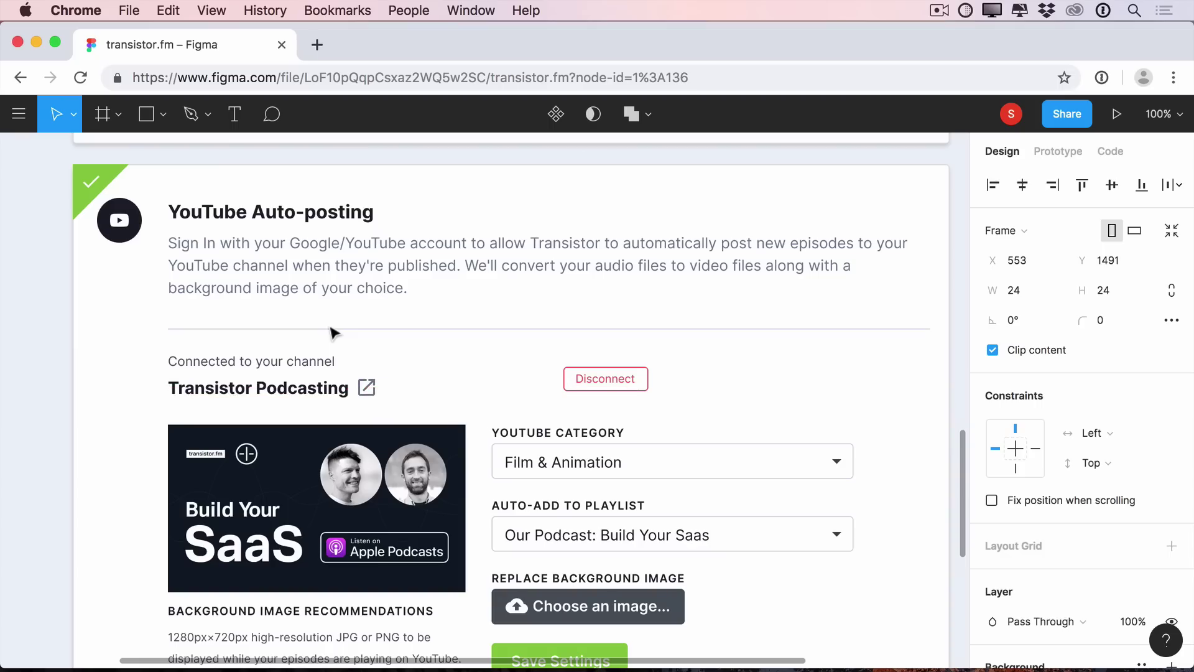
pyautogui.press('Right')
pyautogui.click(42, 422)
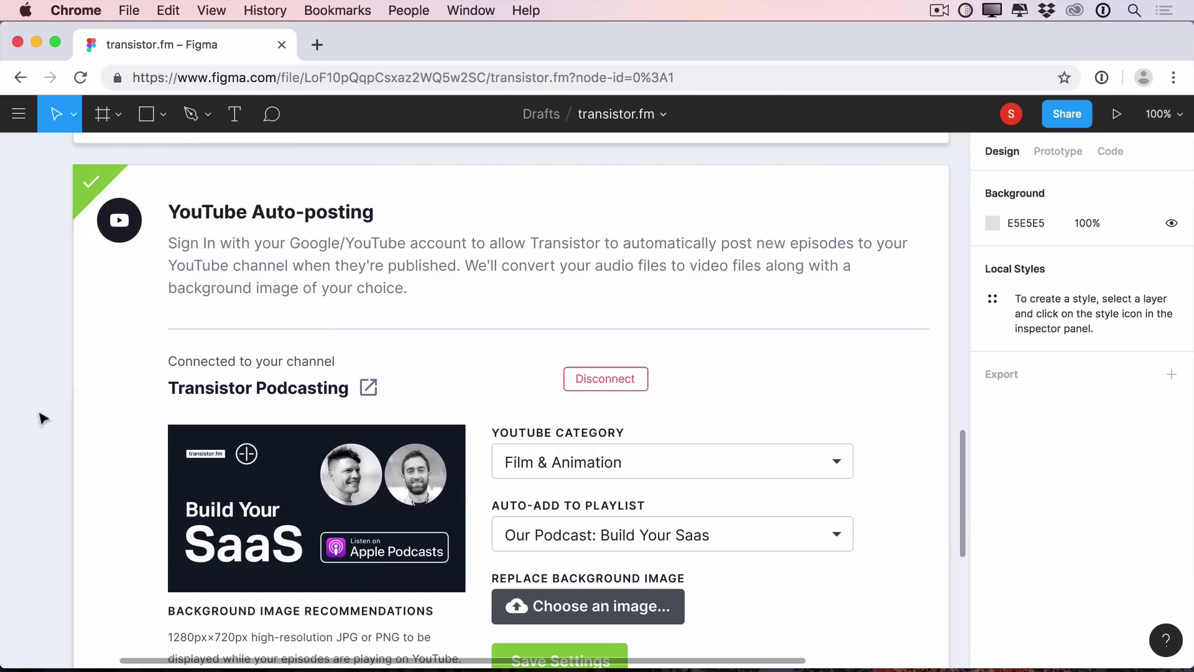
# Change the "YouTube Auto-posting" heading's font weight to Regular.
pyautogui.press('super+Tab')
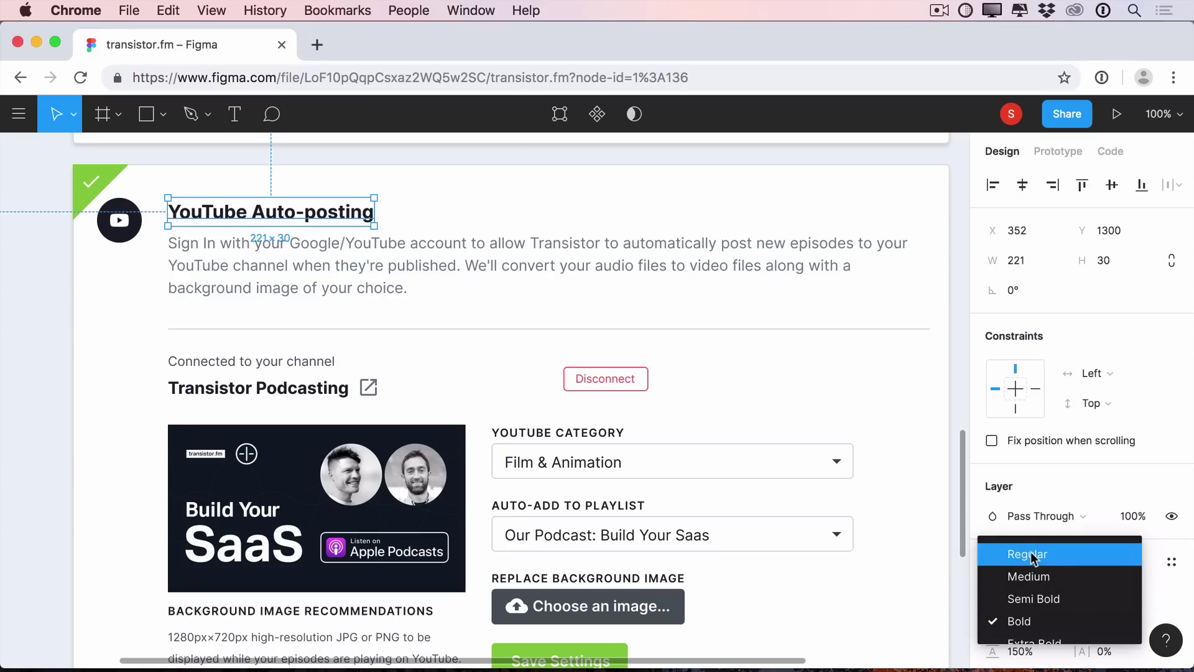
pyautogui.click(1028, 554)
pyautogui.click(51, 407)
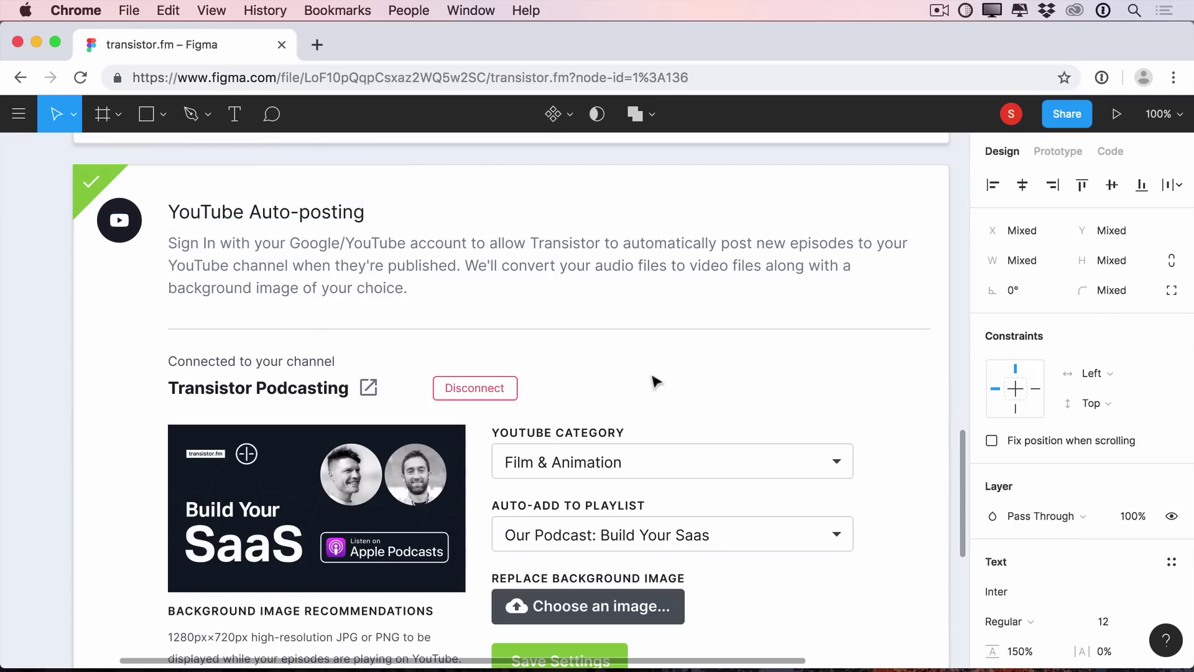
# Move the Disconnect button nearer the channel name and line it up vertically with the external-link icon.
pyautogui.hotkey('shift', 'Up')
pyautogui.press('Down')
pyautogui.press('Up')
pyautogui.press('Down')
pyautogui.press('Down')
pyautogui.press('Down')
pyautogui.press('Down')
pyautogui.press('Down')
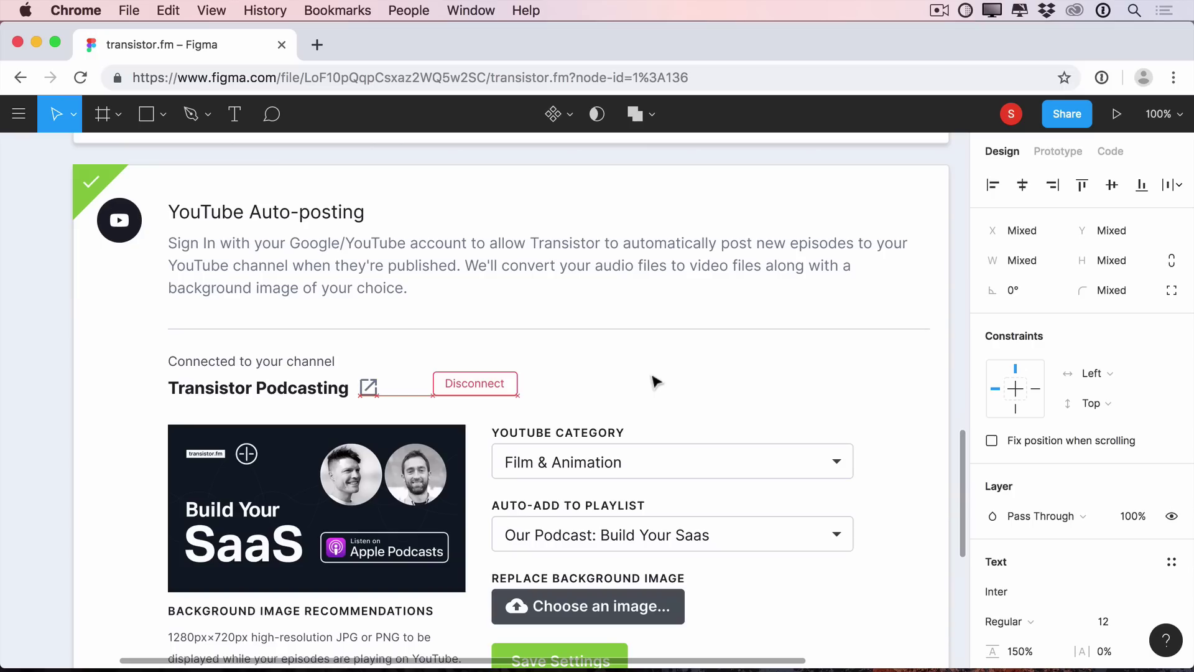
# Nudge the Disconnect button left to narrow its gap to the external-link icon.
pyautogui.press('Left')
pyautogui.press('Left')
pyautogui.press('Left')
pyautogui.hotkey('shift', 'Left')
pyautogui.hotkey('shift', 'Left')
pyautogui.hotkey('shift', 'Left')
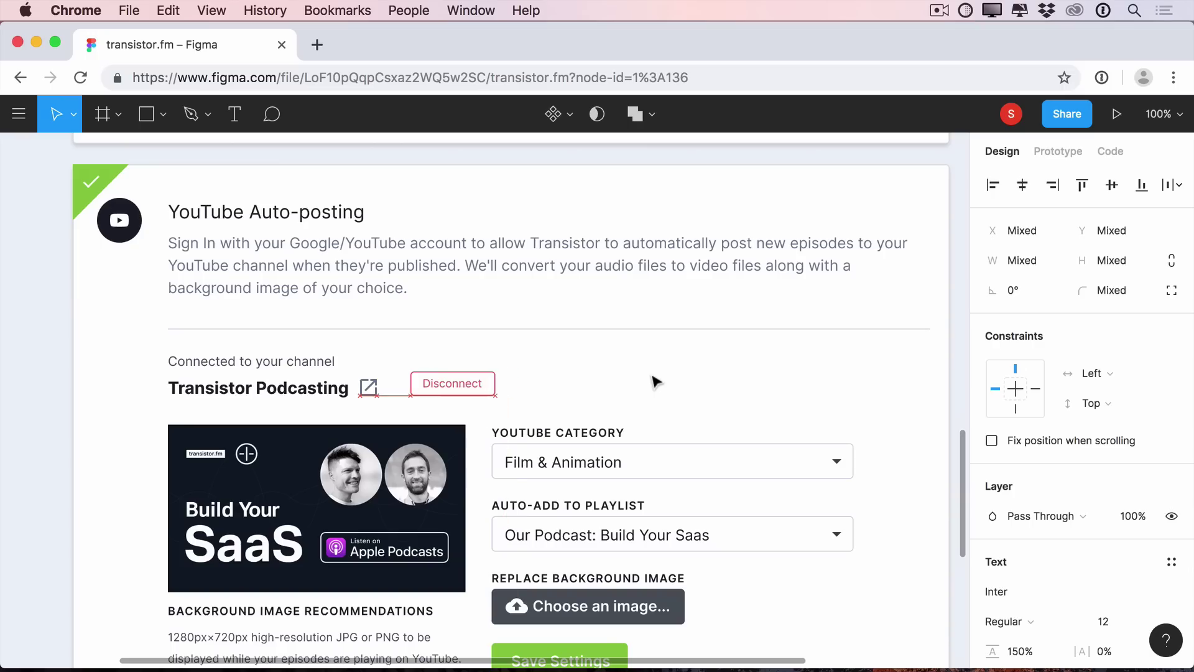
pyautogui.press('Left')
pyautogui.press('Left')
pyautogui.press('Left')
pyautogui.click(485, 413)
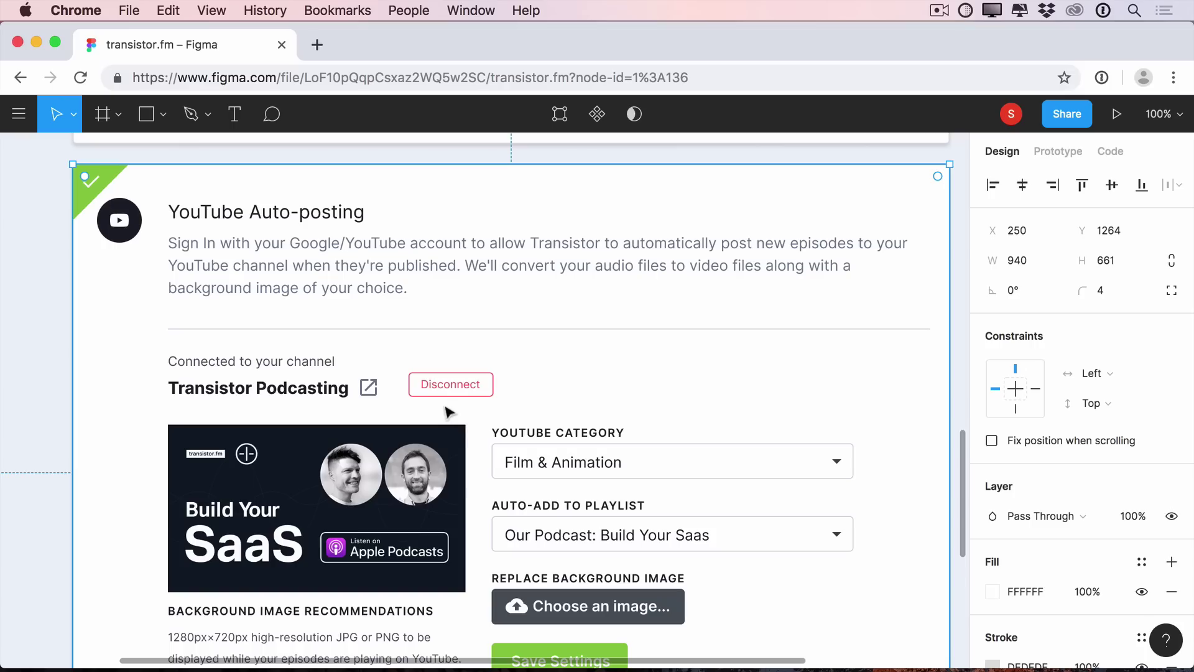
pyautogui.click(61, 422)
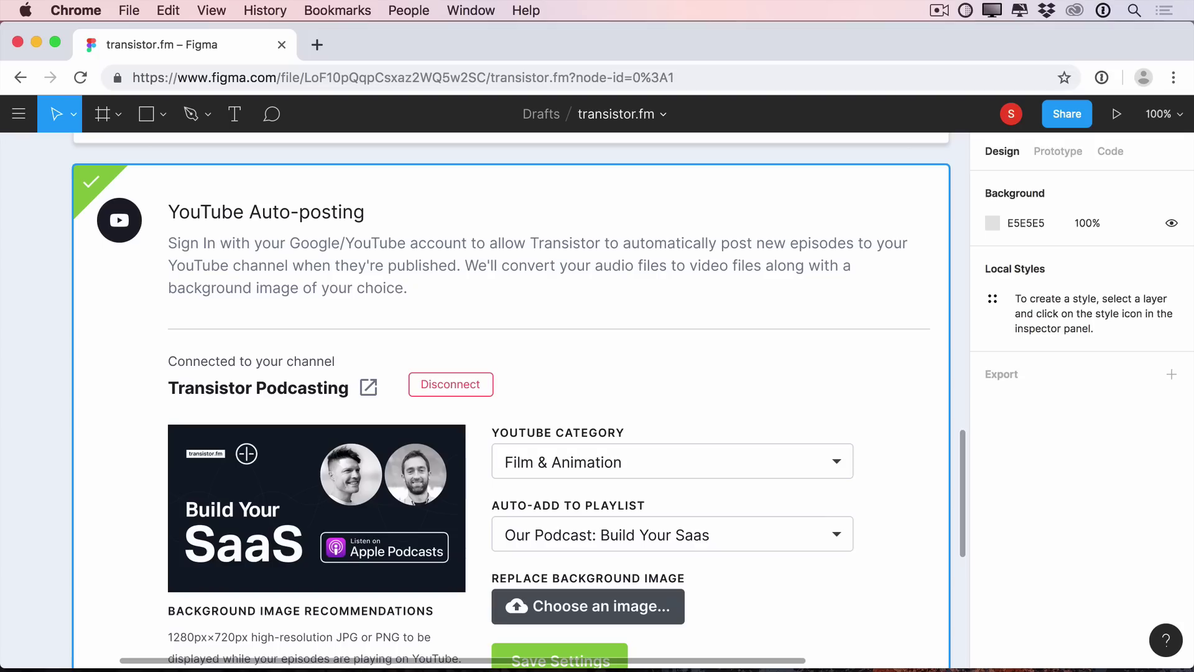
# Remove the outline from the YouTube card's Disconnect button and colour its label with the CoolGray/700 style.
pyautogui.click(450, 384)
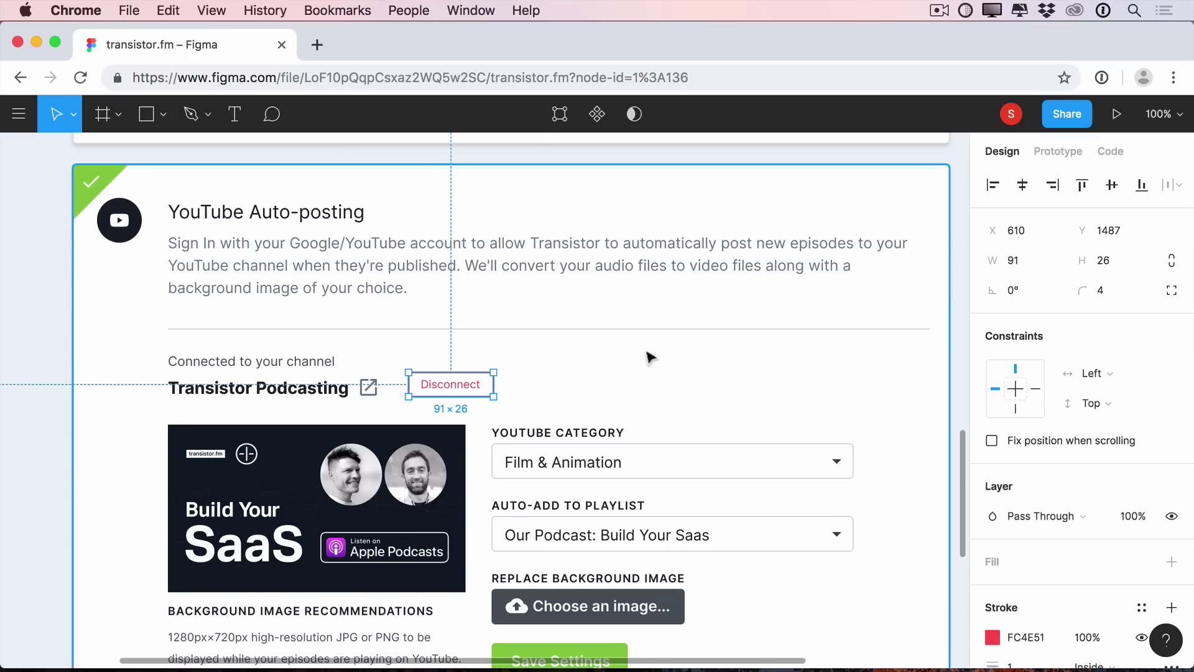
pyautogui.click(450, 384)
pyautogui.press('super+Tab')
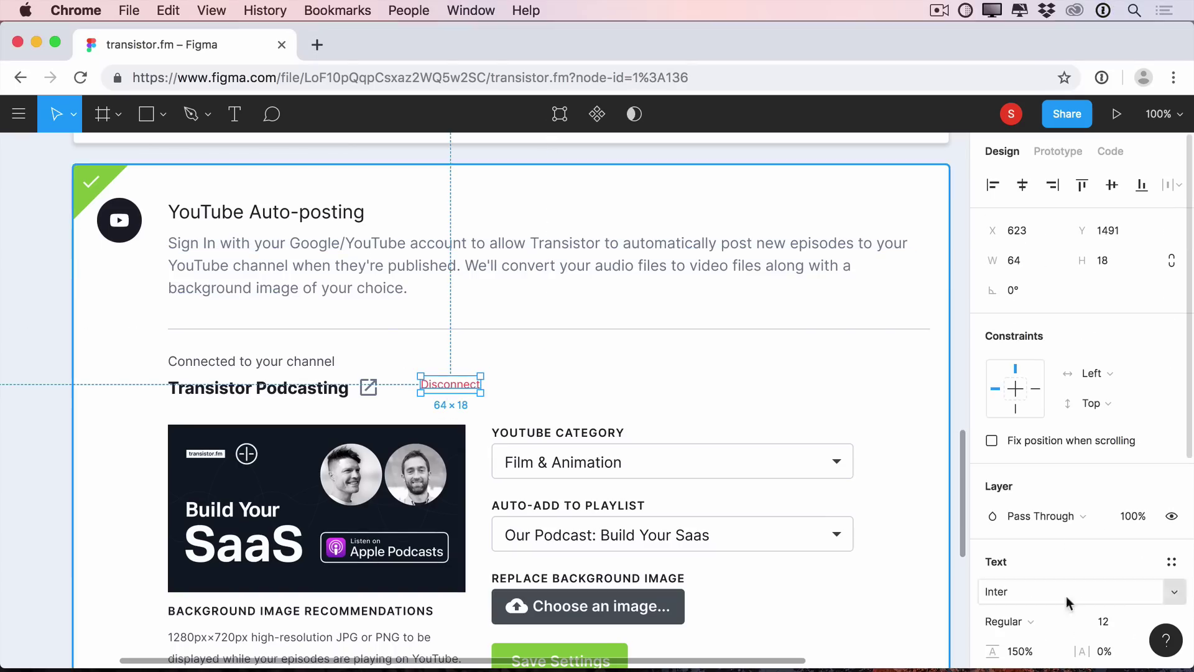
pyautogui.scroll(-7, 1082, 616)
pyautogui.click(1141, 327)
pyautogui.scroll(-10, 1113, 600)
pyautogui.click(1067, 611)
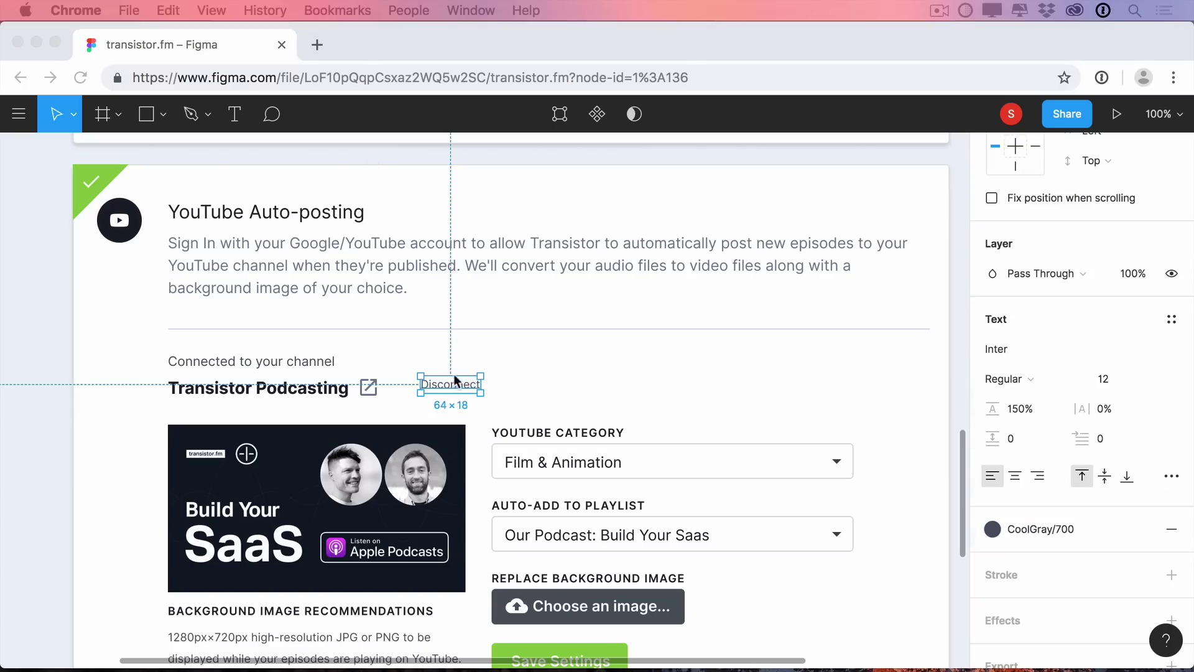
pyautogui.scroll(-2, 1106, 553)
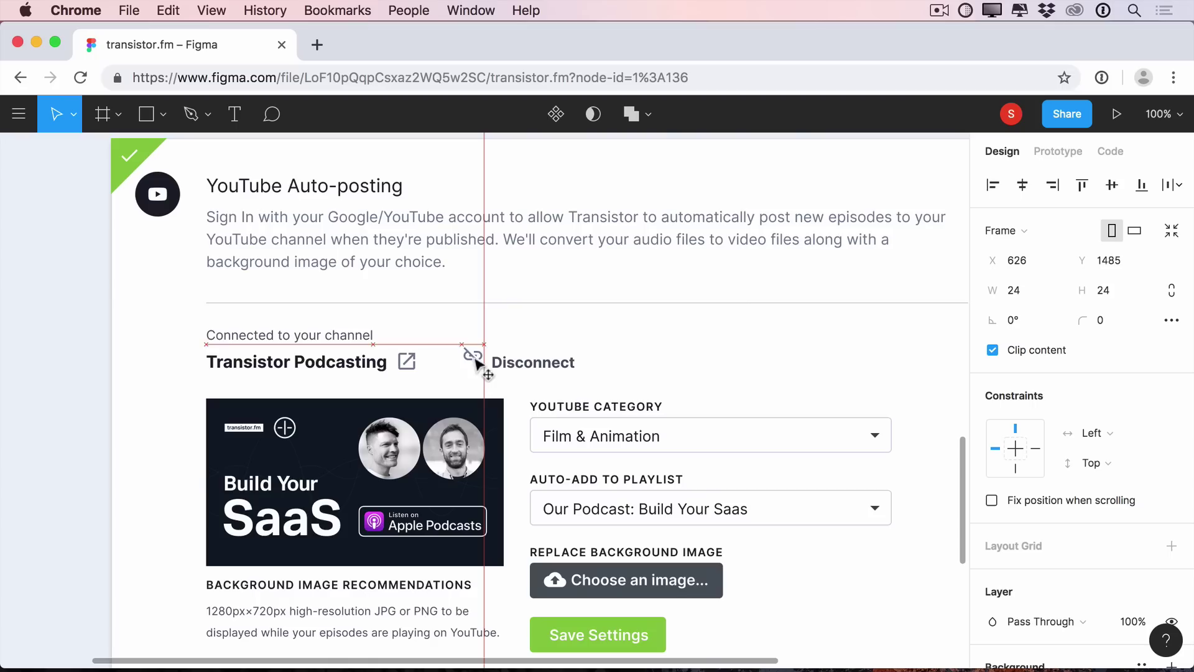
# Place the unlink icon beside the enlarged Disconnect label and align the pair with the divider's right end in the channel row.
pyautogui.moveTo(474, 358); pyautogui.dragTo(847, 382)
pyautogui.keyDown('shift'); pyautogui.click(531, 368); pyautogui.keyUp('shift')
pyautogui.hscroll(3, 863, 365)
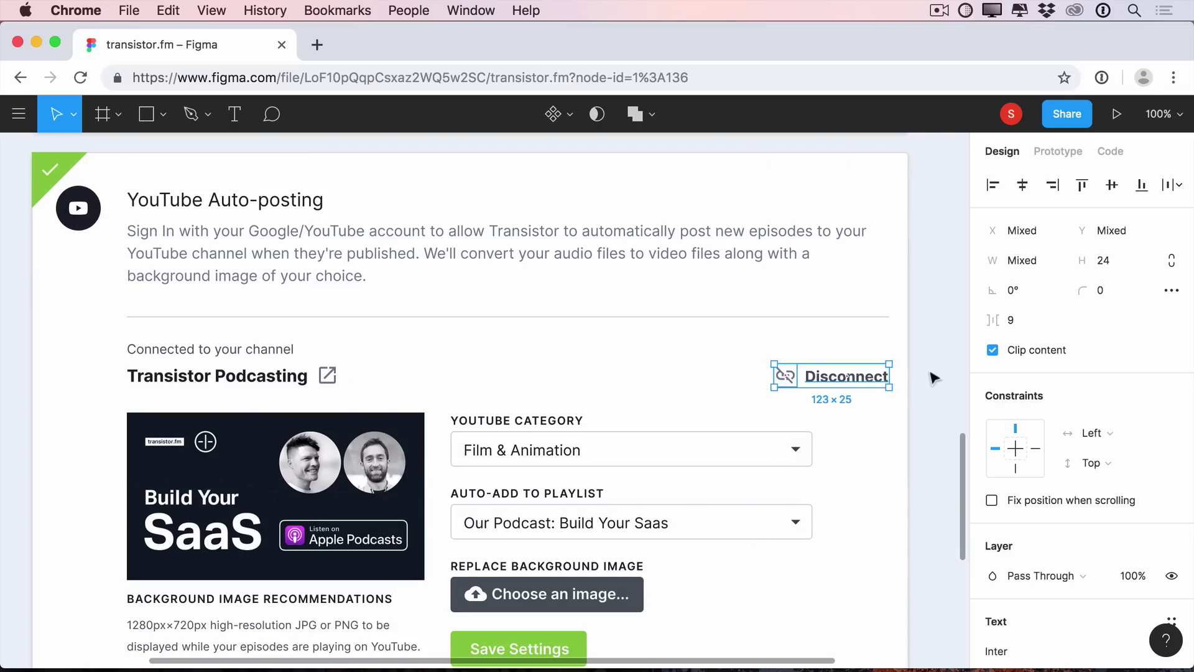
pyautogui.hotkey('shift', 'Right')
pyautogui.hotkey('shift', 'Right')
pyautogui.hotkey('shift', 'Right')
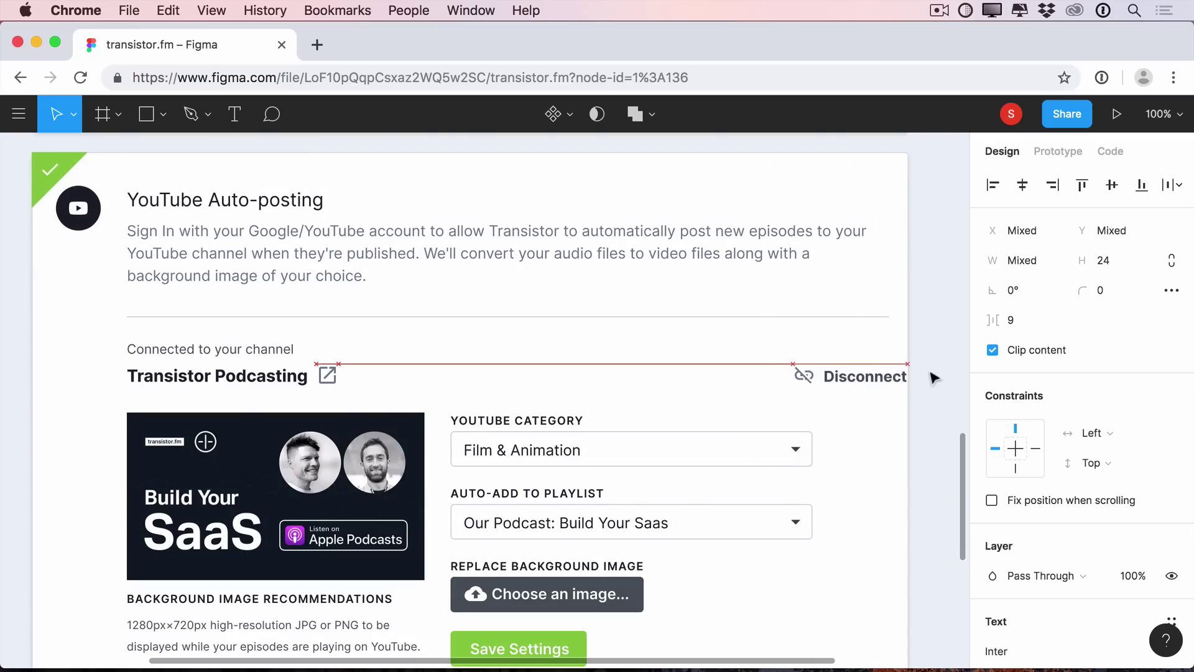
pyautogui.hotkey('shift', 'Left')
pyautogui.hotkey('shift', 'Left')
pyautogui.hotkey('shift', 'Left')
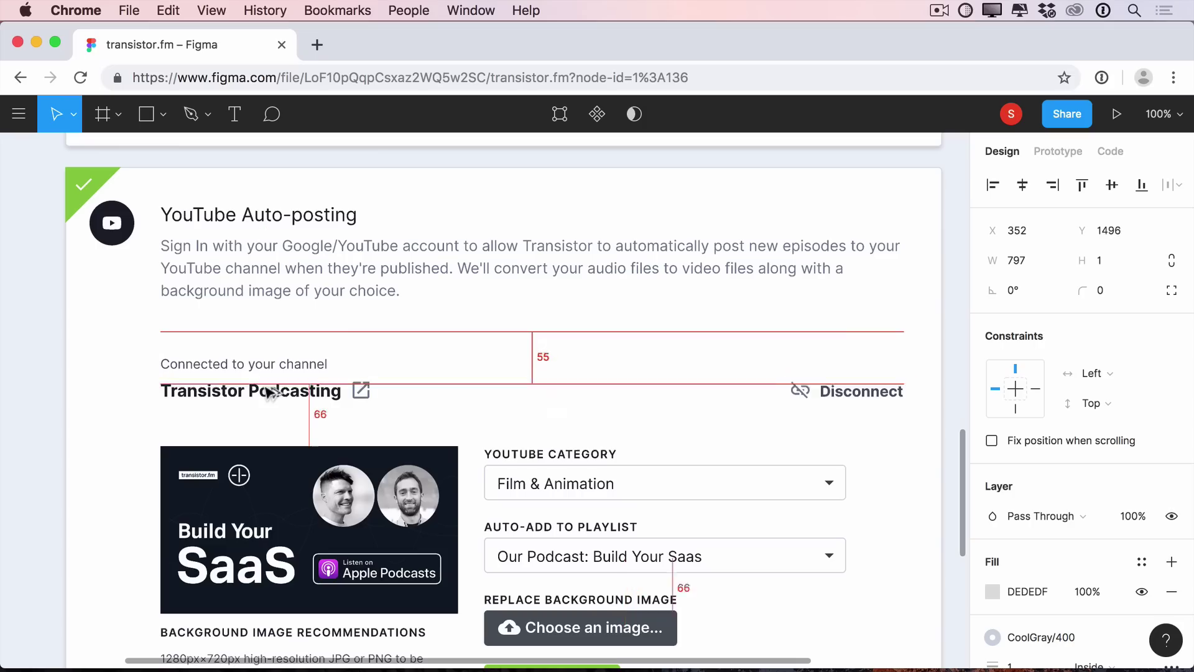
# Place a copy of the divider just below the channel row at Y 1540 and set its height to 2.
pyautogui.moveTo(267, 388); pyautogui.dragTo(262, 396)
pyautogui.hotkey('shift', 'Down')
pyautogui.hotkey('shift', 'Down')
pyautogui.hotkey('shift', 'Down')
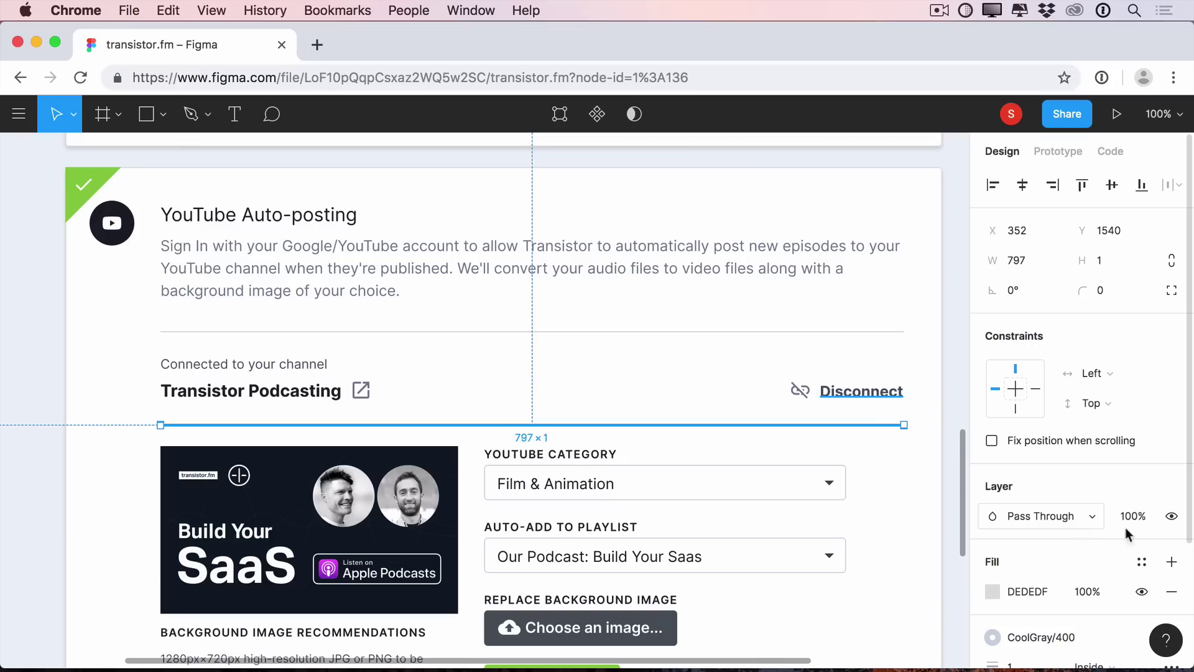
pyautogui.click(1103, 259)
pyautogui.write('2')
pyautogui.press('Return')
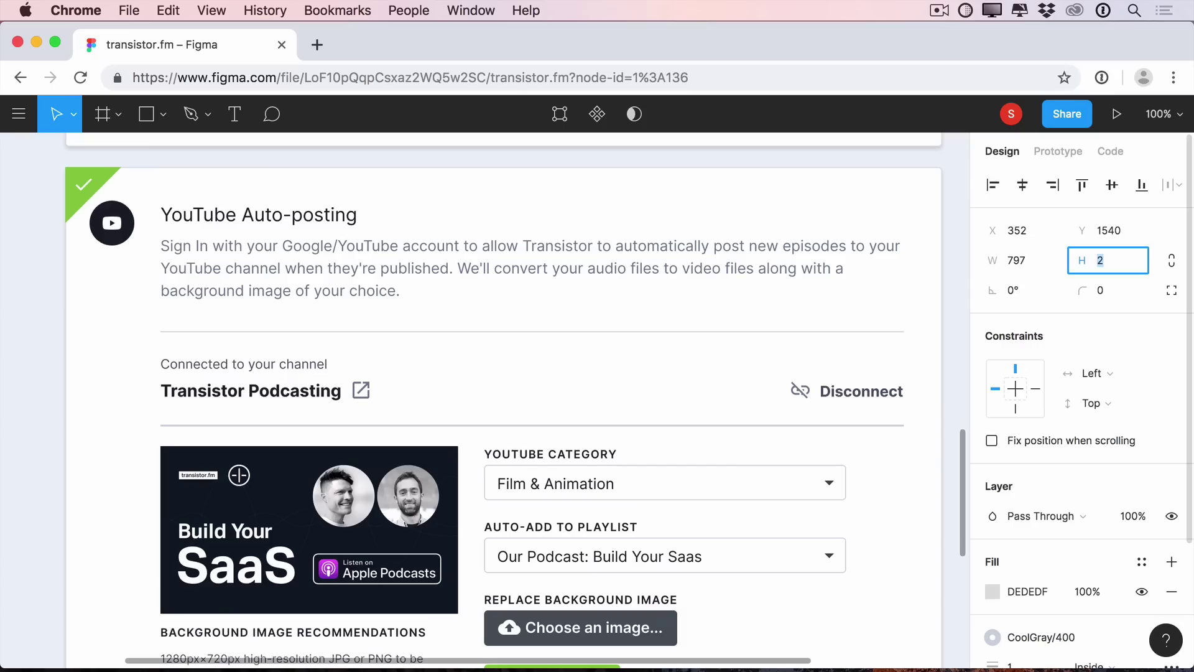
# Delete the original divider above "Connected to your channel".
pyautogui.scroll(-2, 155, 378)
pyautogui.click(151, 288)
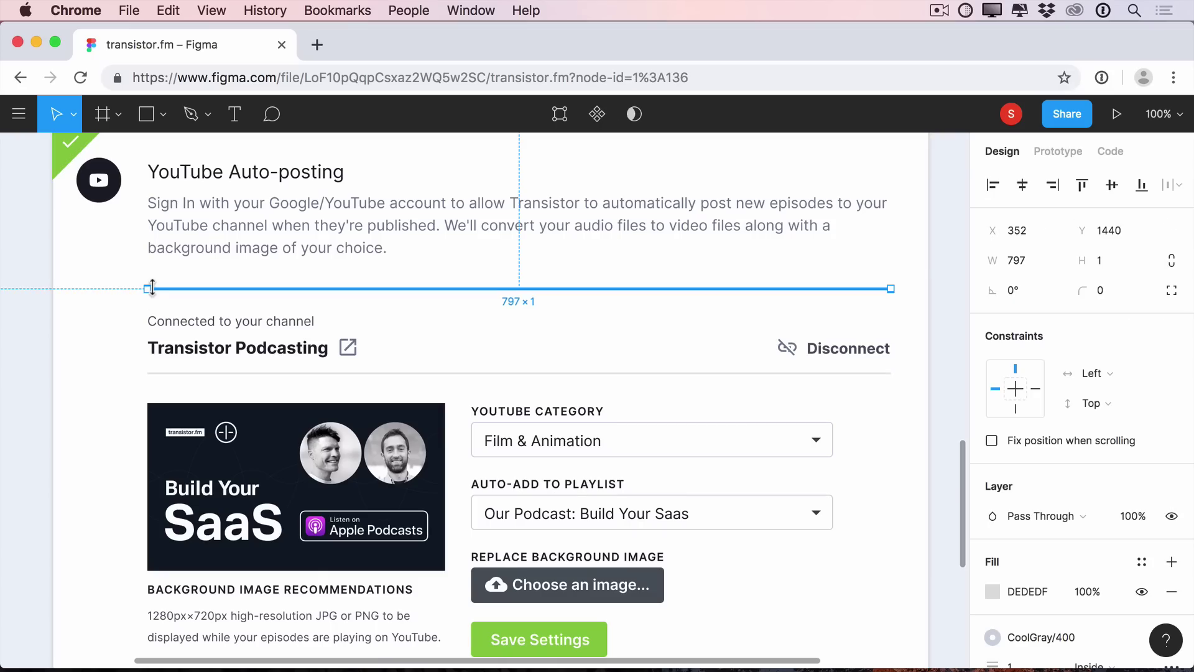
pyautogui.press('Delete')
# Duplicate the YouTube card's background and shorten the copy from above so it starts just below the description.
pyautogui.click(107, 305)
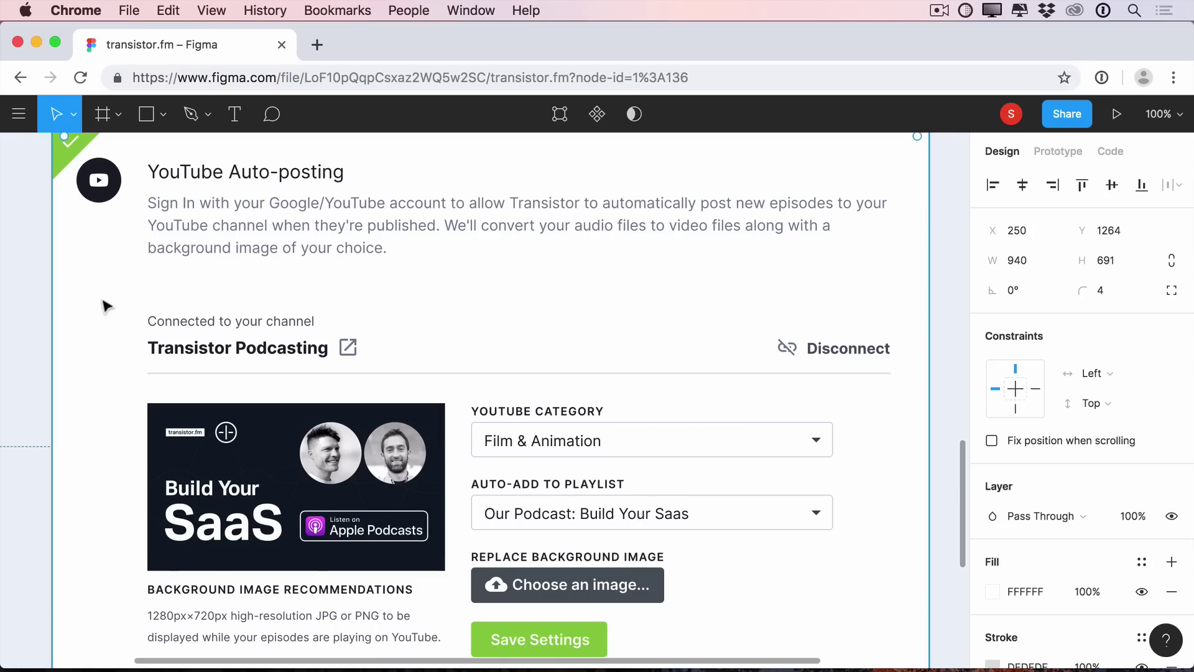
pyautogui.press('cmd+d')
pyautogui.scroll(2, 280, 248)
pyautogui.moveTo(387, 186); pyautogui.dragTo(375, 348)
# Square off the two upper corners of the duplicated card background.
pyautogui.press('Return')
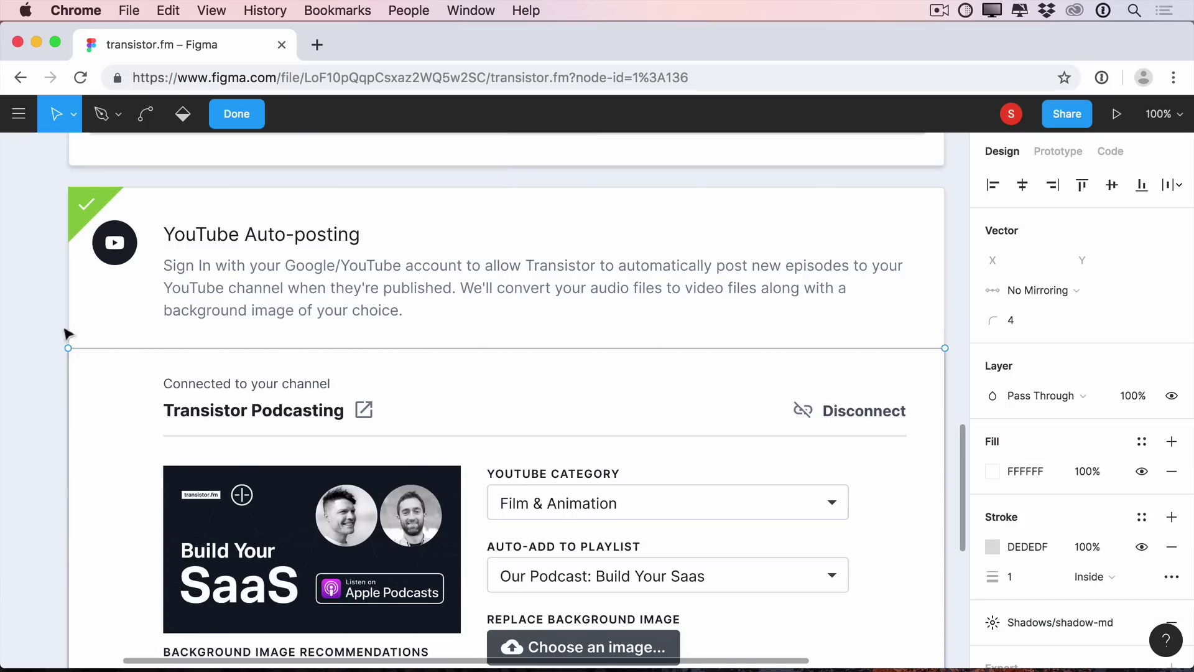
pyautogui.moveTo(35, 328); pyautogui.dragTo(1034, 375)
pyautogui.hscroll(-2, 930, 380)
pyautogui.moveTo(993, 319); pyautogui.dragTo(949, 319)
pyautogui.scroll(-1, 1021, 432)
pyautogui.click(945, 379)
# Remove the duplicated background's outline and fill it with the CoolGray/100 style.
pyautogui.click(1171, 513)
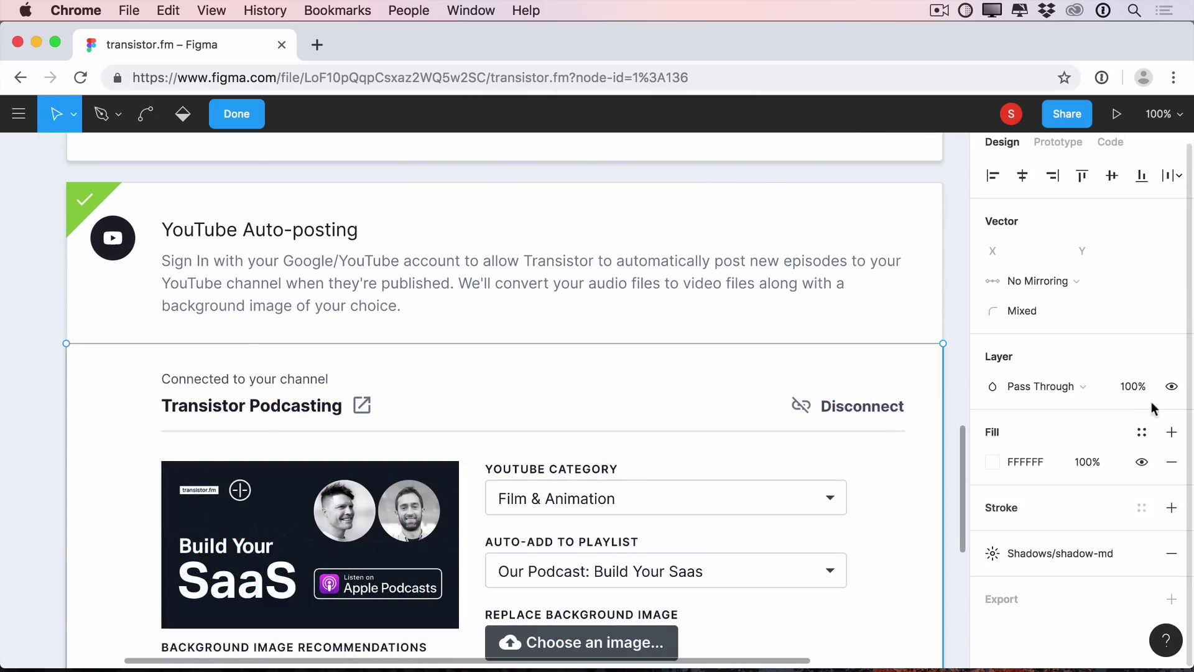
pyautogui.click(1141, 429)
pyautogui.scroll(-15, 1106, 566)
pyautogui.scroll(1, 1107, 569)
pyautogui.click(1067, 415)
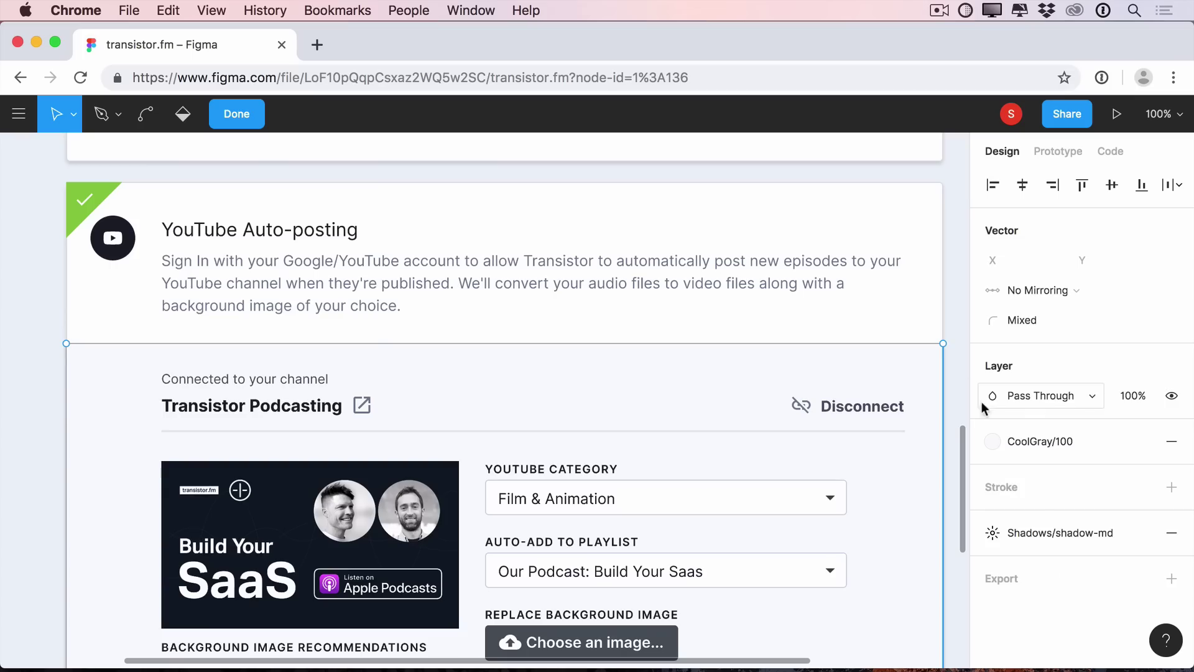
pyautogui.click(947, 317)
pyautogui.scroll(-2, 950, 321)
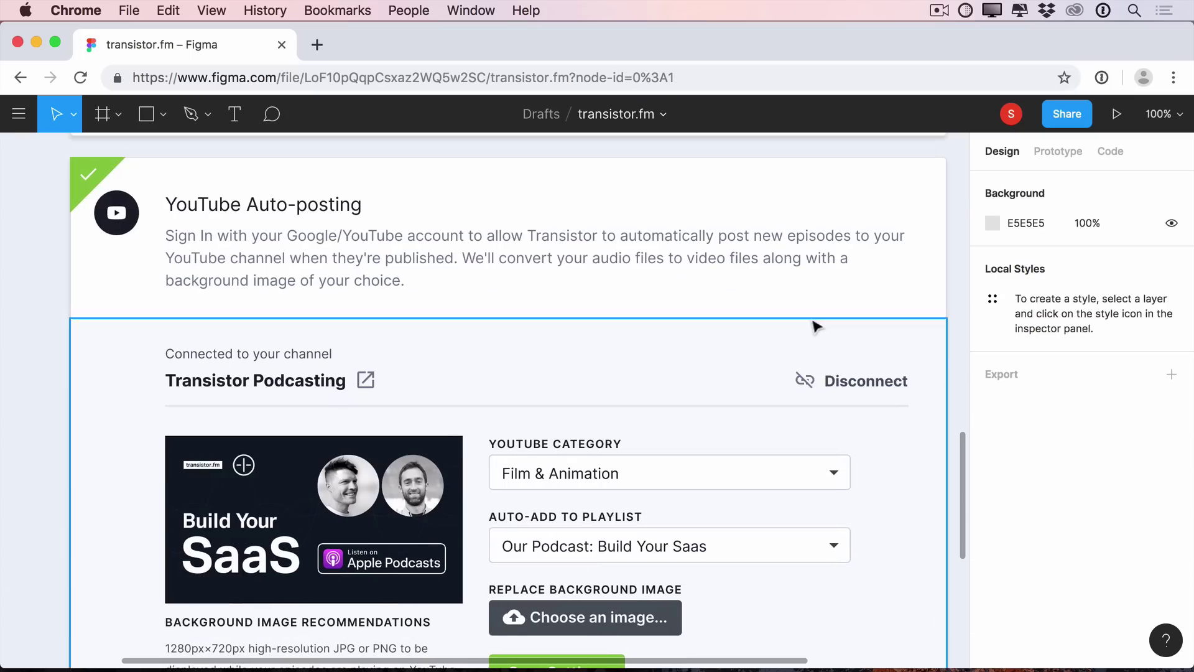
pyautogui.hscroll(2, 857, 314)
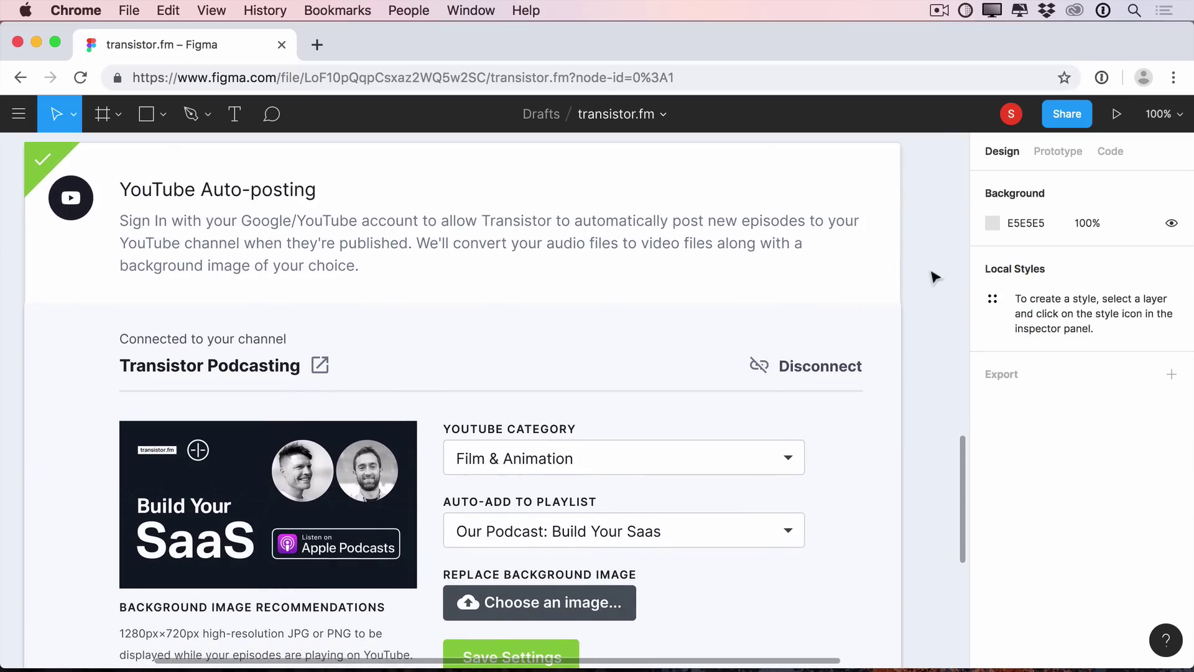
pyautogui.scroll(2, 923, 274)
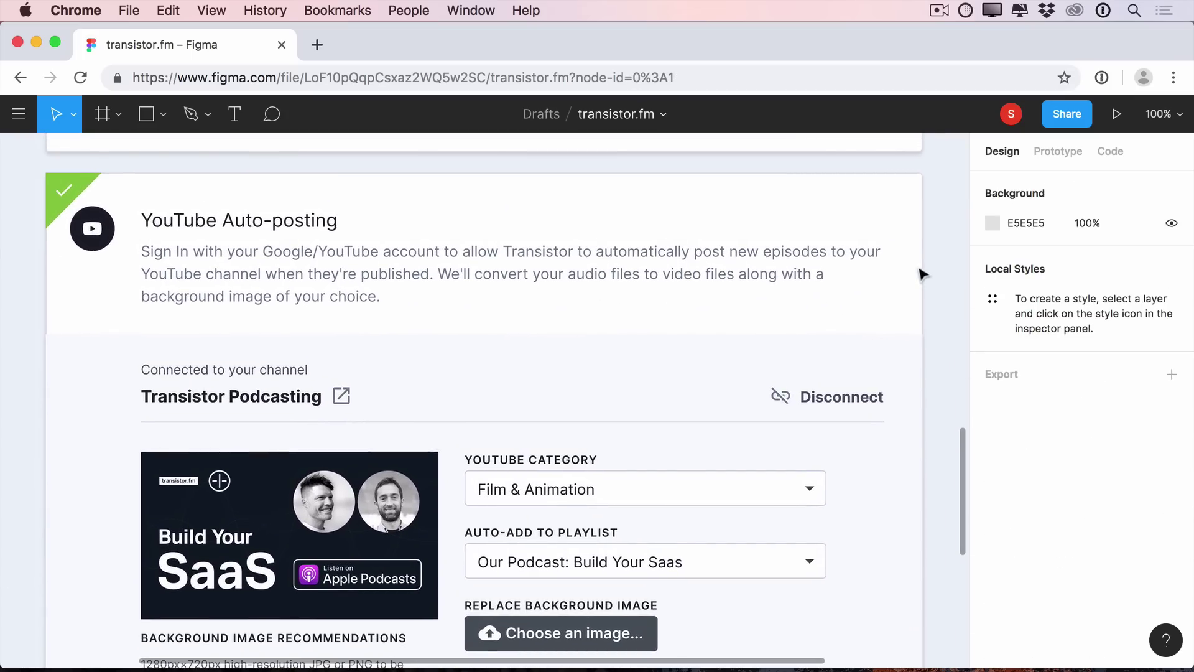
# Remove the outline from the white YouTube card background and set its corner radius to 8.
pyautogui.click(923, 274)
pyautogui.scroll(-2, 1163, 596)
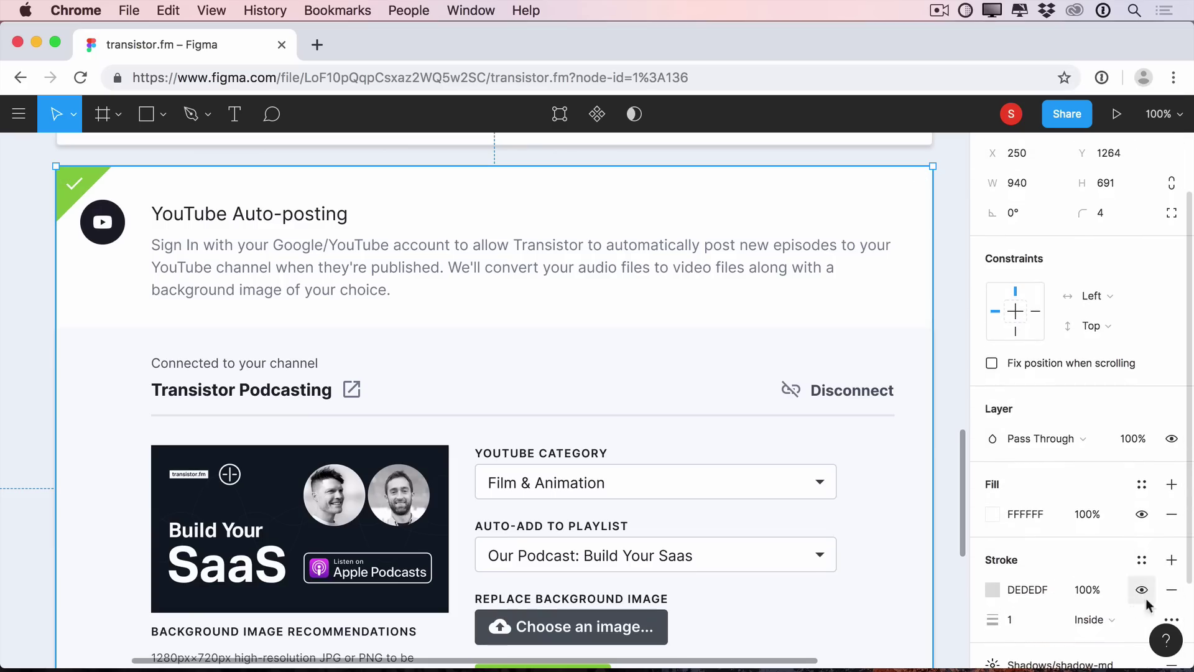
pyautogui.click(1171, 590)
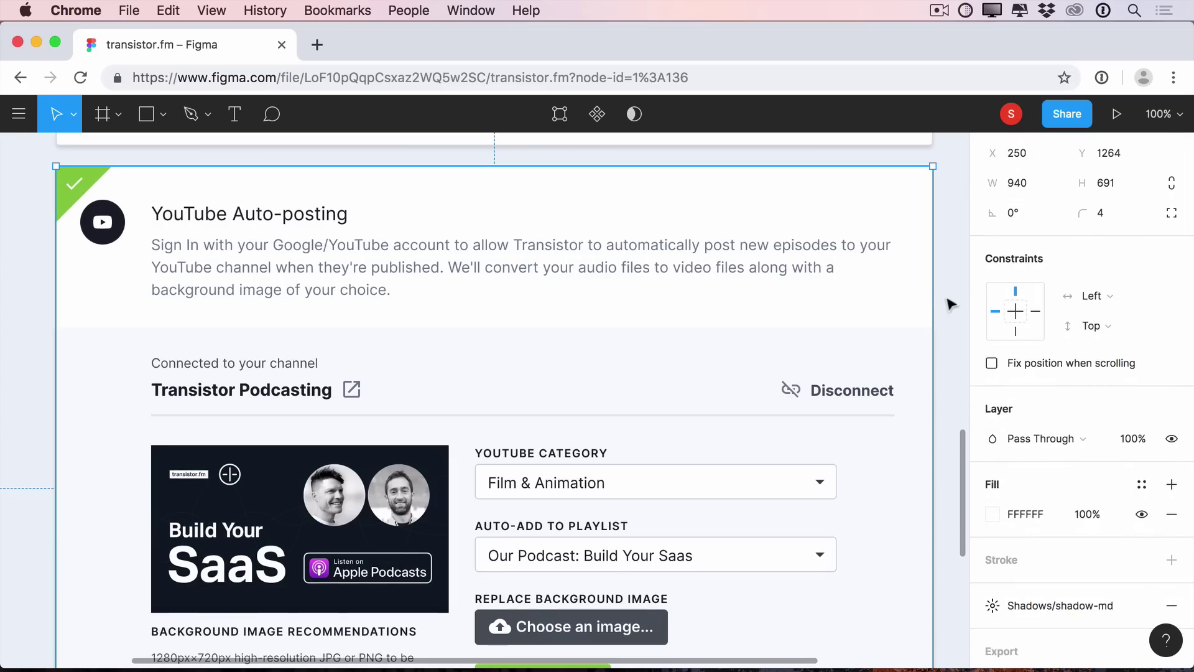
pyautogui.scroll(2, 1064, 314)
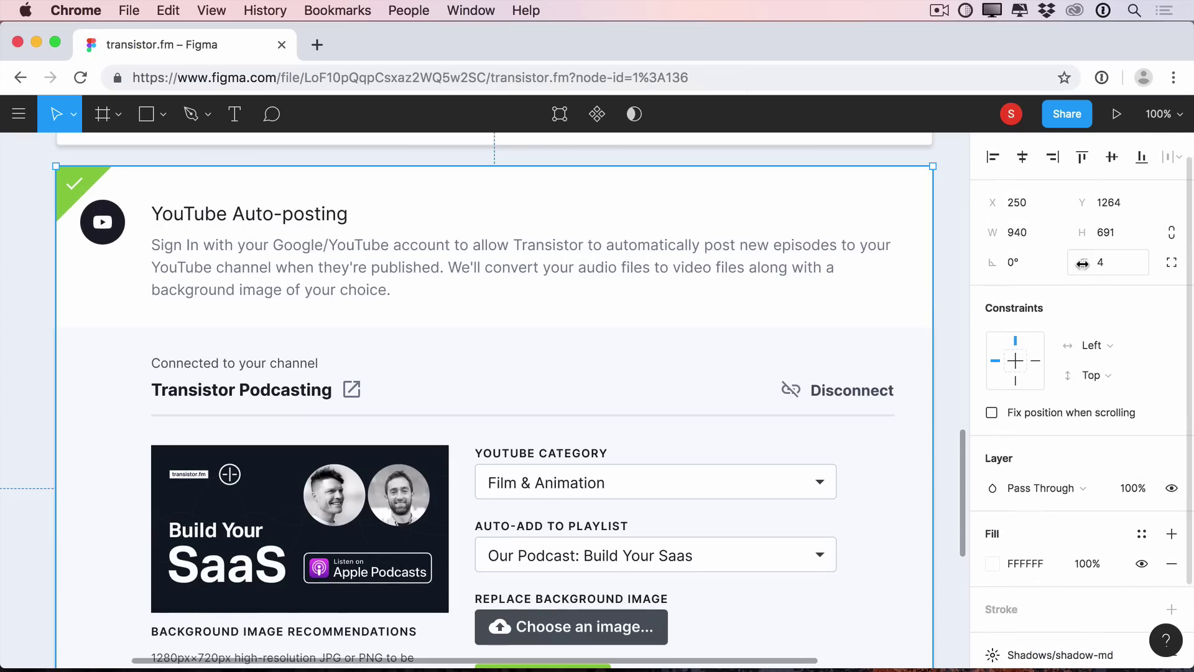
pyautogui.press('Up')
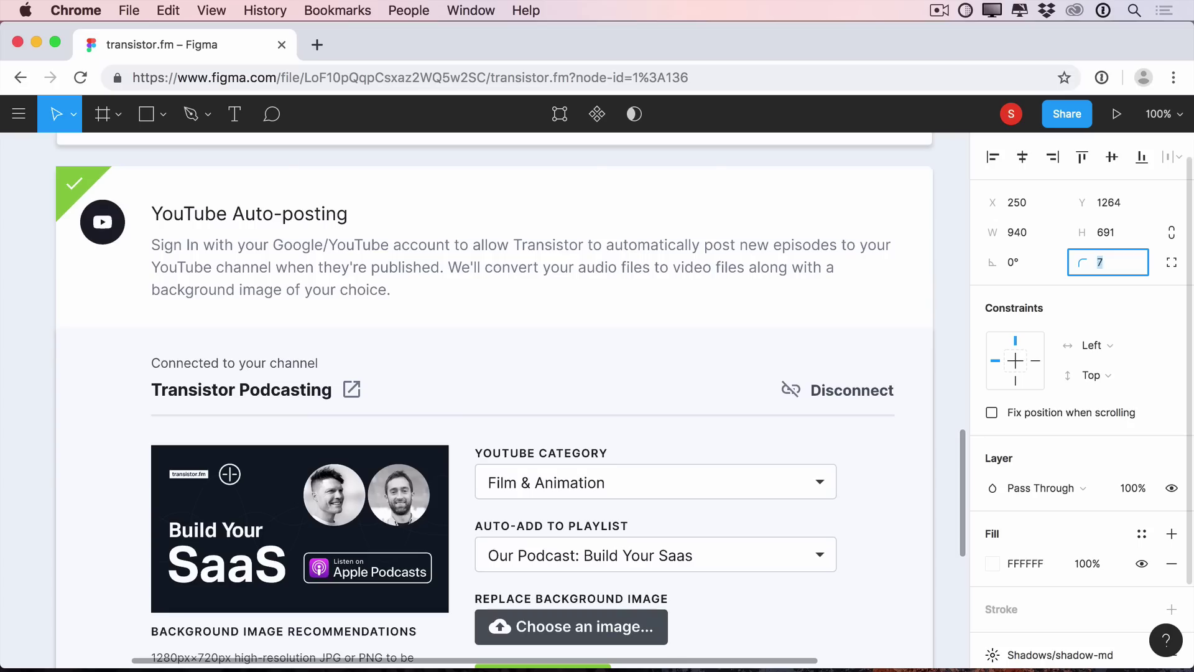
pyautogui.click(961, 271)
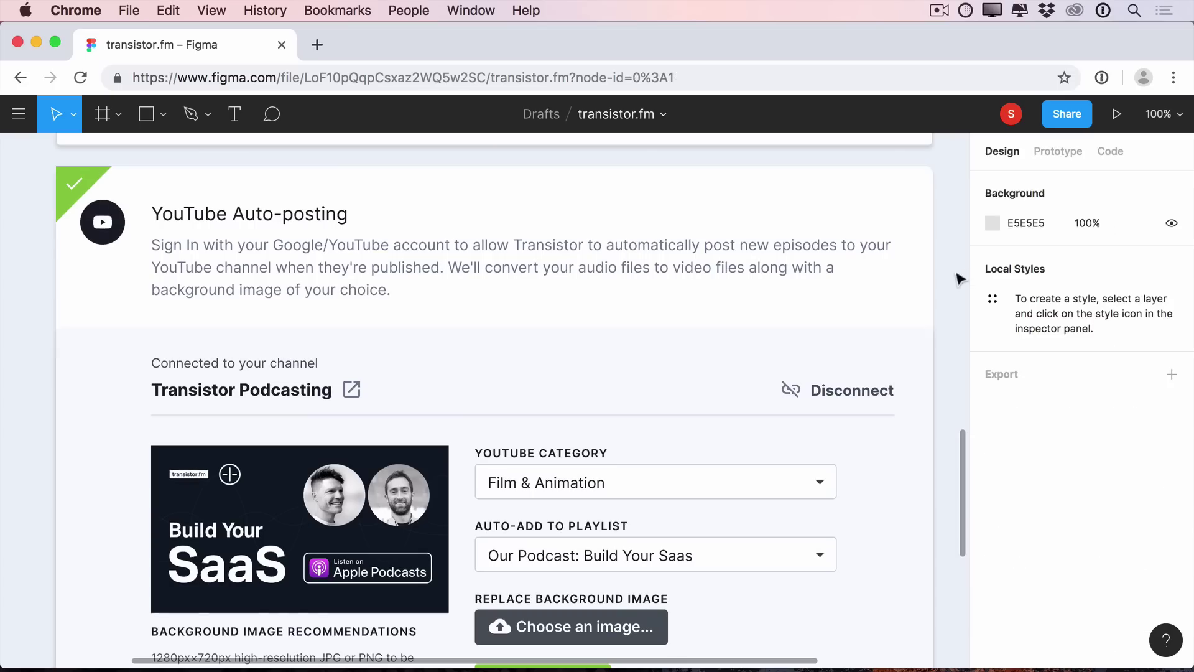
pyautogui.scroll(-3, 951, 304)
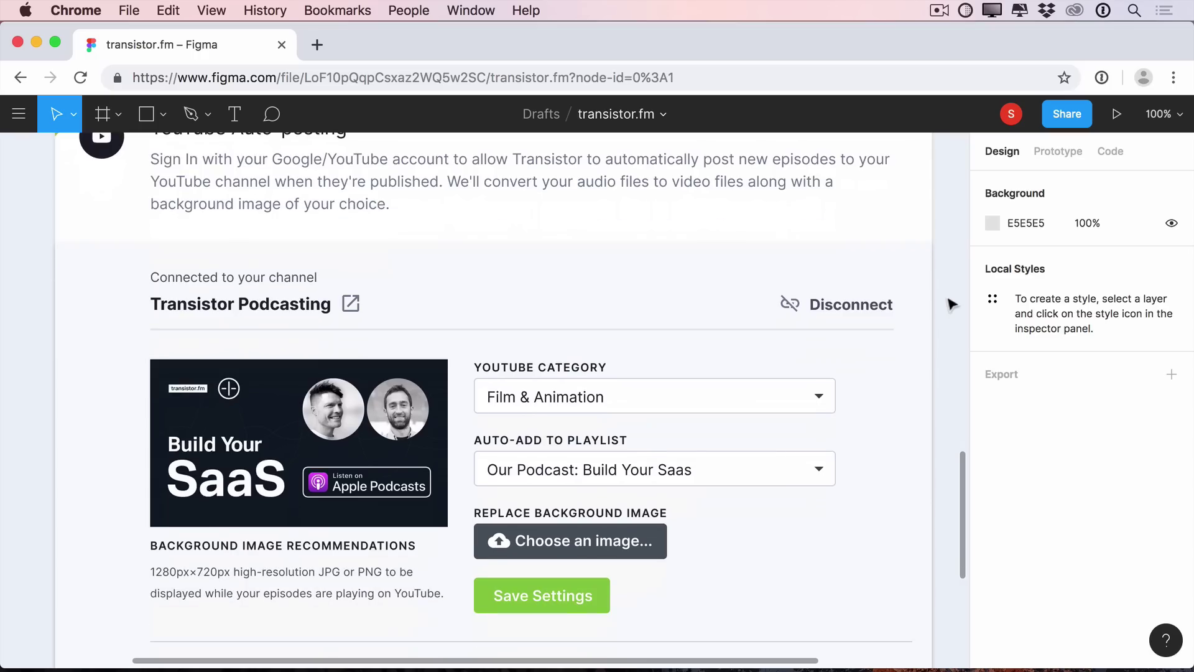
pyautogui.scroll(12, 640, 485)
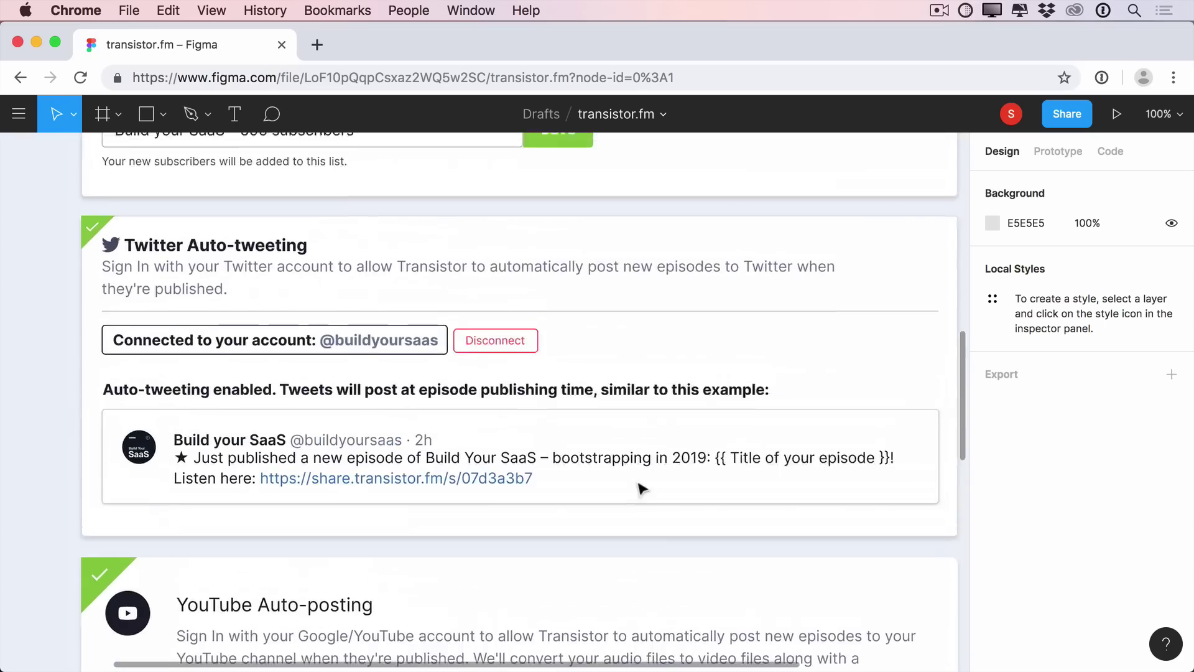
pyautogui.scroll(1, 641, 488)
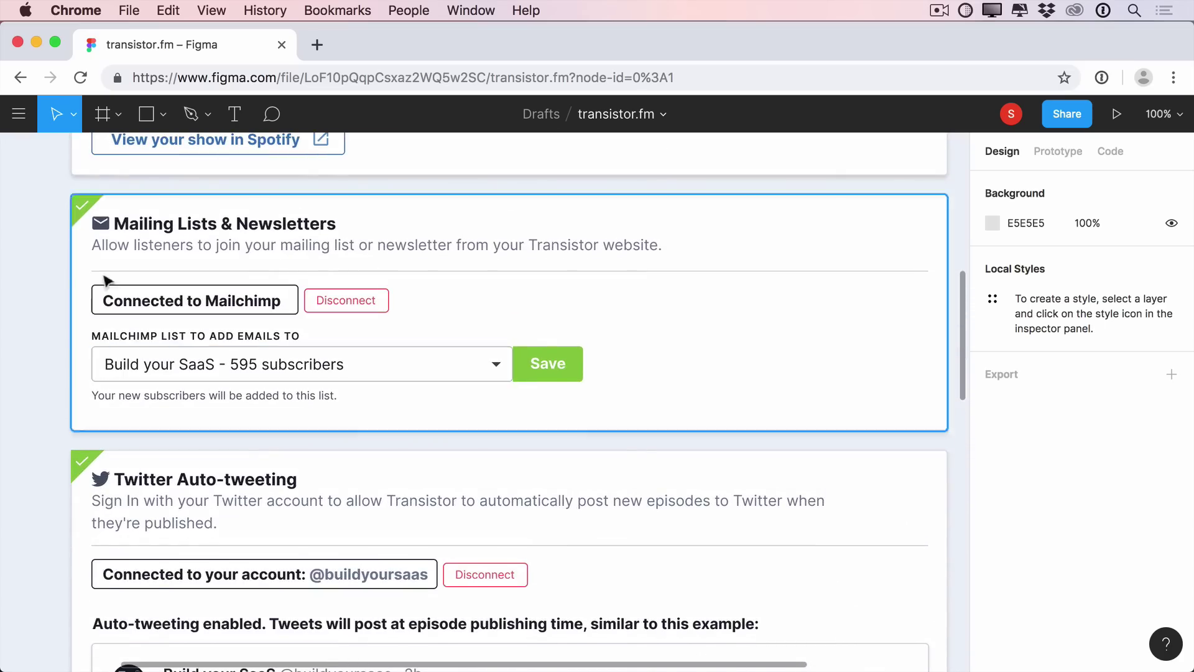
pyautogui.scroll(-13, 101, 421)
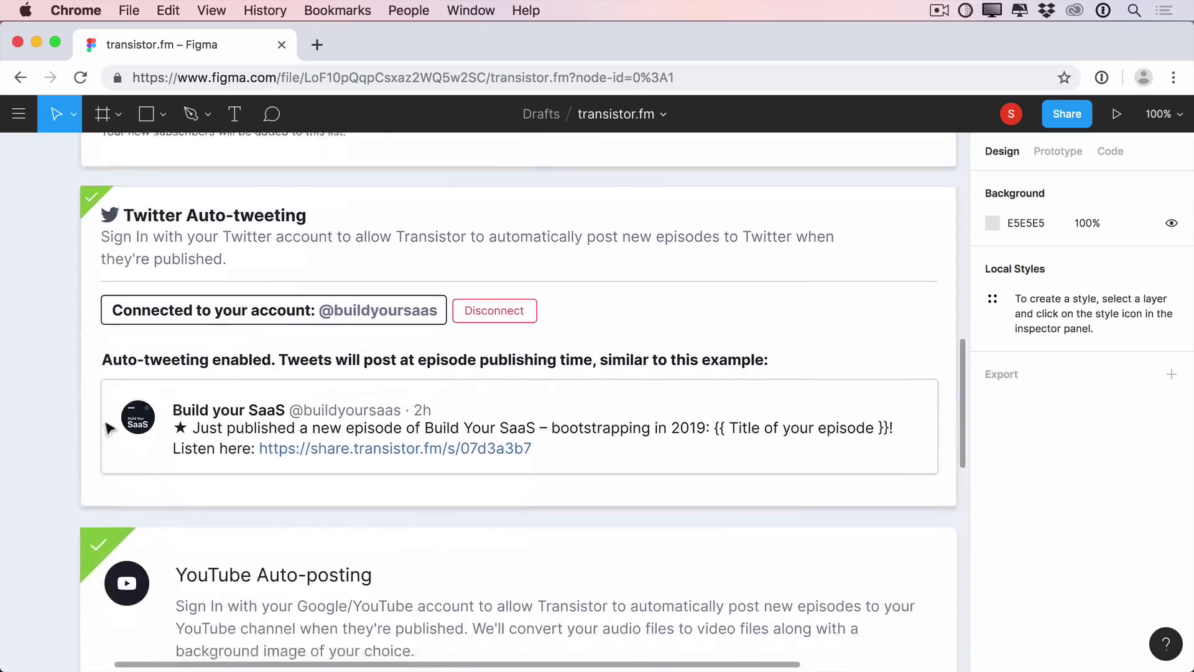
pyautogui.scroll(-2, 107, 428)
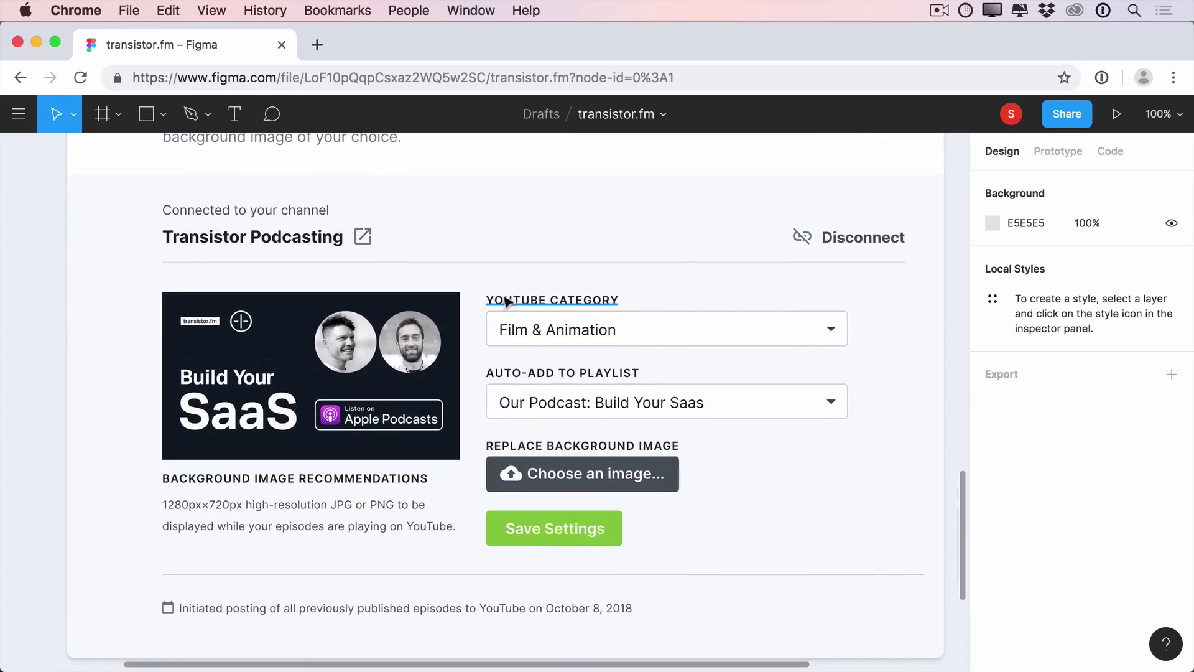
# Swap the YouTube settings columns, with the form fields on the left and the image with its recommendations on the right at X 760.
pyautogui.moveTo(344, 428); pyautogui.dragTo(663, 426)
pyautogui.moveTo(802, 334); pyautogui.dragTo(445, 336)
pyautogui.click(591, 328)
pyautogui.moveTo(597, 335); pyautogui.dragTo(641, 336)
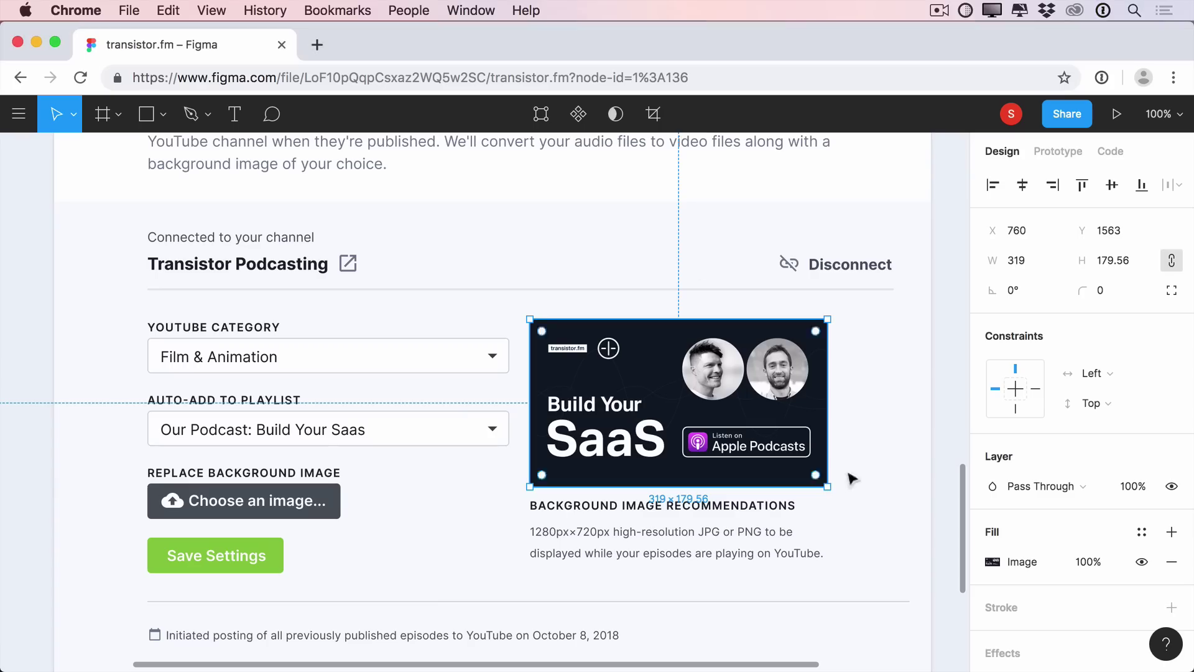
# Enlarge the background image proportionally until its right edge meets the end of the divider under the channel row.
pyautogui.moveTo(827, 486); pyautogui.dragTo(892, 524)
pyautogui.click(1029, 261)
pyautogui.press('Up')
# Move the "Background image recommendations" heading and its description down to sit below the enlarged image.
pyautogui.click(715, 545)
pyautogui.keyDown('shift'); pyautogui.click(641, 506); pyautogui.keyUp('shift')
pyautogui.hotkey('shift', 'Down')
pyautogui.hotkey('shift', 'Down')
pyautogui.hotkey('shift', 'Down')
pyautogui.hotkey('shift', 'Down')
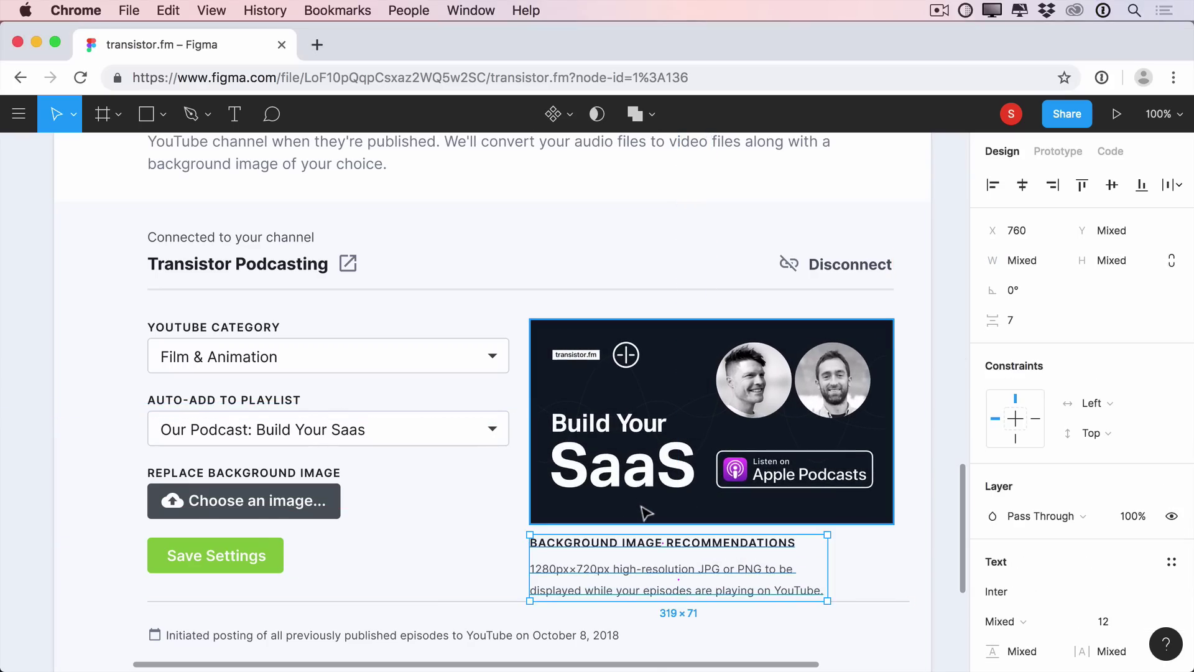
pyautogui.hotkey('shift', 'Down')
pyautogui.scroll(-2, 326, 638)
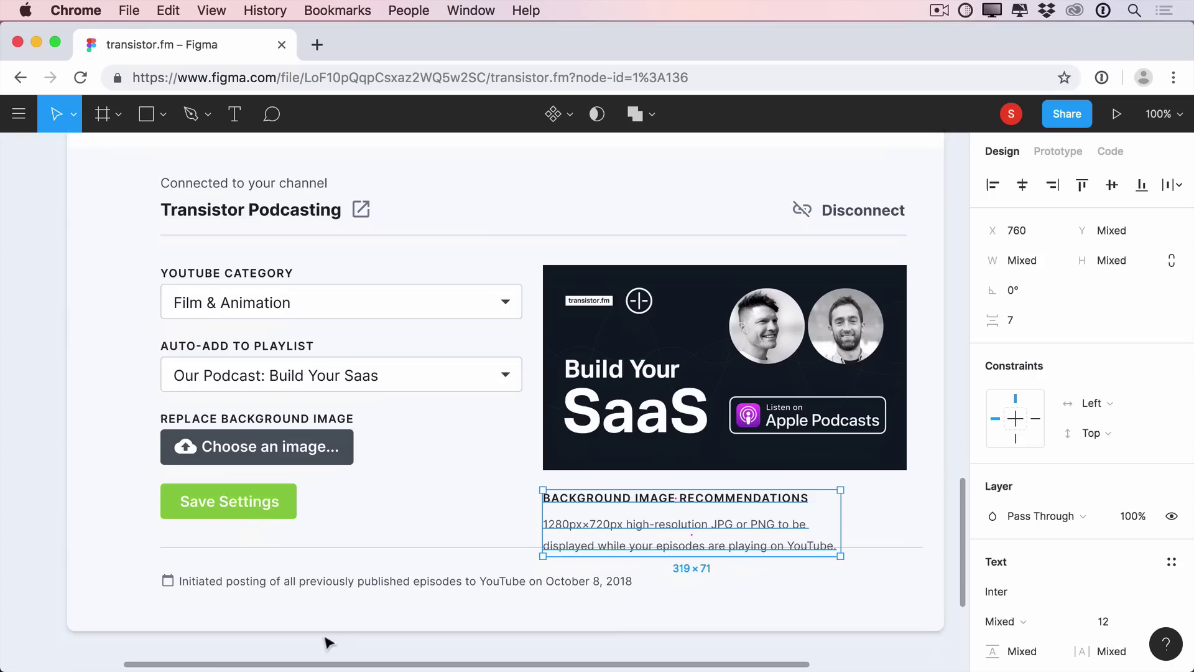
# Move the lower divider, calendar icon and "Initiated posting" note down to clear the image recommendations text.
pyautogui.click(286, 580)
pyautogui.keyDown('shift'); pyautogui.click(170, 579); pyautogui.keyUp('shift')
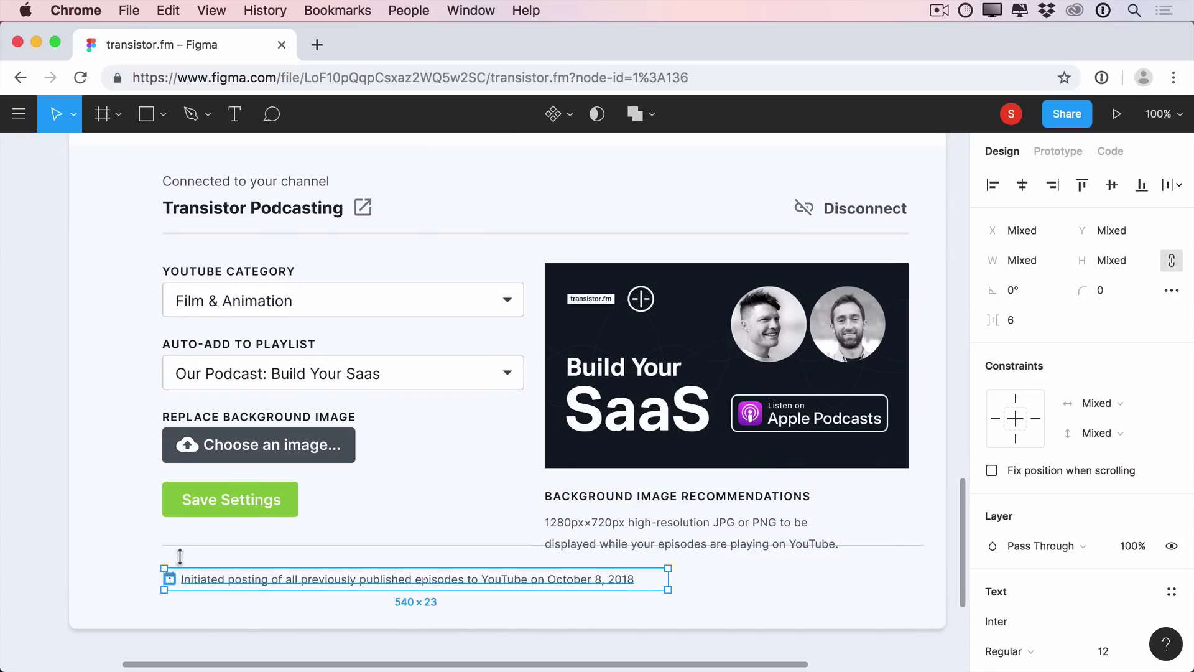
pyautogui.keyDown('shift'); pyautogui.click(206, 548); pyautogui.keyUp('shift')
pyautogui.hotkey('shift', 'Down')
pyautogui.hotkey('shift', 'Down')
pyautogui.hotkey('shift', 'Down')
pyautogui.hotkey('shift', 'Down')
pyautogui.hotkey('shift', 'Down')
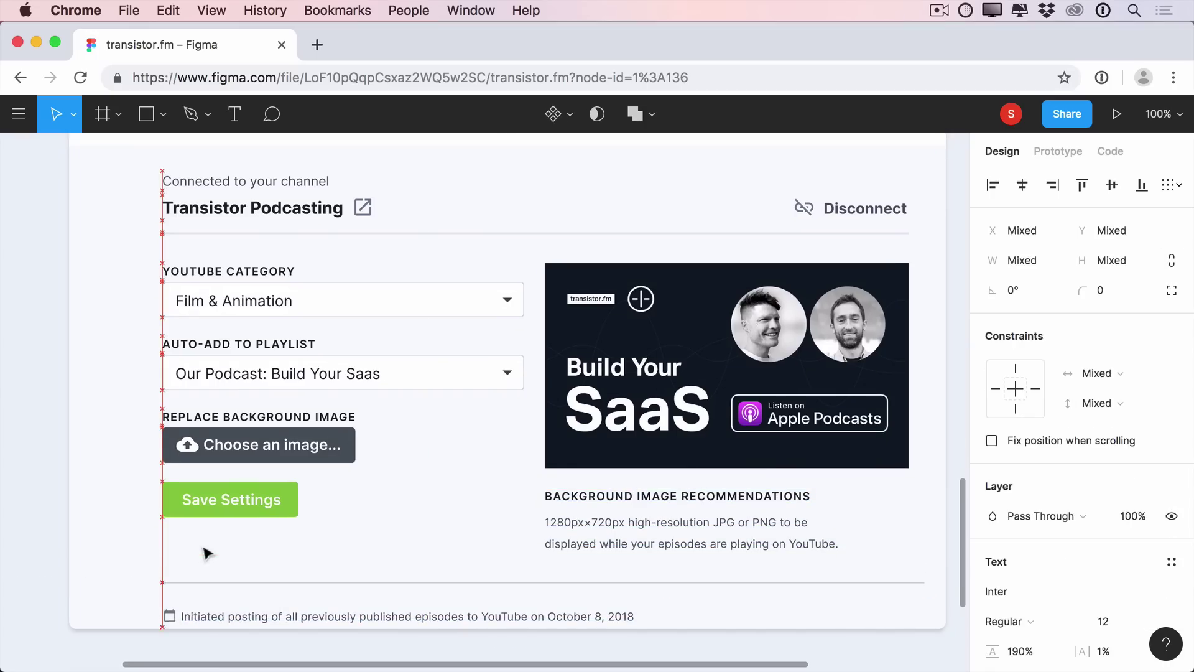
# Extend the cool-gray section and the white YouTube card downward around the moved note, making the card 711 high.
pyautogui.click(116, 523)
pyautogui.press('super+shift+Down')
pyautogui.scroll(3, 117, 231)
pyautogui.click(117, 231)
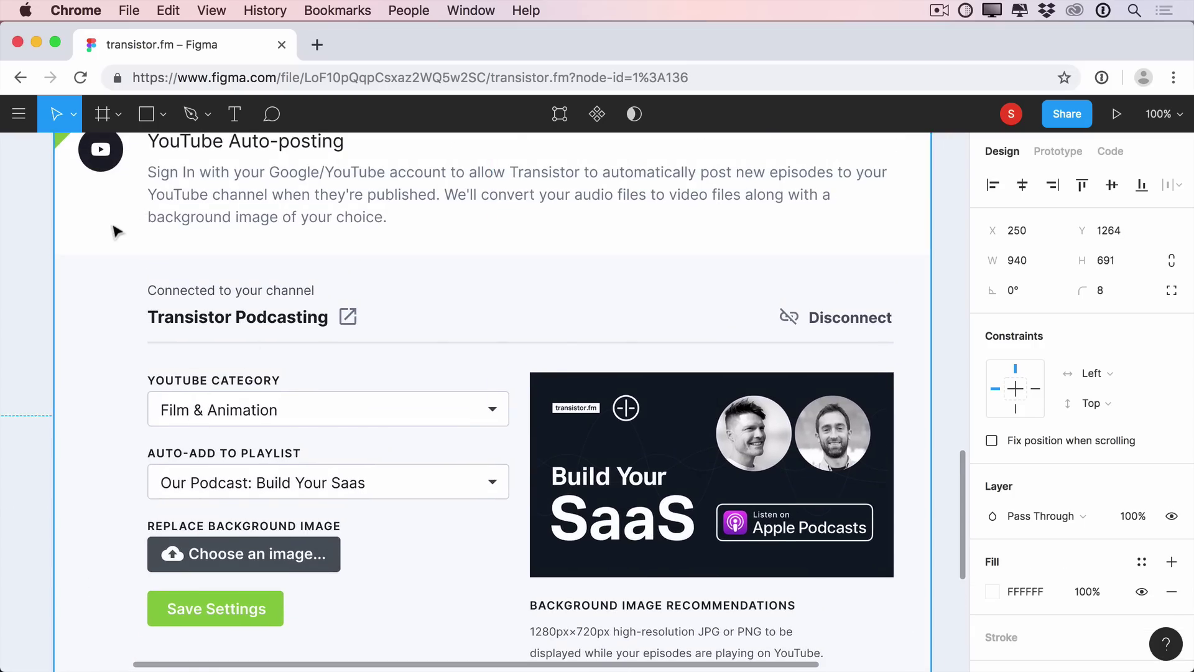
pyautogui.scroll(-4, 112, 428)
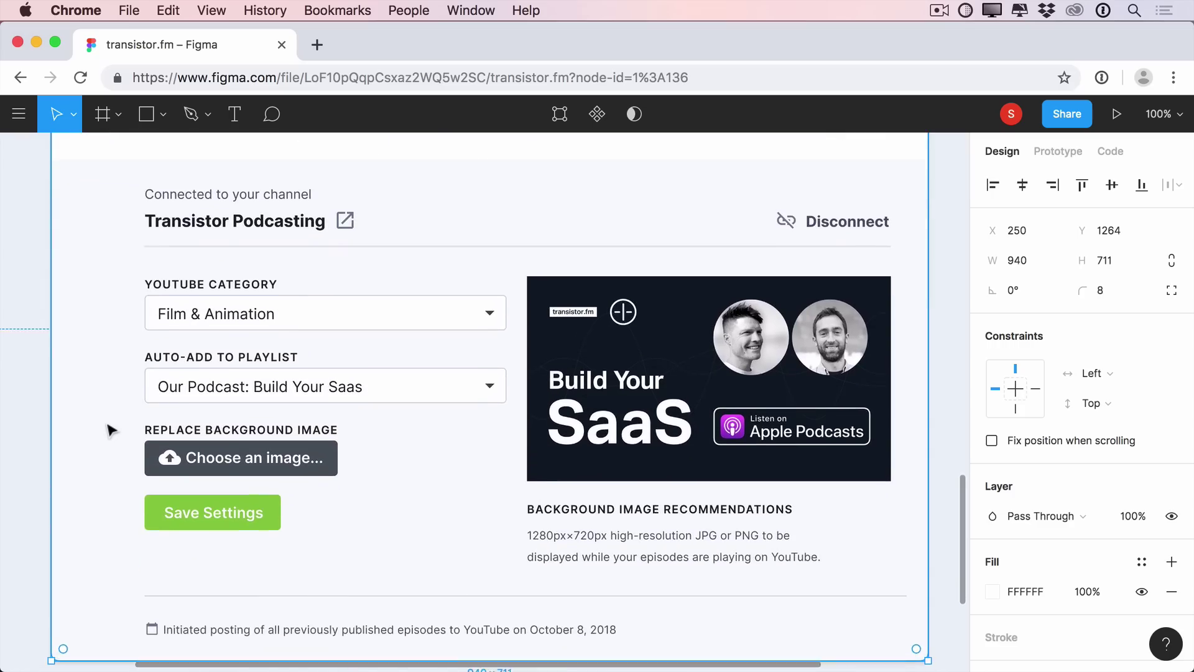
pyautogui.click(22, 468)
pyautogui.scroll(3, 37, 445)
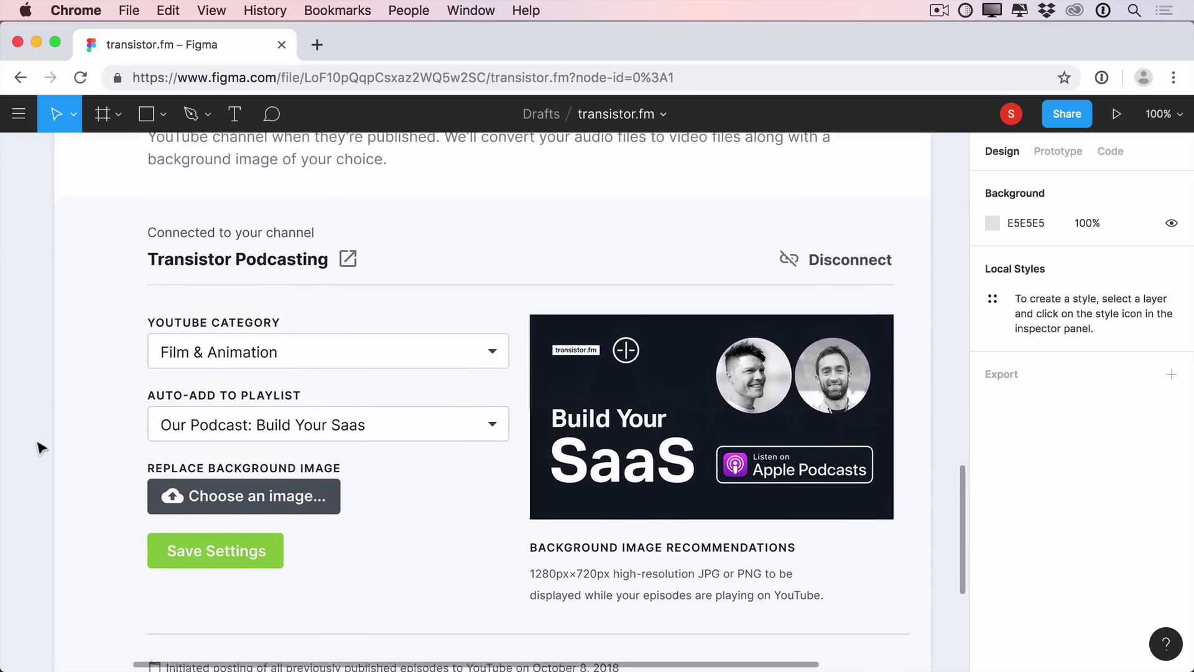
# Increase the height of both YouTube dropdowns and the Choose an image and Save Settings buttons to 48, recentring their contents.
pyautogui.scroll(1, 40, 448)
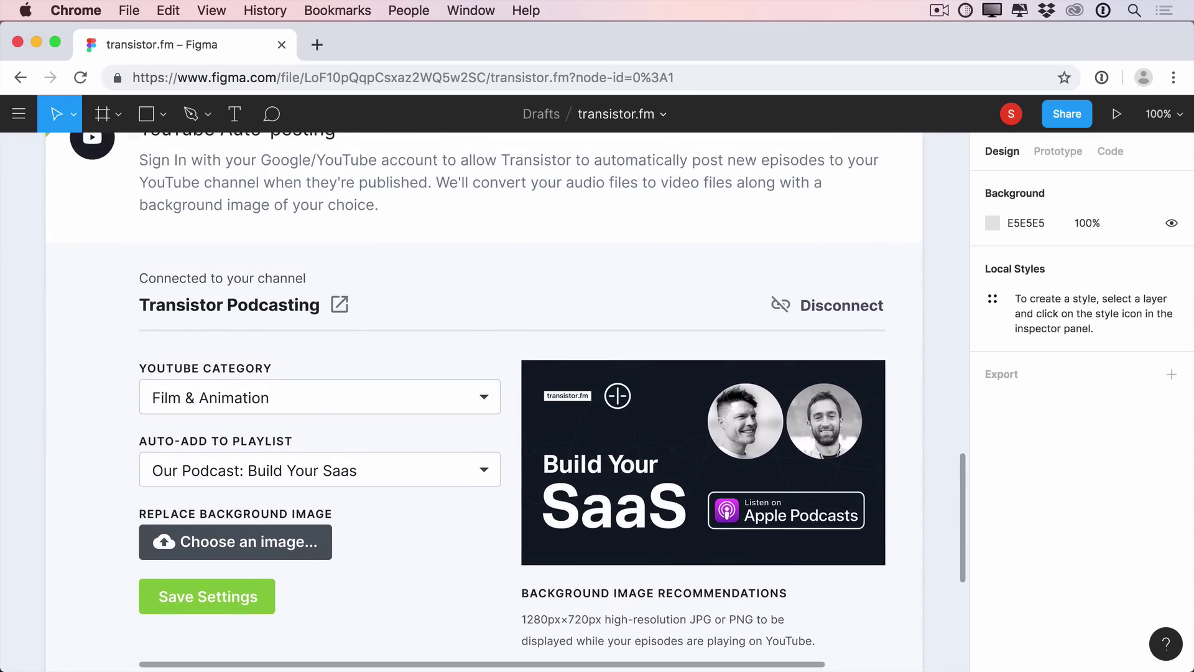
pyautogui.moveTo(507, 370); pyautogui.dragTo(266, 591)
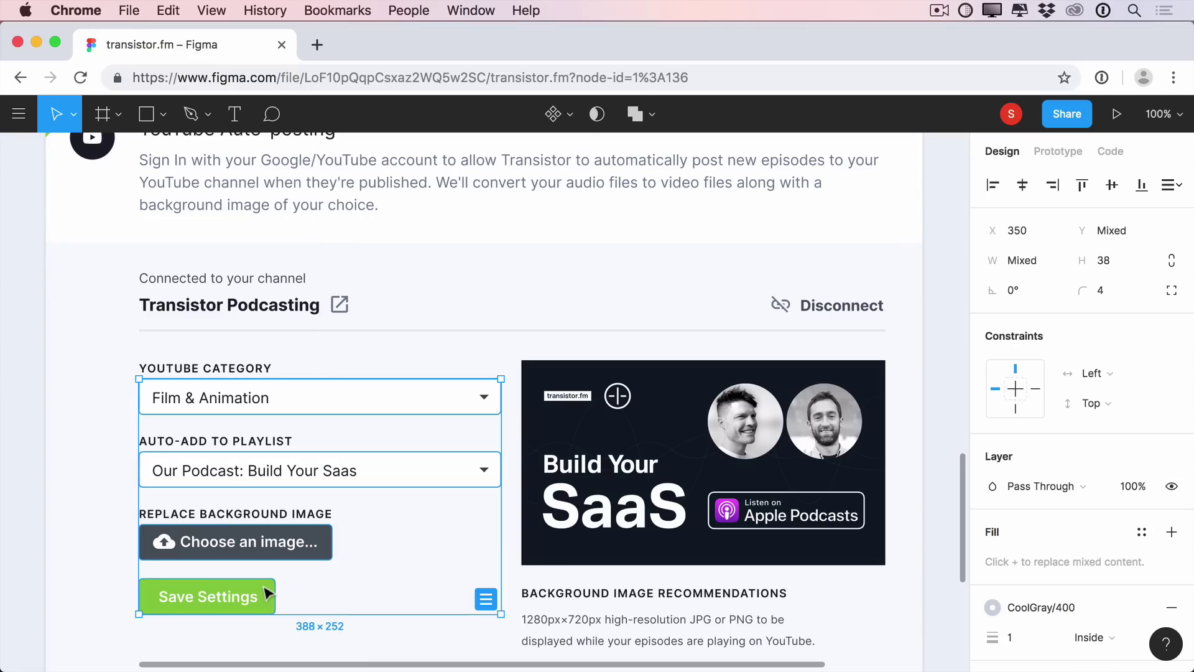
pyautogui.press('super+shift+Down')
pyautogui.press('Return')
pyautogui.keyDown('shift'); pyautogui.keyDown('super'); pyautogui.click(185, 595); pyautogui.keyUp('super'); pyautogui.keyUp('shift')
pyautogui.press('Down')
pyautogui.press('Down')
pyautogui.press('Down')
pyautogui.press('Down')
pyautogui.press('Down')
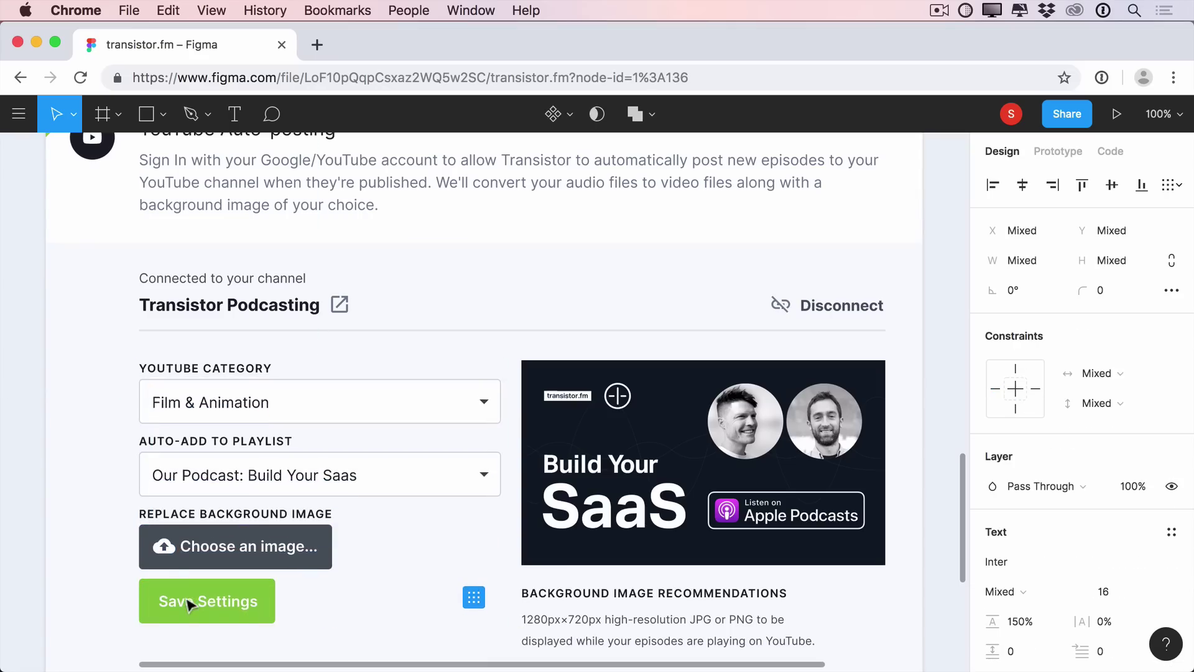
# Move the playlist, background image and Save Settings rows down to give the taller controls even spacing.
pyautogui.scroll(-3, 187, 600)
pyautogui.hotkey('shift', 'Return')
pyautogui.keyDown('shift'); pyautogui.keyDown('super'); pyautogui.click(128, 469); pyautogui.keyUp('super'); pyautogui.keyUp('shift')
pyautogui.press('alt')
pyautogui.hotkey('shift', 'Up')
pyautogui.hotkey('shift', 'Down')
pyautogui.hotkey('shift', 'Down')
pyautogui.moveTo(27, 314); pyautogui.dragTo(511, 377)
pyautogui.keyDown('shift'); pyautogui.keyDown('super'); pyautogui.click(132, 428); pyautogui.keyUp('super'); pyautogui.keyUp('shift')
pyautogui.hotkey('shift', 'Up')
pyautogui.hotkey('shift', 'Down')
pyautogui.hotkey('shift', 'Down')
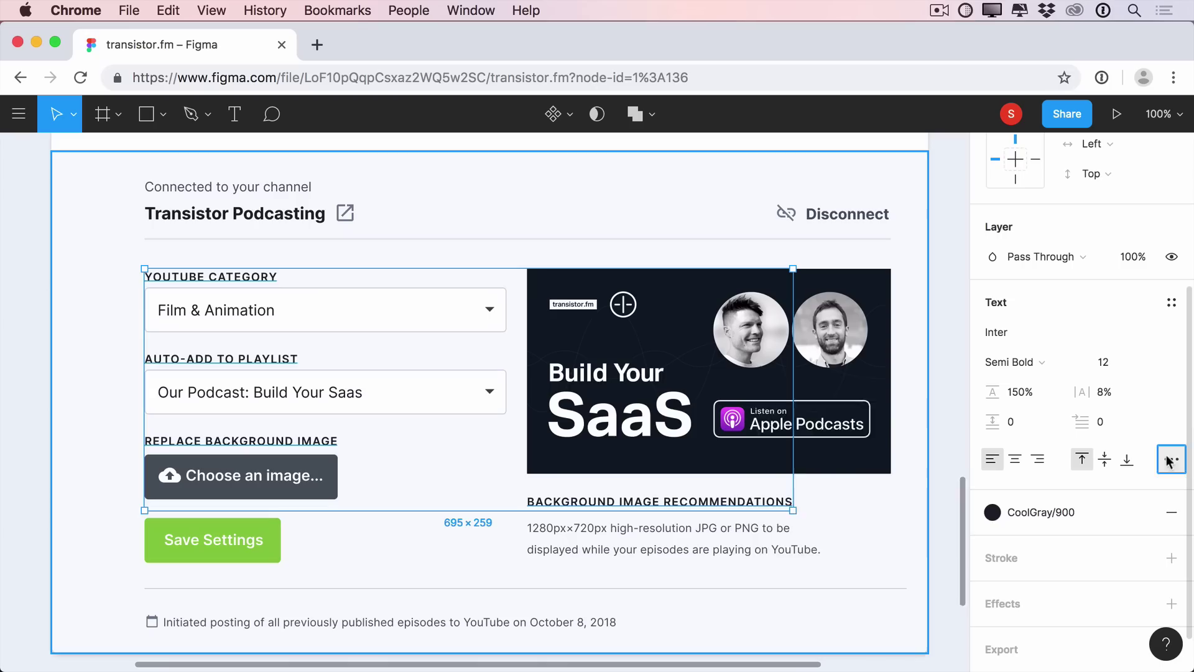
# Restyle the four field headings without all caps, at size 14, 0% letter spacing and Regular weight.
pyautogui.click(1168, 458)
pyautogui.click(771, 505)
pyautogui.click(1104, 362)
pyautogui.write('14')
pyautogui.press('Return')
pyautogui.click(1107, 391)
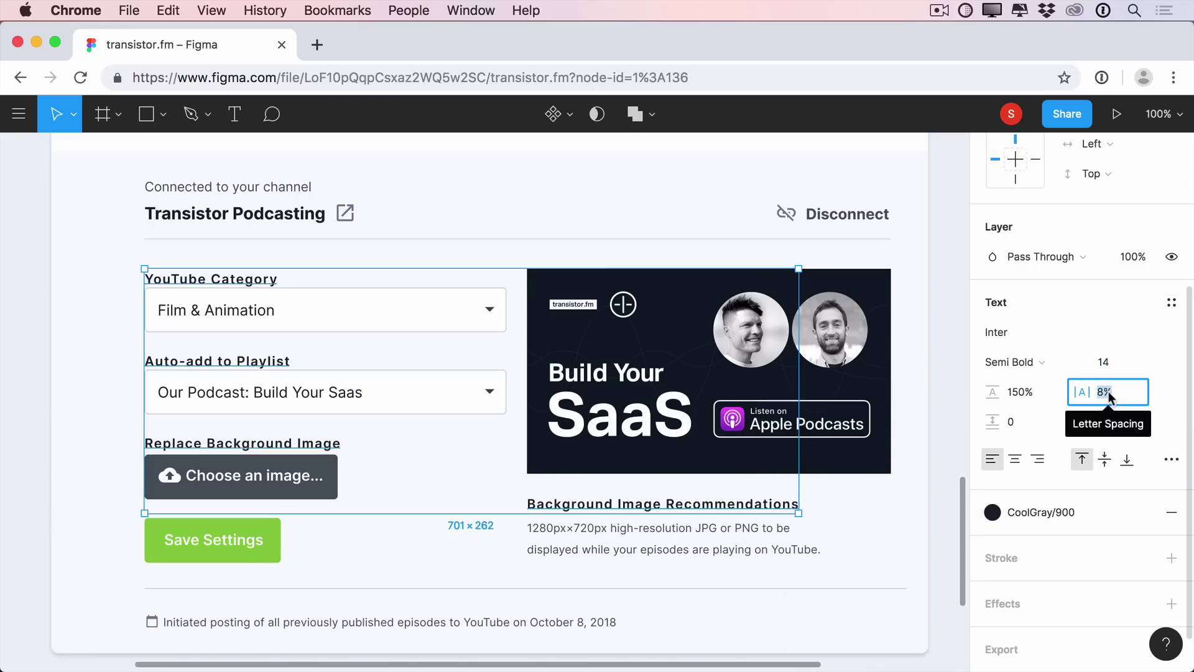
pyautogui.write('0')
pyautogui.press('Return')
pyautogui.click(1009, 362)
pyautogui.click(1019, 318)
# Nudge the three form labels up off their controls and shift the rows below down to keep the spacing comfortable.
pyautogui.click(247, 361)
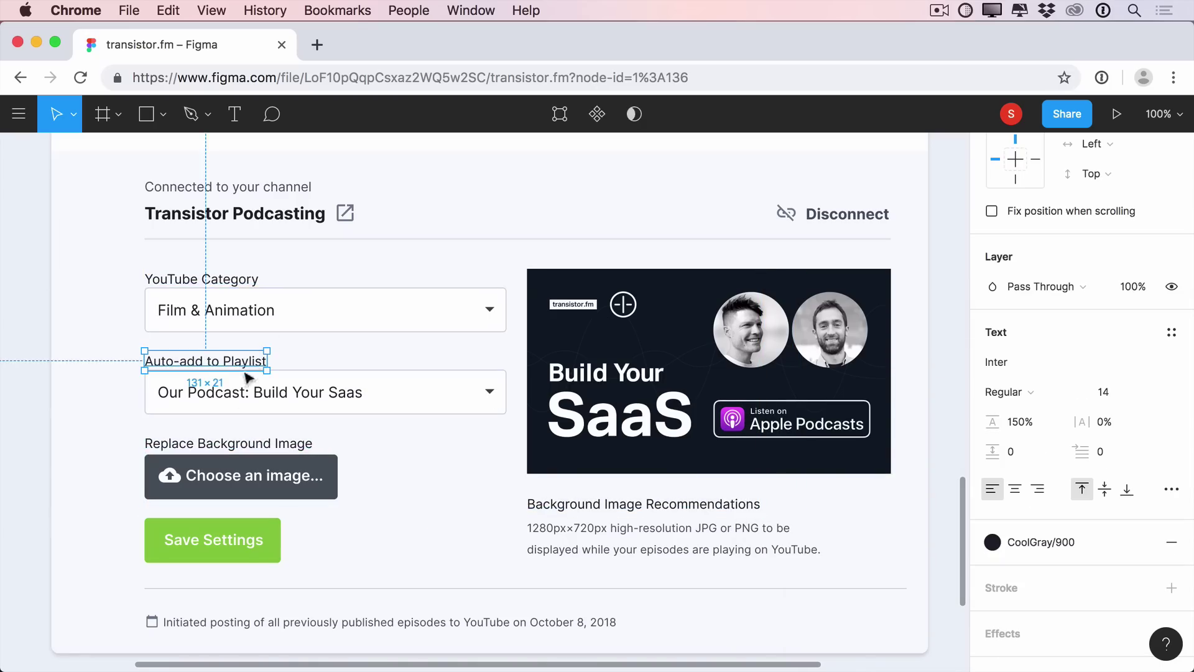
pyautogui.keyDown('shift'); pyautogui.click(212, 442); pyautogui.keyUp('shift')
pyautogui.keyDown('shift'); pyautogui.click(226, 279); pyautogui.keyUp('shift')
pyautogui.press('Up')
pyautogui.press('Up')
pyautogui.press('Up')
pyautogui.press('Up')
pyautogui.press('Up')
pyautogui.press('Up')
pyautogui.moveTo(32, 333); pyautogui.dragTo(496, 634)
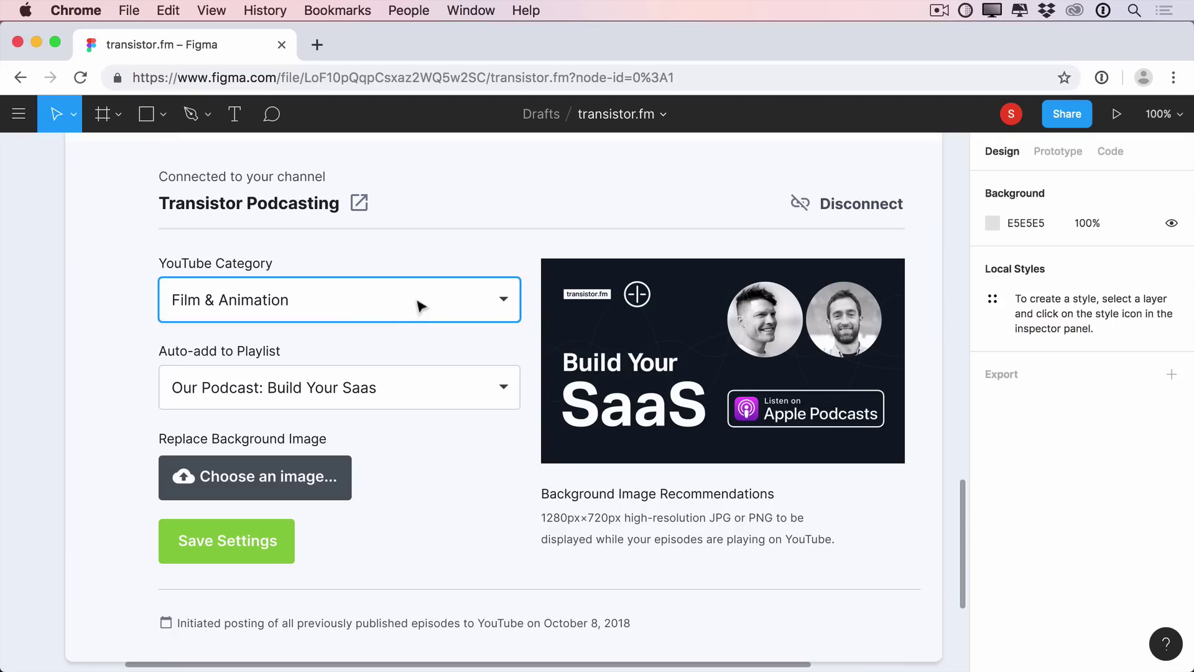
# Give both dropdown fields a border of thickness 2 in CoolGray/300.
pyautogui.click(421, 304)
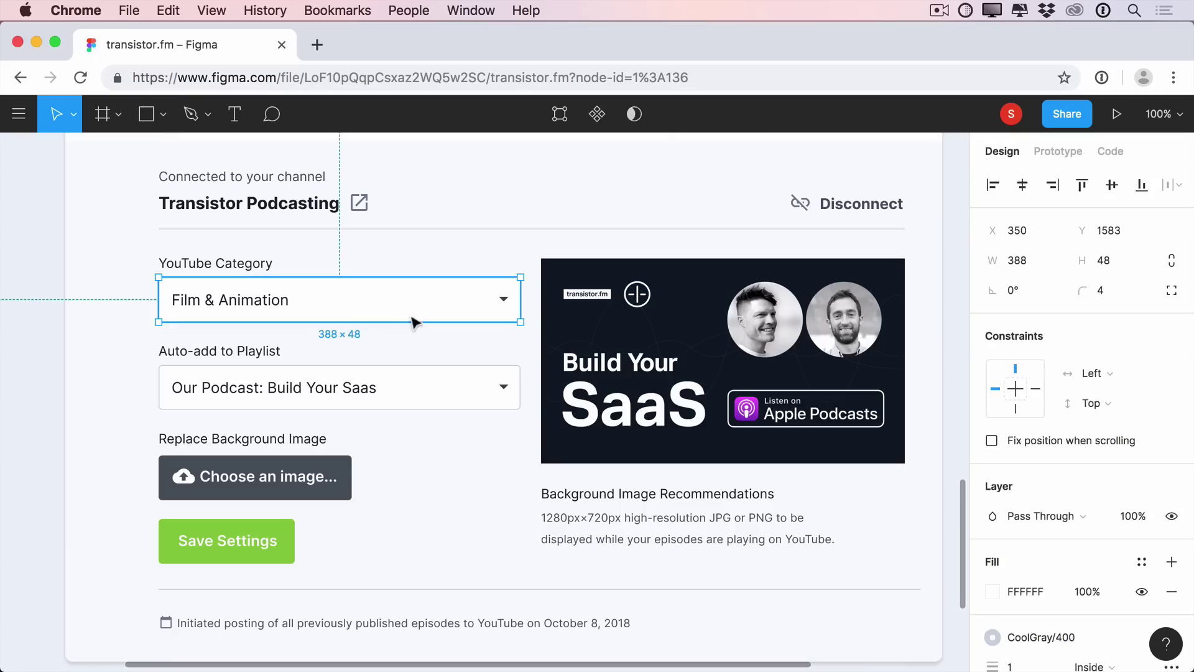
pyautogui.keyDown('shift'); pyautogui.click(453, 373); pyautogui.keyUp('shift')
pyautogui.scroll(-2, 1080, 596)
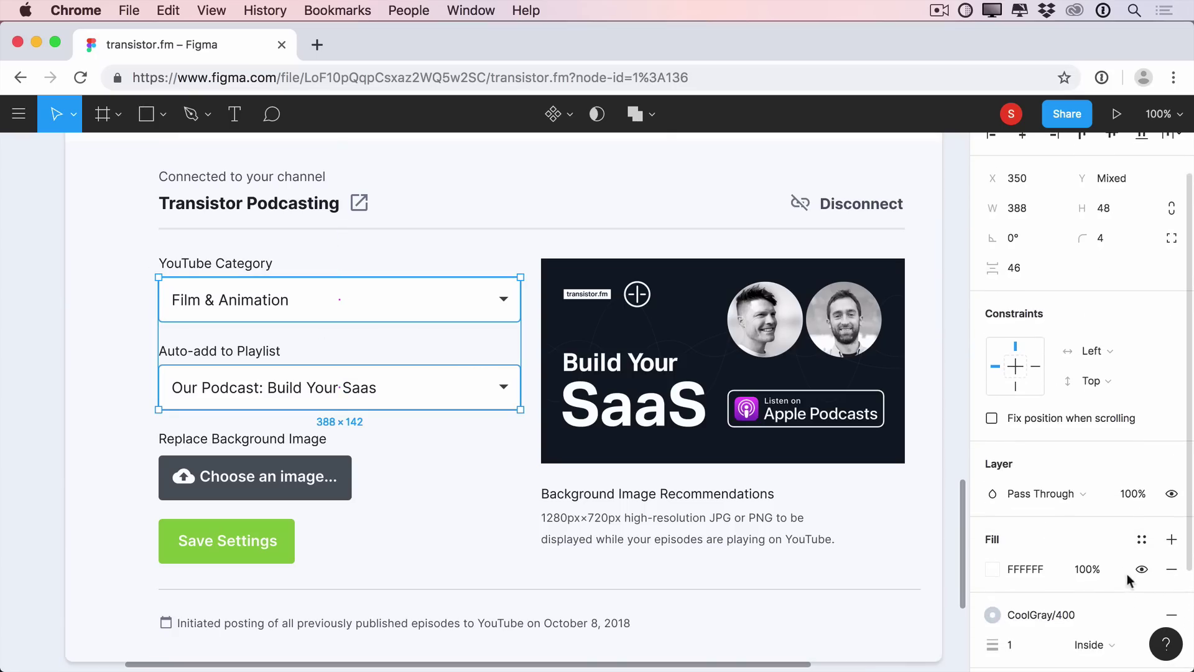
pyautogui.click(1024, 645)
pyautogui.press('Up')
pyautogui.click(1080, 615)
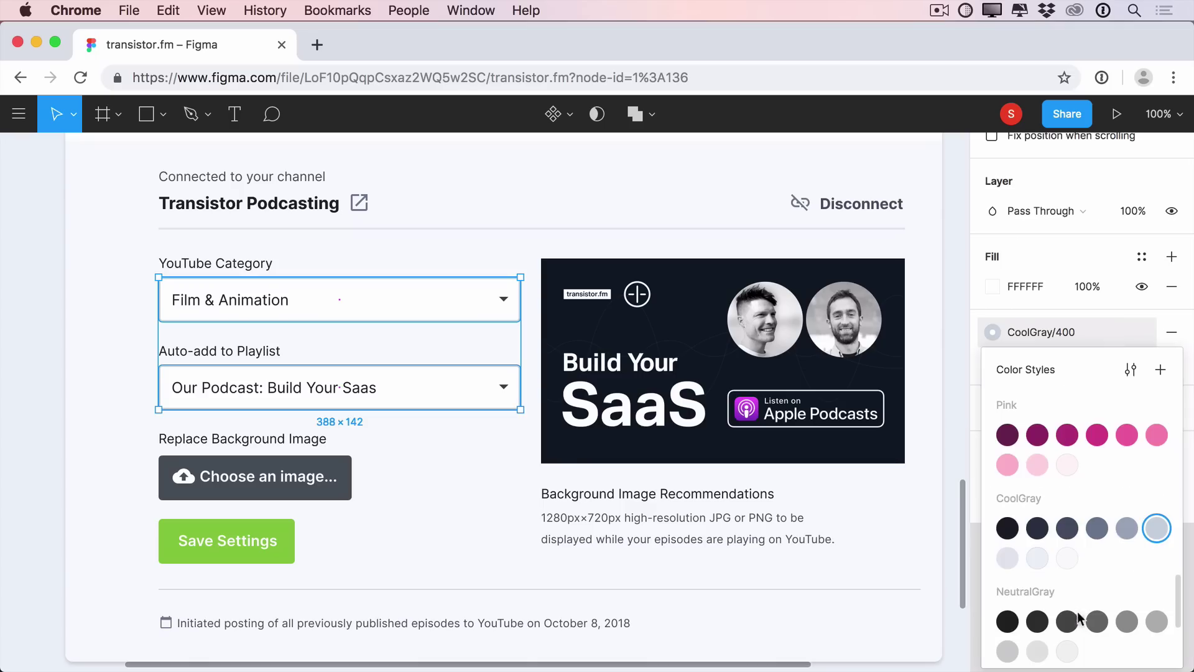
pyautogui.click(1003, 556)
pyautogui.scroll(3, 566, 529)
pyautogui.hscroll(1, 566, 528)
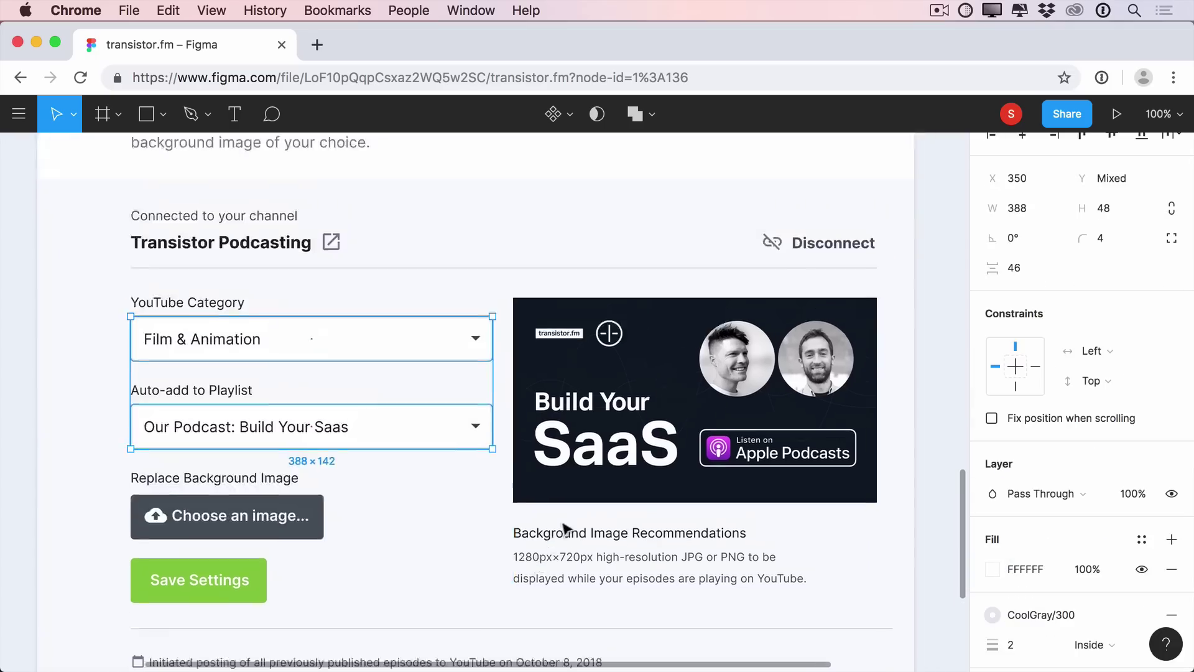
# Round the corners of the dropdowns and both buttons to a radius of 8, and select the Save Settings button.
pyautogui.click(48, 371)
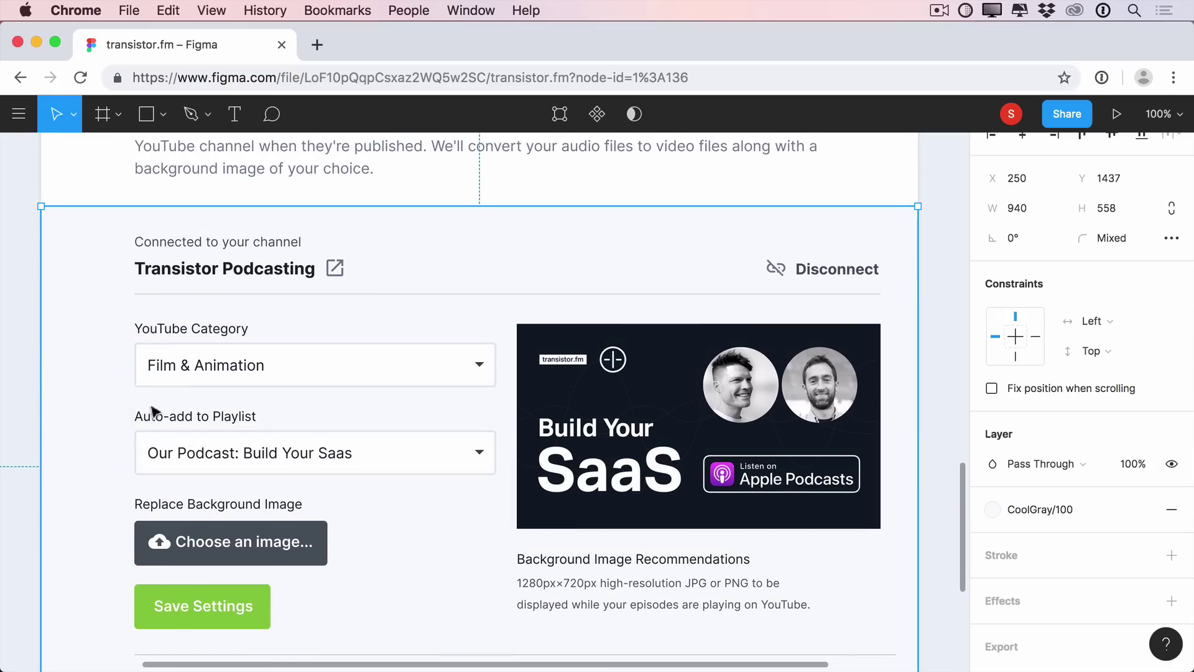
pyautogui.click(382, 439)
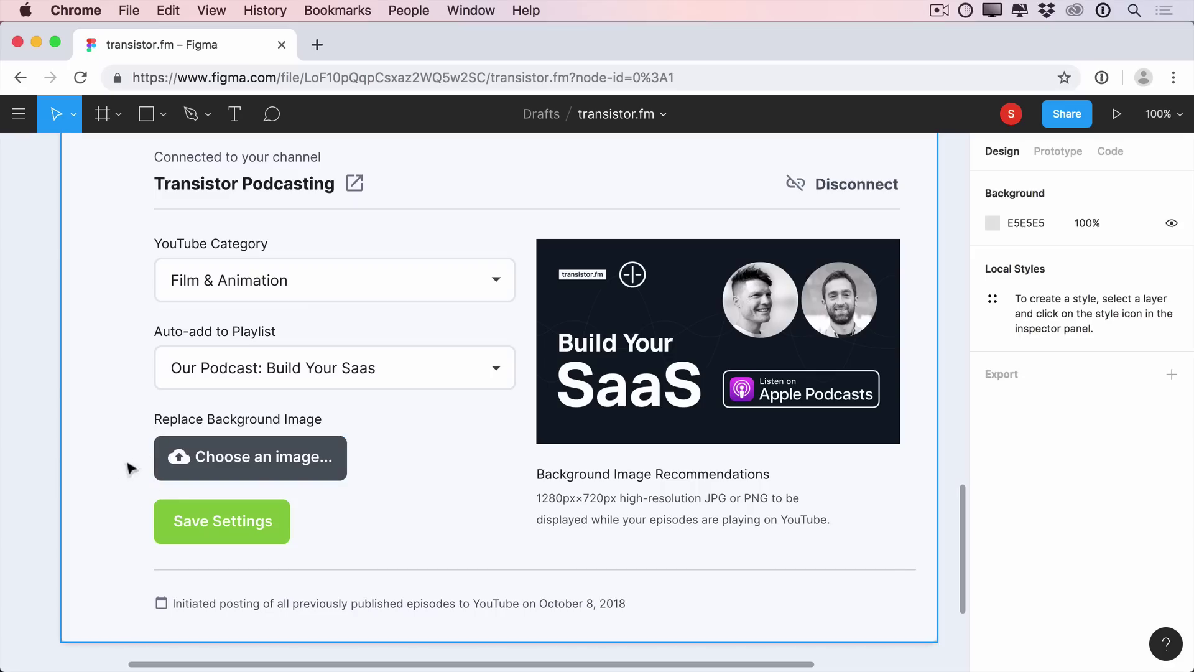
pyautogui.click(161, 539)
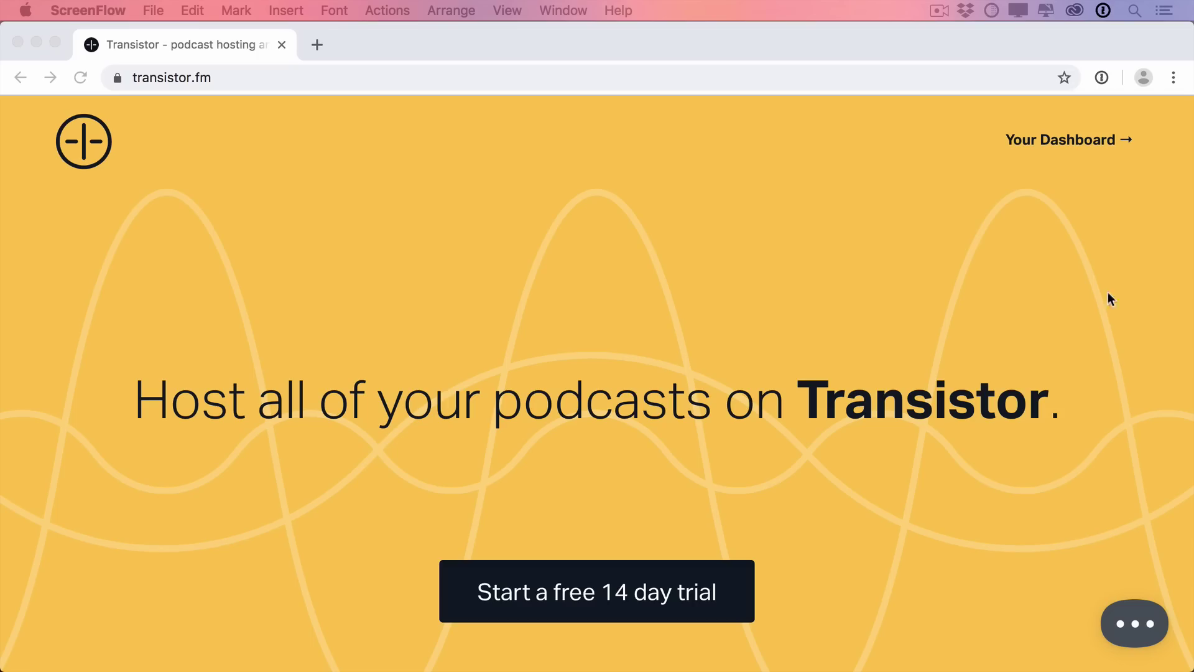
# Review the Transistor homepage in the browser for its brand colours and the style of its trial button.
pyautogui.scroll(-5, 1160, 284)
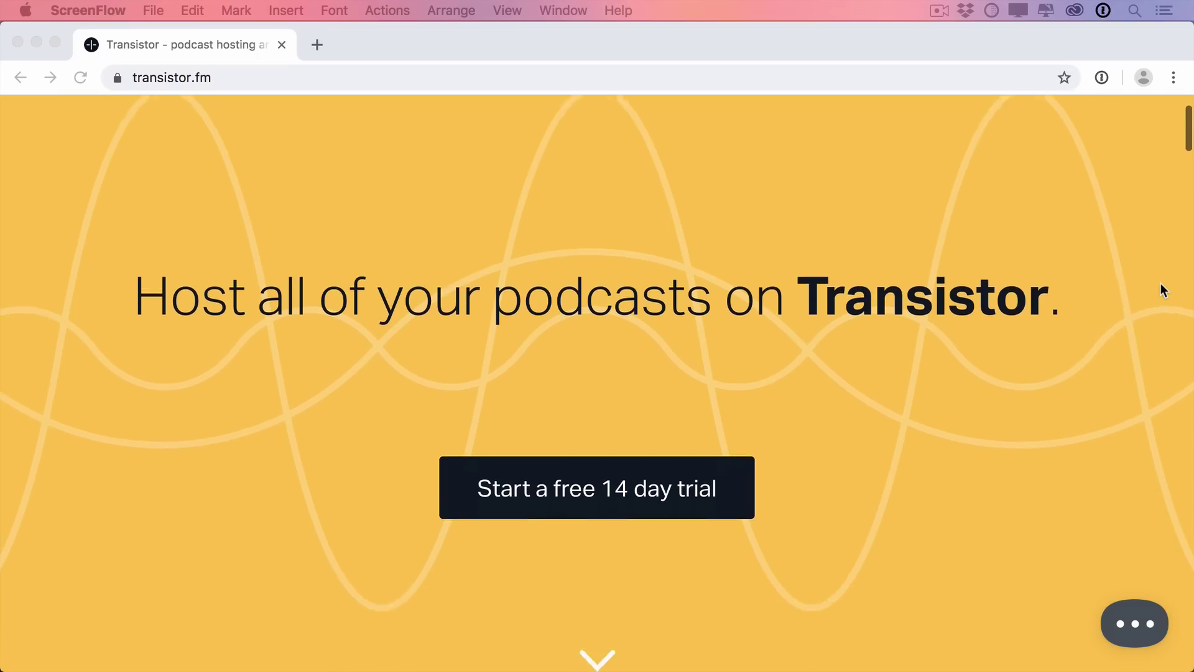
pyautogui.scroll(-4, 1161, 285)
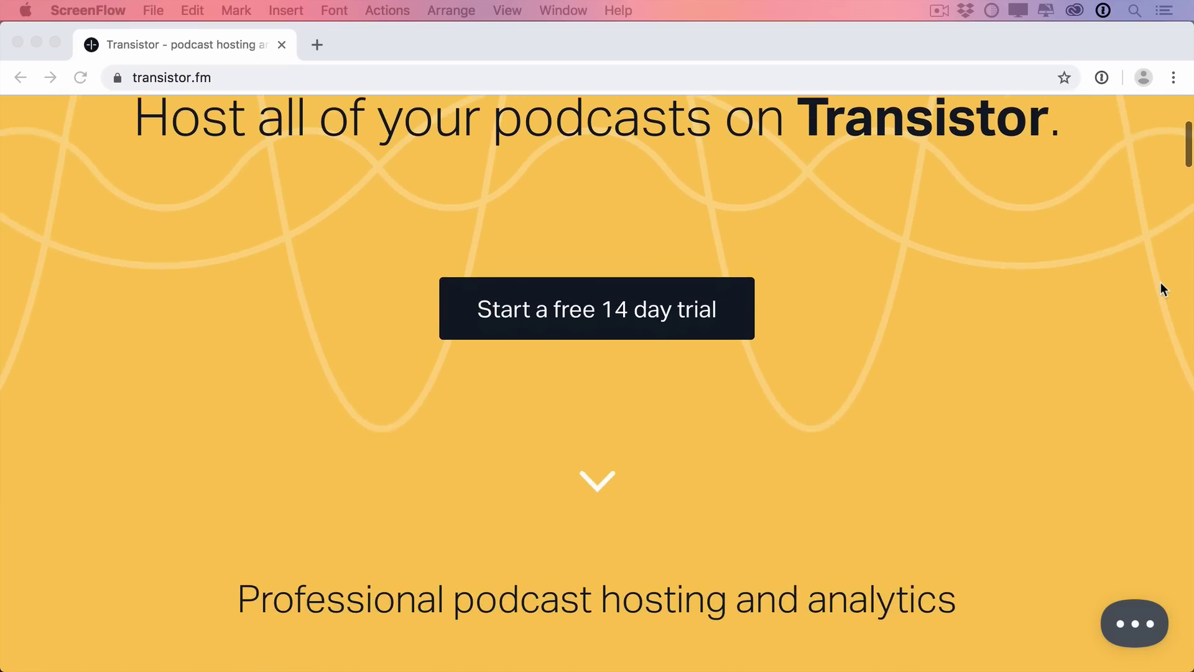
pyautogui.scroll(-2, 1161, 285)
pyautogui.scroll(5, 1160, 282)
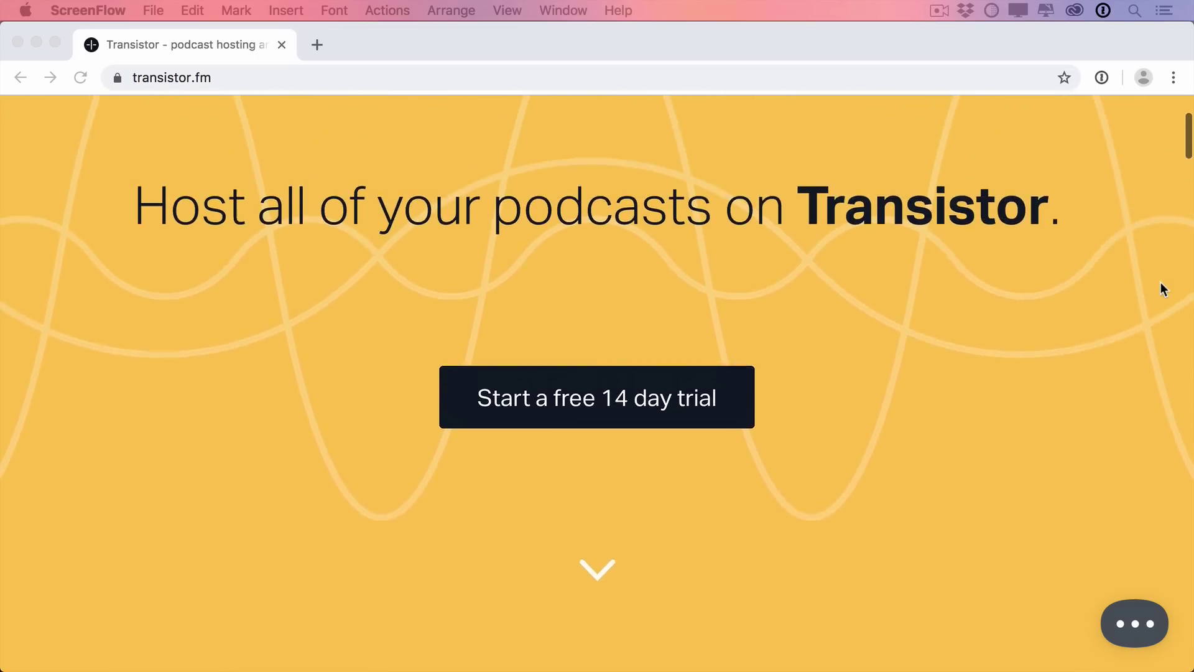
pyautogui.scroll(2, 1160, 282)
pyautogui.scroll(-2, 1160, 282)
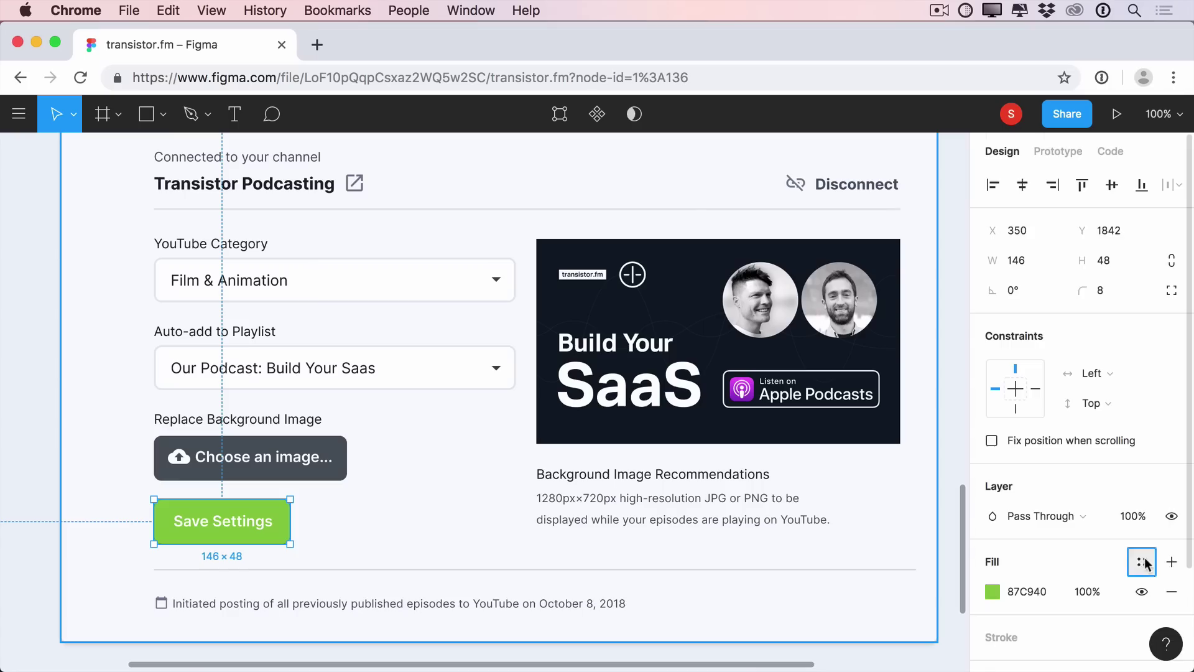
# Fill the Save Settings button with CoolGray/900.
pyautogui.click(1141, 561)
pyautogui.scroll(-5, 1092, 590)
pyautogui.scroll(-10, 1091, 590)
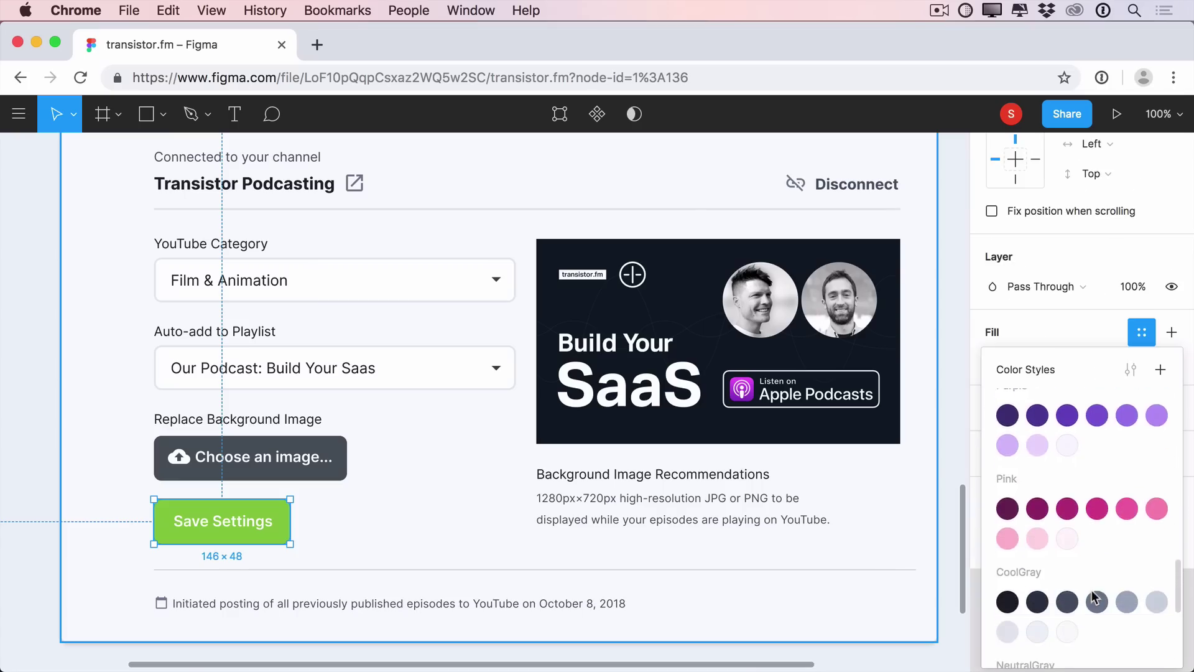
pyautogui.click(1005, 600)
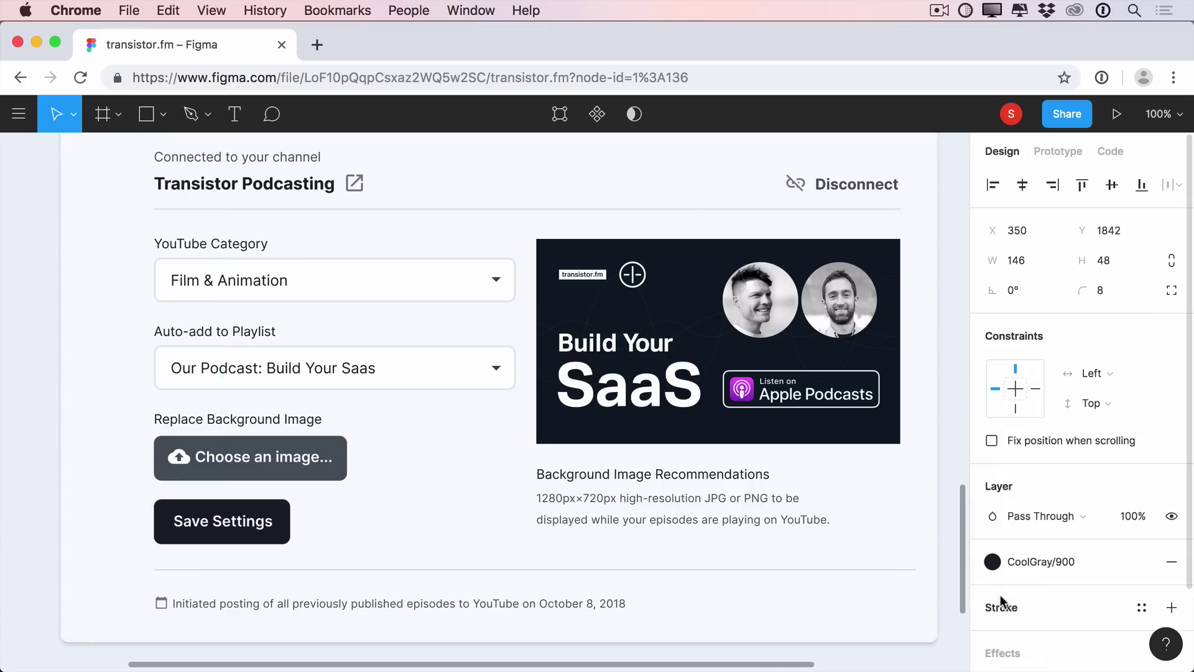
pyautogui.click(61, 488)
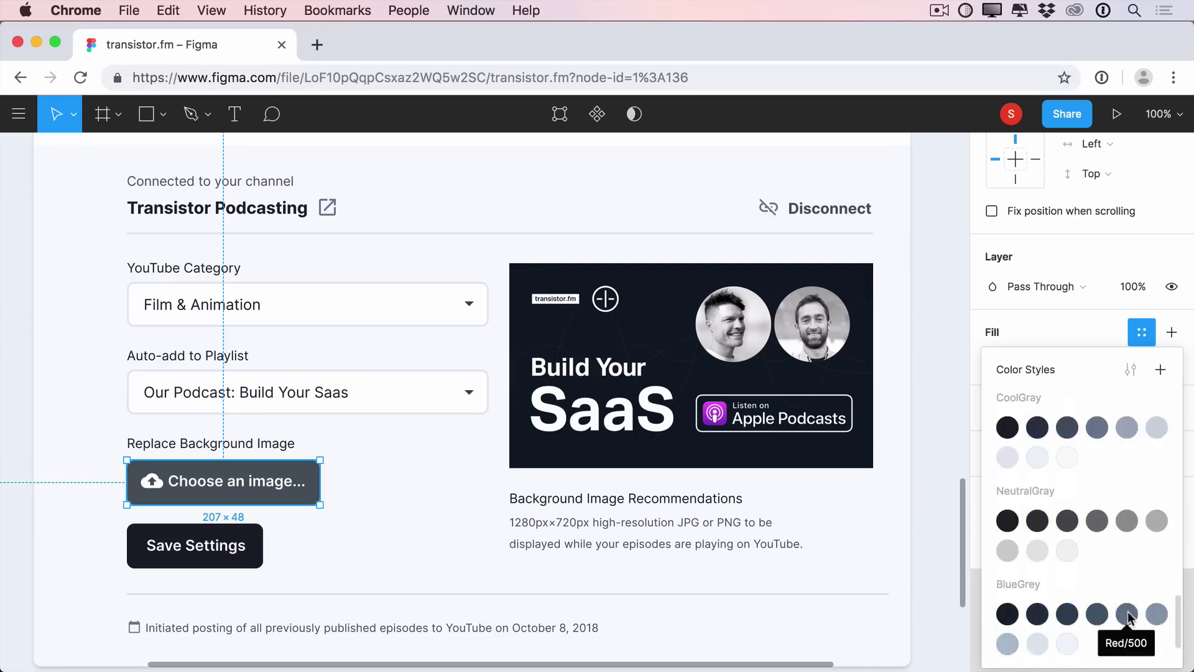
# Recolour the Choose an image button with a light CoolGray fill and dark CoolGray text.
pyautogui.click(998, 501)
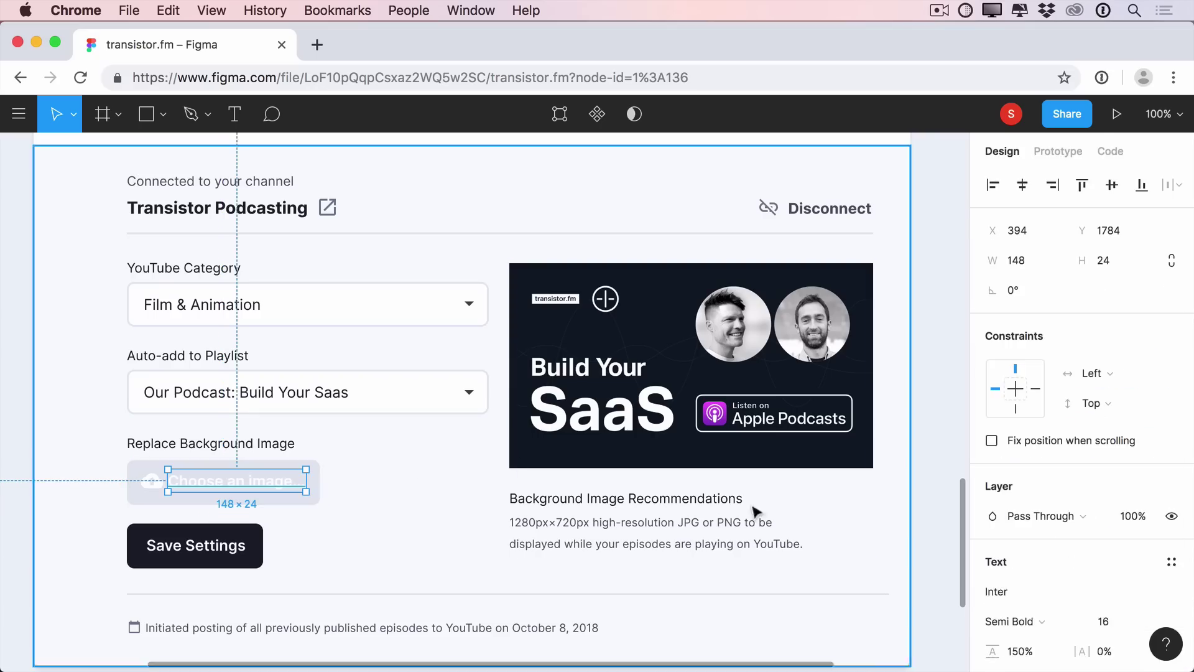
pyautogui.scroll(-5, 1098, 605)
pyautogui.click(1141, 465)
pyautogui.scroll(-2, 1114, 510)
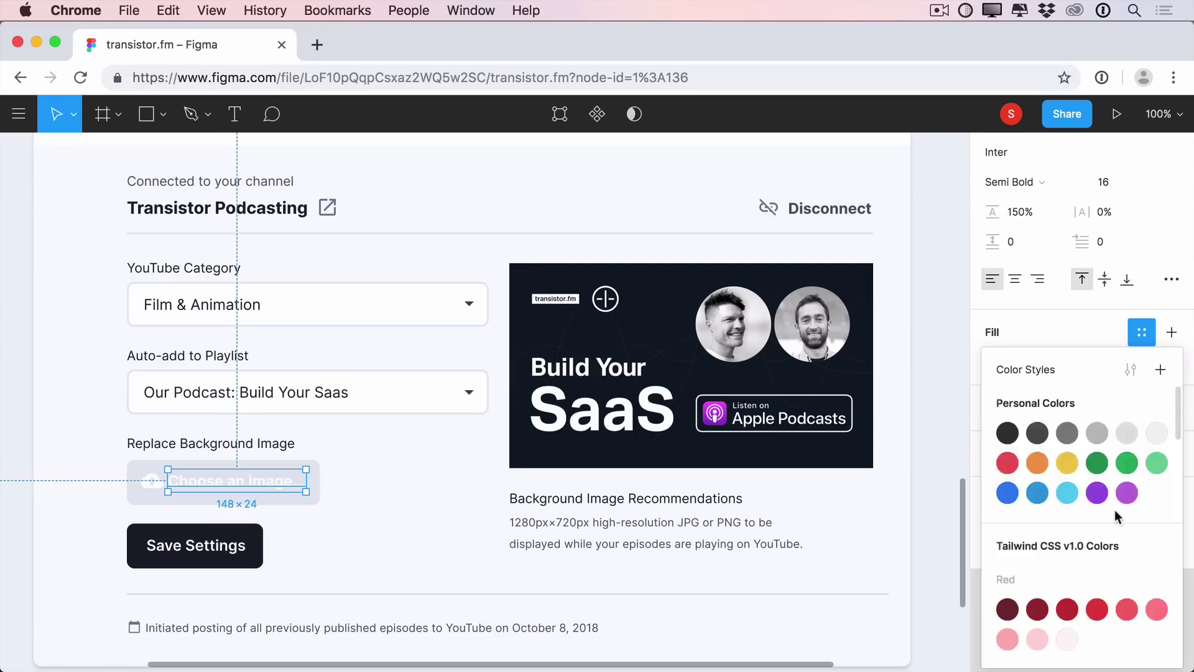
pyautogui.scroll(-6, 1114, 510)
pyautogui.click(1036, 497)
# Recolour the button's upload cloud icon from the CoolGray palette, trying CoolGray/500 before choosing a darker tone.
pyautogui.click(151, 481)
pyautogui.scroll(-2, 1082, 436)
pyautogui.click(1141, 332)
pyautogui.scroll(-10, 1133, 545)
pyautogui.scroll(5, 1133, 545)
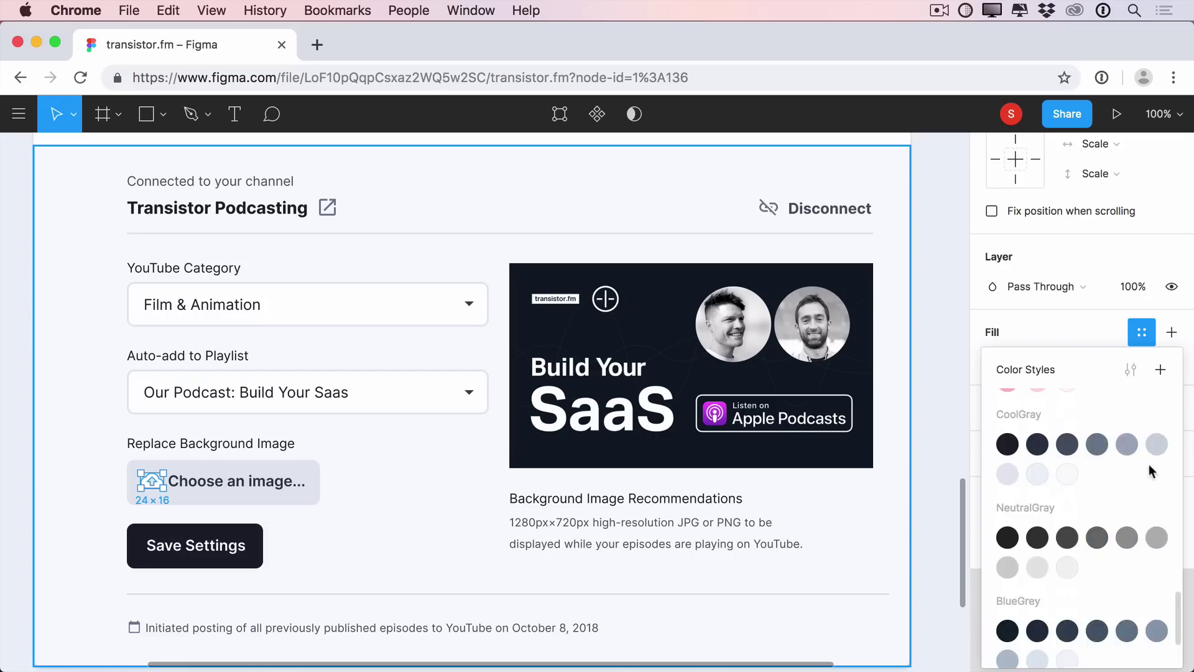
pyautogui.click(1132, 447)
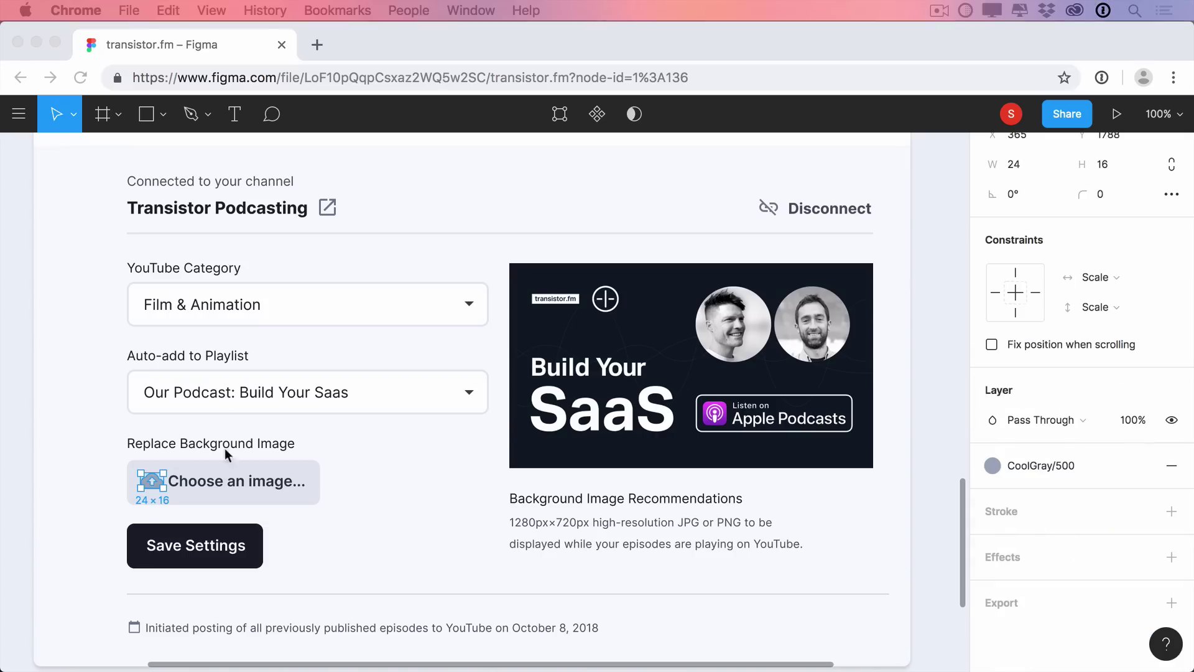
pyautogui.click(1098, 465)
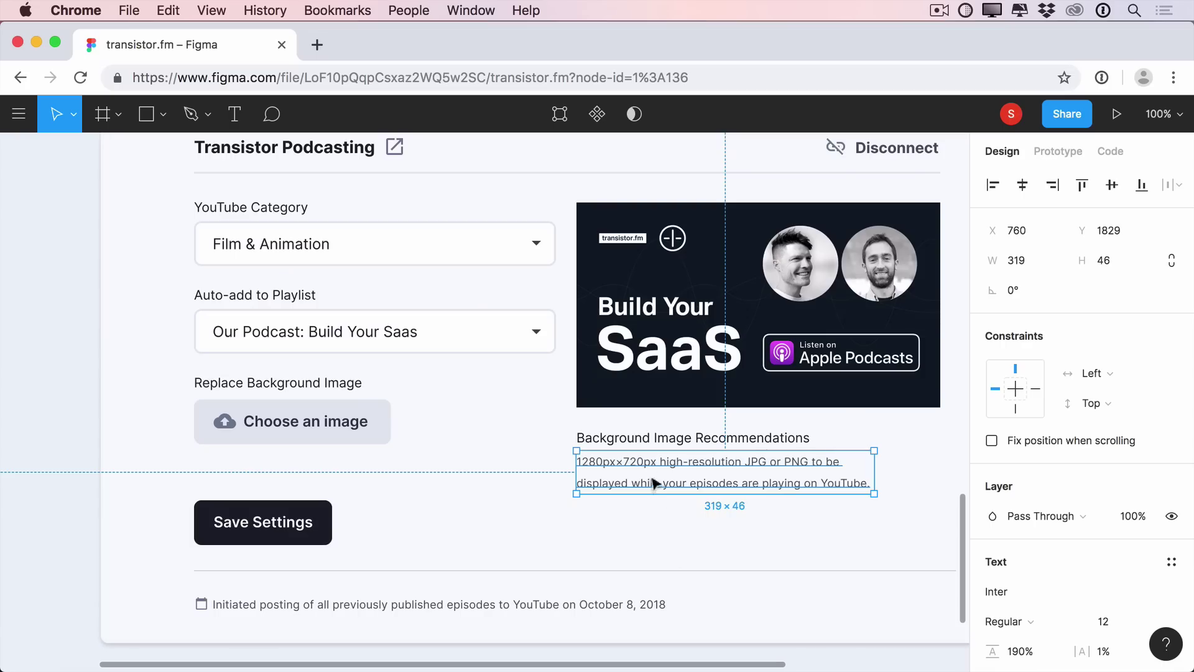
# Move the 1280px×720px image description to just below the Choose an image button, aligned with its left edge.
pyautogui.moveTo(665, 479); pyautogui.dragTo(287, 477)
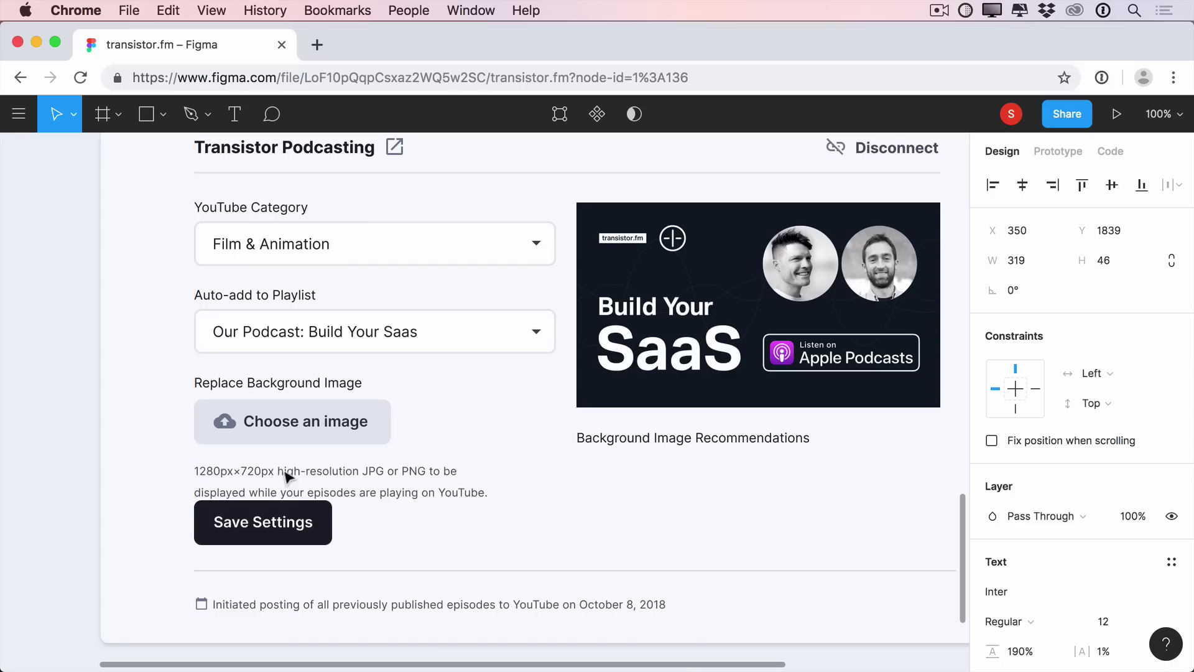
pyautogui.hotkey('shift', 'Up')
pyautogui.moveTo(287, 477); pyautogui.dragTo(288, 472)
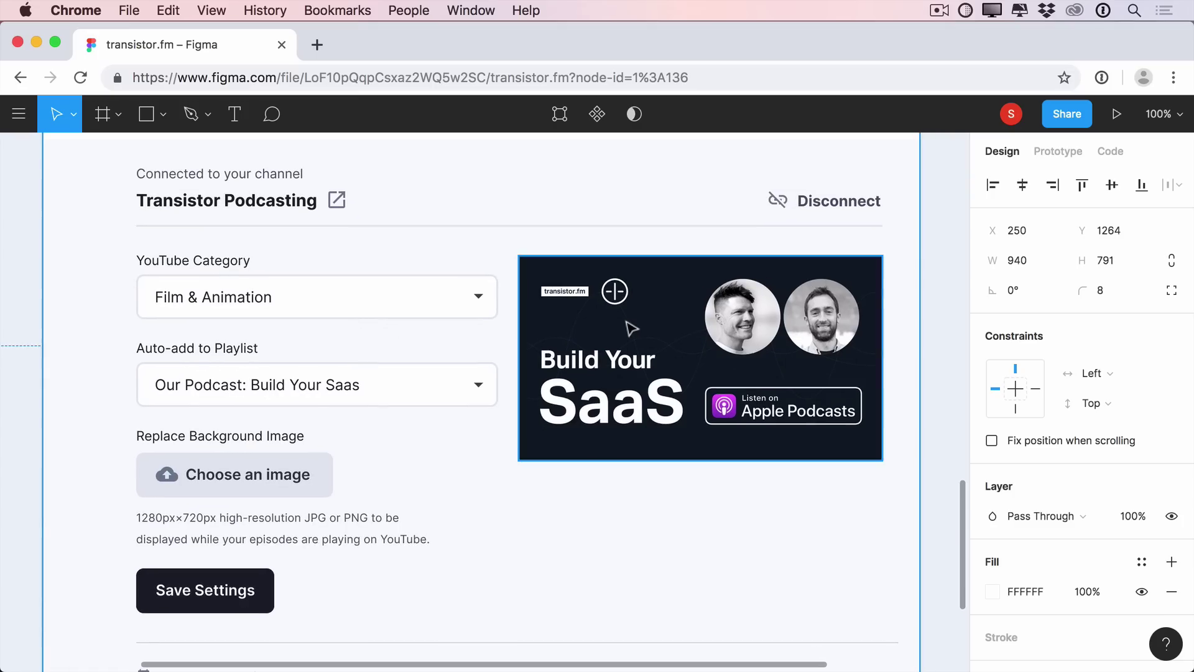
# Shift the background image down and place a copied field label above it reading "Background Image Preview".
pyautogui.click(629, 308)
pyautogui.moveTo(629, 307); pyautogui.dragTo(628, 323)
pyautogui.keyDown('alt'); pyautogui.moveTo(210, 260); pyautogui.dragTo(590, 263); pyautogui.keyUp('alt')
pyautogui.doubleClick(586, 261)
pyautogui.write('Background Image Preview')
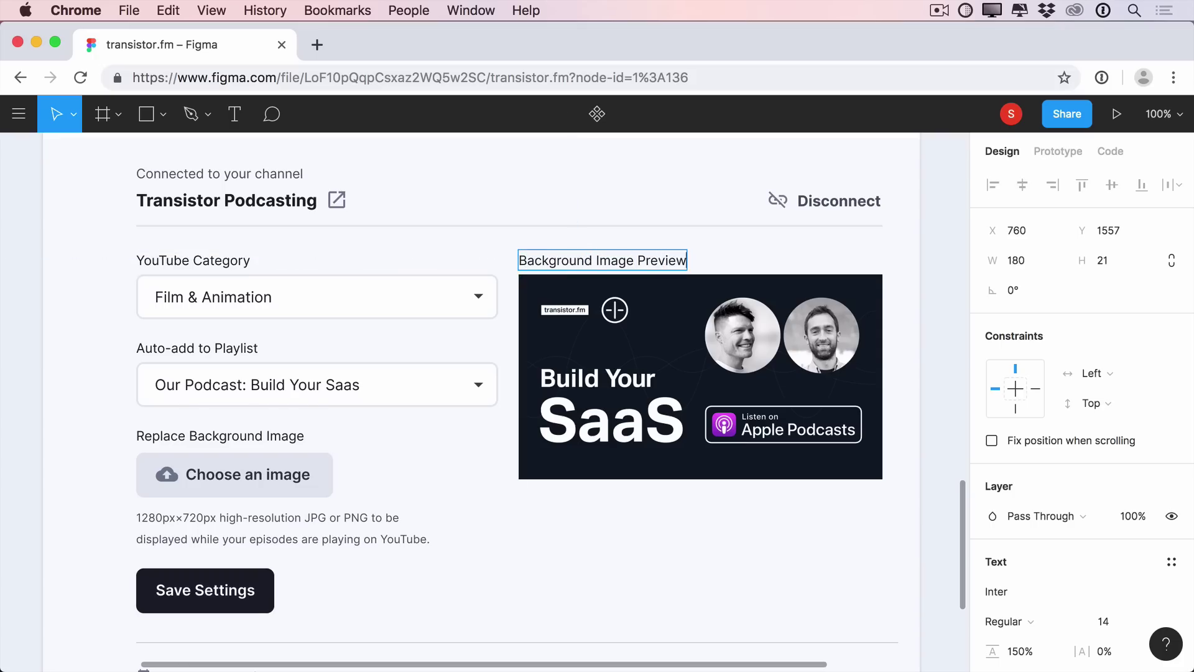
pyautogui.click(591, 540)
# Move the calendar icon and "Initiated posting" note up to just below the channel row's divider.
pyautogui.click(942, 519)
pyautogui.scroll(-4, 408, 573)
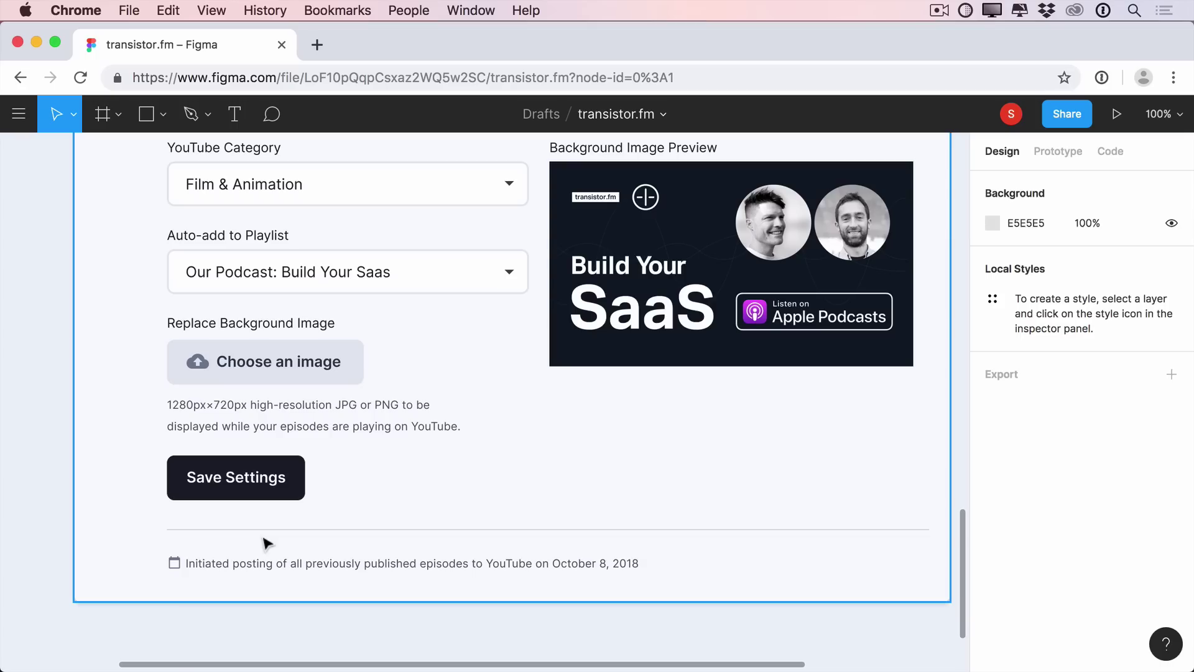
pyautogui.moveTo(266, 543); pyautogui.dragTo(178, 571)
pyautogui.scroll(2, 319, 258)
pyautogui.moveTo(317, 565); pyautogui.dragTo(317, 192)
pyautogui.moveTo(434, 416); pyautogui.dragTo(749, 597)
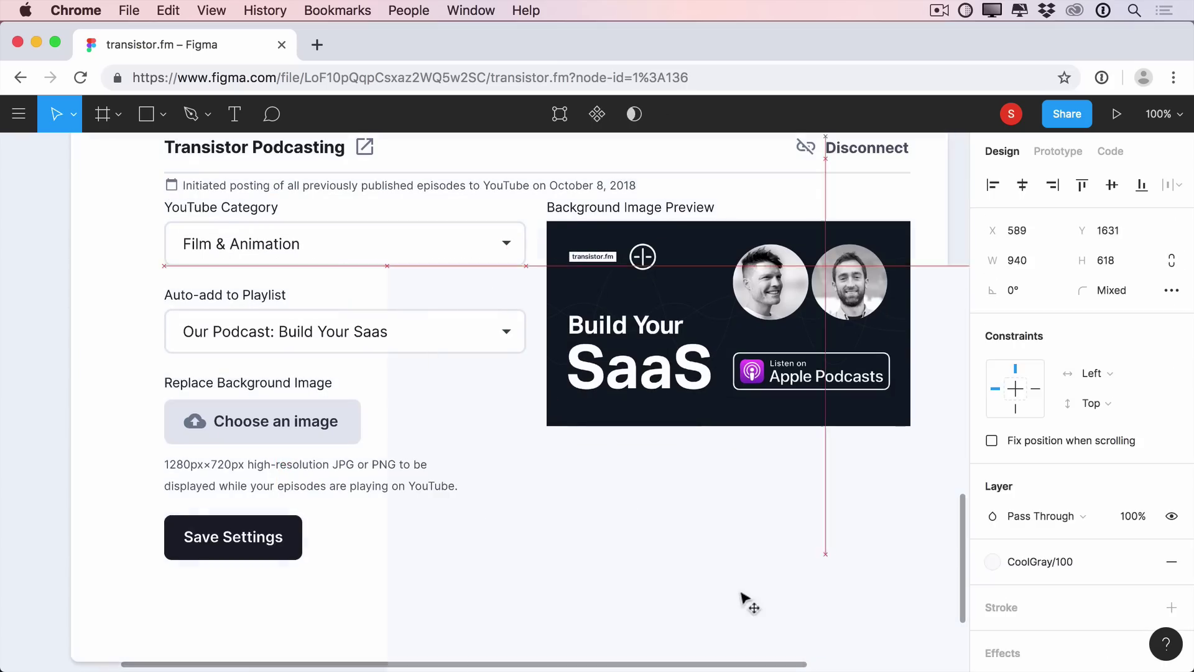
pyautogui.press('super+z')
# Move the form fields, buttons and image preview down 70 to make room for the posting note.
pyautogui.scroll(2, 109, 442)
pyautogui.moveTo(54, 261); pyautogui.dragTo(763, 633)
pyautogui.moveTo(53, 472); pyautogui.dragTo(153, 503)
pyautogui.hotkey('shift', 'Down')
pyautogui.hotkey('shift', 'Down')
pyautogui.hotkey('shift', 'Down')
pyautogui.hotkey('shift', 'Down')
pyautogui.scroll(-2, 153, 504)
pyautogui.hotkey('shift', 'Down')
pyautogui.hotkey('shift', 'Down')
pyautogui.hotkey('shift', 'Down')
# Draw an 801 × 51 rectangle below the channel divider, spanning the width of the form and preview.
pyautogui.press('r')
pyautogui.moveTo(190, 180)
pyautogui.mouseDown()
pyautogui.moveTo(924, 240)
pyautogui.moveTo(817, 223)
pyautogui.moveTo(831, 226)
pyautogui.mouseUp()
pyautogui.press('super+backslash')
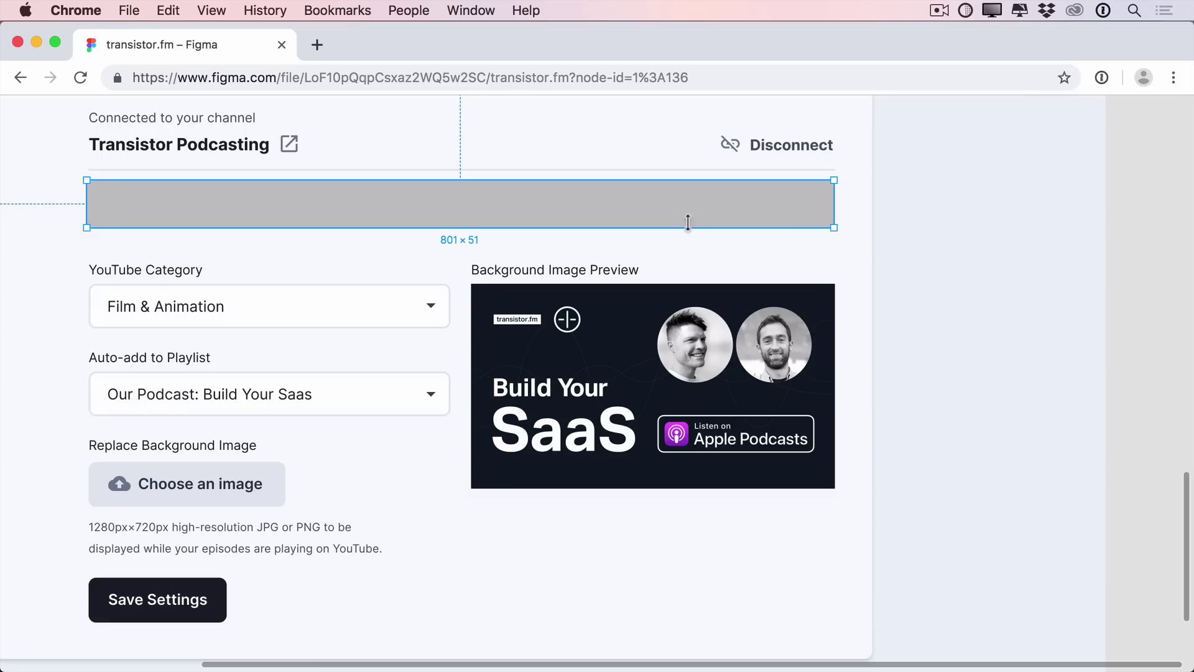
pyautogui.press('super+backslash')
# Paste the rectangle into the card's layers and send it backward so it sits behind the posting note.
pyautogui.press('super+x')
pyautogui.click(342, 209)
pyautogui.press('super+v')
pyautogui.press('super+bracketleft')
pyautogui.press('super+bracketleft')
pyautogui.hscroll(-4, 336, 200)
pyautogui.hscroll(3, 335, 200)
pyautogui.hotkey('alt', '1')
pyautogui.hscroll(2, 816, 237)
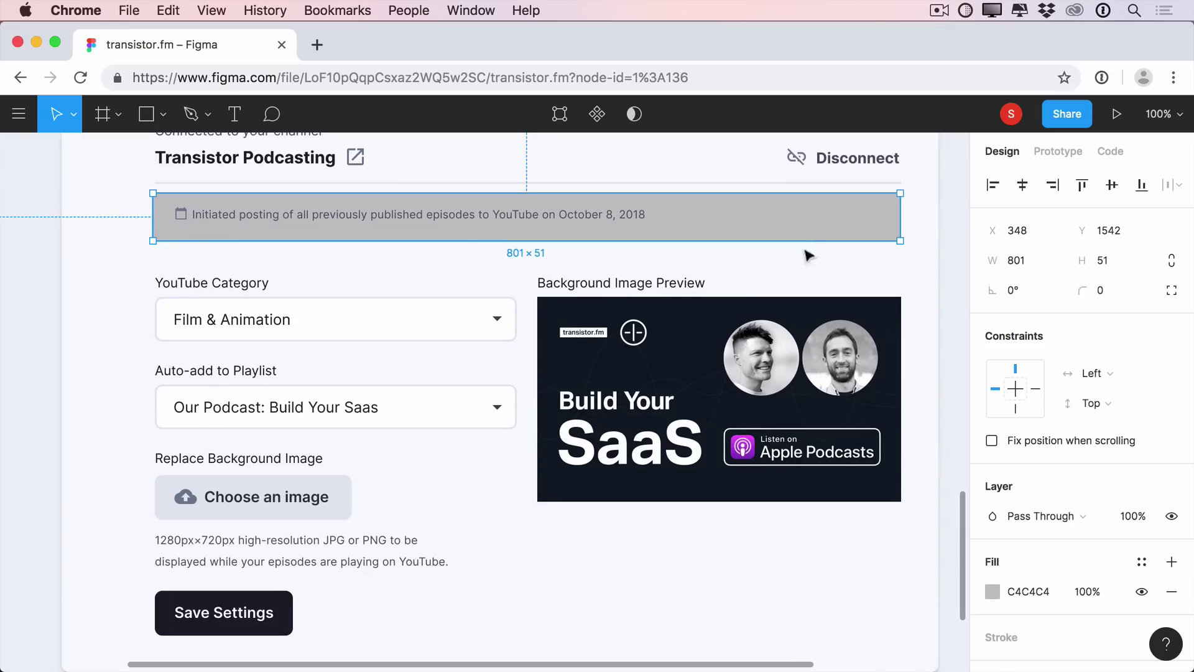
# Style the posting note as white FFFFFF, Semi Bold, size 14 text on a rounded blue banner.
pyautogui.doubleClick(674, 232)
pyautogui.scroll(-5, 1082, 373)
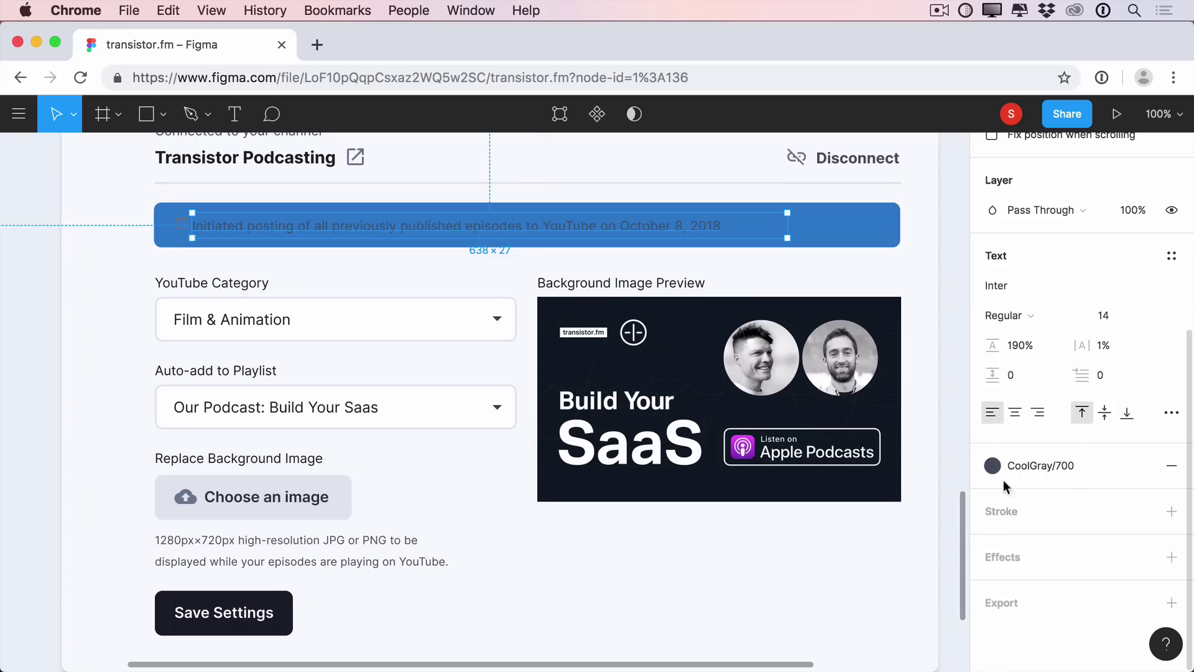
pyautogui.click(993, 495)
pyautogui.moveTo(811, 336); pyautogui.dragTo(347, 230)
pyautogui.click(1008, 316)
pyautogui.click(1022, 359)
pyautogui.click(435, 311)
pyautogui.click(422, 235)
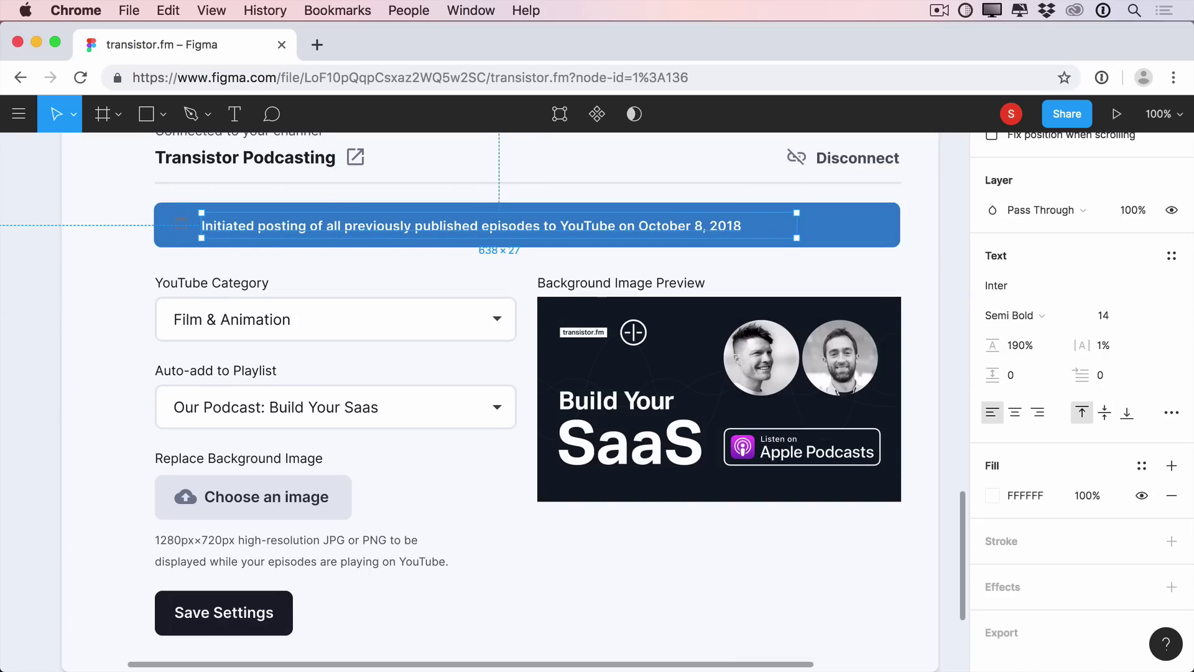
# Replace the banner's old icon with a Blue/300 calendar icon and nudge the banner text right to clear it.
pyautogui.click(180, 225)
pyautogui.press('BackSpace')
pyautogui.click(243, 232)
pyautogui.scroll(-3, 528, 507)
pyautogui.scroll(4, 528, 507)
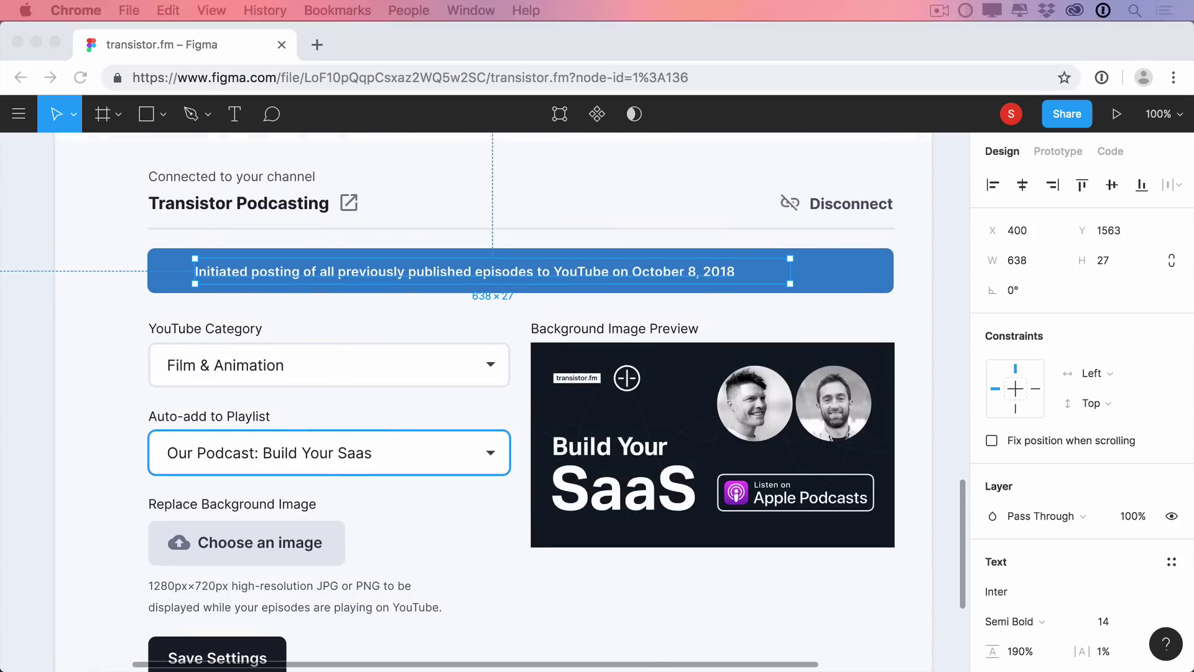
pyautogui.moveTo(355, 506); pyautogui.dragTo(328, 505)
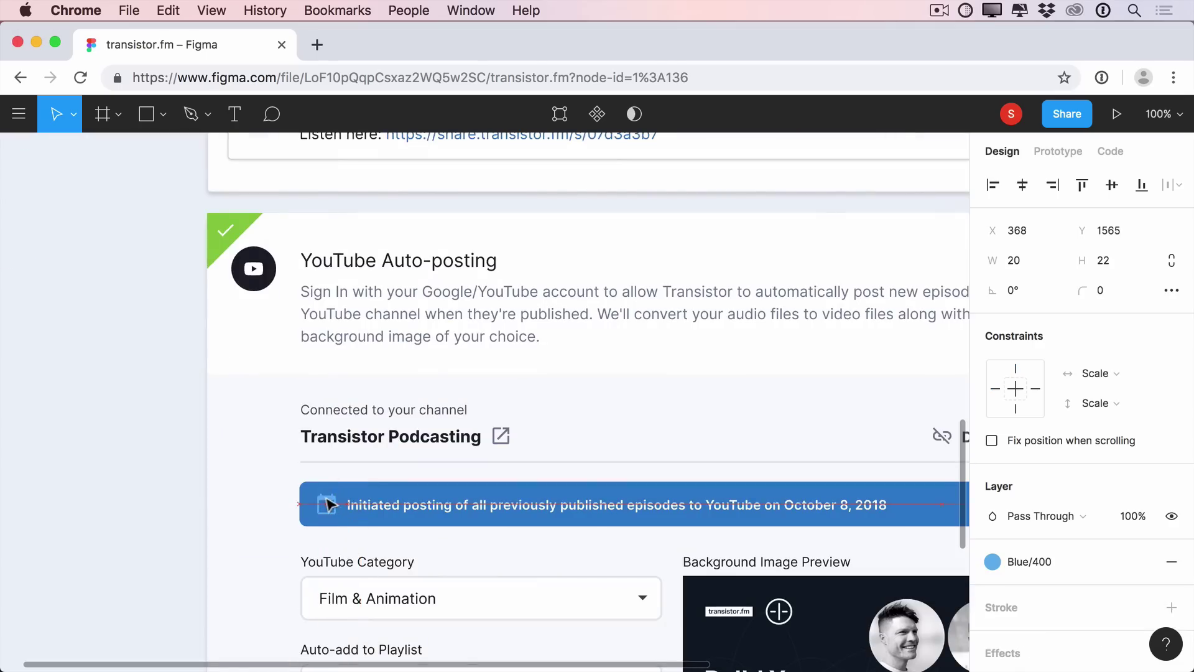
pyautogui.click(1087, 558)
pyautogui.click(1007, 557)
pyautogui.click(671, 509)
pyautogui.press('Right')
pyautogui.press('Right')
# Examine the YouTube card and its status banner with the interface hidden.
pyautogui.hscroll(3, 672, 514)
pyautogui.scroll(-2, 672, 514)
pyautogui.click(934, 423)
pyautogui.hotkey('ctrl', '\\')
pyautogui.scroll(3, 936, 428)
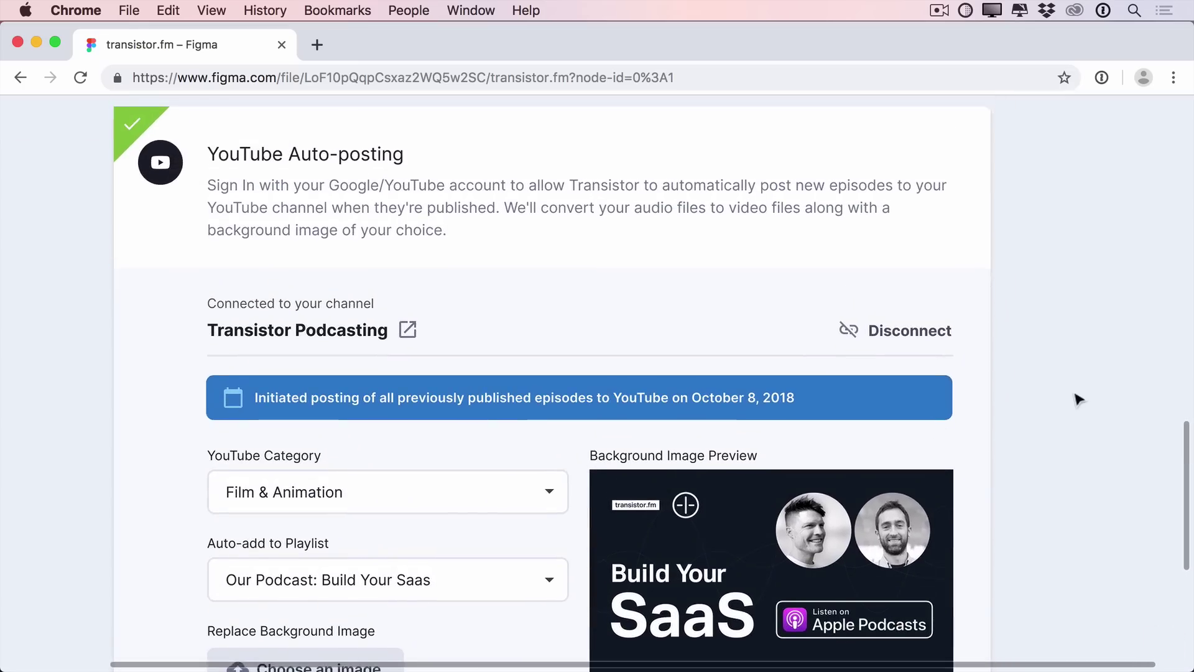
pyautogui.scroll(-1, 1077, 399)
pyautogui.hscroll(1, 1078, 399)
pyautogui.scroll(-1, 1078, 398)
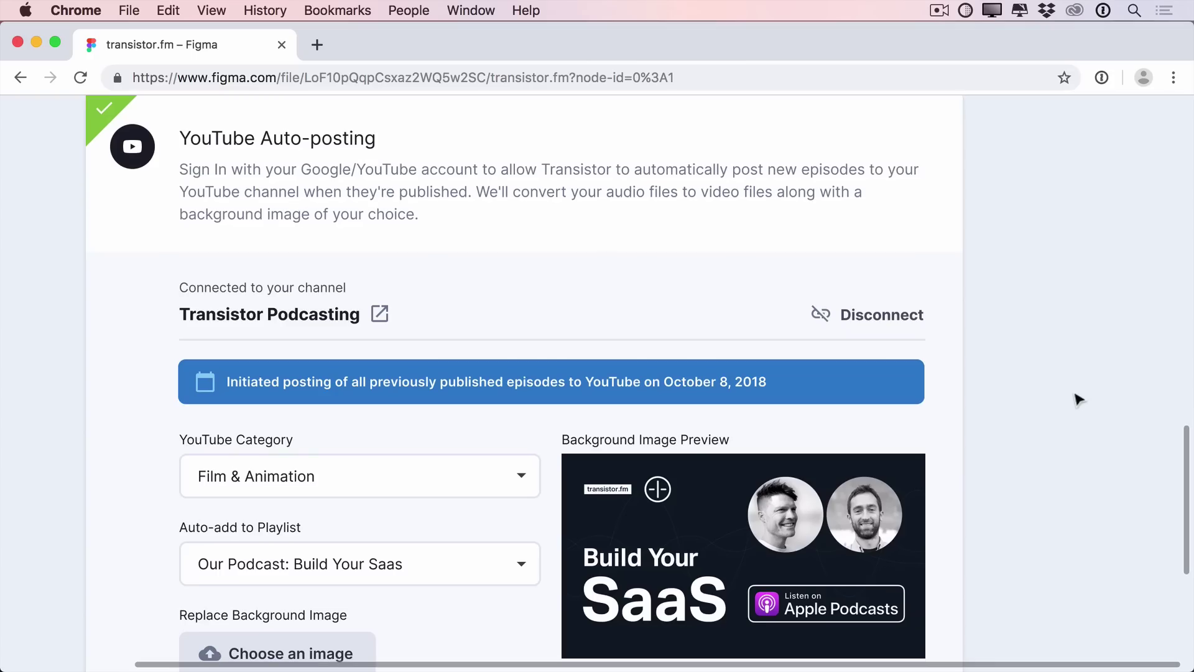
# Set the status banner's fill to Blue/100 after trying Blue/200.
pyautogui.click(1068, 564)
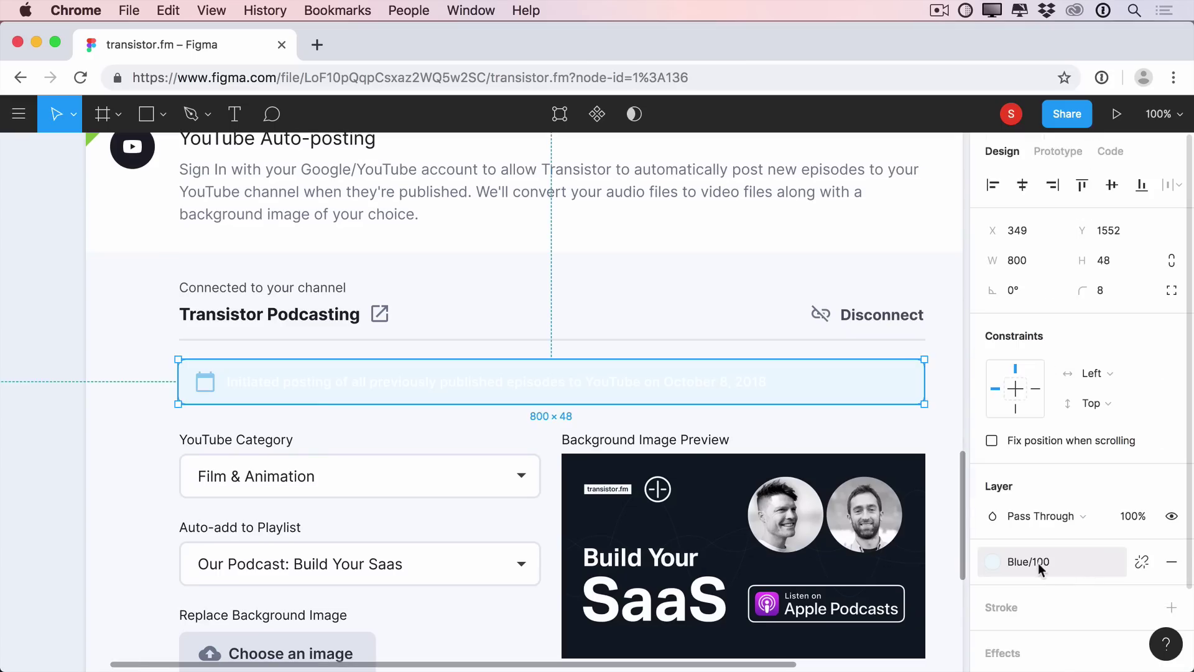
pyautogui.click(1039, 563)
pyautogui.click(1034, 524)
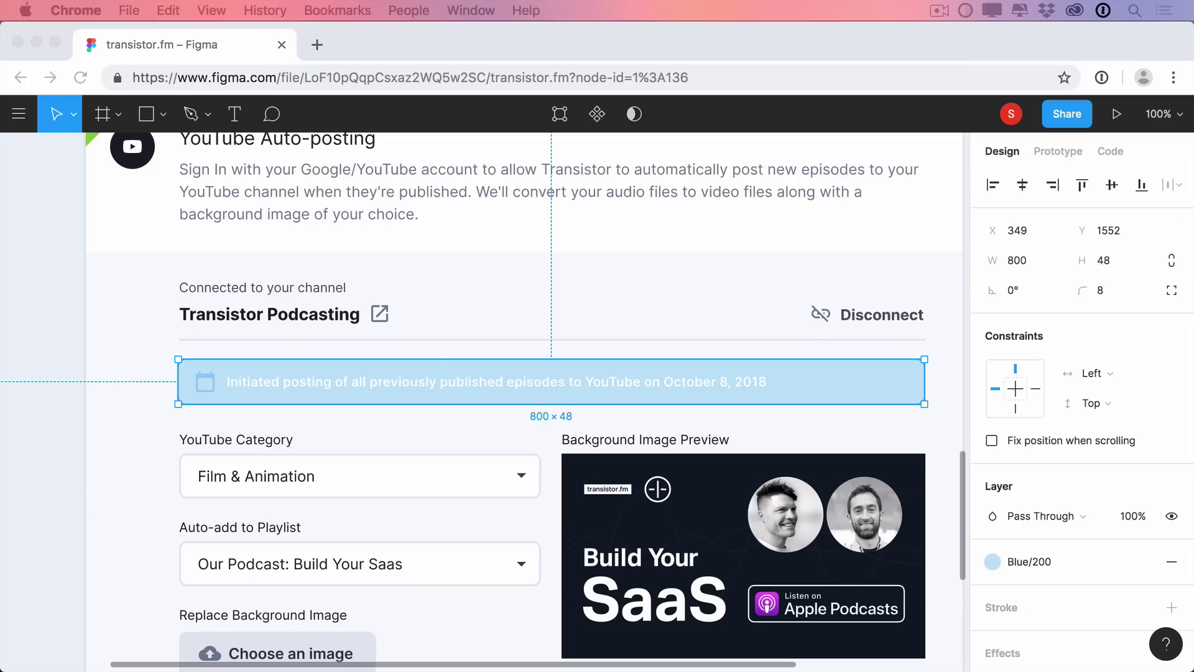
pyautogui.click(1035, 561)
pyautogui.click(1056, 525)
# Add a Blue/200 stroke of width 2 to the status banner.
pyautogui.click(1141, 607)
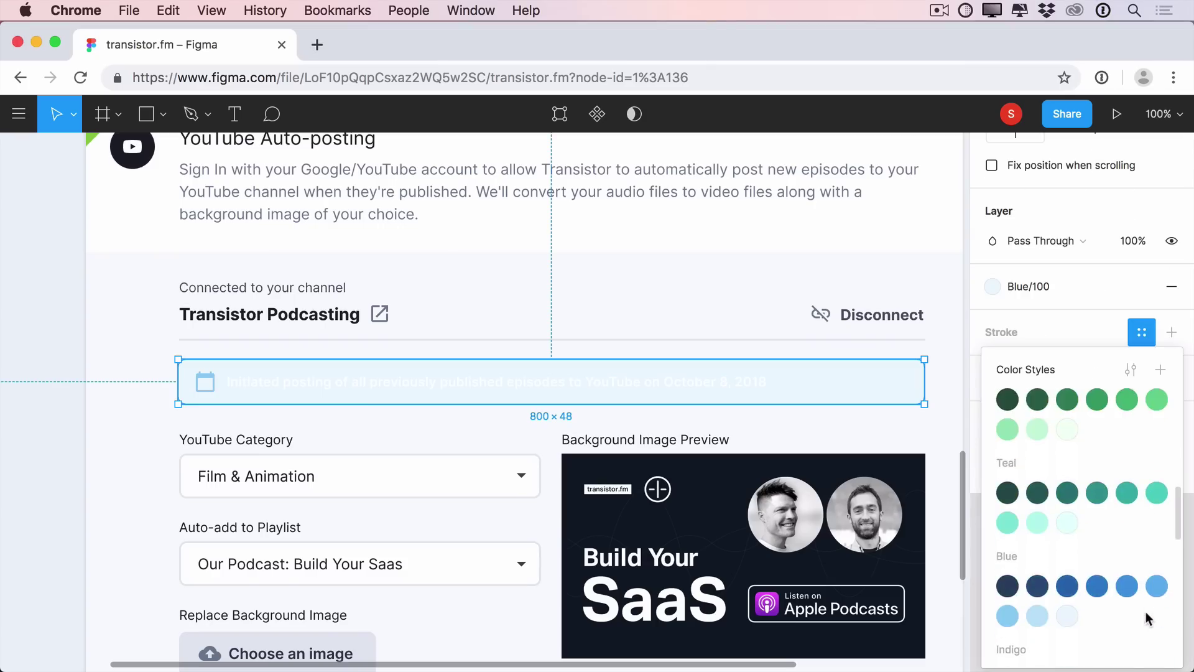
pyautogui.scroll(-2, 1061, 567)
pyautogui.click(1061, 567)
pyautogui.click(1026, 637)
pyautogui.write('2')
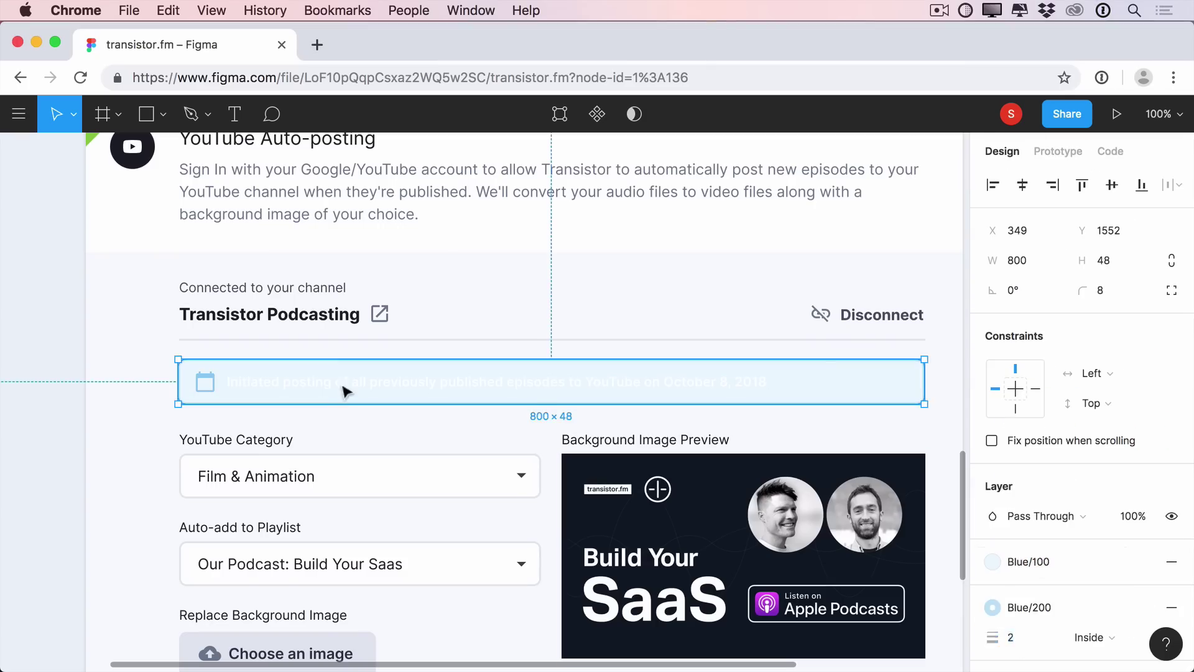
# Recolour the banner's posting text to Blue/700.
pyautogui.click(342, 387)
pyautogui.scroll(-5, 1082, 534)
pyautogui.click(1141, 332)
pyautogui.scroll(-5, 1094, 497)
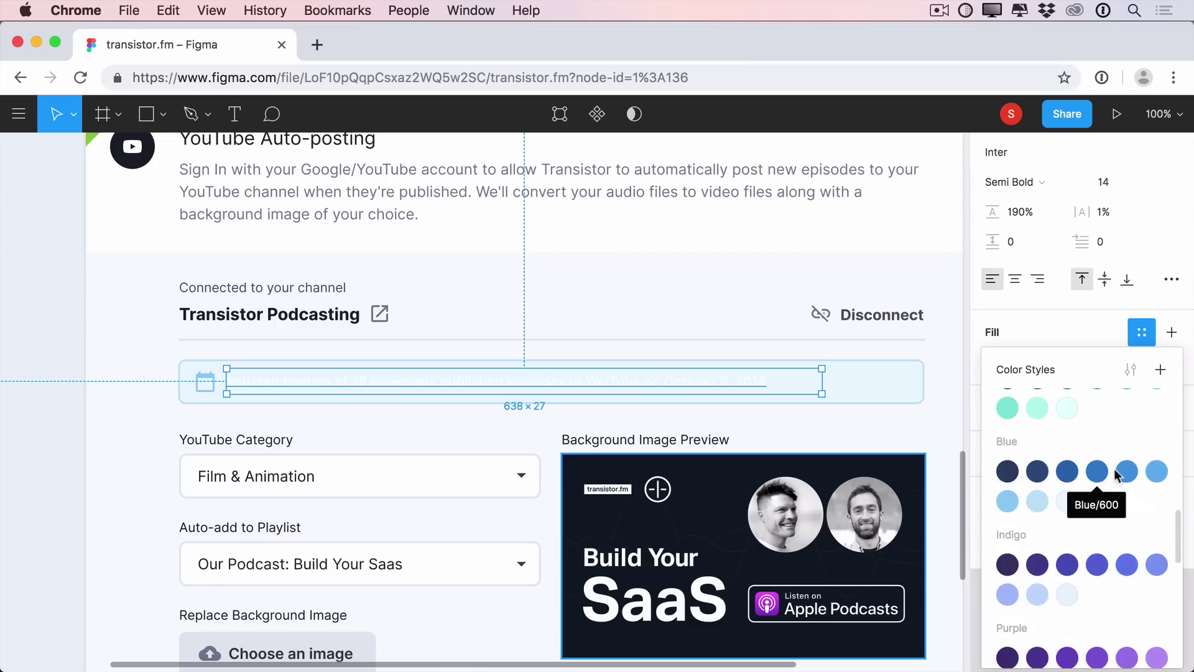
pyautogui.click(1067, 470)
# Set the banner's calendar icon to Blue/400 and nudge the posting text left, closer to the icon.
pyautogui.click(208, 383)
pyautogui.click(1039, 469)
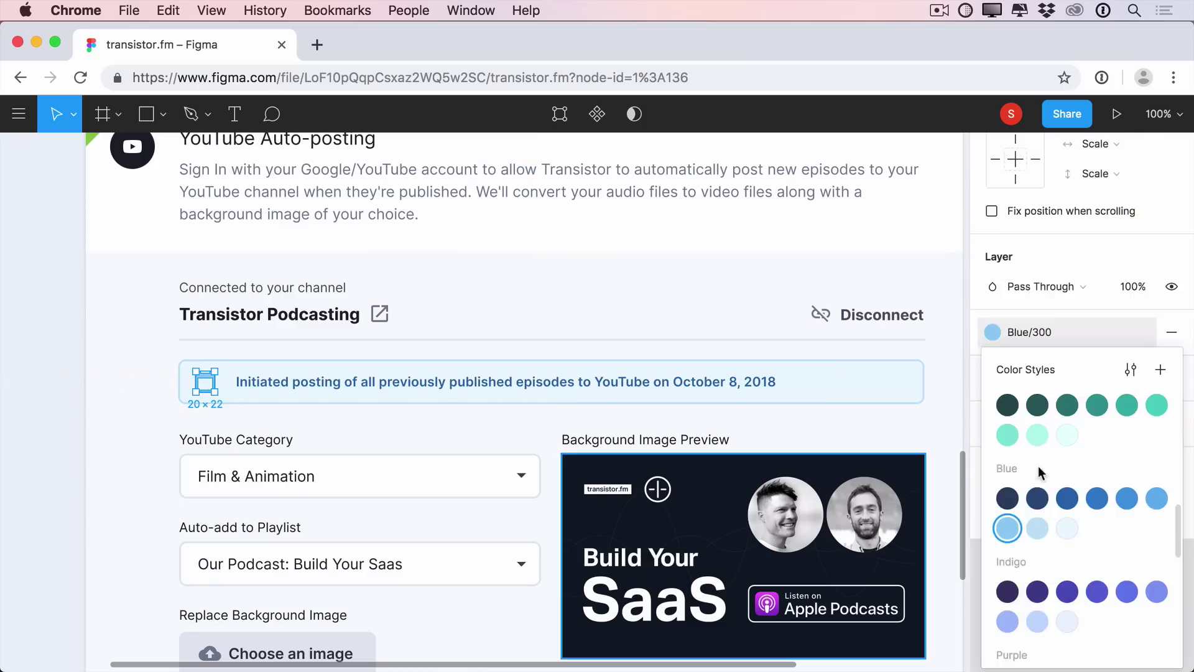
pyautogui.click(1151, 494)
pyautogui.click(280, 383)
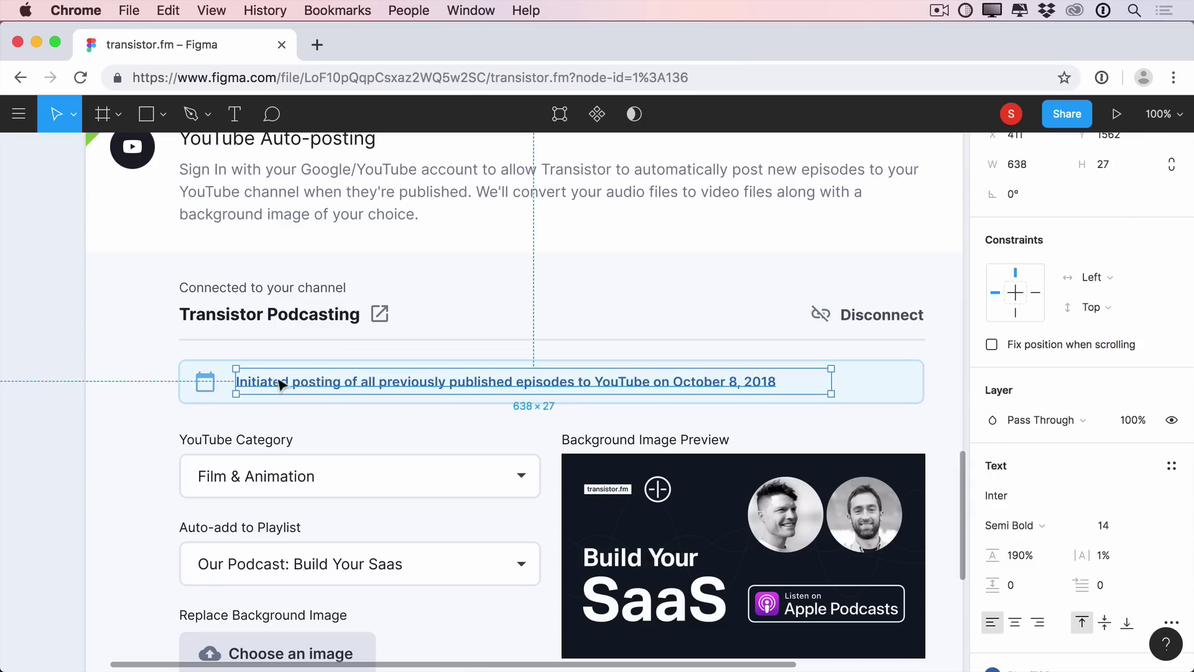
pyautogui.hotkey('shift', 'Left')
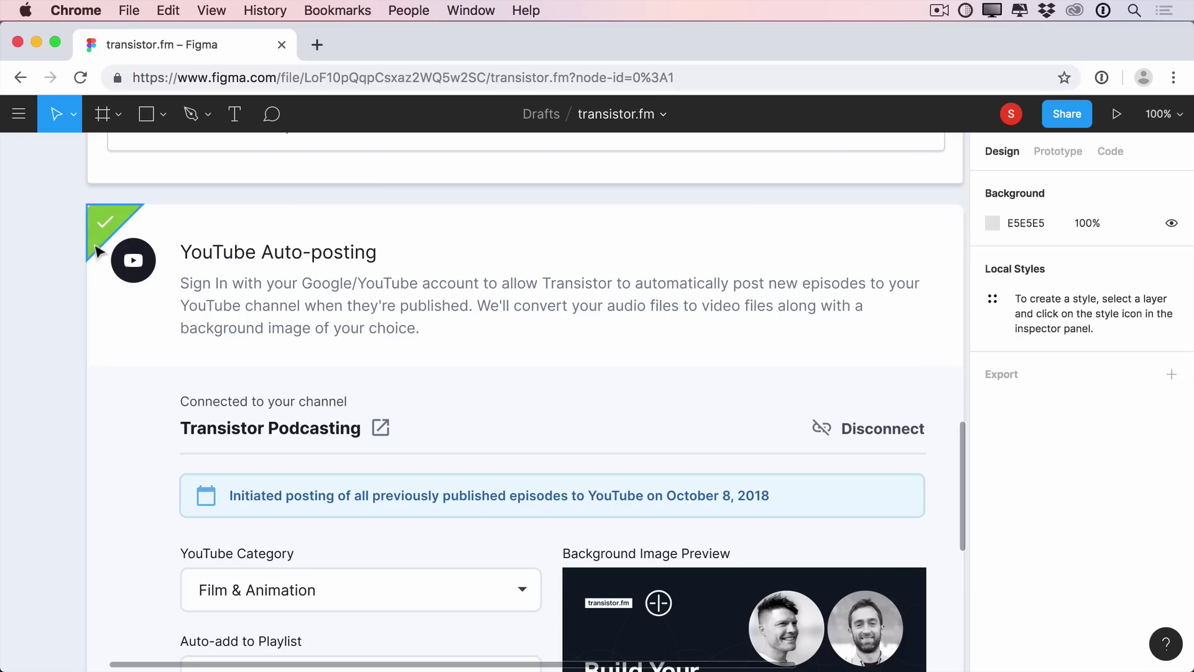
# Recolour the YouTube card's corner triangle to a pale green and its checkmark to a dark green.
pyautogui.click(98, 251)
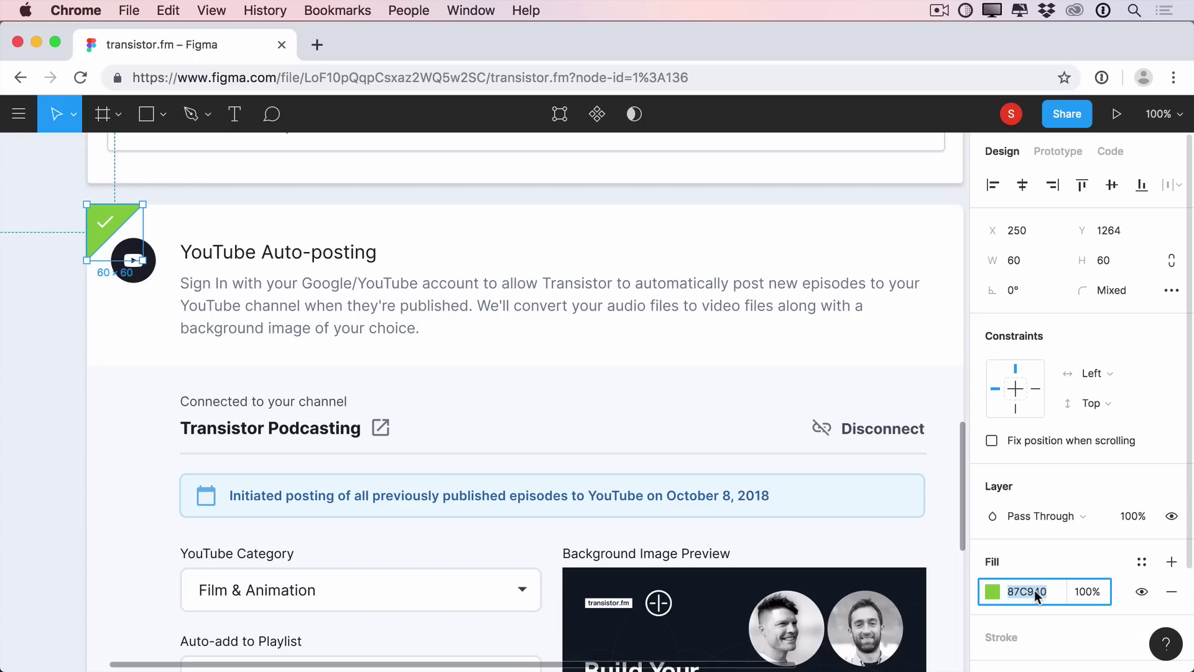
pyautogui.press('super+v')
pyautogui.press('Return')
pyautogui.click(60, 342)
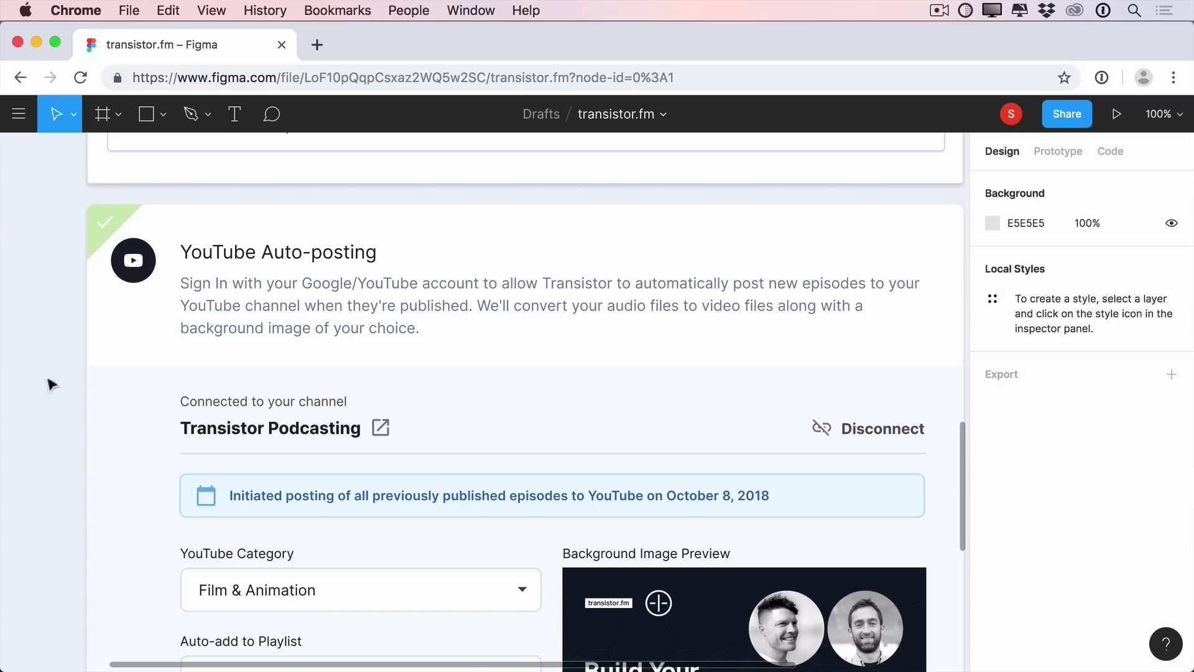
pyautogui.click(105, 224)
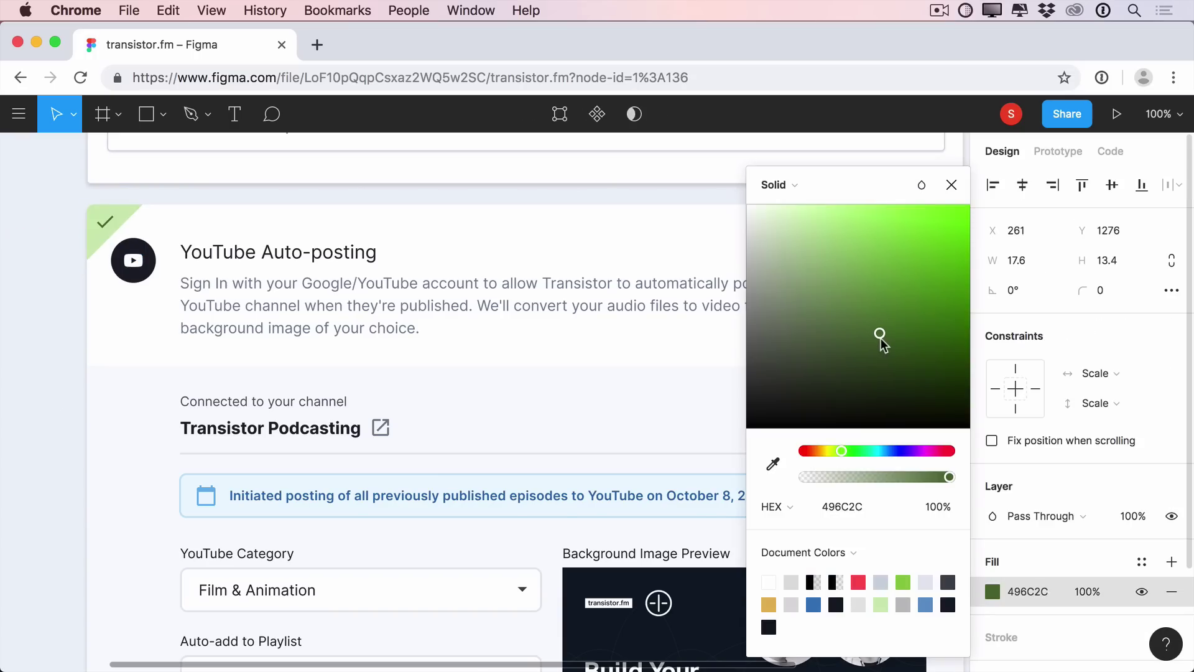
pyautogui.moveTo(882, 338); pyautogui.dragTo(890, 347)
pyautogui.click(31, 372)
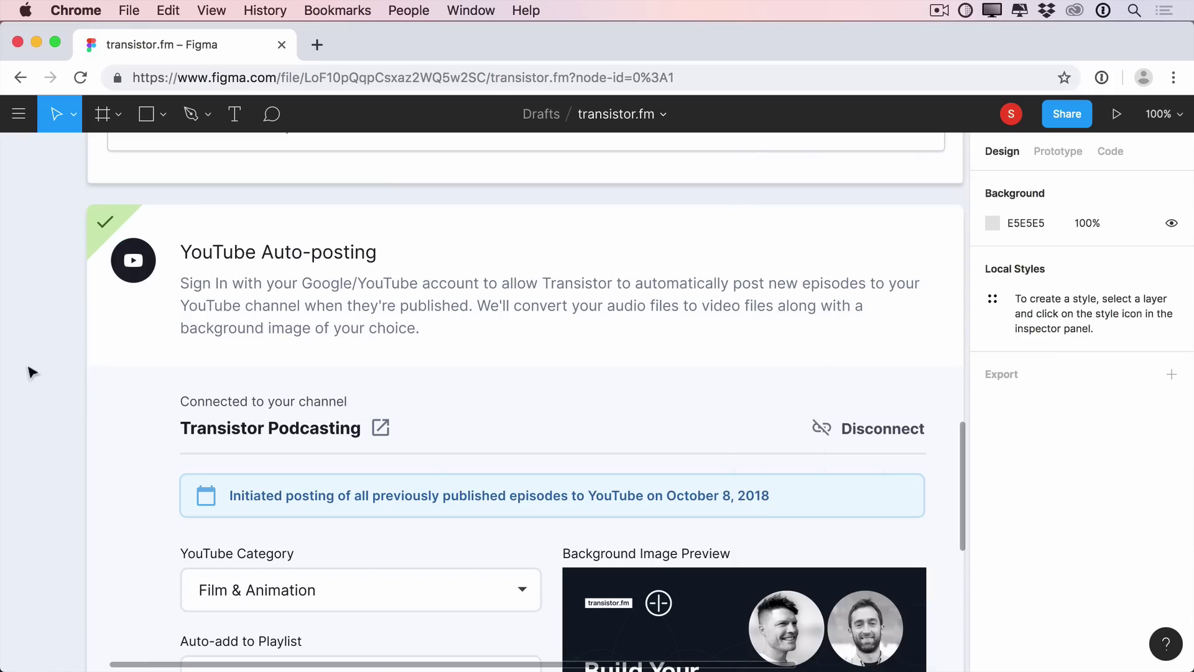
# Inspect the YouTube card's fill and shadow settings and review the card with the interface hidden.
pyautogui.hscroll(1, 67, 378)
pyautogui.click(851, 227)
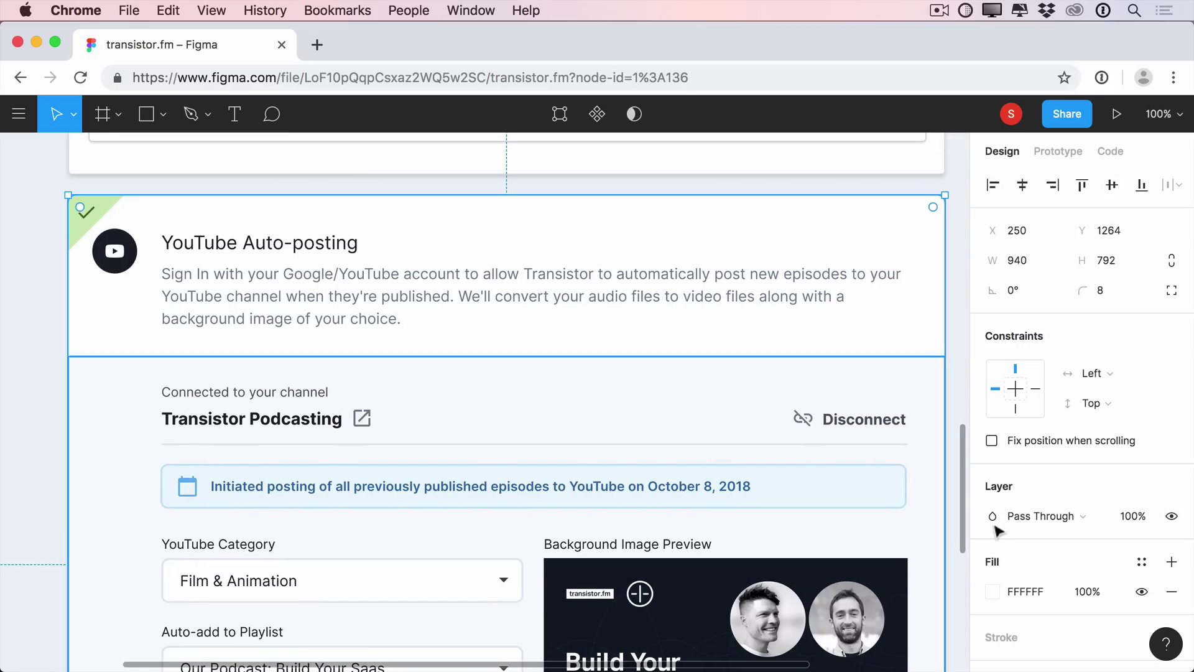
pyautogui.scroll(-3, 996, 524)
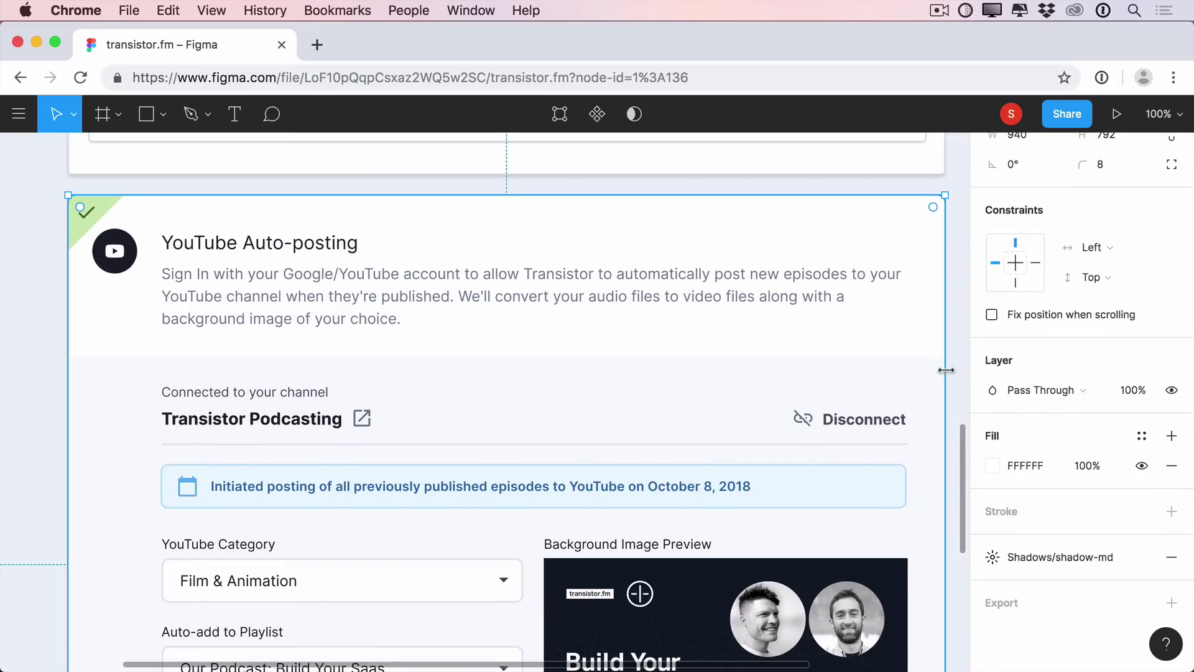
pyautogui.scroll(2, 952, 280)
pyautogui.click(962, 185)
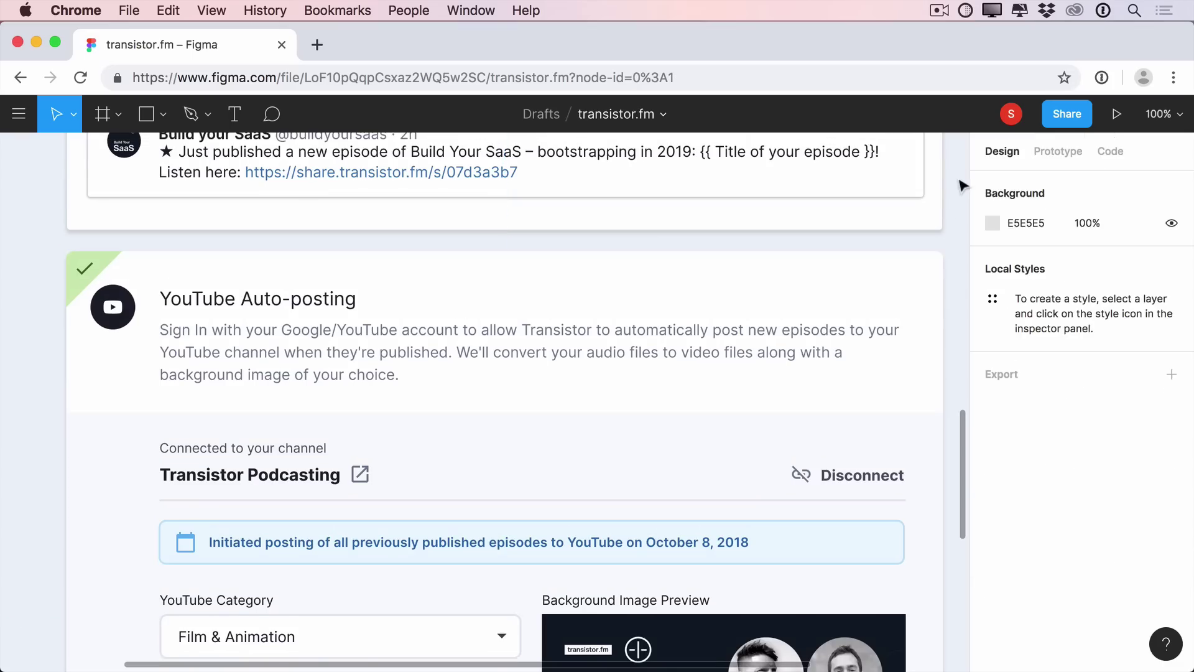
pyautogui.scroll(-1, 962, 237)
pyautogui.press('super+backslash')
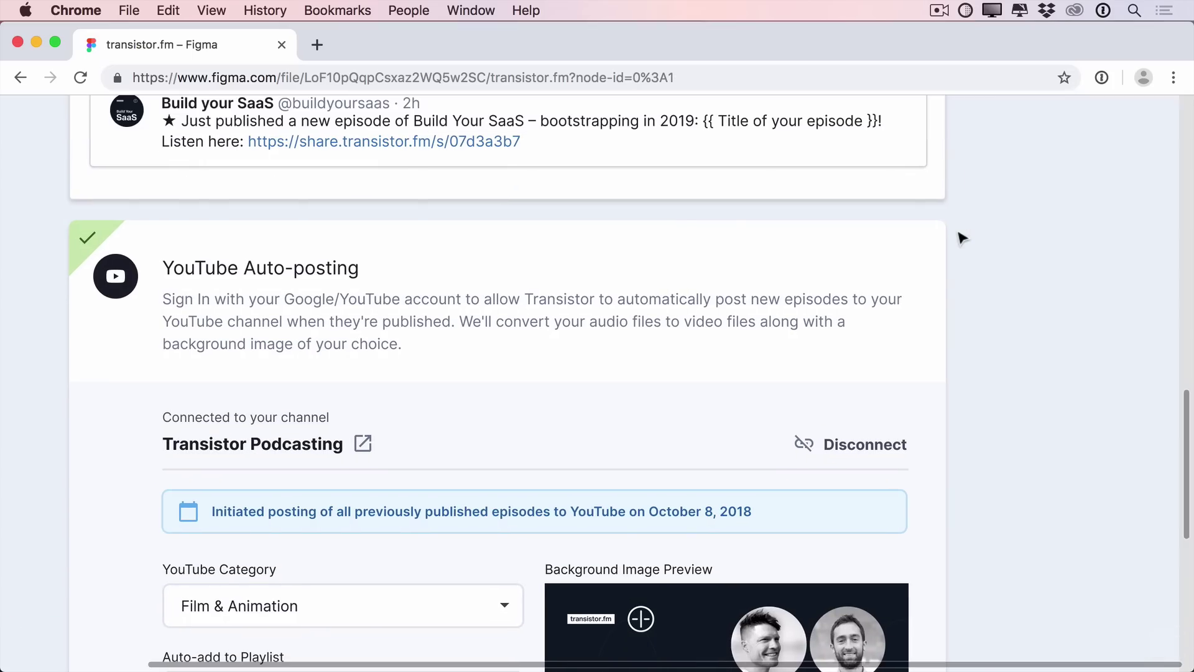
pyautogui.scroll(-5, 962, 237)
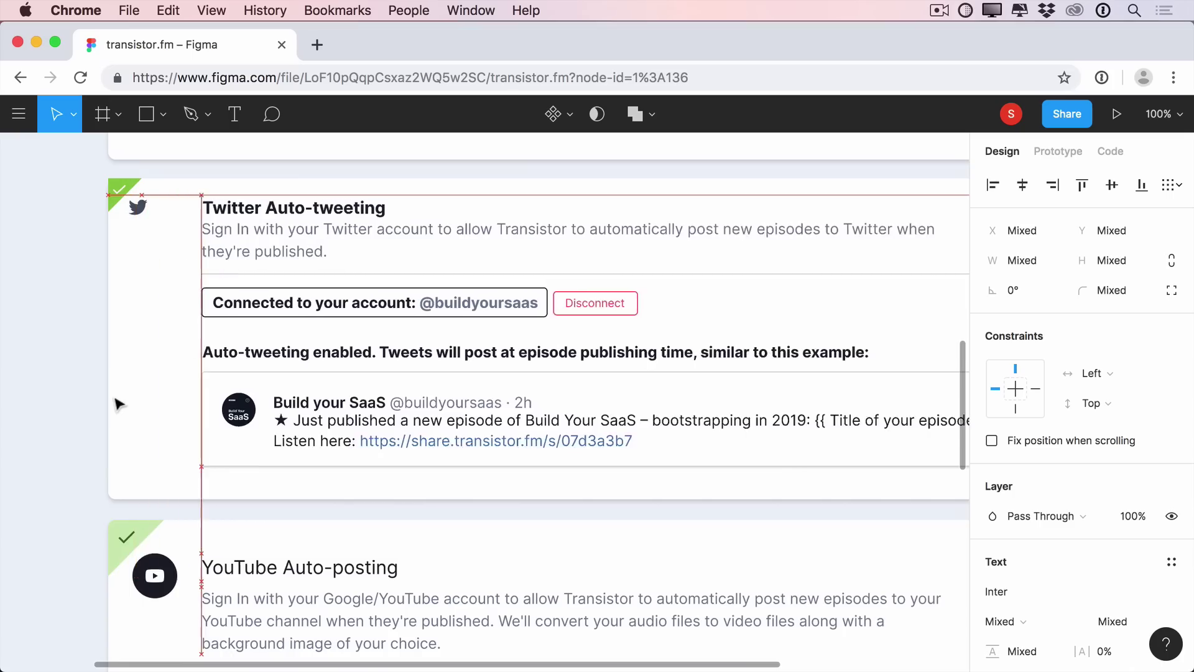
# Narrow the tweet example box so it fits inside the Twitter card, and narrow its tweet text to 683.
pyautogui.hscroll(4, 802, 354)
pyautogui.click(892, 458)
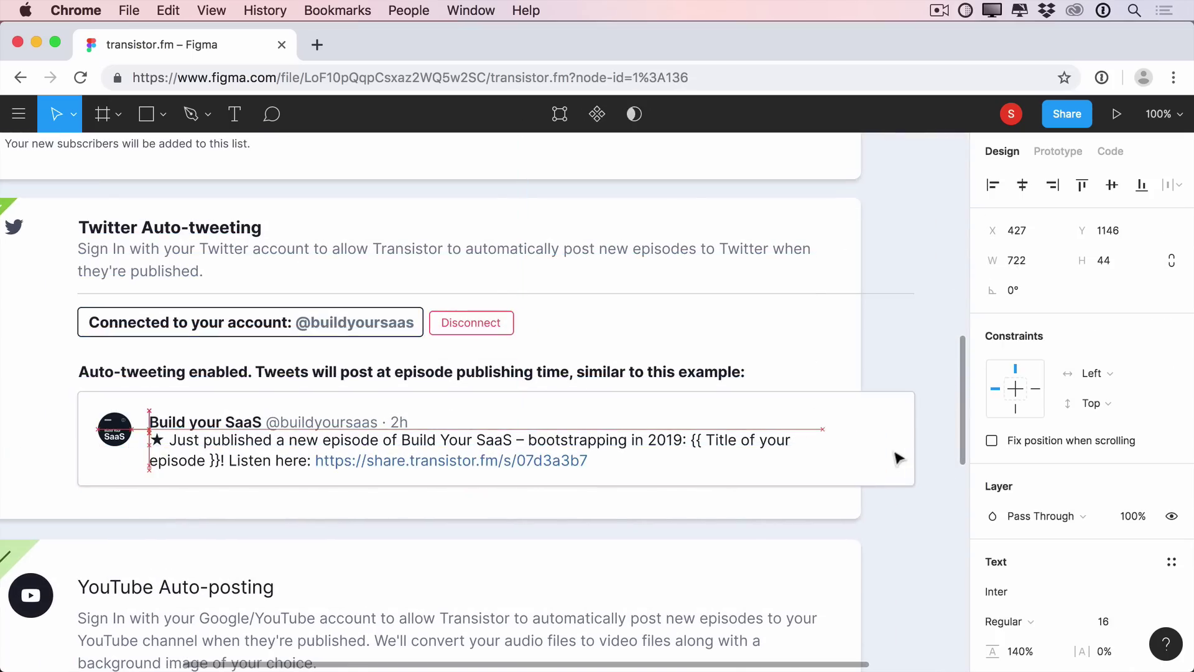
pyautogui.click(898, 458)
pyautogui.press('shift+super+Left')
pyautogui.press('shift+super+Left')
pyautogui.press('shift+super+Left')
pyautogui.press('shift+super+Left')
pyautogui.press('shift+super+Left')
pyautogui.press('shift+super+Left')
pyautogui.press('super+Left')
pyautogui.press('super+Left')
pyautogui.press('super+Left')
pyautogui.press('super+Left')
pyautogui.press('super+Left')
pyautogui.press('super+Left')
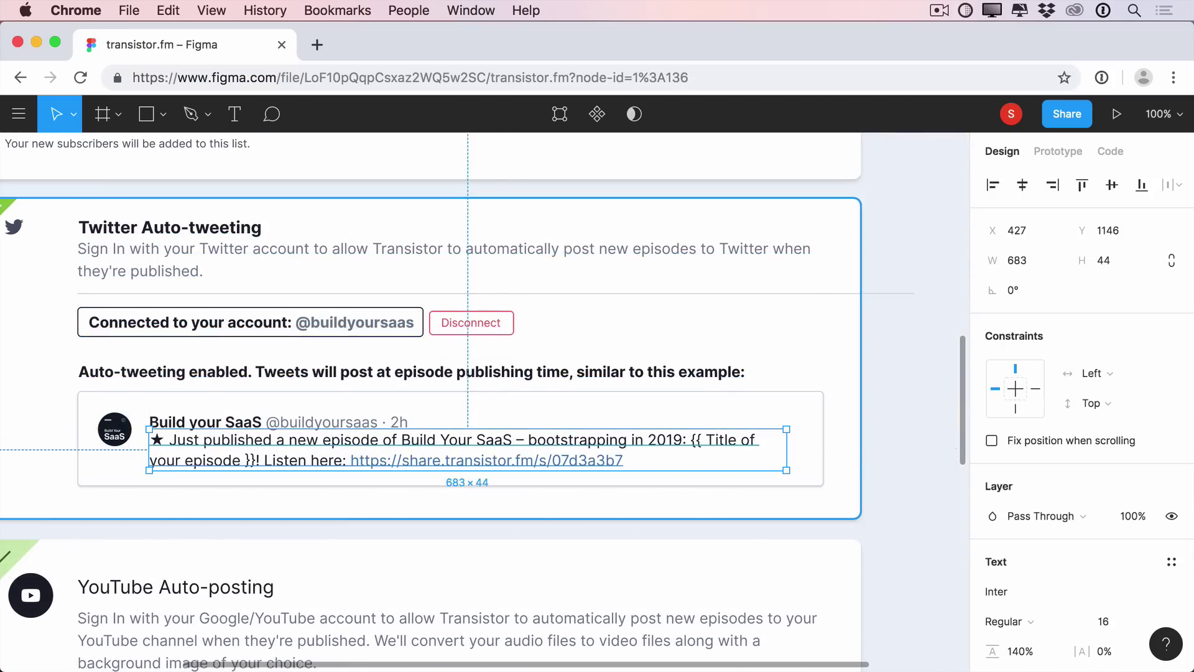
# Shorten the Twitter card's divider line so it ends level with the tweet example box.
pyautogui.click(895, 294)
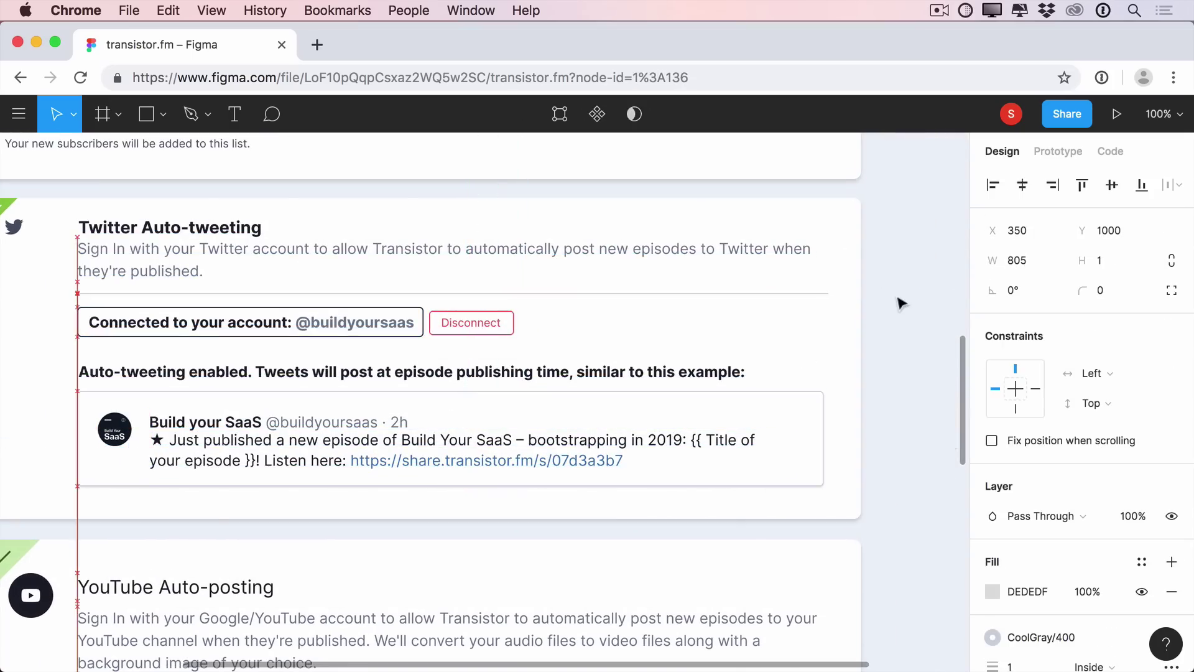
pyautogui.press('super+Left')
pyautogui.press('super+Left')
pyautogui.press('super+Left')
pyautogui.press('super+Left')
pyautogui.press('super+Left')
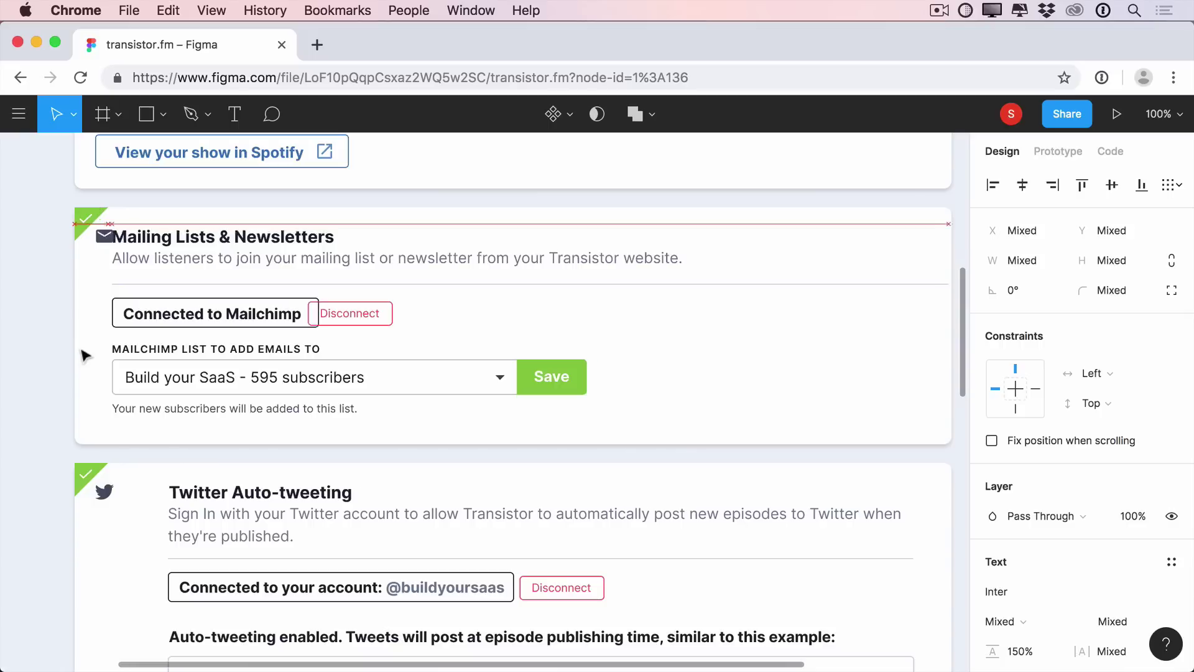
# Move the Mailing Lists card's content right by 60 and set the Spotify, Mailing Lists and Twitter headings to Regular weight.
pyautogui.hotkey('shift', 'Right')
pyautogui.hotkey('shift', 'Right')
pyautogui.hotkey('shift', 'Right')
pyautogui.hotkey('shift', 'Right')
pyautogui.hotkey('shift', 'Right')
pyautogui.hotkey('shift', 'Right')
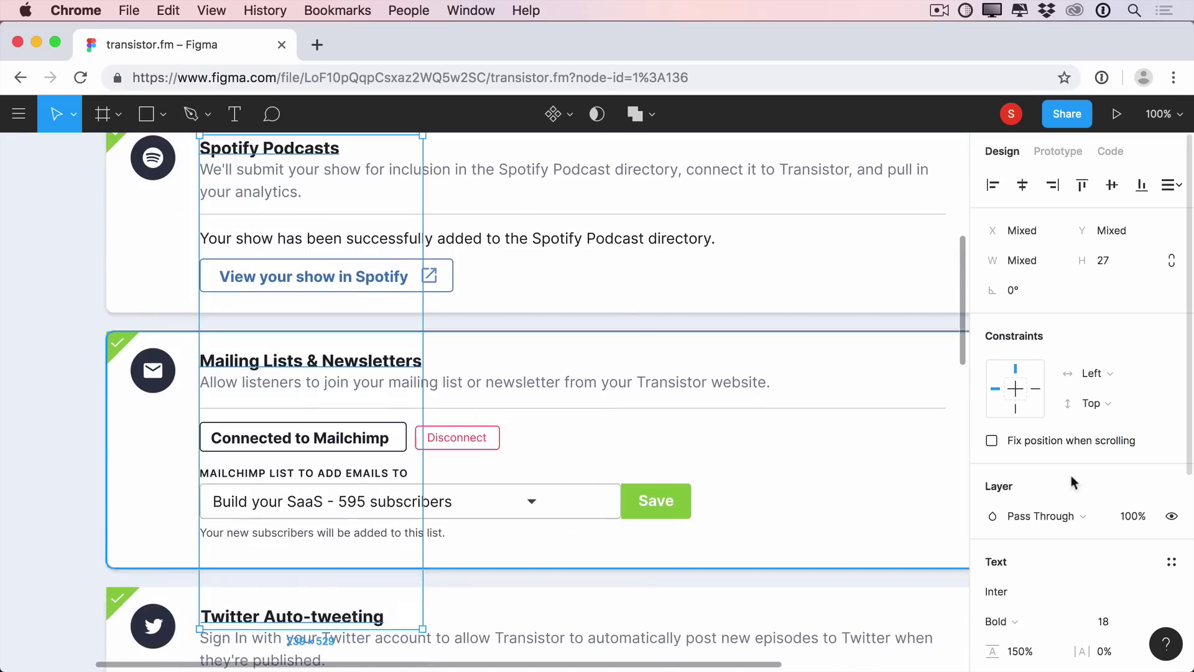
pyautogui.click(999, 620)
pyautogui.click(1014, 551)
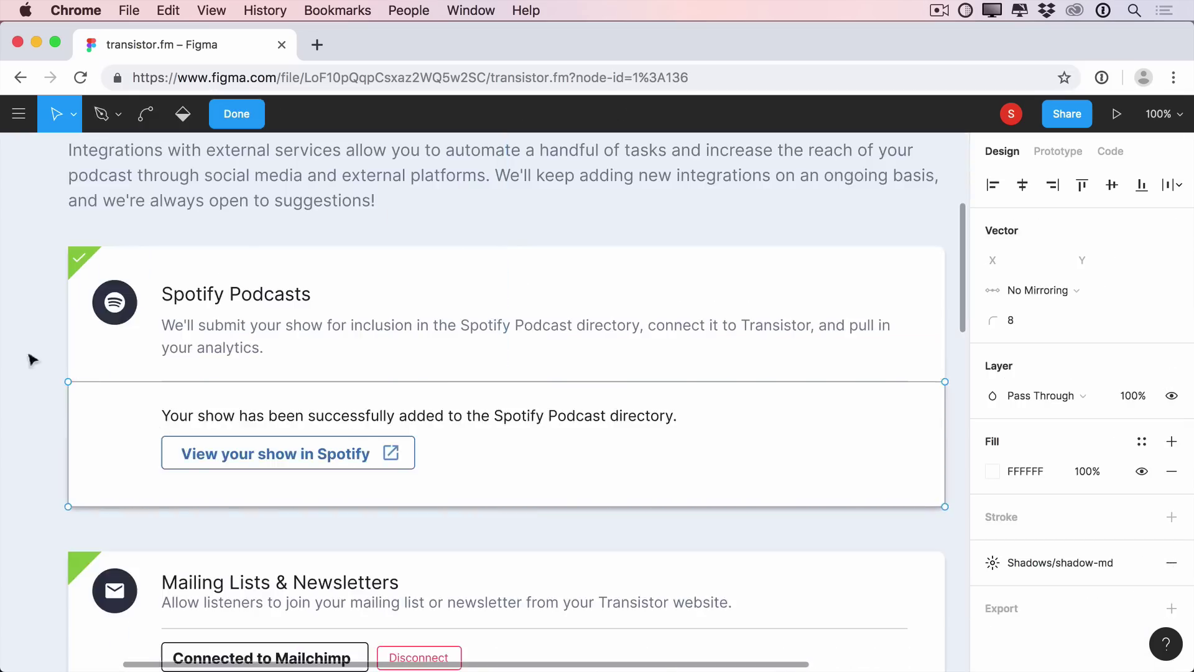
# Select the Spotify lower panel's top corner points, and move the Mailing Lists form fields and Save button down by 40.
pyautogui.moveTo(33, 360); pyautogui.dragTo(969, 404)
pyautogui.moveTo(58, 359); pyautogui.dragTo(683, 475)
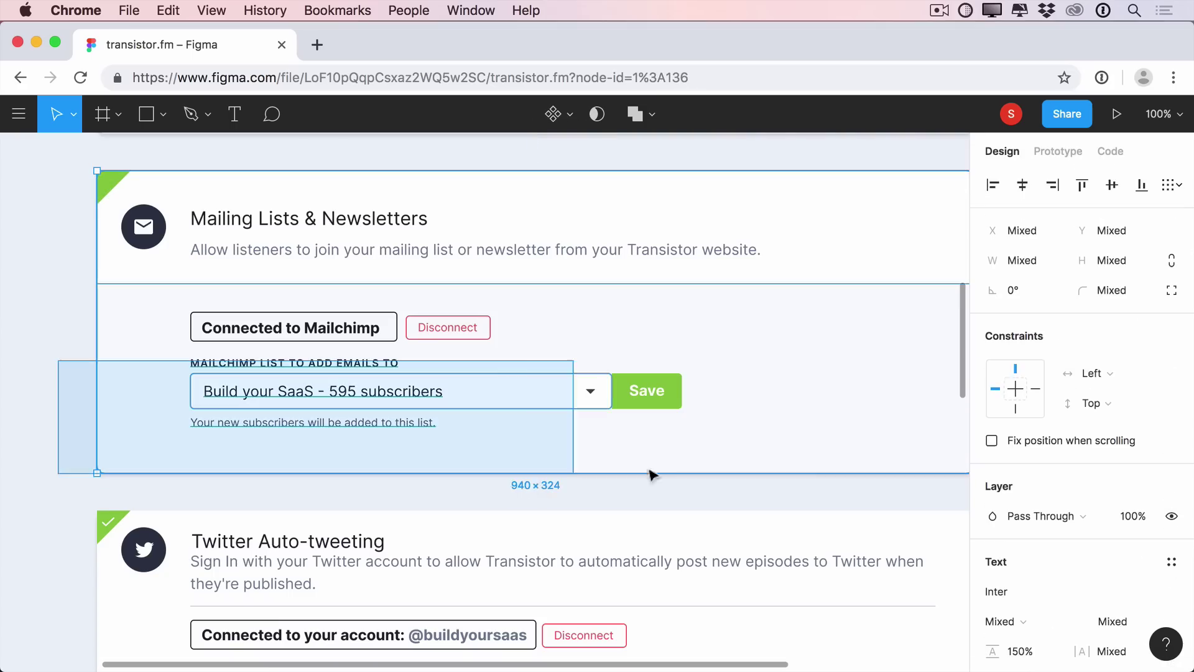
pyautogui.keyDown('shift'); pyautogui.click(120, 448); pyautogui.keyUp('shift')
pyautogui.hotkey('shift', 'Down')
pyautogui.hotkey('shift', 'Down')
pyautogui.hotkey('shift', 'Down')
pyautogui.hotkey('shift', 'Down')
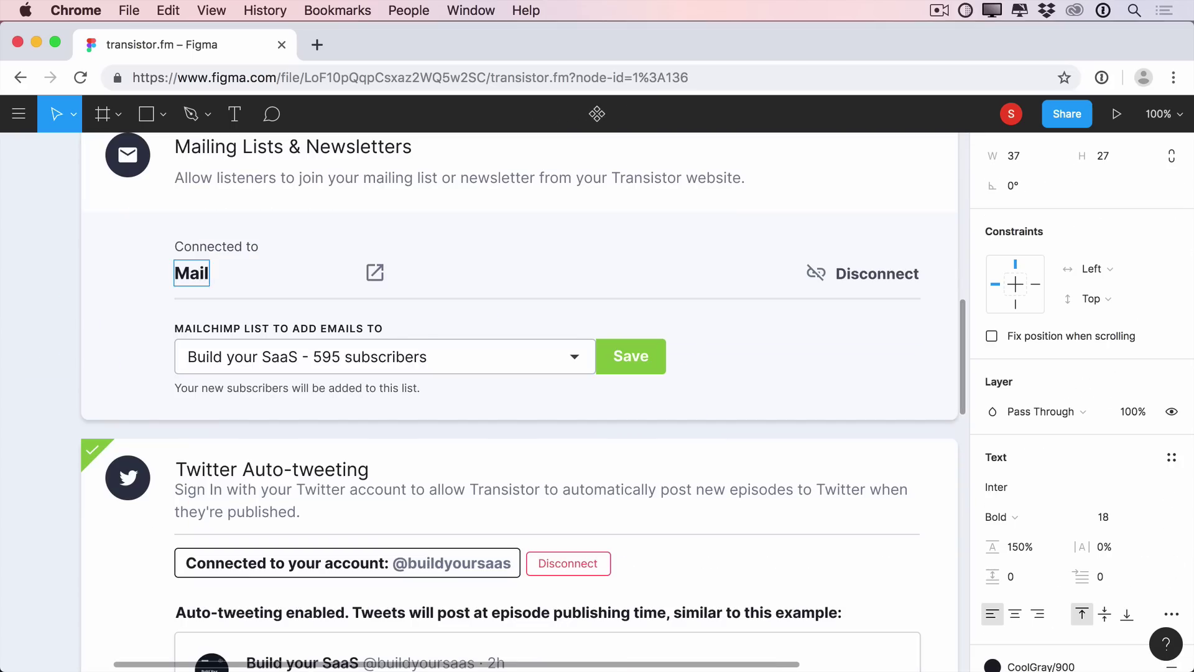
# Complete the connected account name as Mailchimp and move the external-link icon left by 100 to sit beside it.
pyautogui.write('chimp')
pyautogui.click(375, 274)
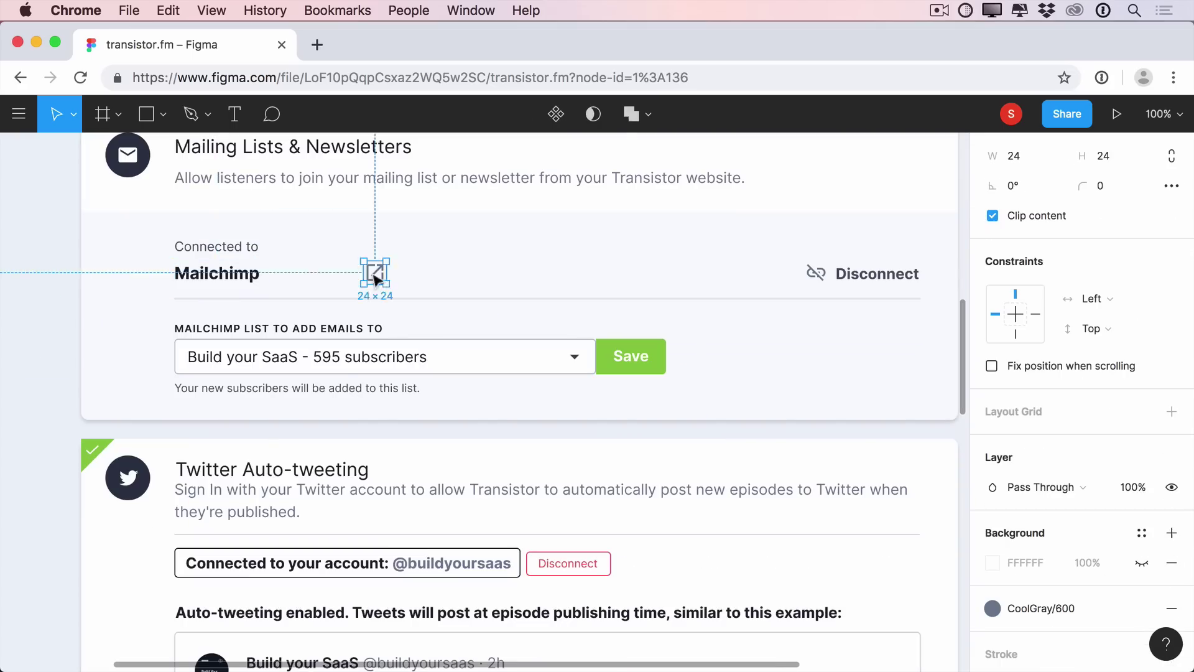
pyautogui.hotkey('shift', 'Left')
pyautogui.hotkey('shift', 'Left')
pyautogui.hotkey('shift', 'Left')
pyautogui.hotkey('shift', 'Left')
pyautogui.hotkey('shift', 'Left')
pyautogui.hotkey('shift', 'Left')
pyautogui.hotkey('shift', 'Left')
pyautogui.hotkey('shift', 'Left')
pyautogui.hotkey('shift', 'Left')
pyautogui.hotkey('shift', 'Left')
# Set the "Mailchimp List to Add Emails to" label to size 12 and change its casing to title case.
pyautogui.doubleClick(229, 327)
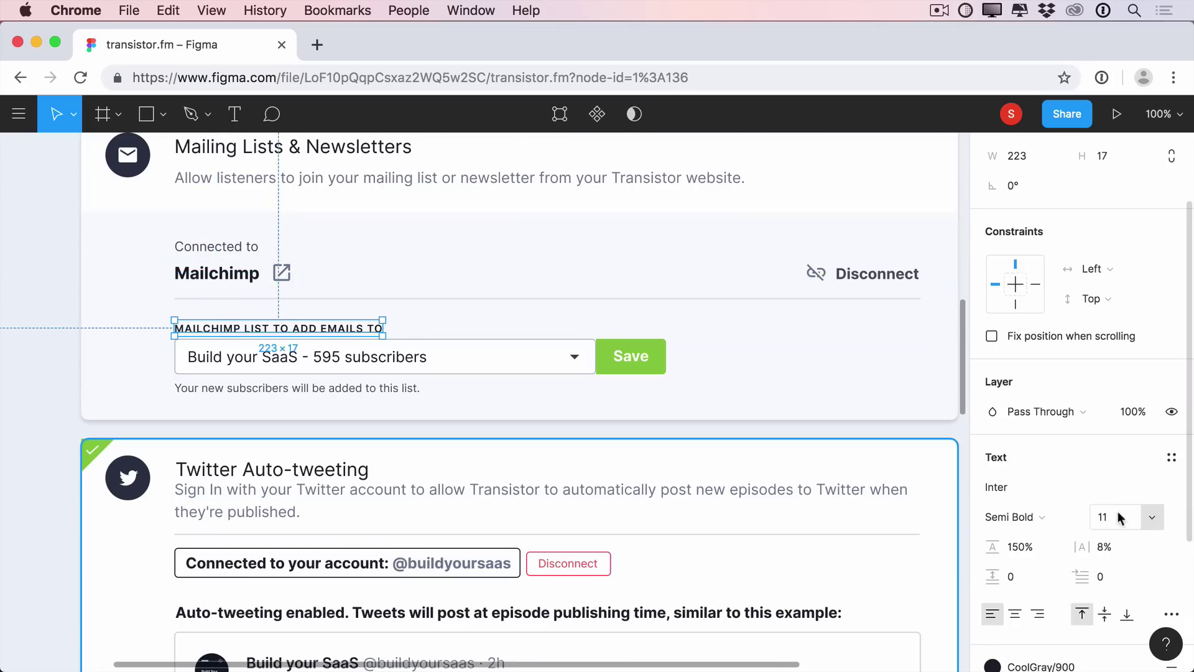
pyautogui.click(1114, 505)
pyautogui.write('12')
pyautogui.scroll(-2, 1052, 555)
pyautogui.click(1172, 497)
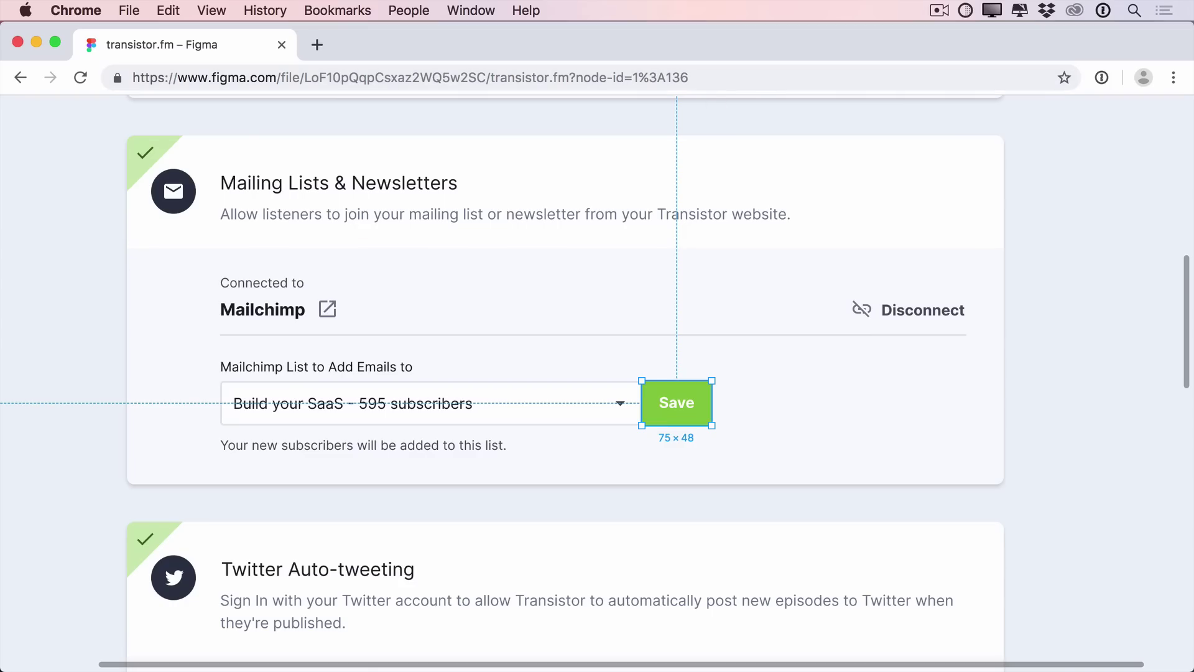
# Give the Mailing Lists card's Save button a CoolGray/900 fill and a corner radius of 8.
pyautogui.press('super+backslash')
pyautogui.scroll(-10, 1035, 602)
pyautogui.scroll(-6, 1033, 597)
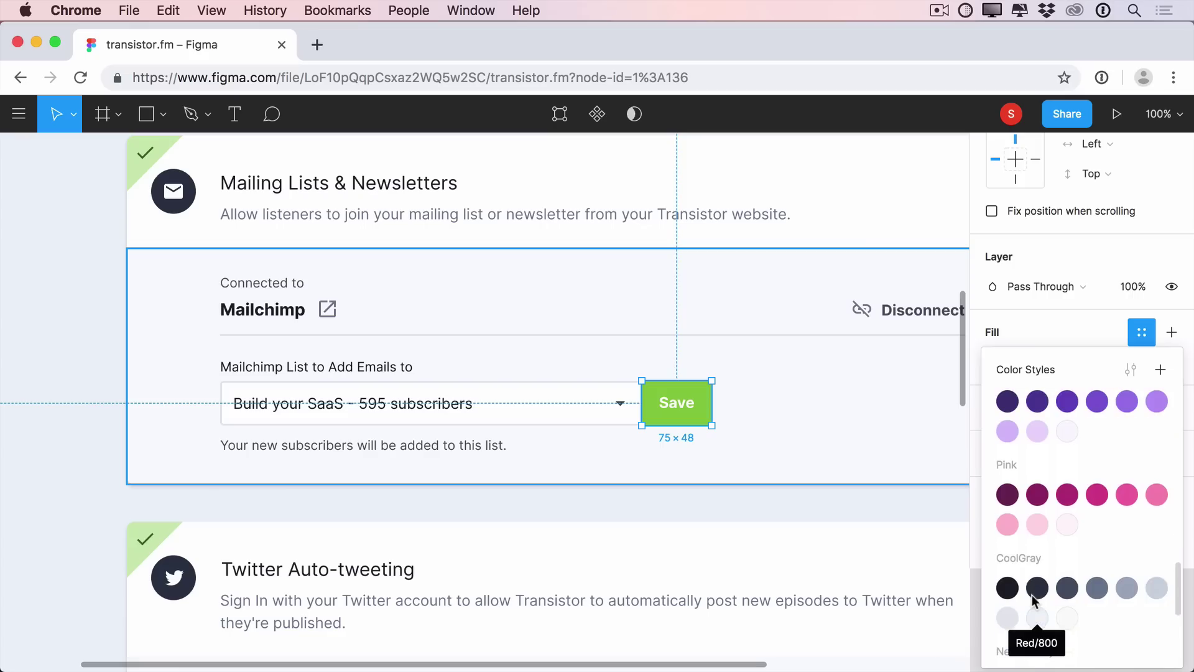
pyautogui.click(1006, 585)
pyautogui.click(1110, 290)
pyautogui.write('8')
pyautogui.press('Return')
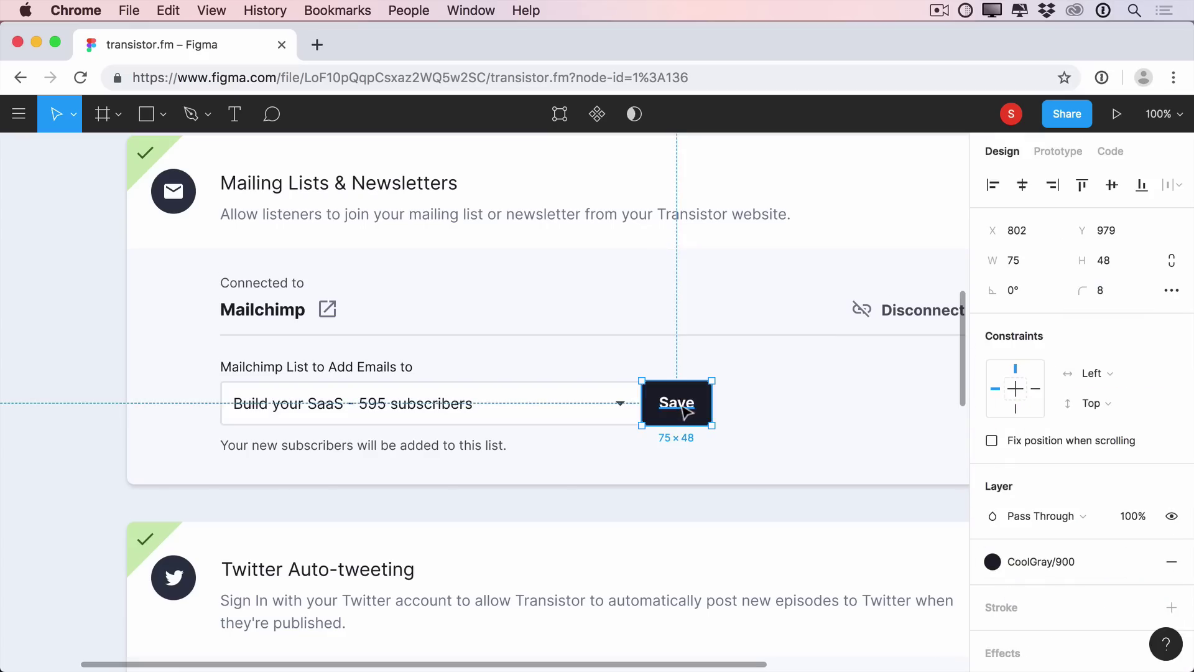
# Move the Mailing Lists card's Save button beneath the divider under the helper text, aligned with the divider's right end.
pyautogui.keyDown('shift'); pyautogui.click(616, 410); pyautogui.keyUp('shift')
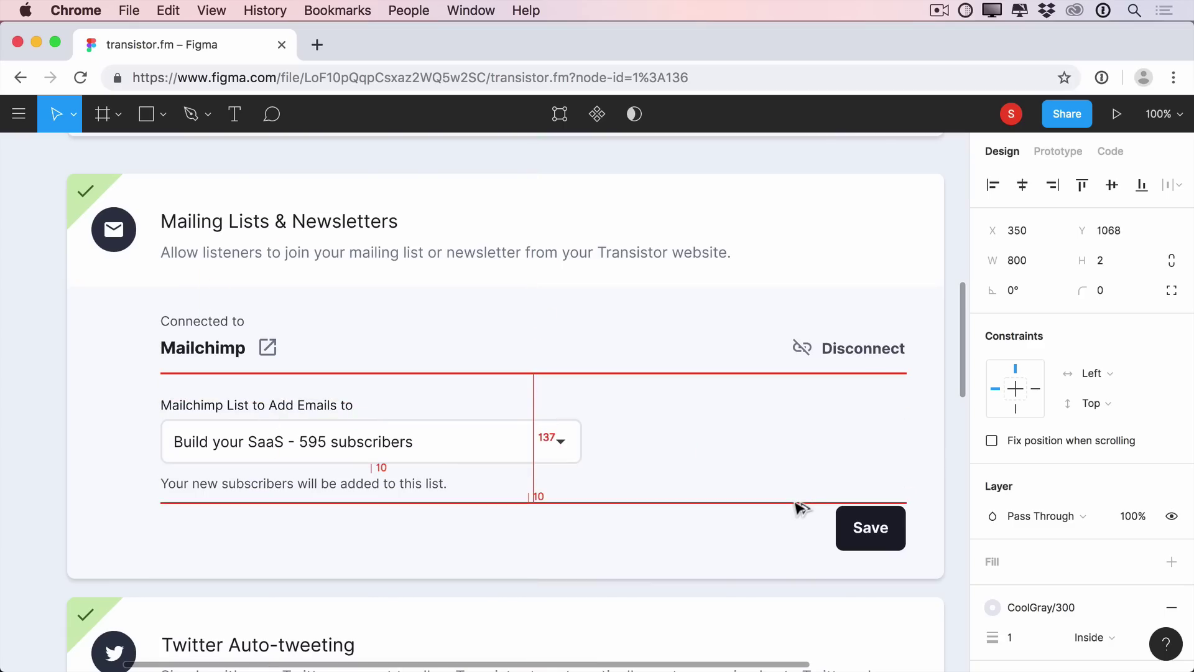
pyautogui.moveTo(844, 526); pyautogui.dragTo(879, 532)
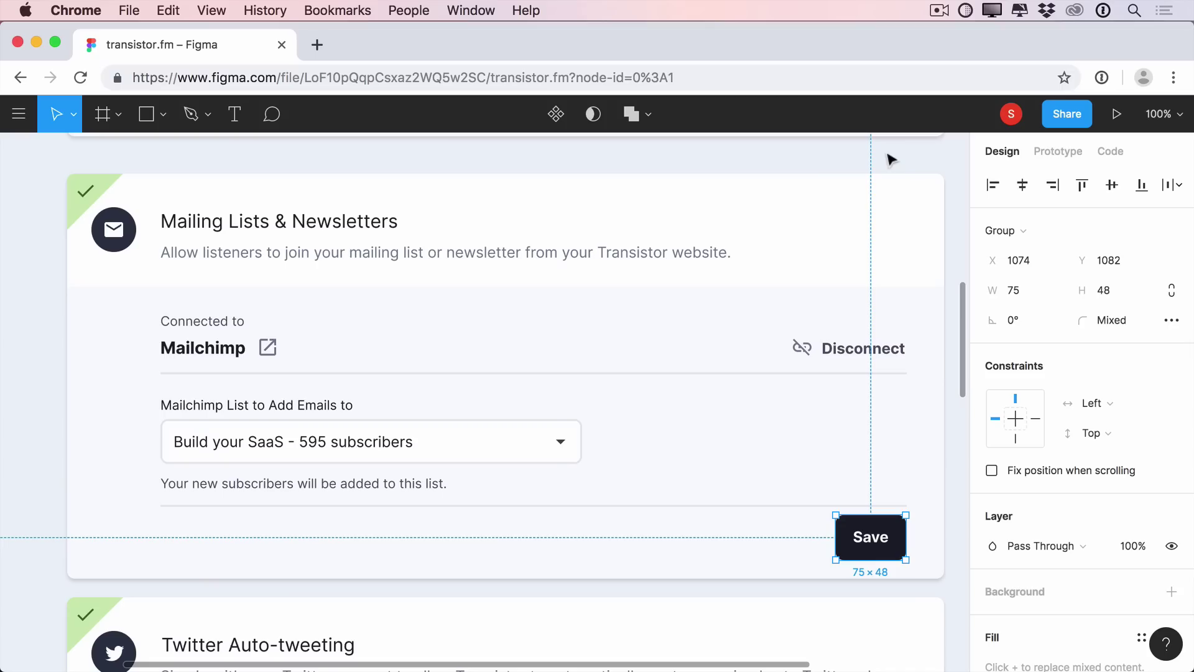
pyautogui.click(891, 160)
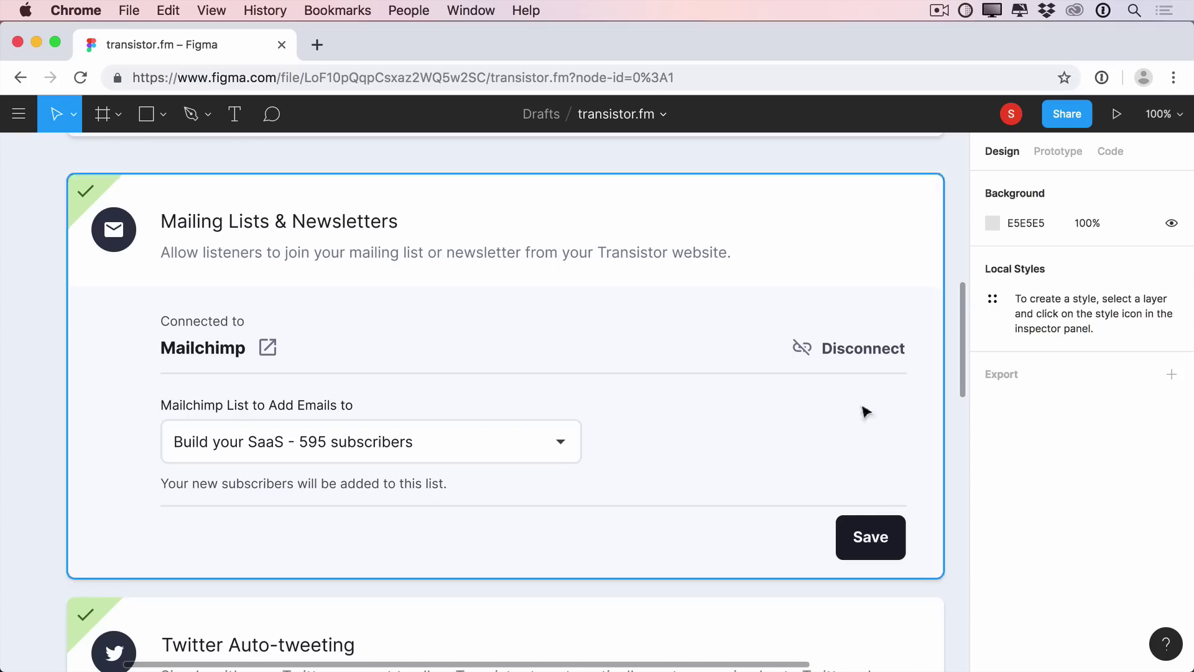
# Try to shift the divider above the Save button left and widen it across the Mailing Lists card.
pyautogui.click(842, 507)
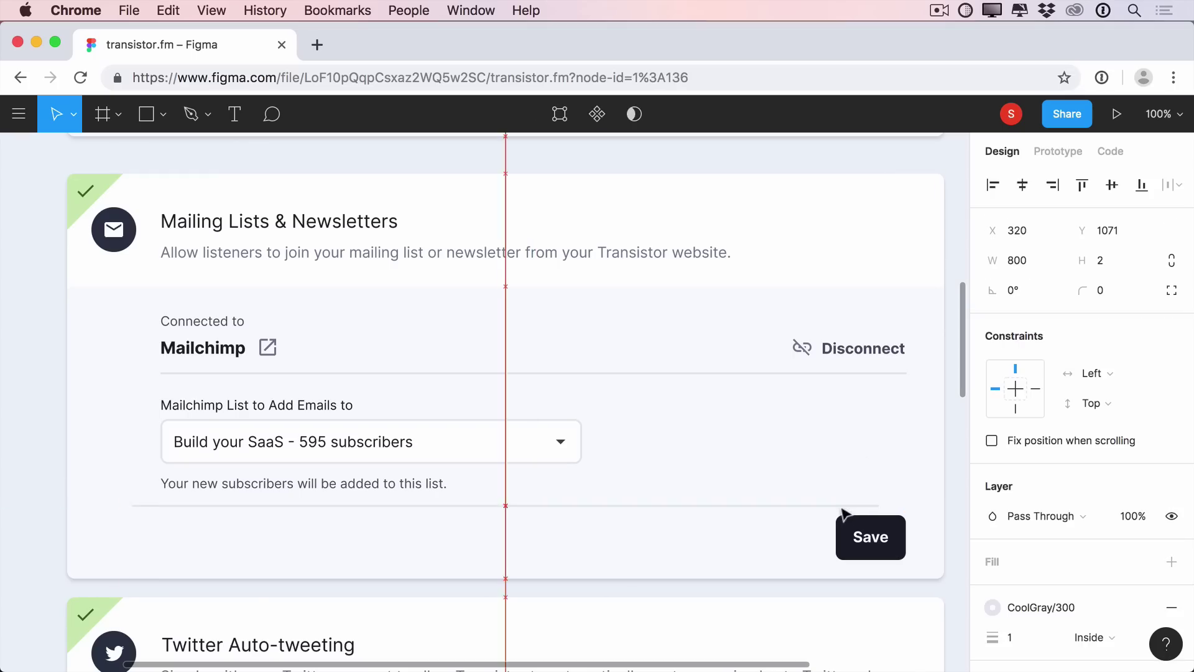
pyautogui.hotkey('shift', 'Left')
pyautogui.hotkey('shift', 'Left')
pyautogui.hotkey('shift', 'Left')
pyautogui.hotkey('shift', 'Left')
pyautogui.press('super+shift+Right')
pyautogui.press('super+shift+Right')
pyautogui.press('super+shift+Right')
pyautogui.press('Escape')
# Place the Mailing Lists card's Save button under the helper text, aligned with the fields' left edge, and label it Save Settings.
pyautogui.moveTo(890, 540); pyautogui.dragTo(230, 528)
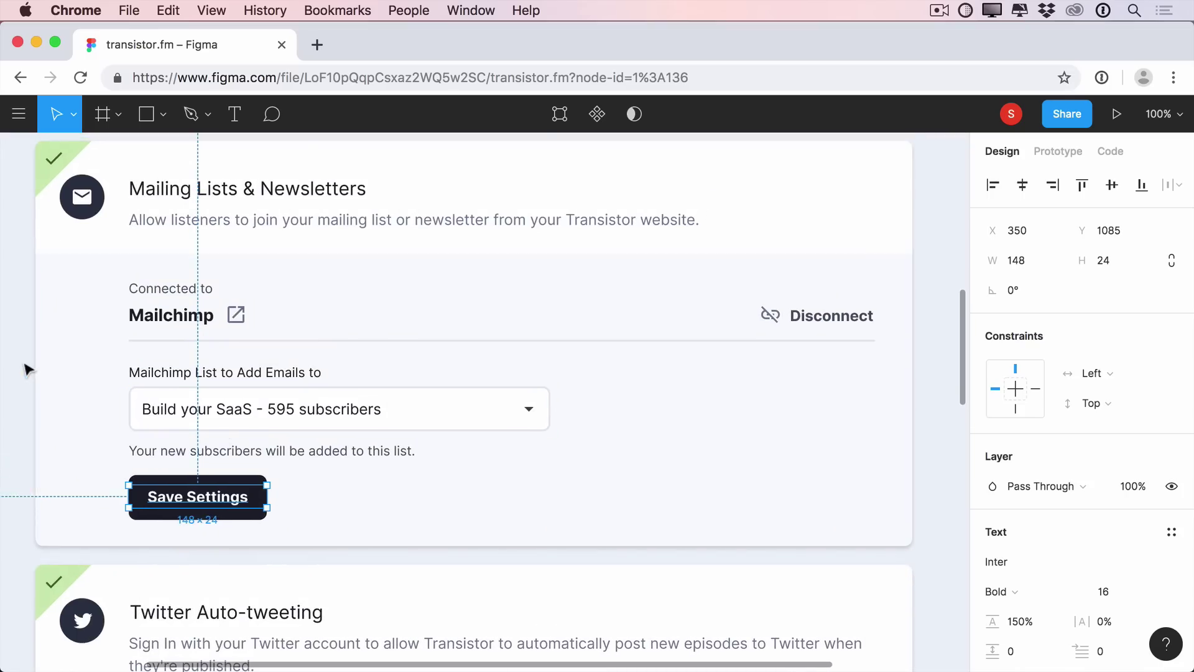
pyautogui.click(28, 369)
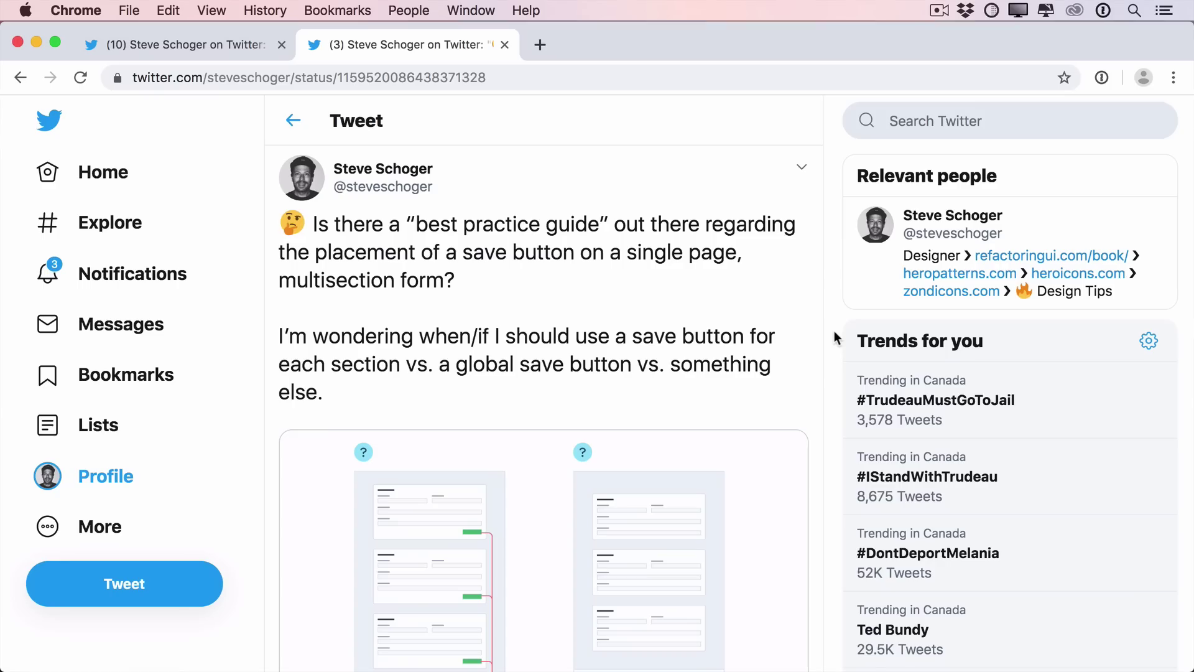
# Read the tweet comparing a save button on each section with a global save button.
pyautogui.scroll(-3, 834, 333)
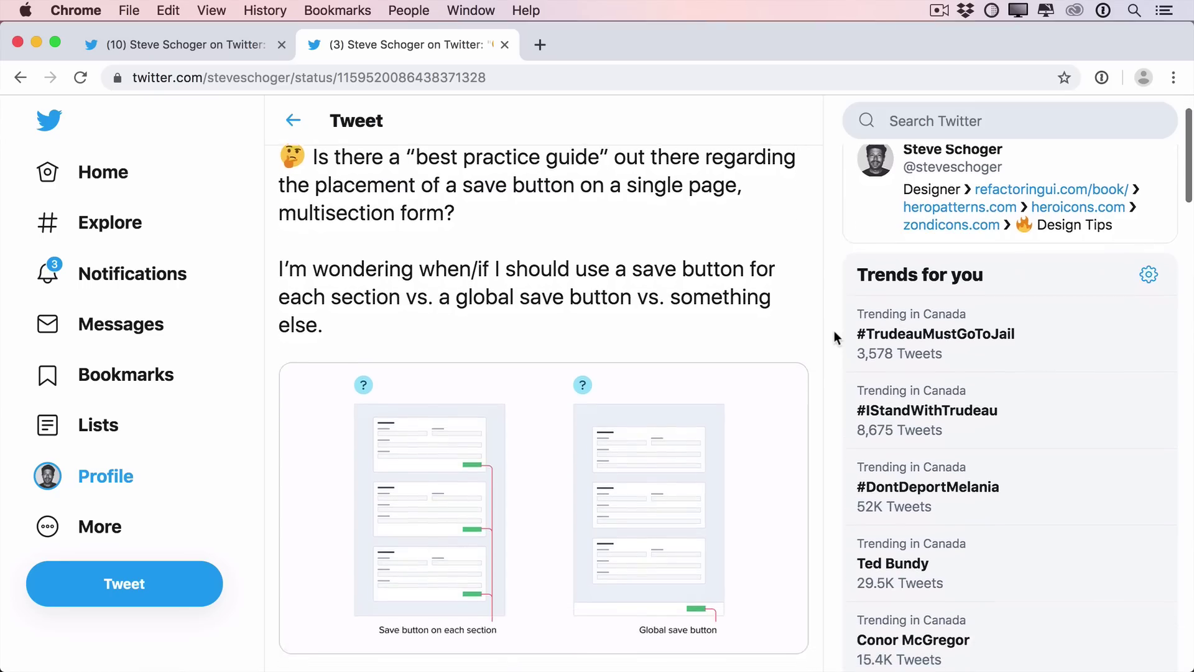
pyautogui.scroll(-2, 833, 334)
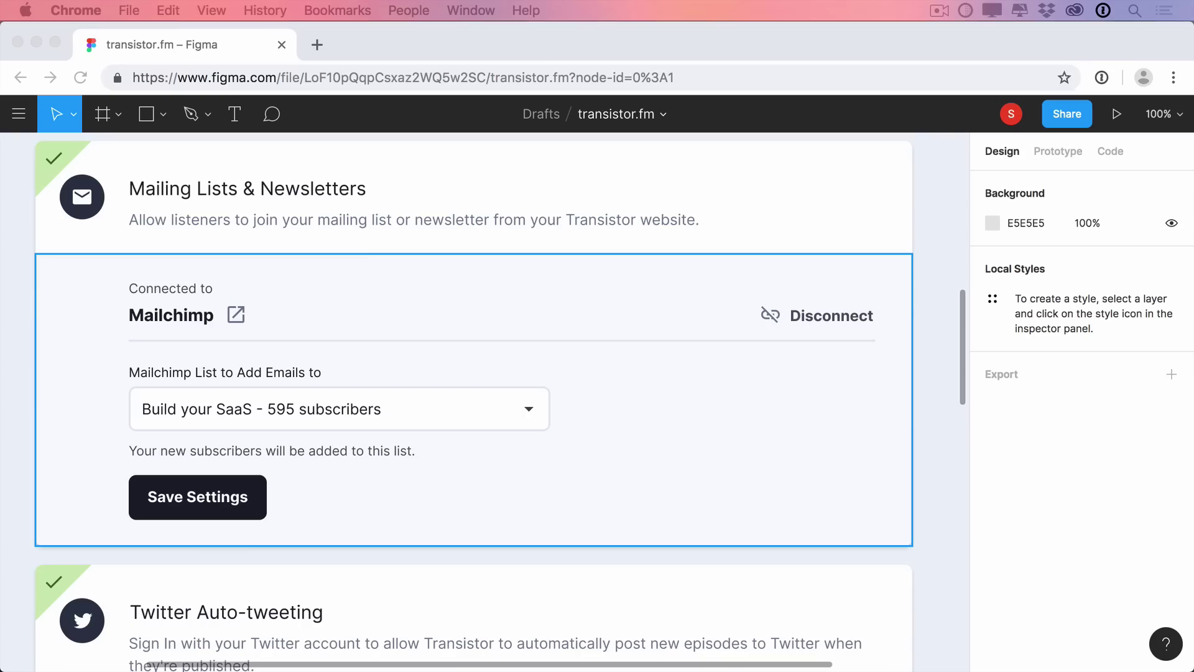
# Turn the "View your show in Spotify" button into an unoutlined text link with dark text and a CoolGray/600 icon.
pyautogui.click(414, 424)
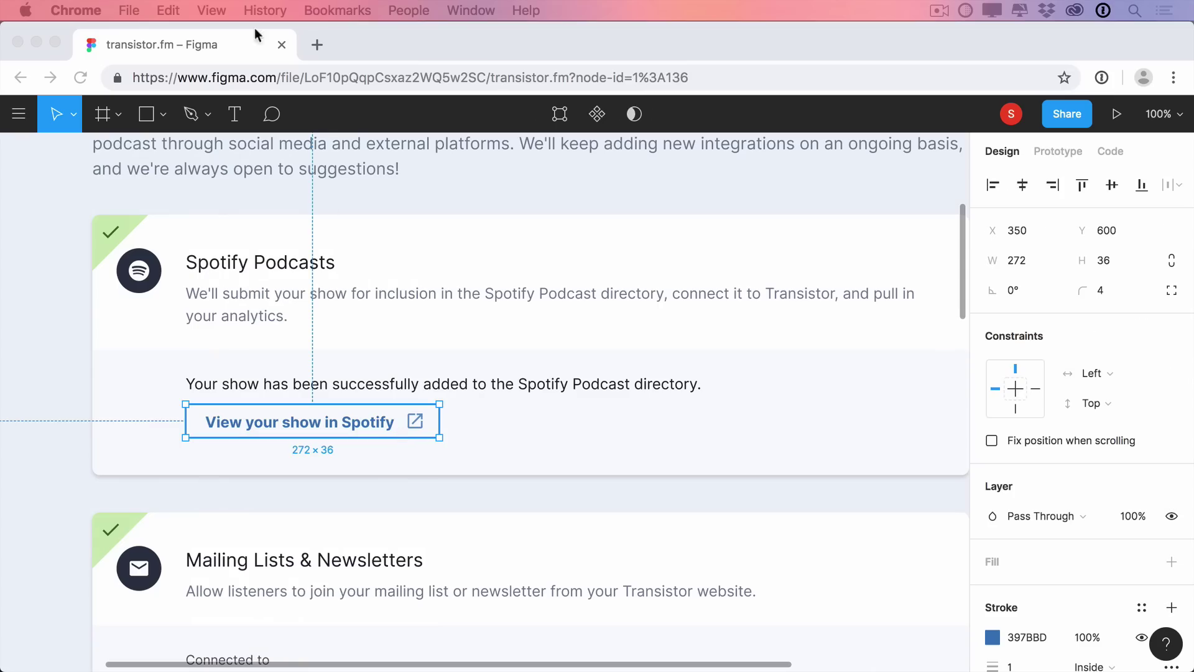
pyautogui.click(992, 635)
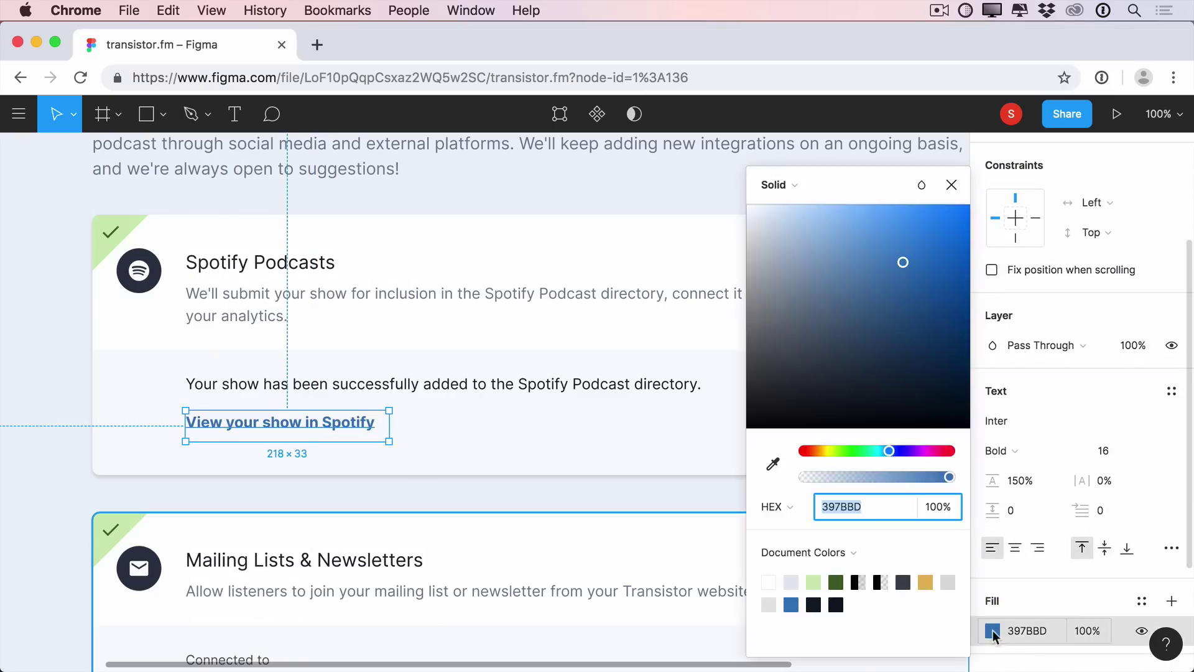
pyautogui.click(1141, 601)
pyautogui.scroll(-5, 1097, 586)
pyautogui.click(1002, 607)
pyautogui.click(1026, 450)
pyautogui.click(1028, 429)
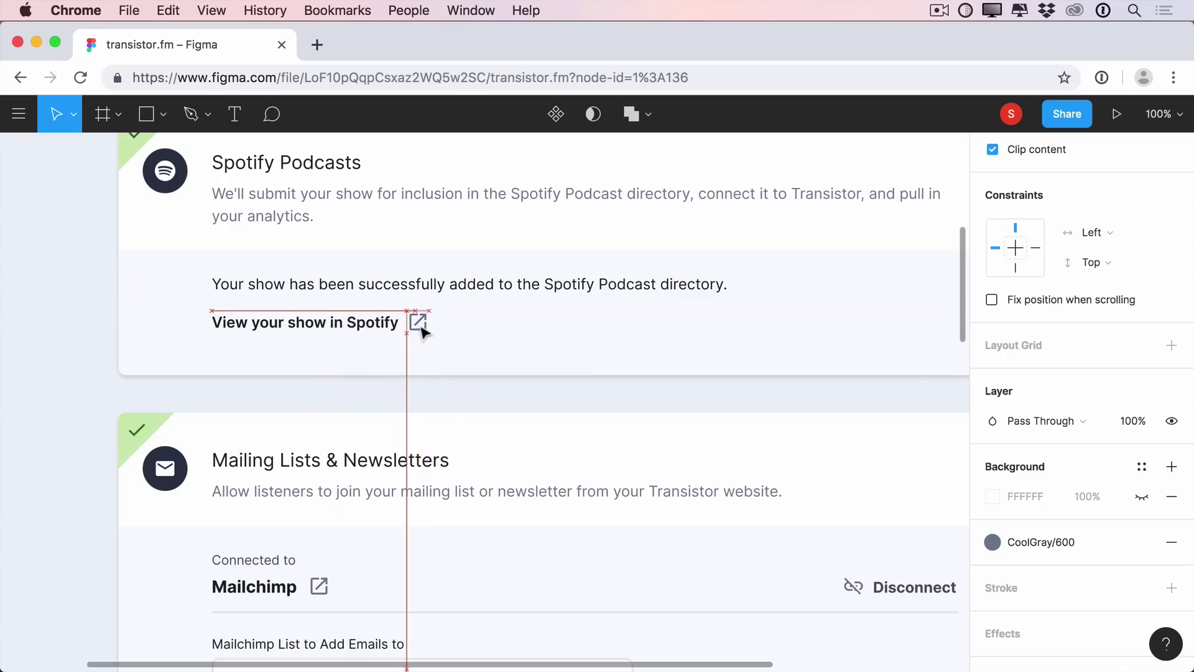
# Check the text style of the Mailchimp account name in the Mailing Lists card.
pyautogui.click(255, 587)
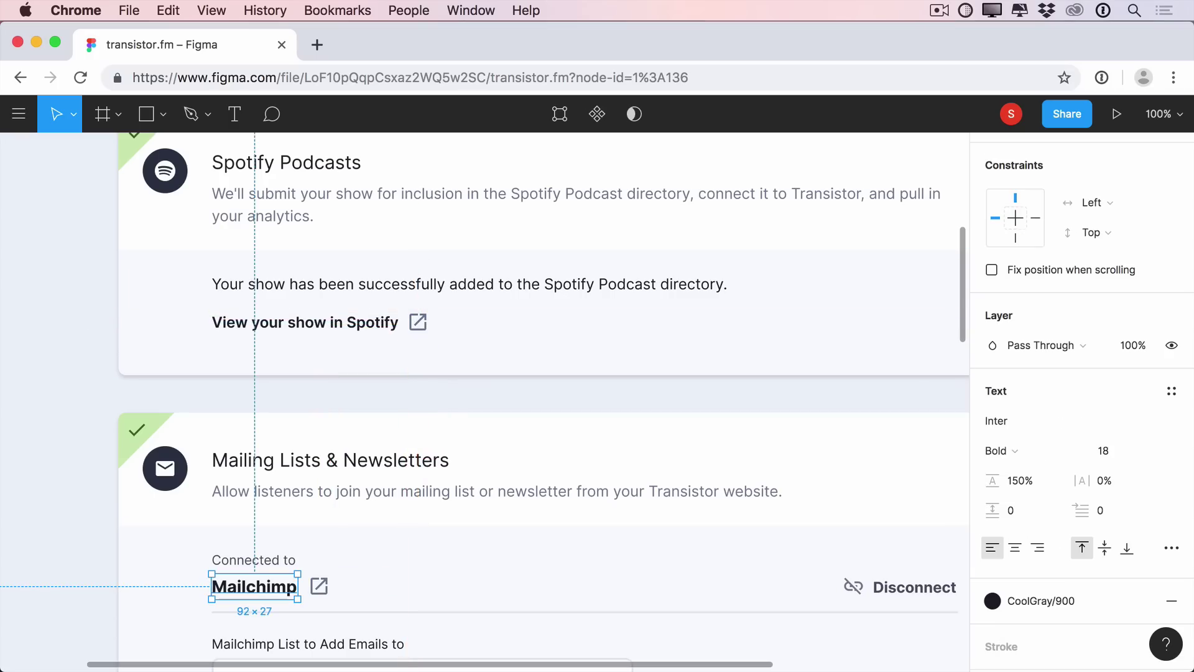
pyautogui.scroll(-5, 390, 323)
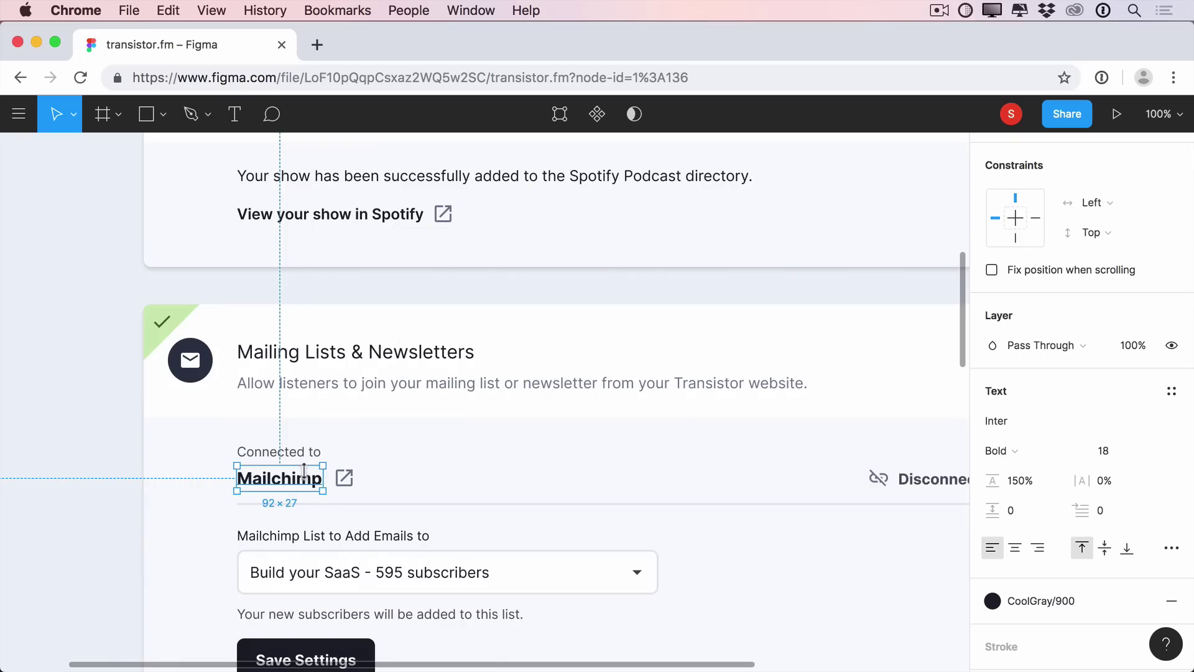
pyautogui.scroll(-4, 329, 495)
pyautogui.click(319, 490)
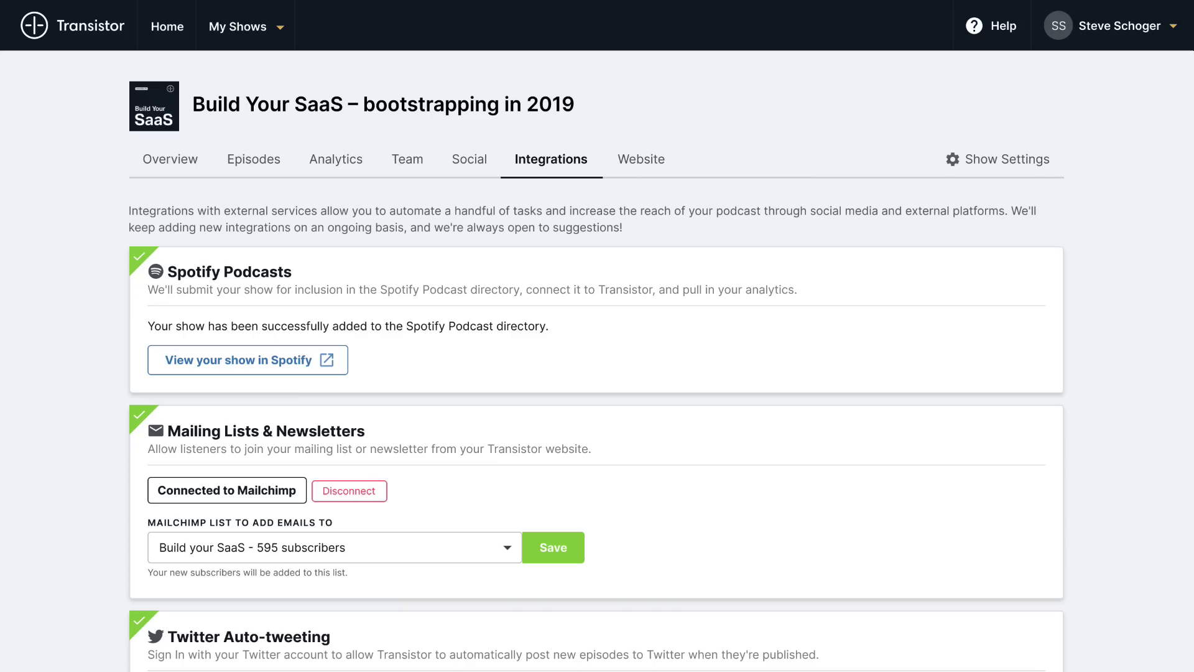
# Review the original Integrations page from the Spotify card down to the YouTube card.
pyautogui.scroll(-5, 597, 336)
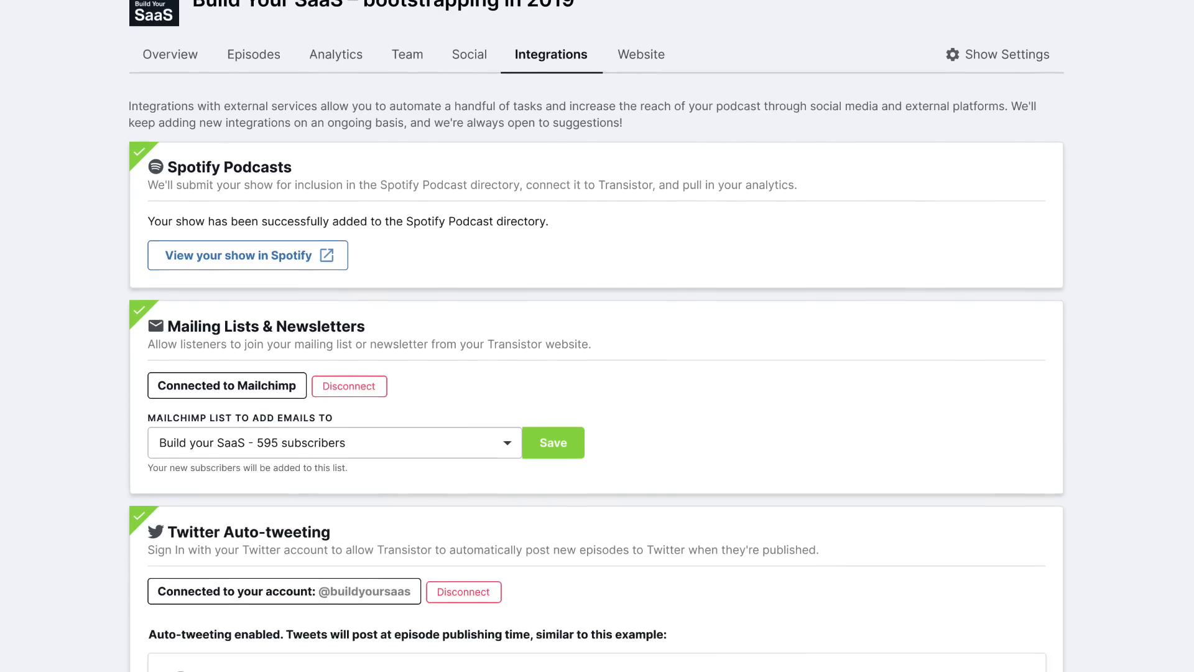
pyautogui.scroll(-5, 597, 336)
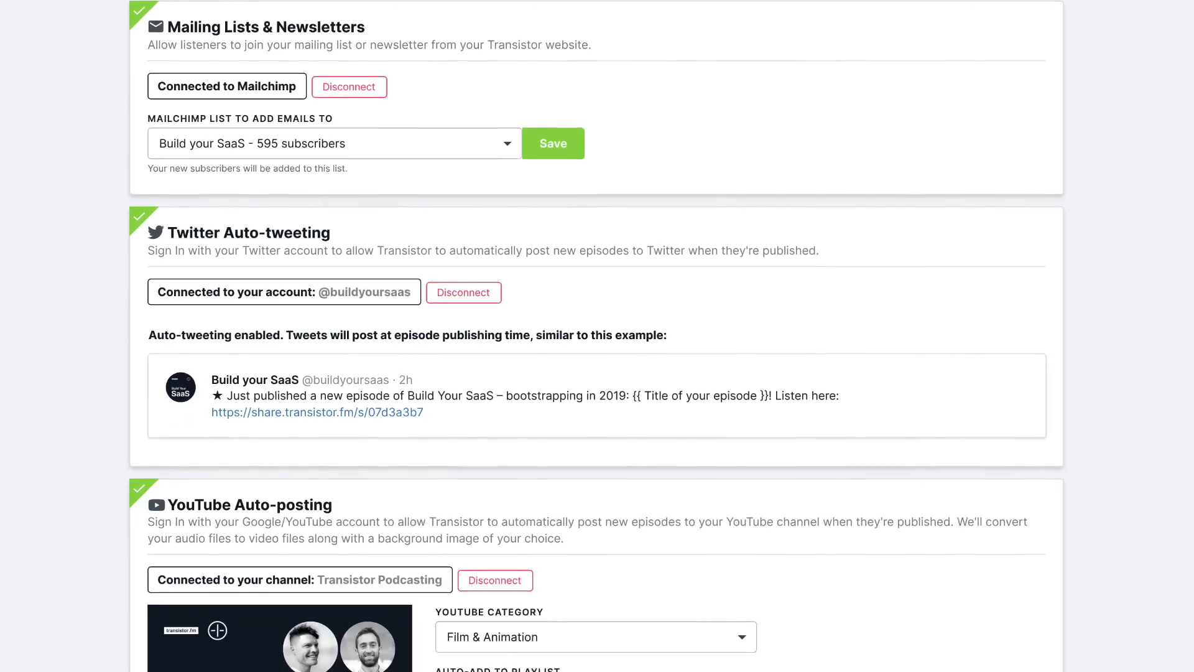
pyautogui.scroll(-2, 597, 336)
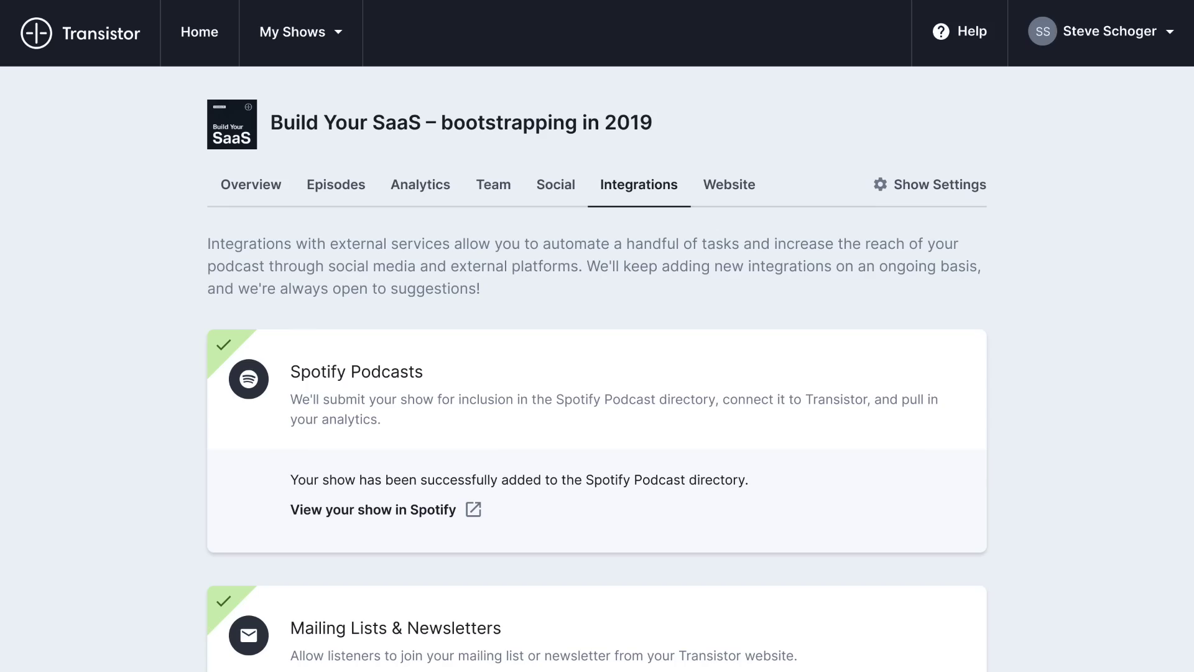
# Review the redesigned Integrations page, comparing the Spotify, Mailing Lists, Twitter and YouTube cards.
pyautogui.scroll(-5, 597, 336)
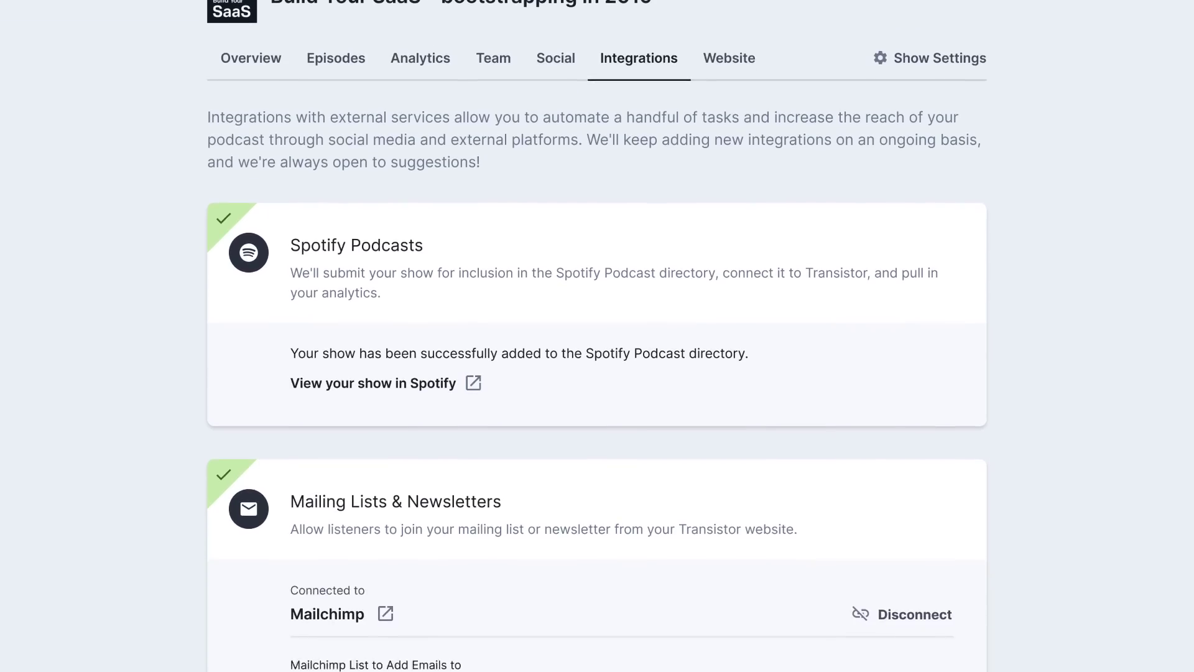
pyautogui.scroll(-5, 597, 336)
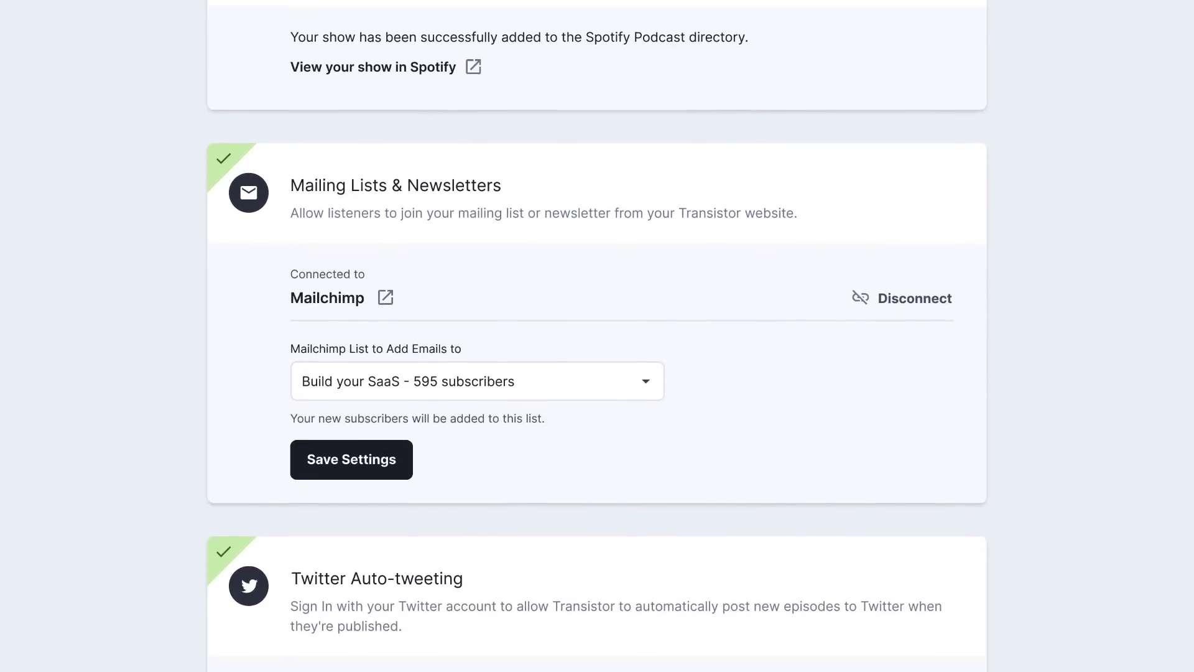
pyautogui.scroll(-5, 596, 336)
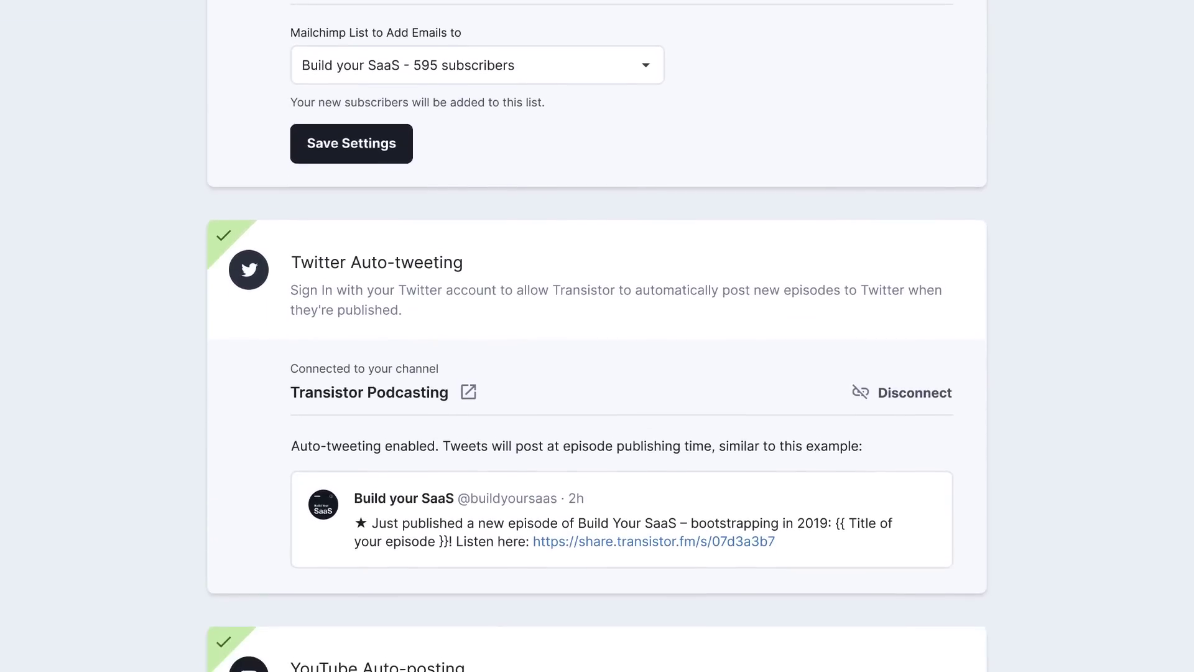
pyautogui.scroll(-5, 597, 336)
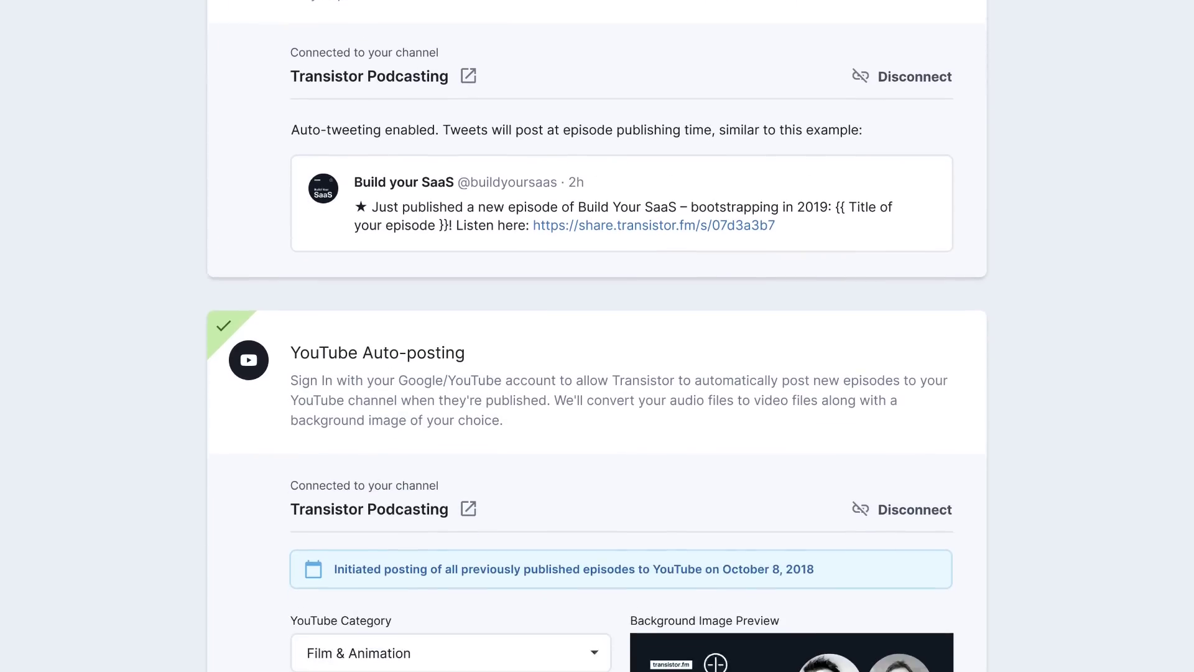
pyautogui.scroll(-1, 597, 336)
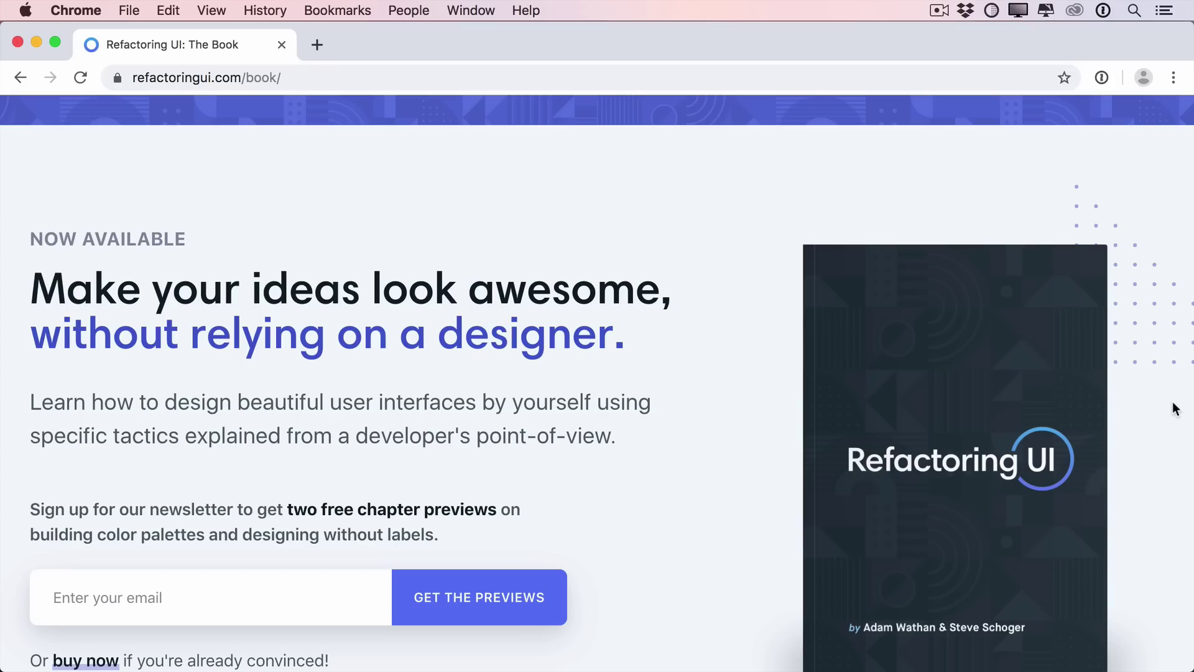
# Browse the Refactoring UI book page and the book's "Ditch hex for HSL" chapter.
pyautogui.scroll(-1, 1175, 408)
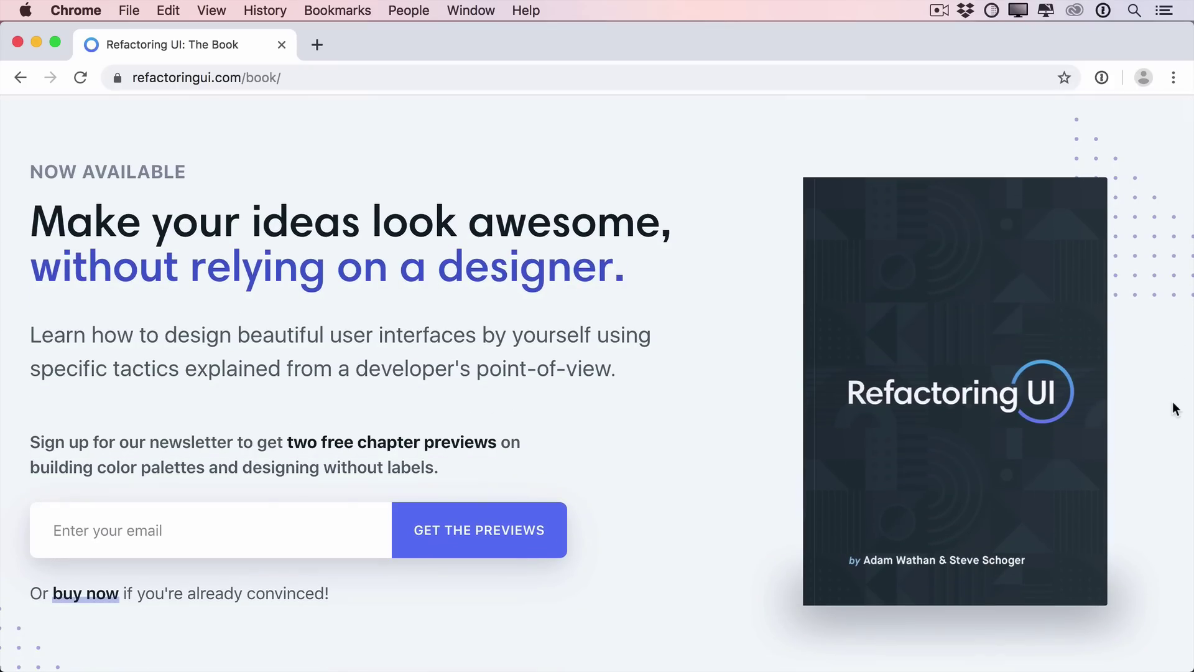
pyautogui.scroll(-3, 1175, 409)
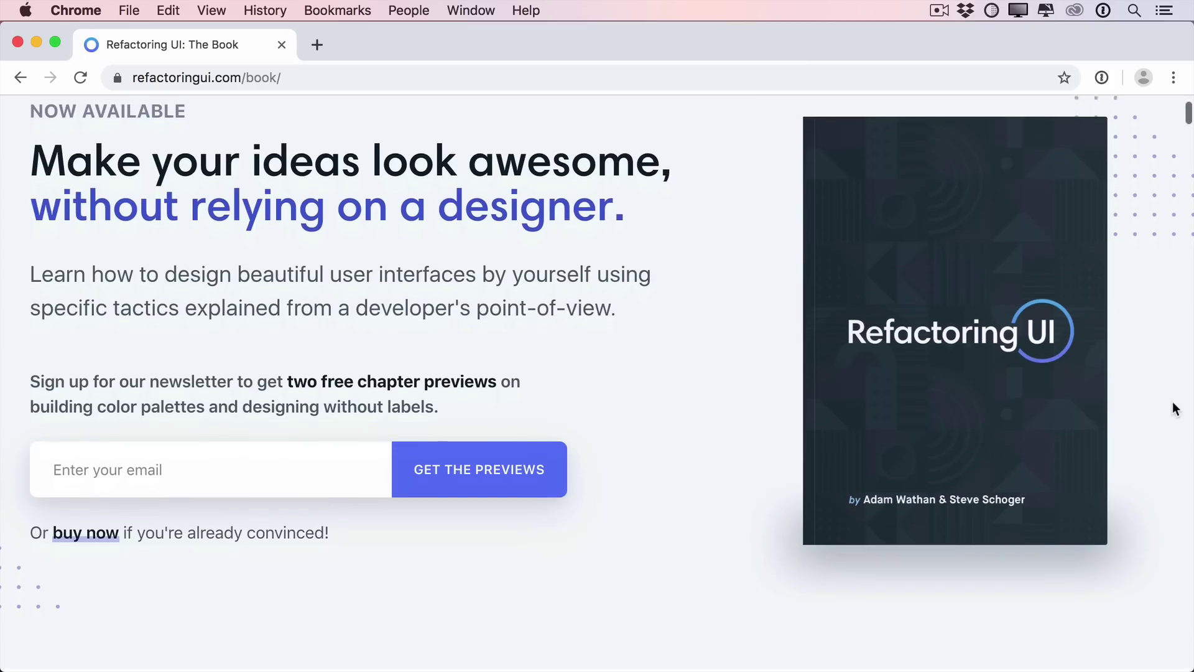
pyautogui.scroll(-3, 1173, 403)
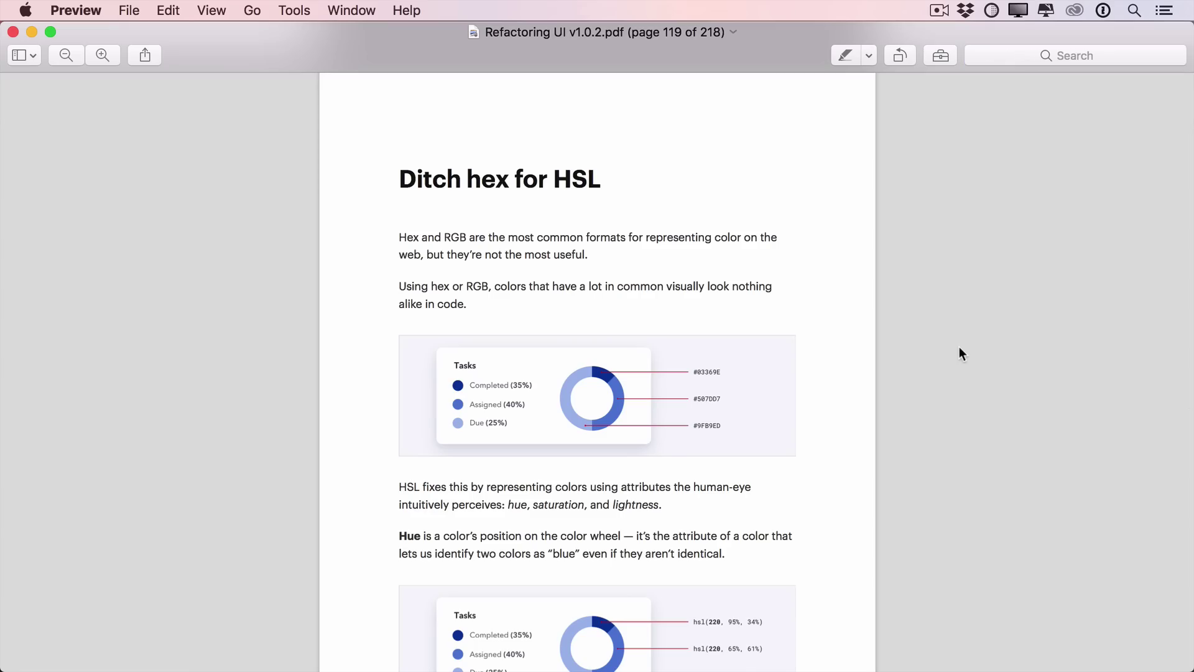
pyautogui.scroll(-3, 958, 348)
pyautogui.scroll(-3, 959, 348)
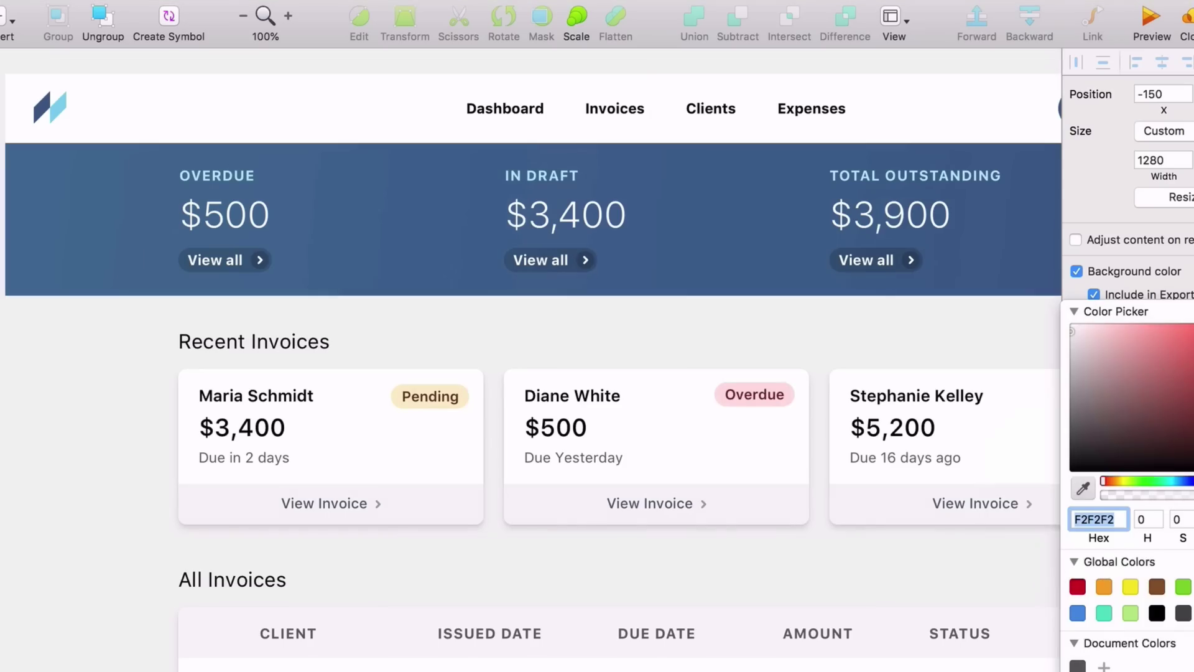
# In Sketch, set the invoice dashboard artboard's background colour to EDF2F7.
pyautogui.write('EDF2F7')
pyautogui.press('Return')
pyautogui.press('super+Tab')
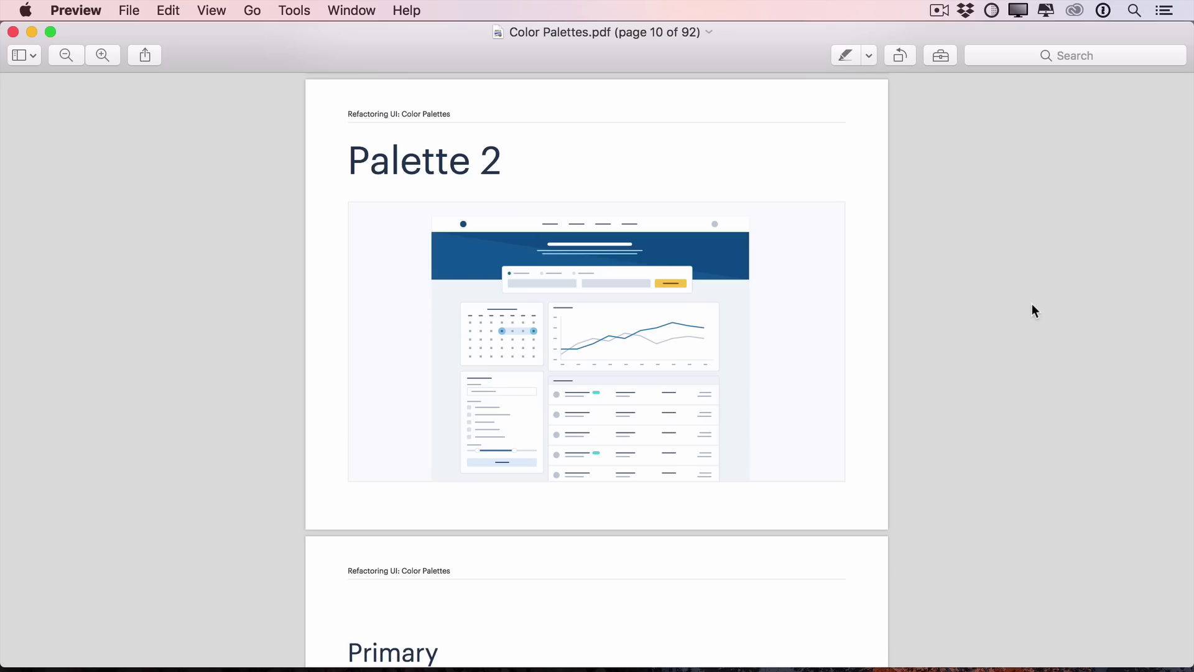
# Look through the Color Palettes, Font Recommendations and Component Gallery PDFs.
pyautogui.scroll(-10, 1031, 304)
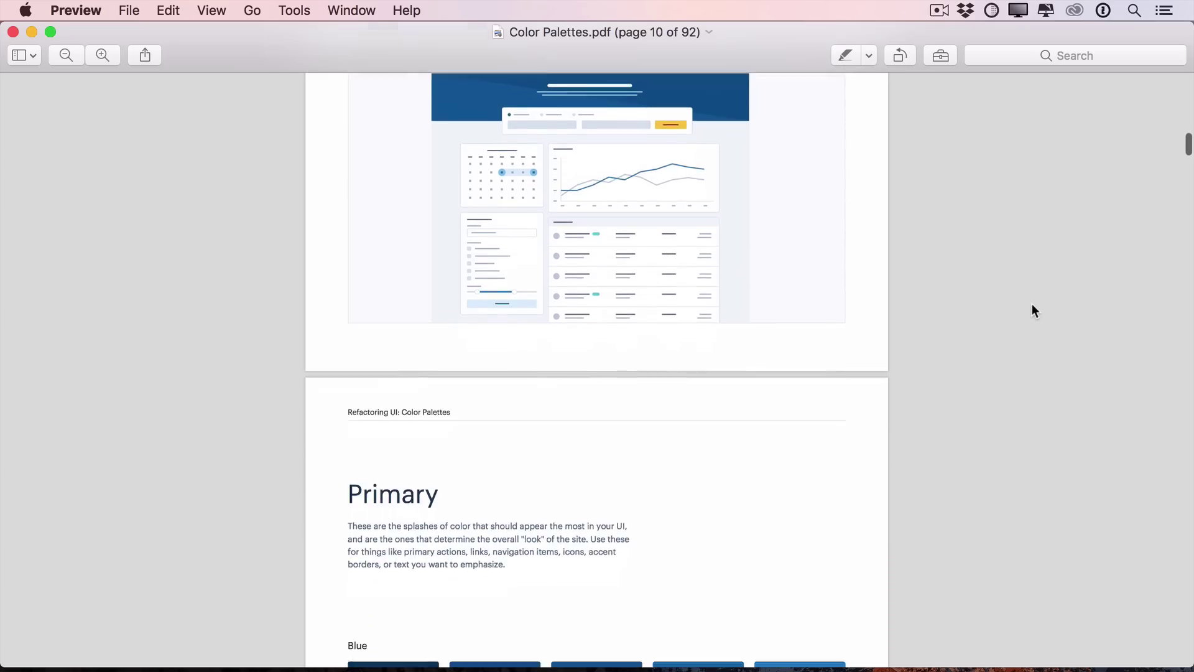
pyautogui.scroll(-5, 1031, 304)
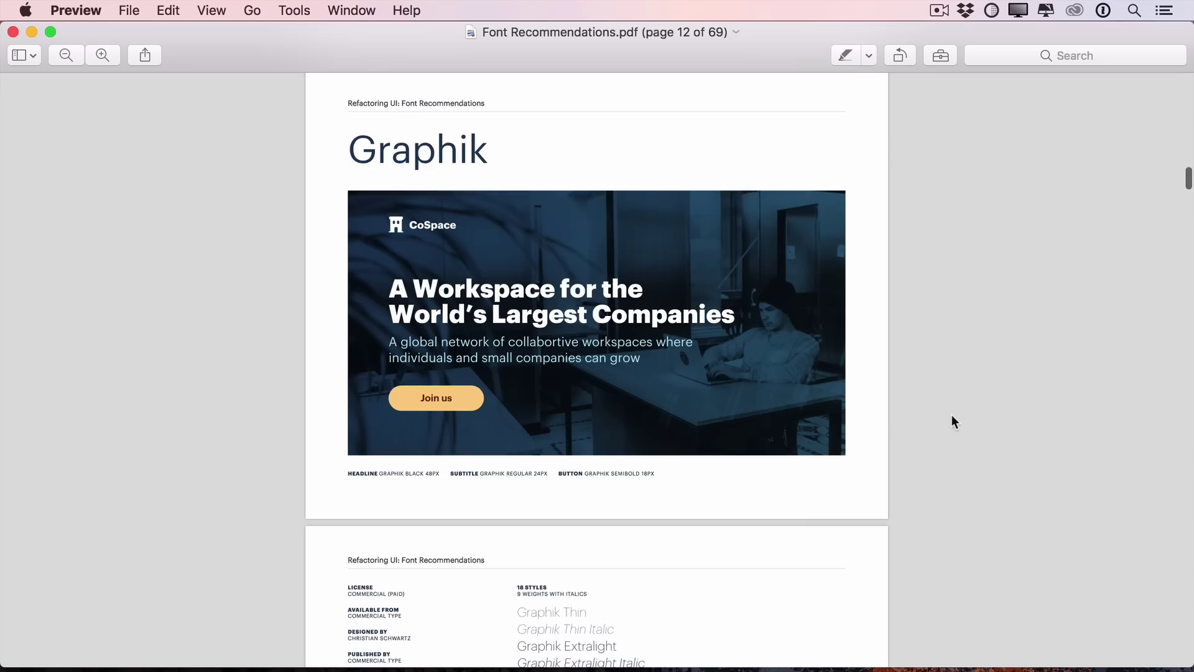
pyautogui.scroll(-4, 952, 417)
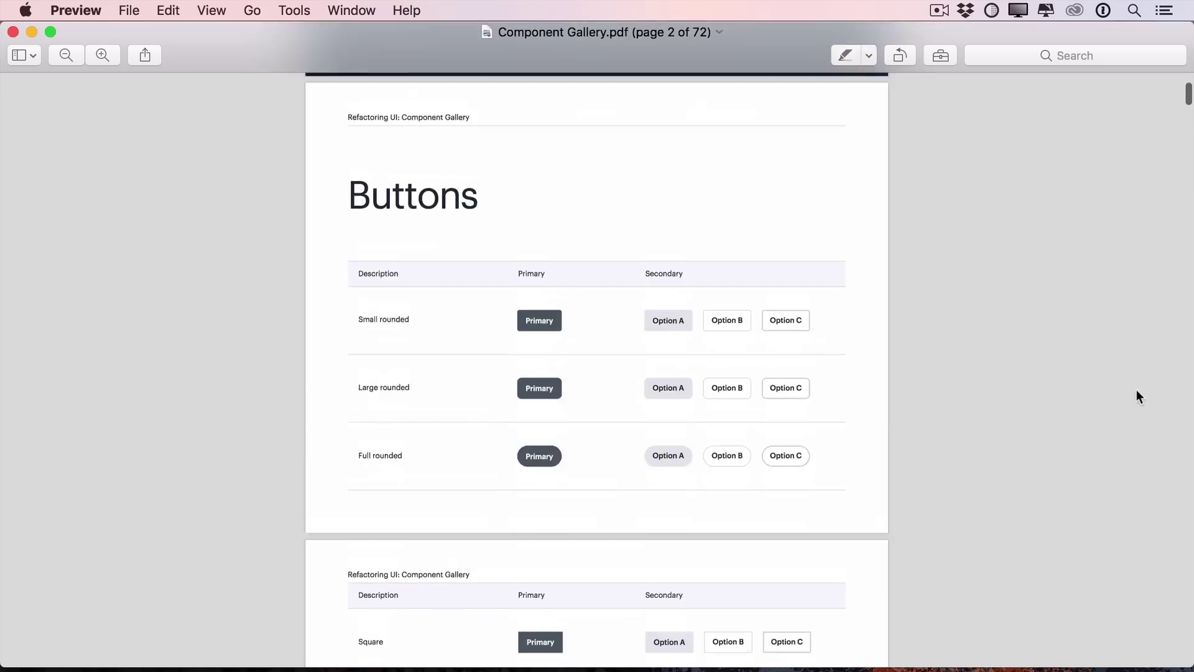
pyautogui.scroll(-2, 1136, 397)
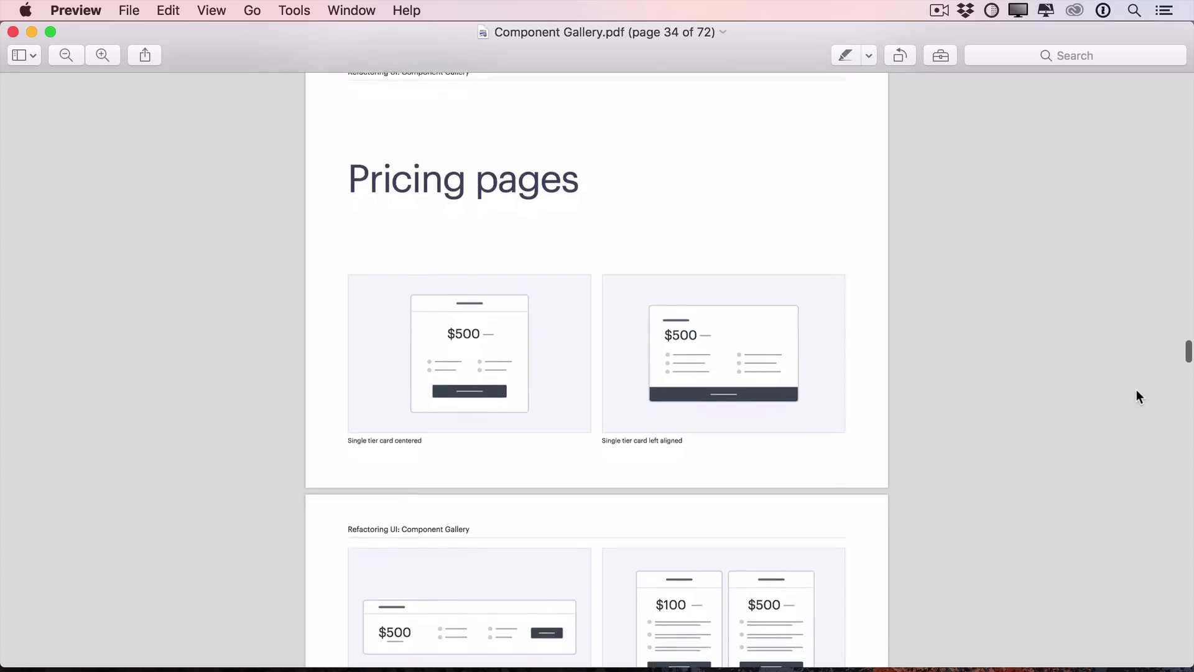
pyautogui.scroll(-3, 1136, 397)
pyautogui.scroll(-2, 1136, 392)
pyautogui.scroll(-3, 1136, 392)
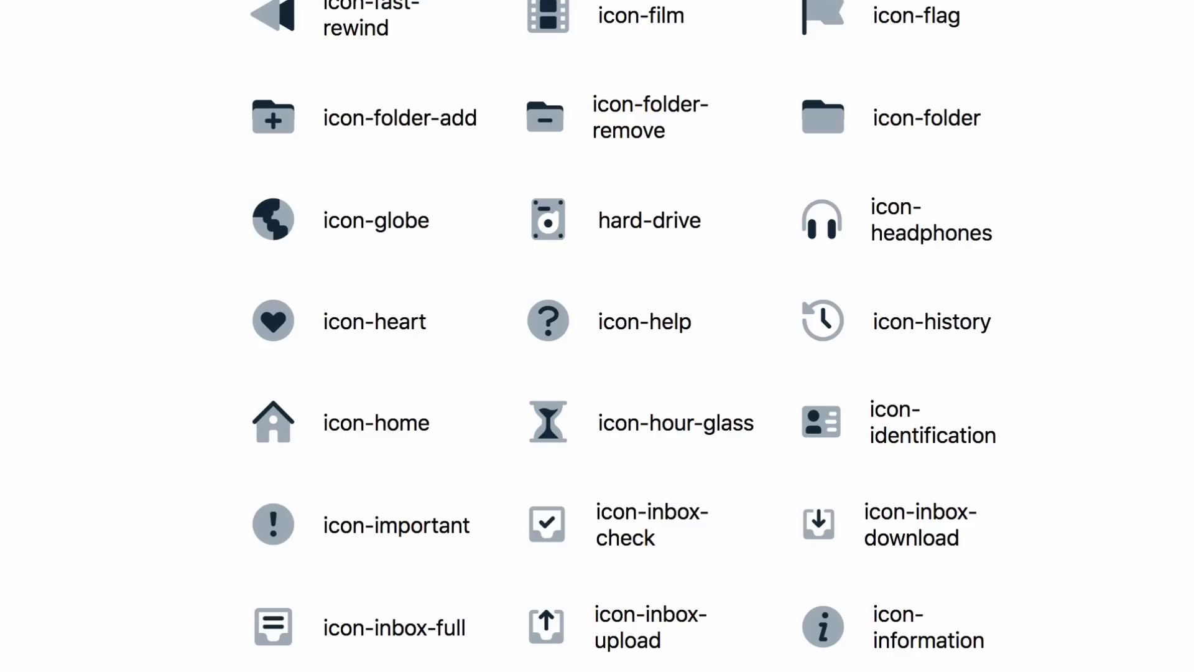
# Browse the icon set and return to the Refactoring UI book page.
pyautogui.scroll(-3, 597, 336)
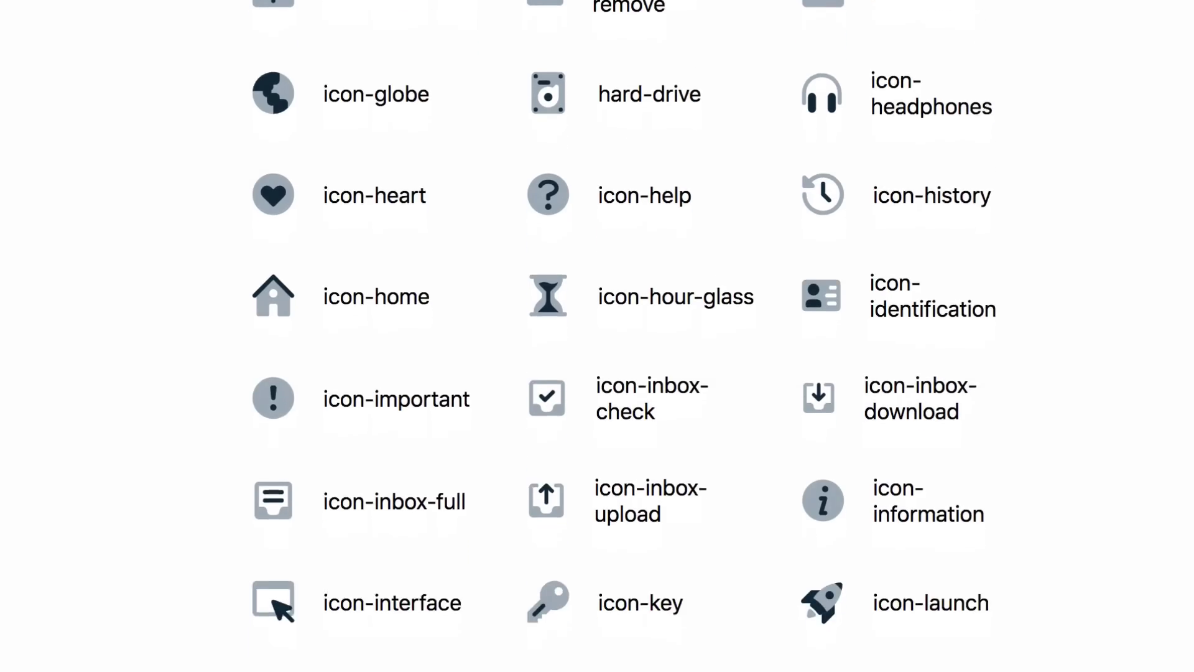
pyautogui.scroll(-6, 597, 336)
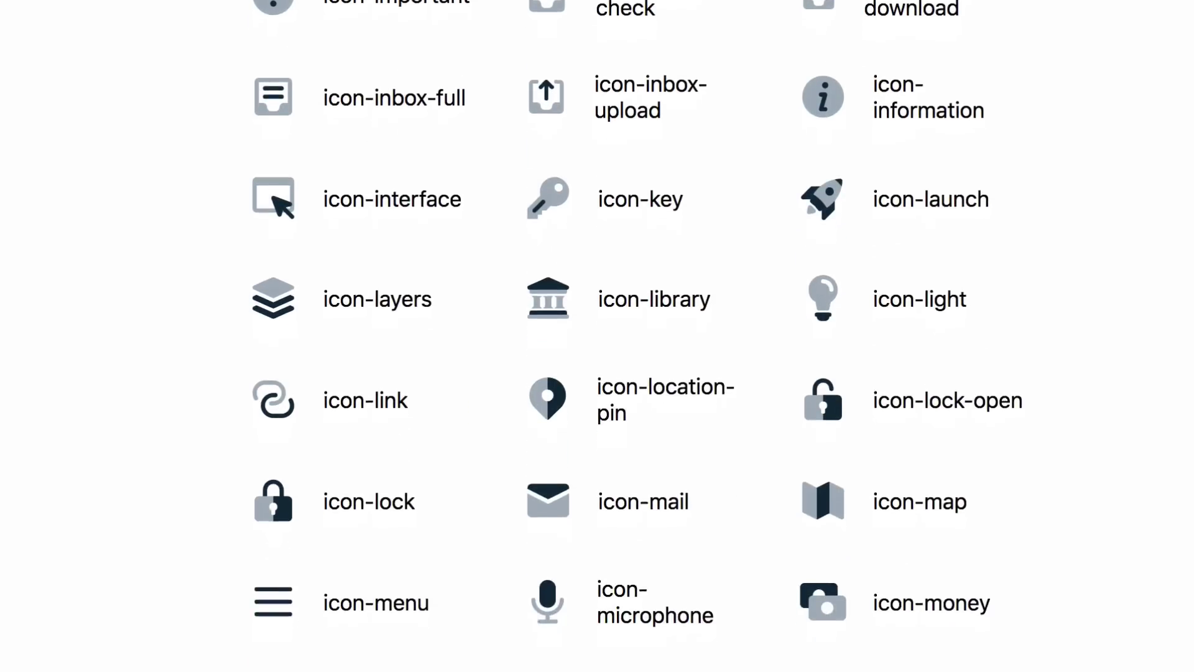
pyautogui.scroll(-4, 597, 335)
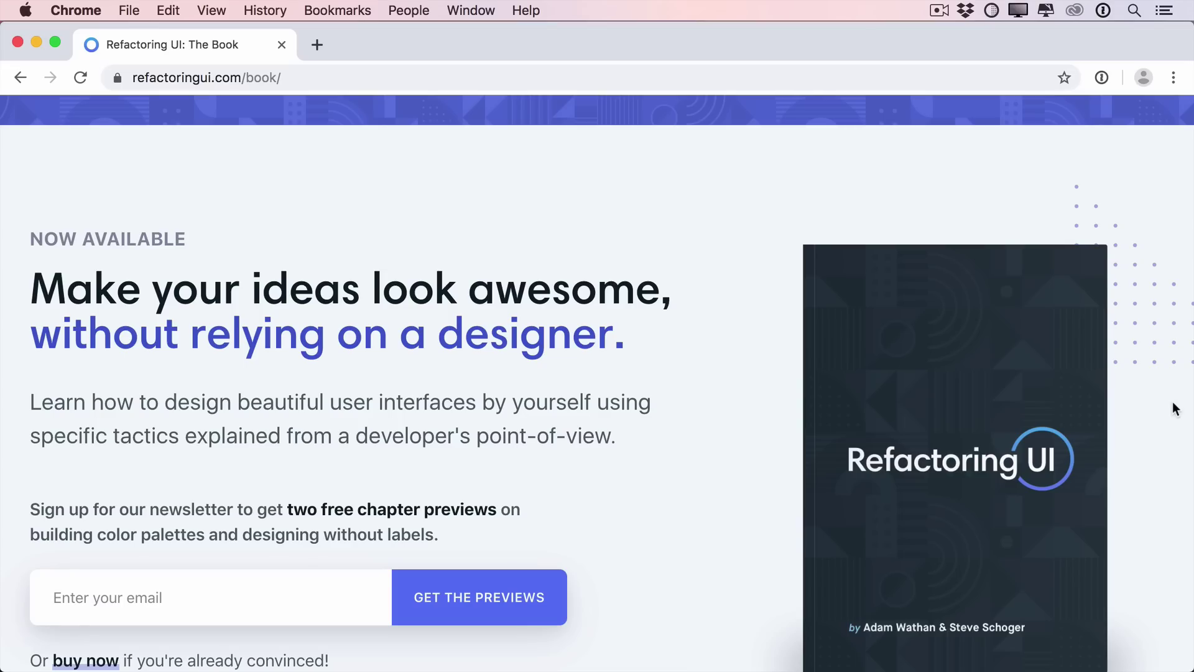
pyautogui.scroll(-2, 1174, 408)
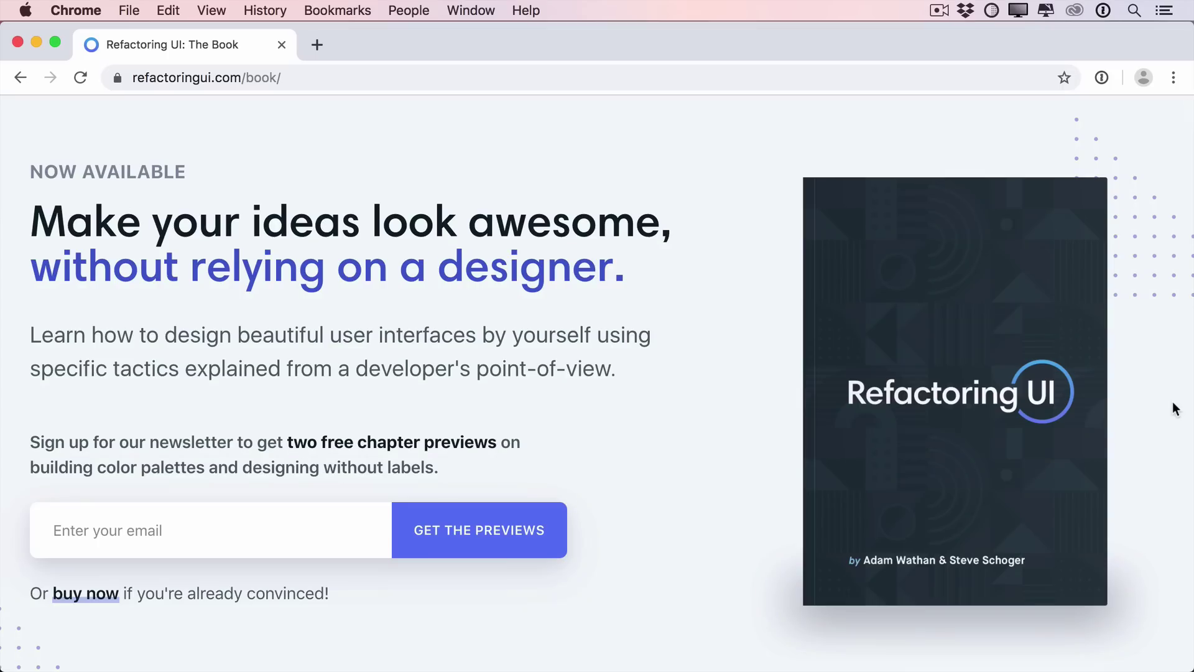